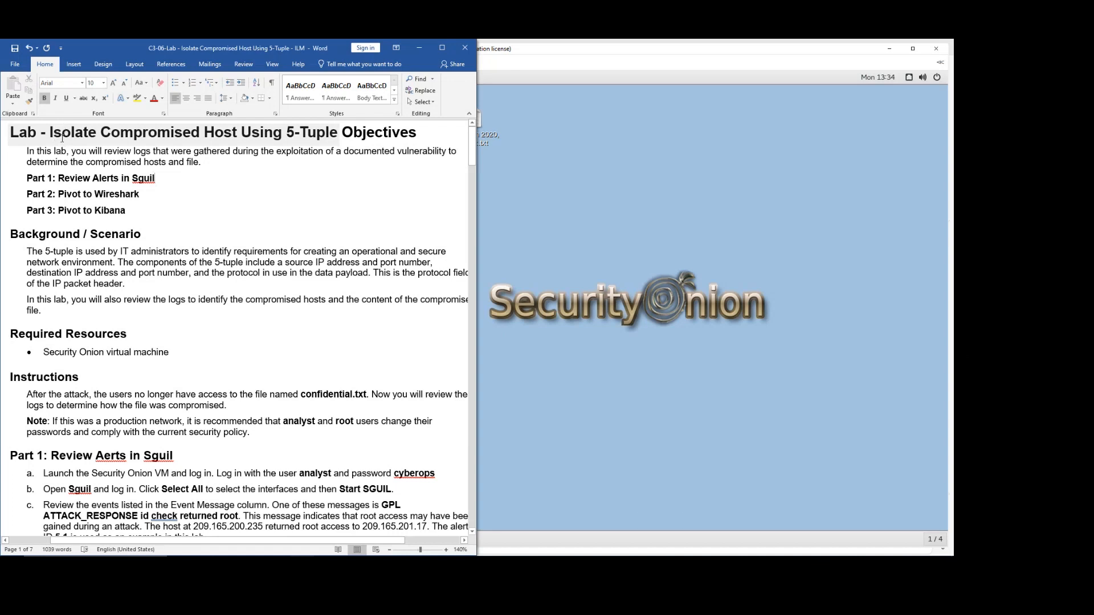
Highlight the lab title, the Security Onion VM requirement, and the confidential.txt and log-review lines.
drag(49, 131, 227, 136)
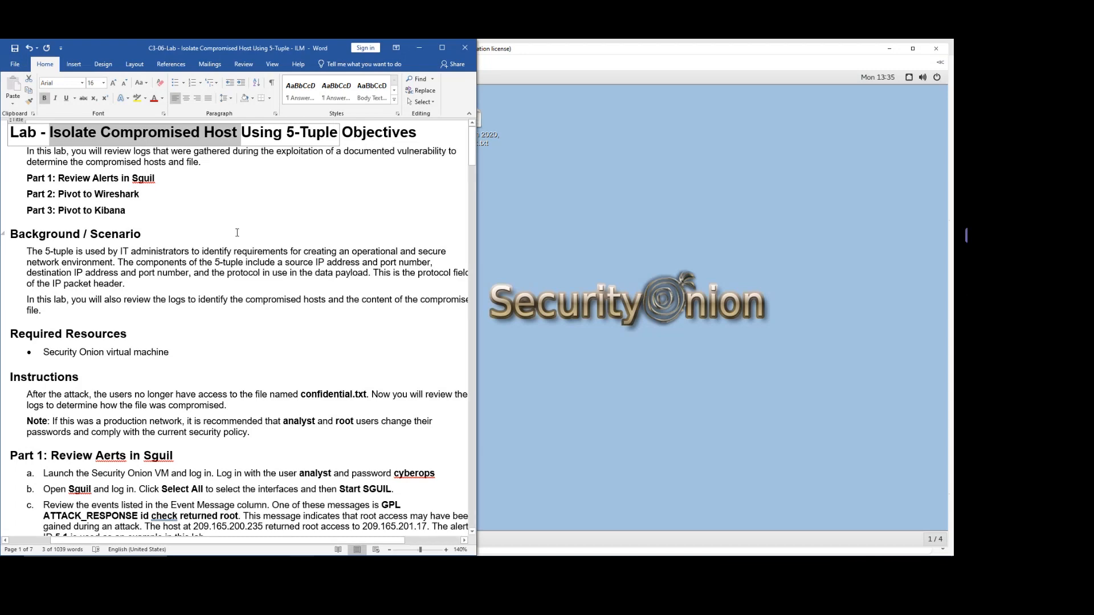
scroll(86, 289, down, 2)
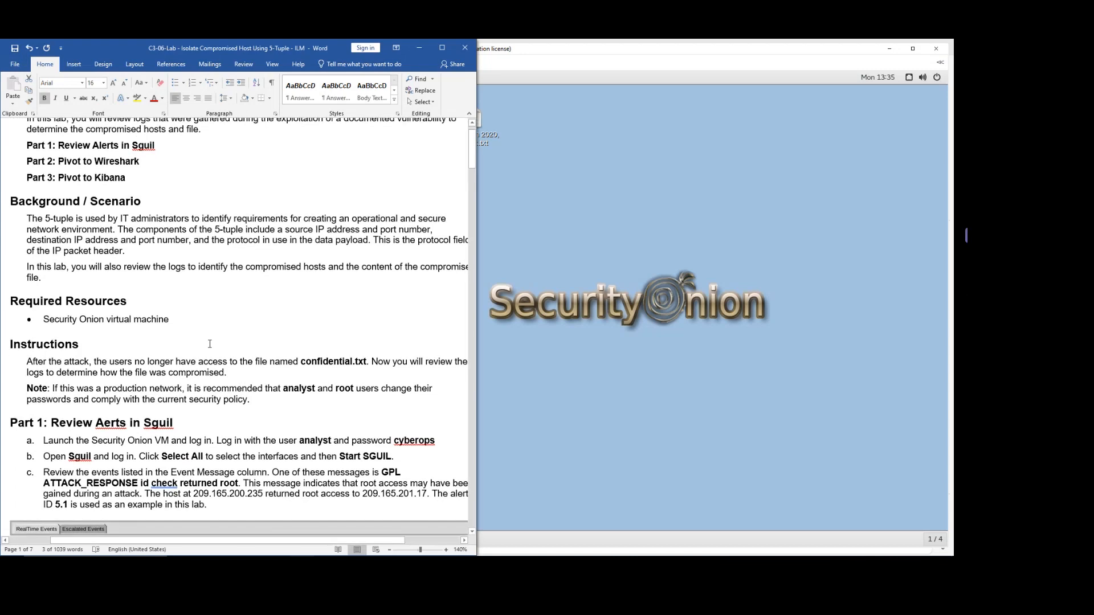
drag(44, 288, 161, 290)
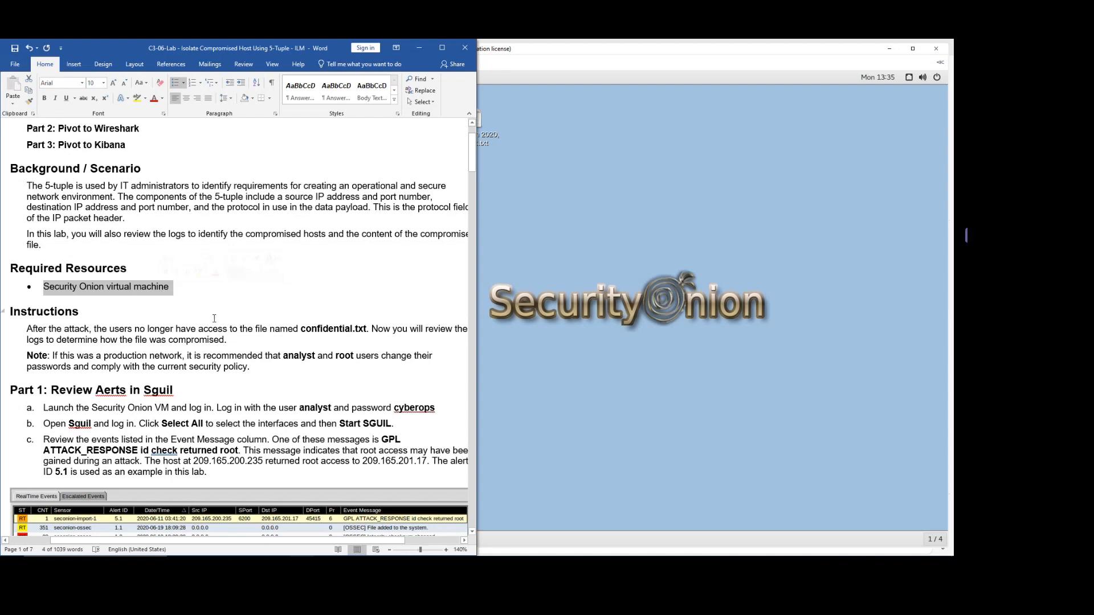
scroll(215, 319, down, 2)
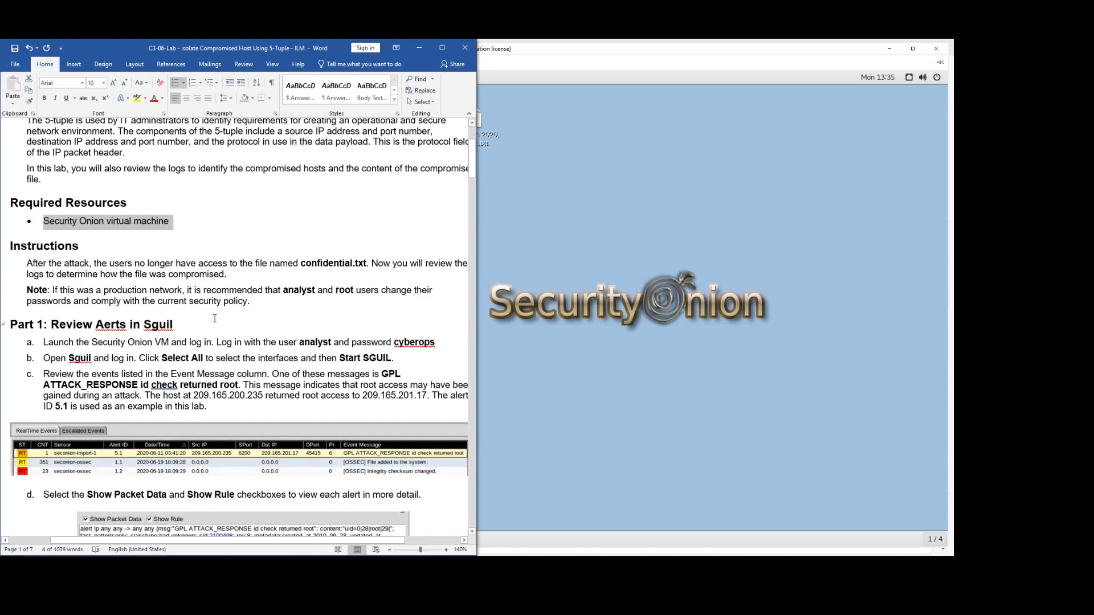
scroll(214, 319, down, 2)
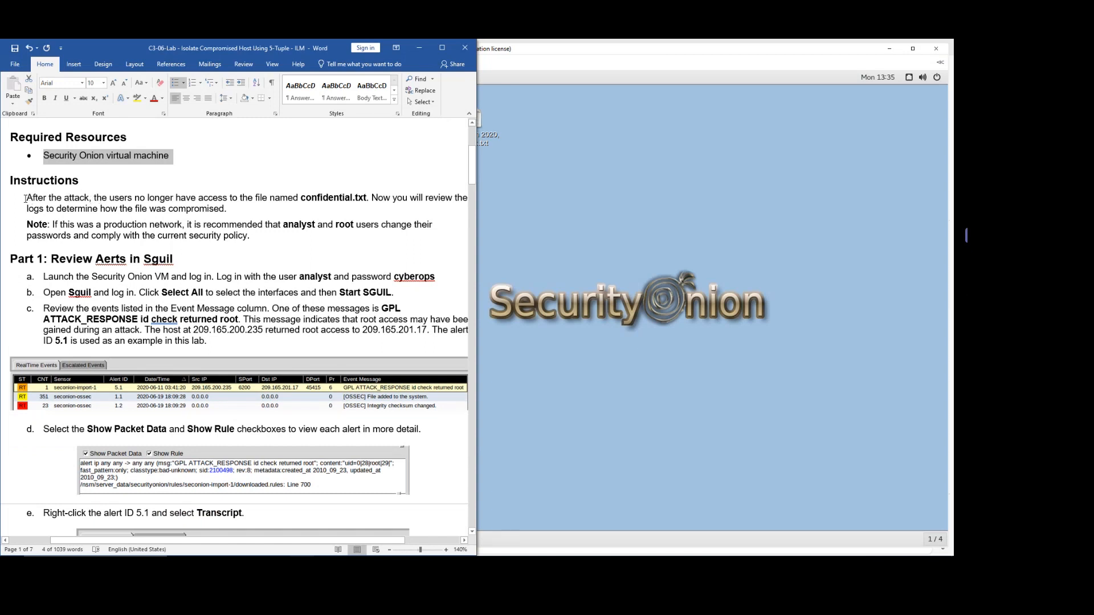
drag(27, 198, 368, 197)
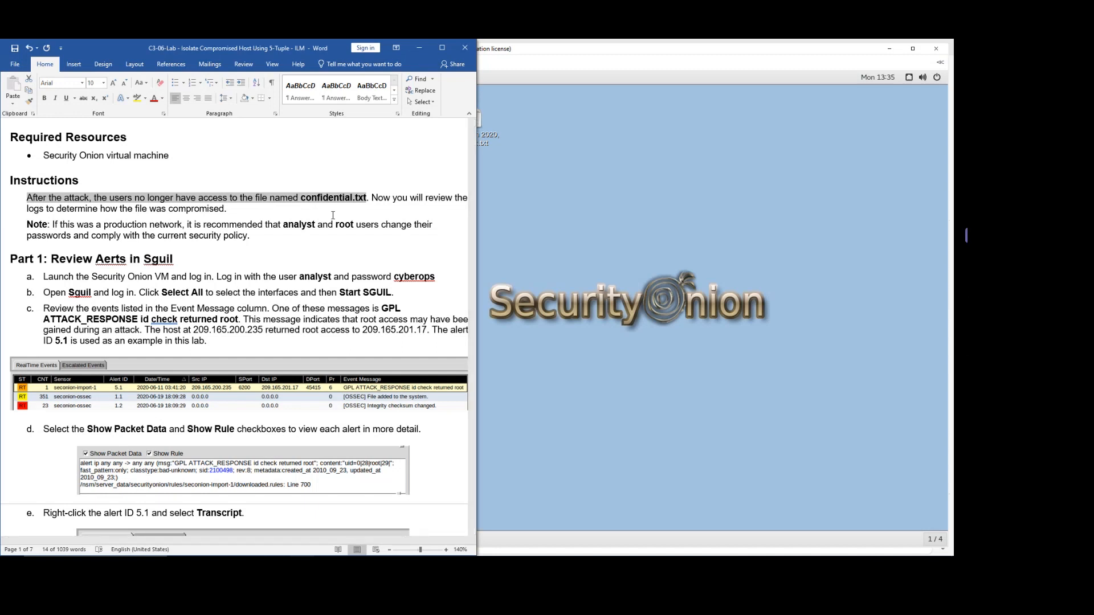
drag(25, 209, 225, 211)
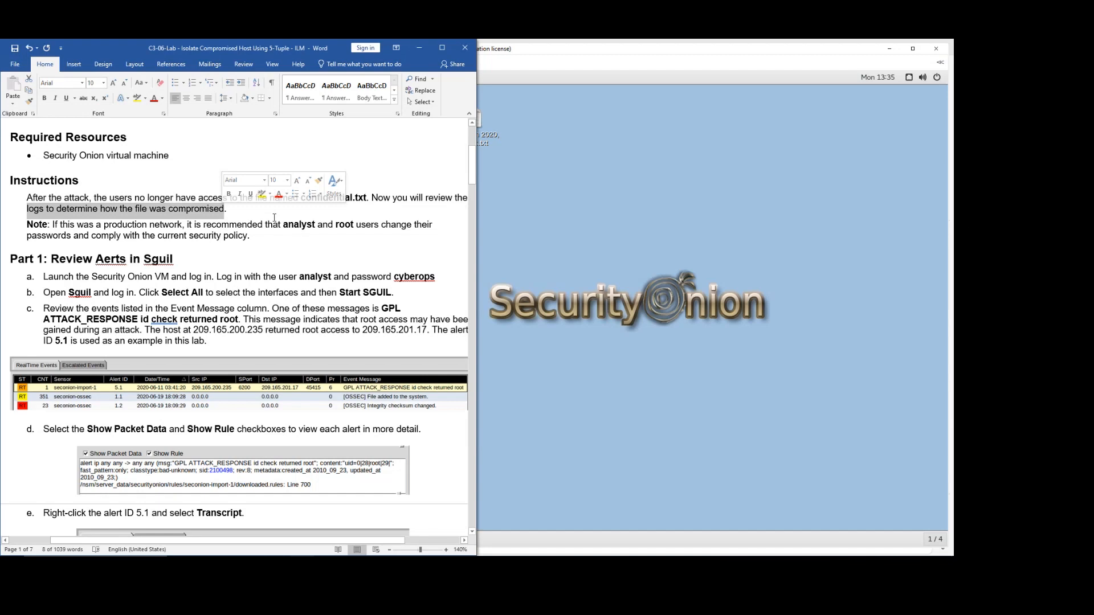
Highlight the Security Onion VM and the analyst login credentials in step a.
scroll(268, 272, down, 2)
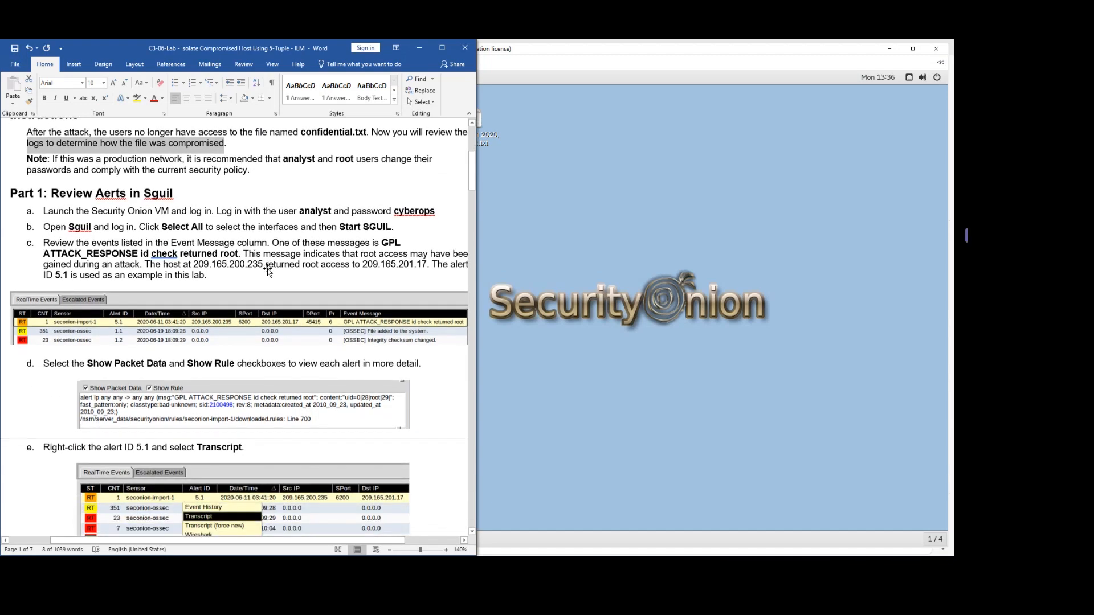
scroll(268, 271, down, 2)
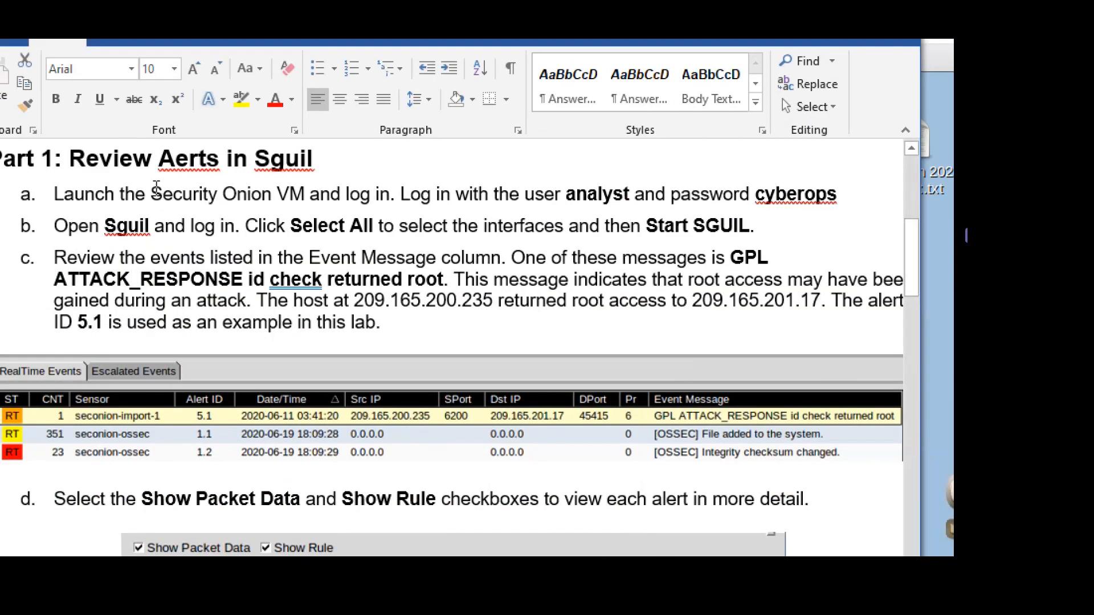
drag(164, 191, 322, 190)
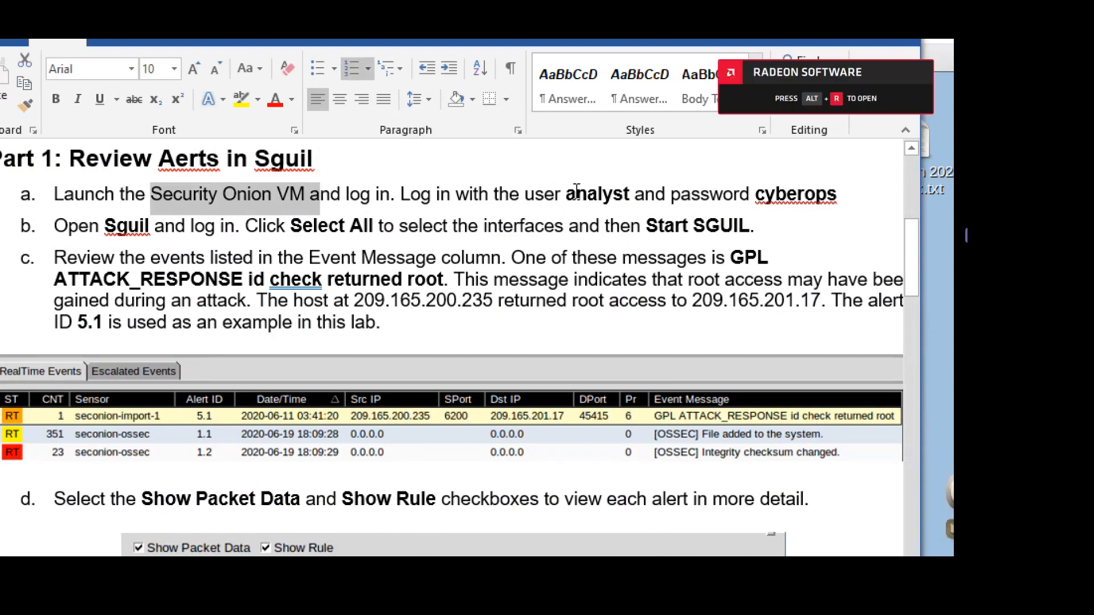
drag(527, 194, 835, 200)
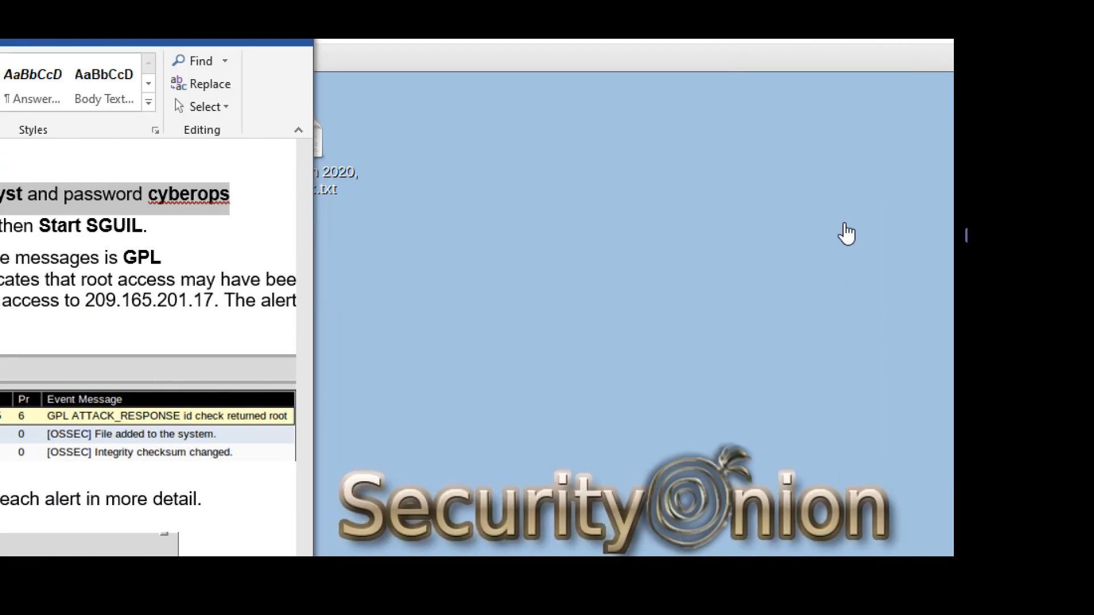
Move the VMware Player window aside the lab and highlight the step about opening Sguil.
click(597, 53)
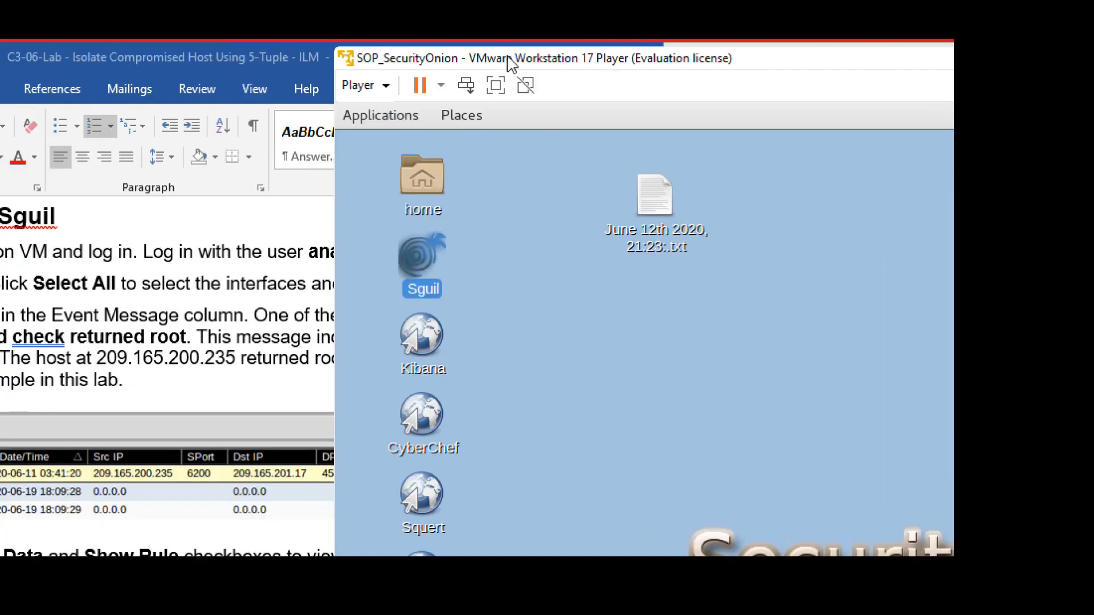
drag(509, 58, 823, 55)
click(594, 167)
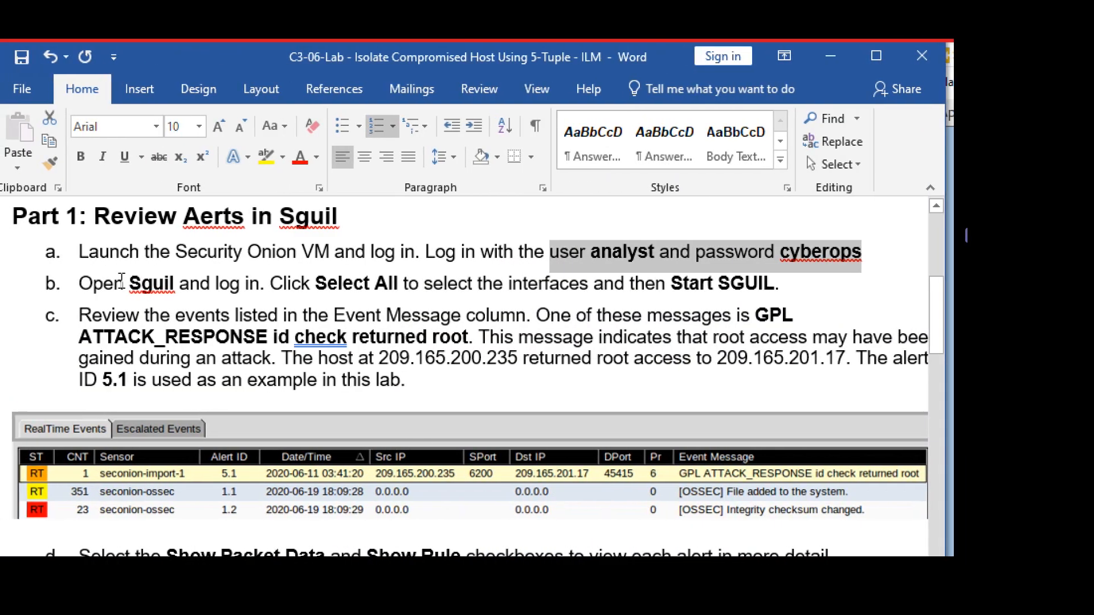
drag(71, 284, 240, 282)
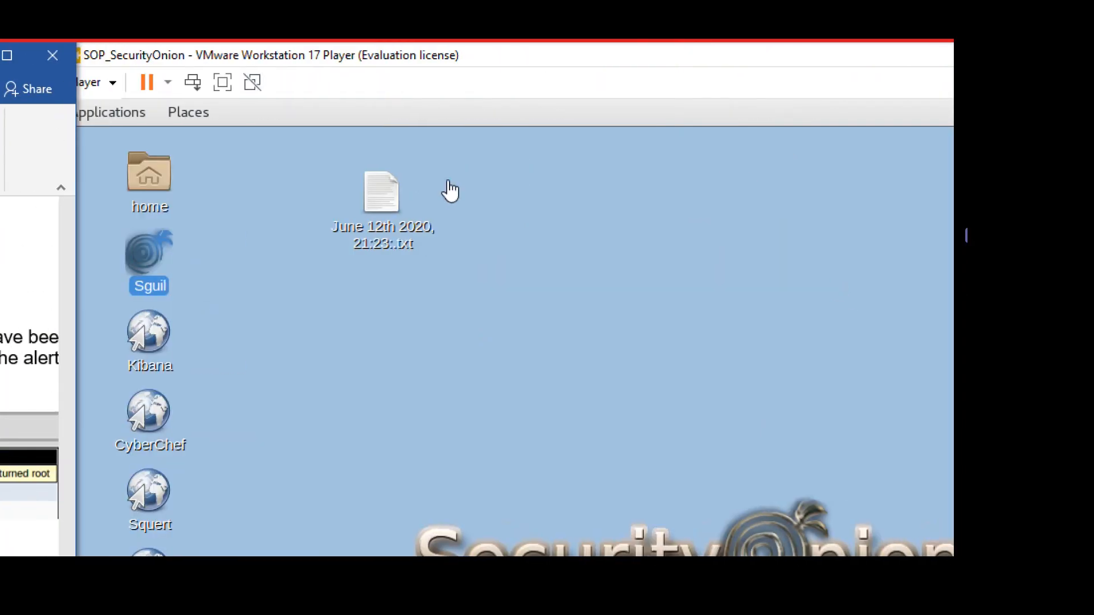
Launch Sguil from the Security Onion desktop and sign in with the lab username and password.
click(153, 267)
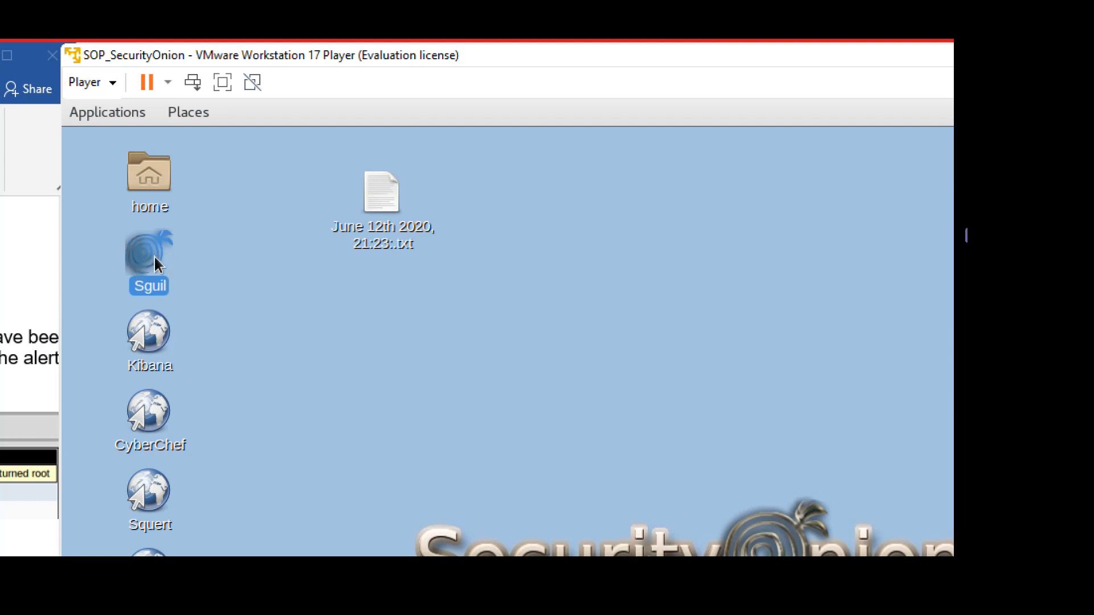
double_click(155, 263)
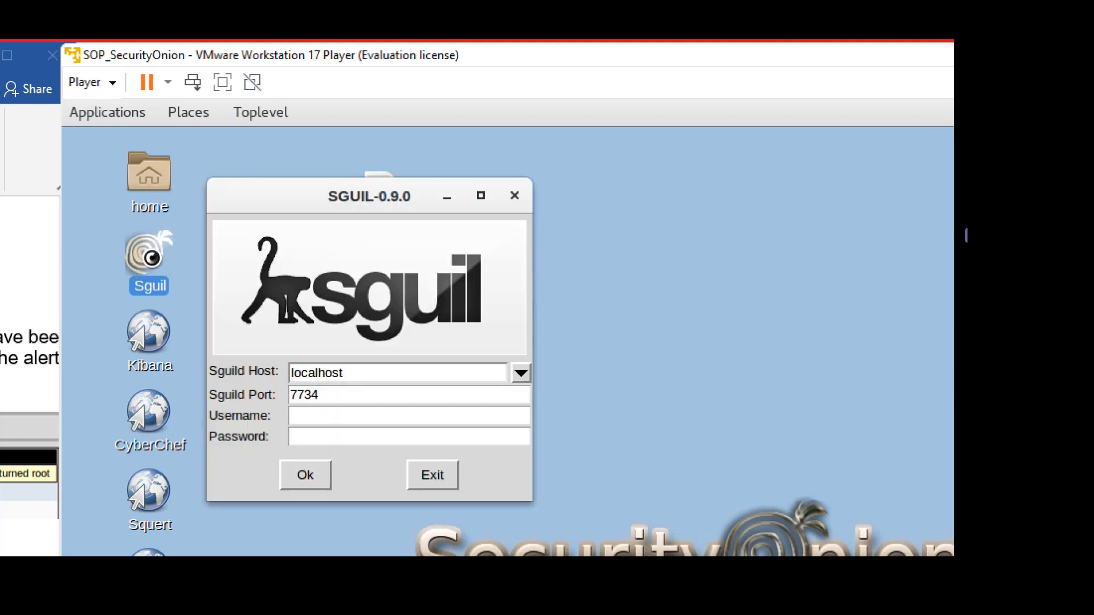
click(339, 420)
text(an)
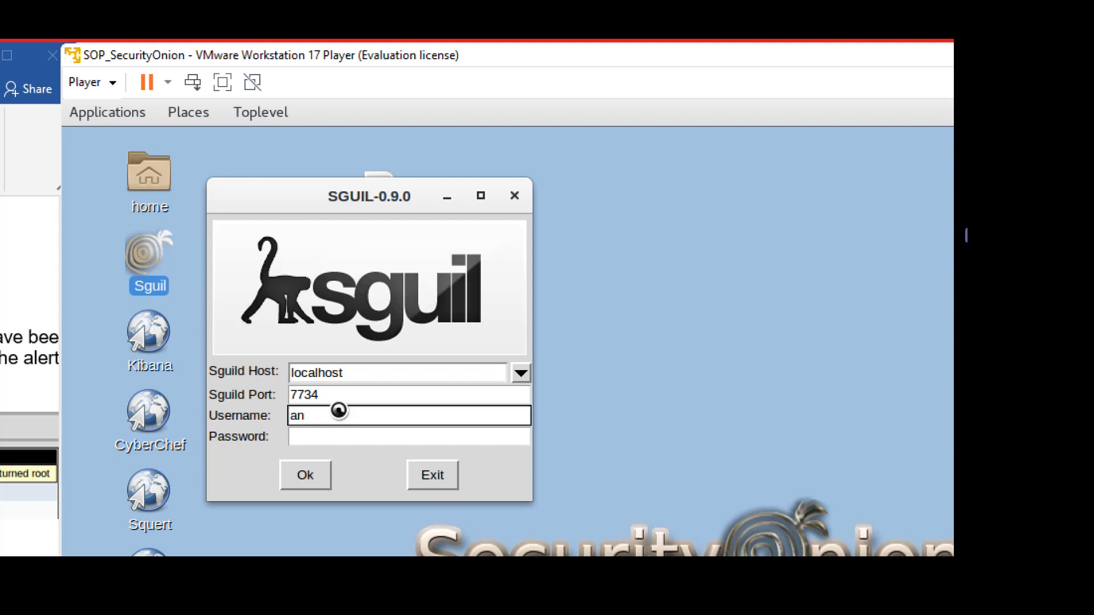
text(alyst)
key(Tab)
text(c)
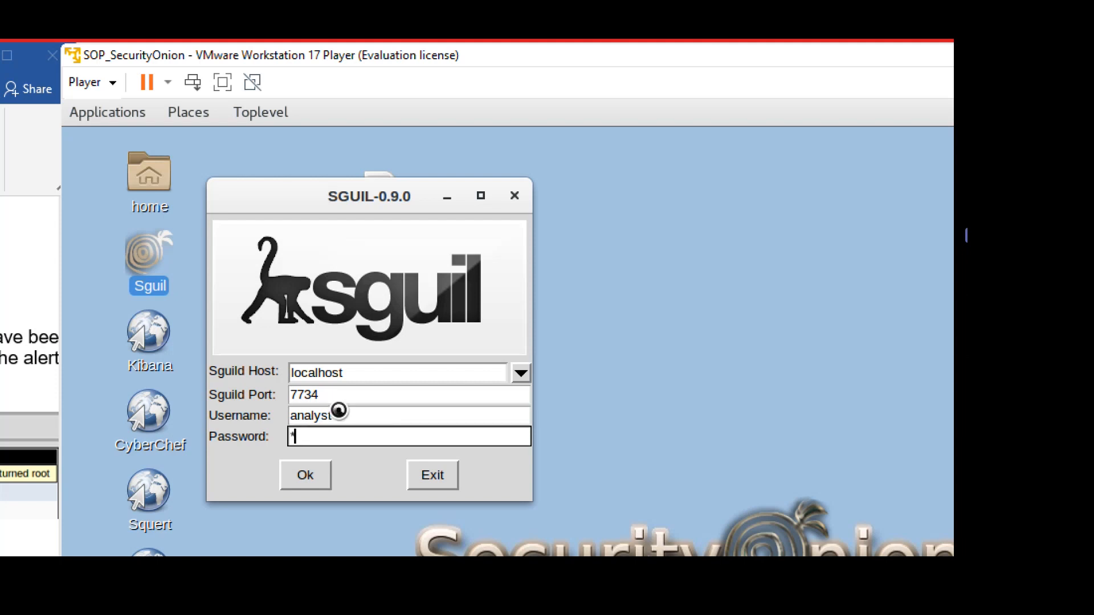
text(yberops)
key(Return)
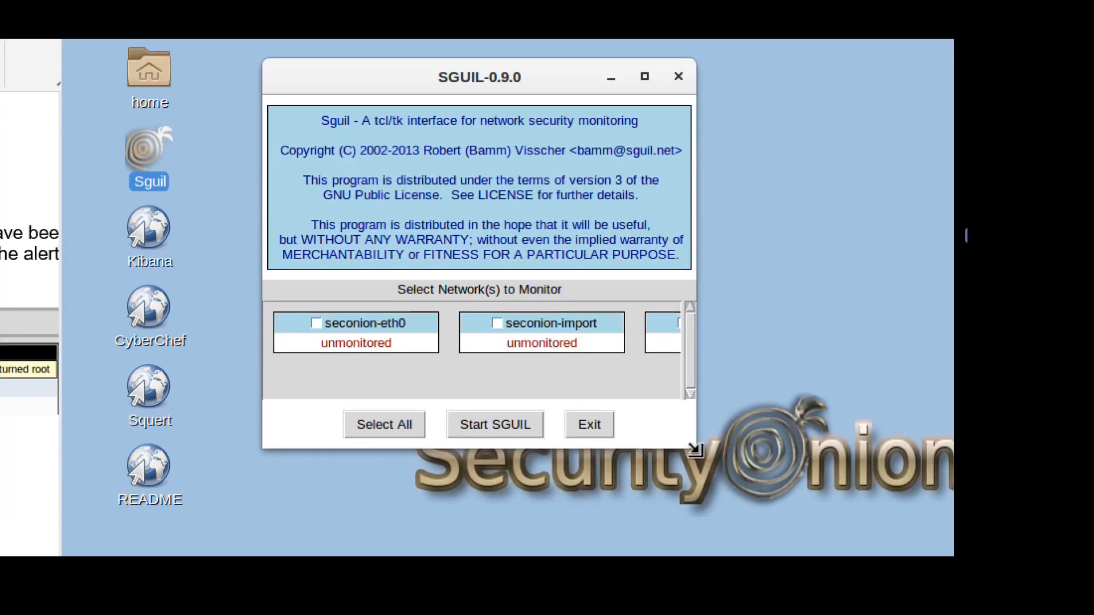
Enlarge the network dialog, select all three networks, and start Sguil.
drag(695, 451, 941, 460)
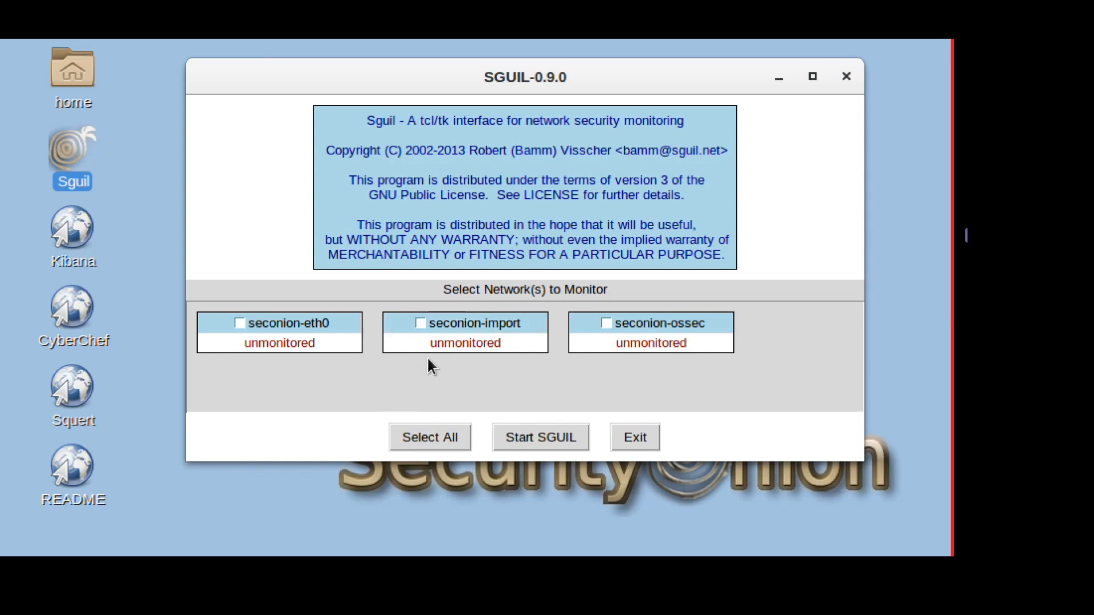
click(417, 438)
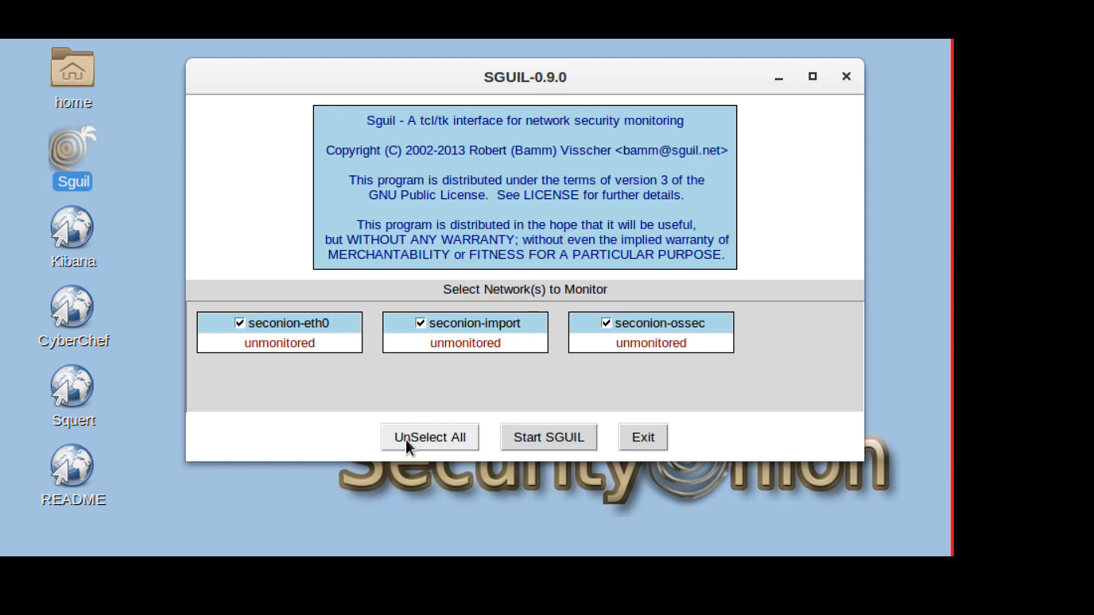
click(545, 433)
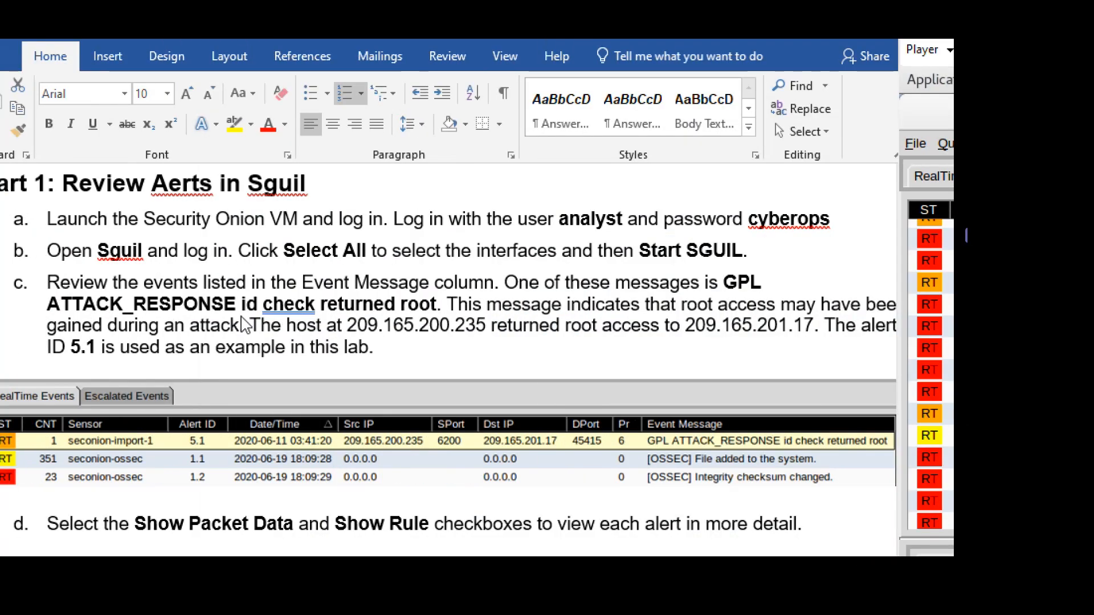
click(303, 285)
click(303, 284)
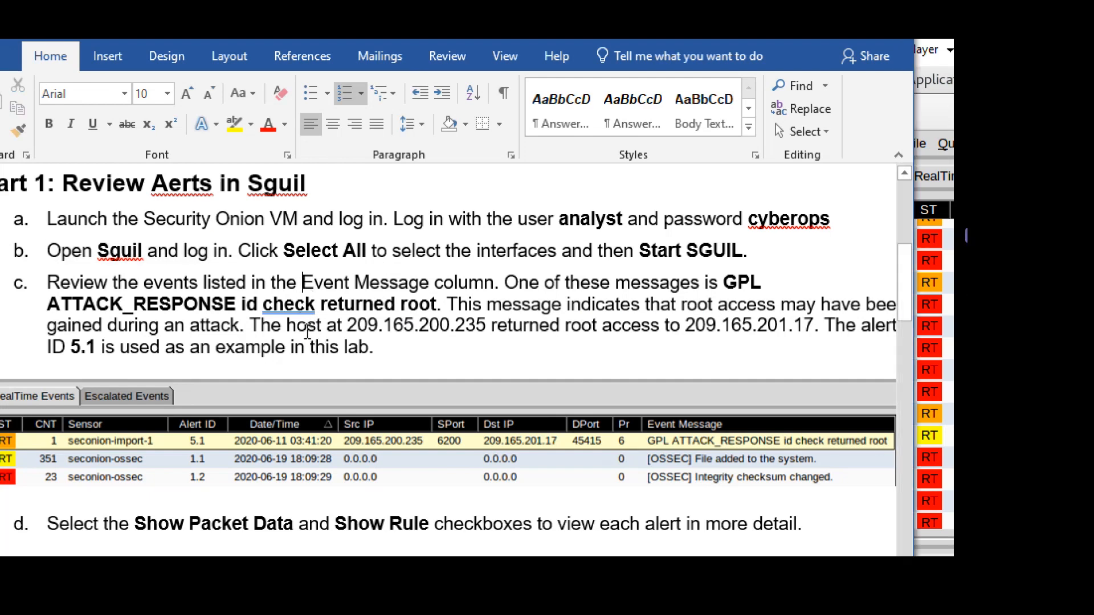
drag(346, 329, 489, 329)
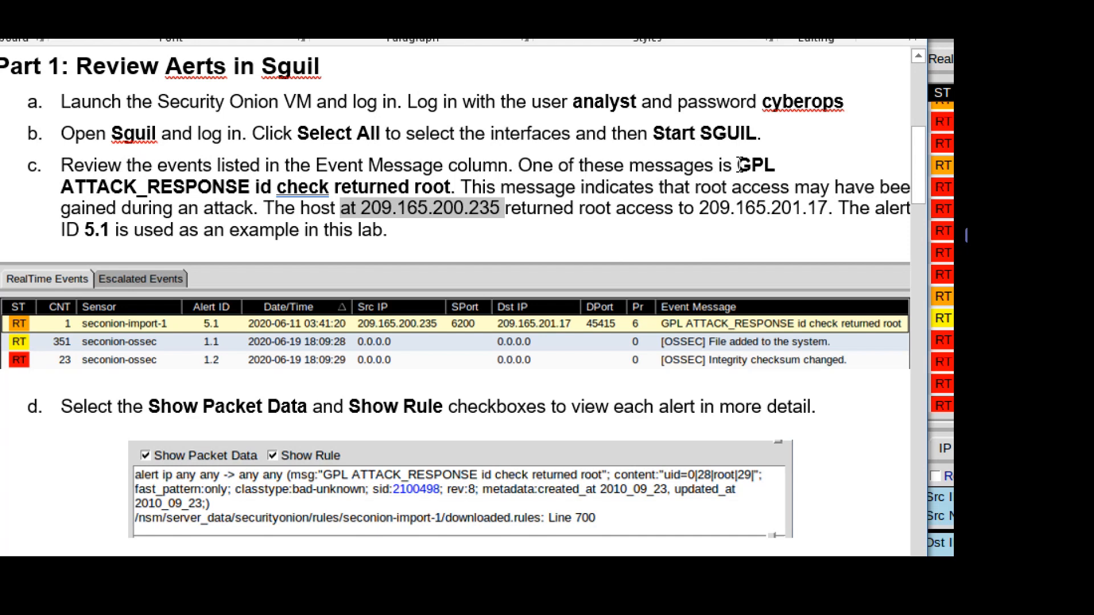
drag(739, 166, 250, 186)
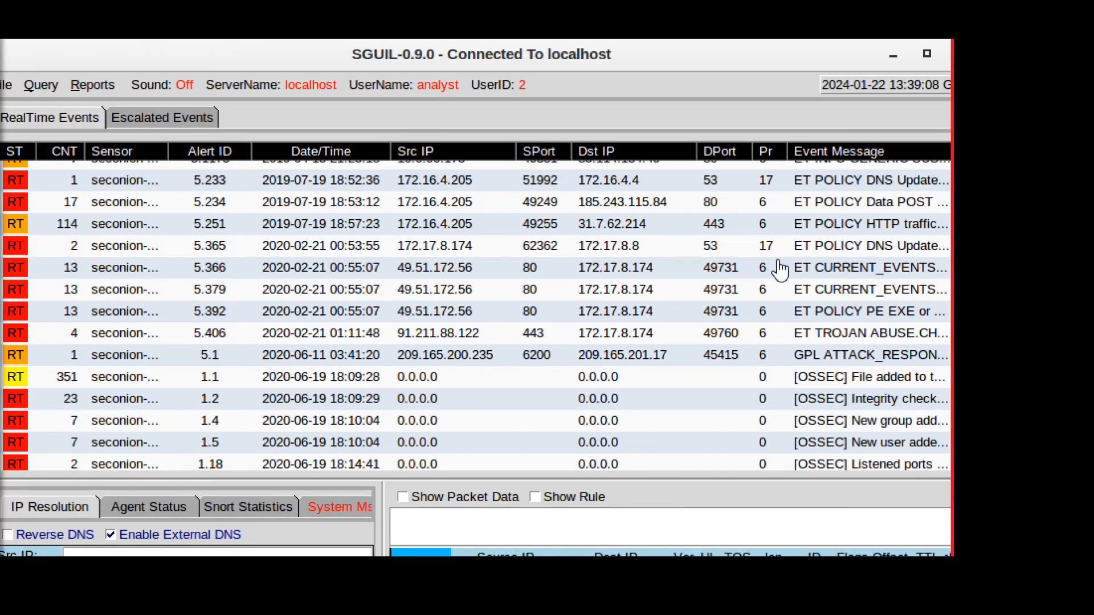
Select the bottom alert 5.1 row, 209.165.200.235 to 209.165.201.17 on port 45415.
scroll(743, 282, down, 1)
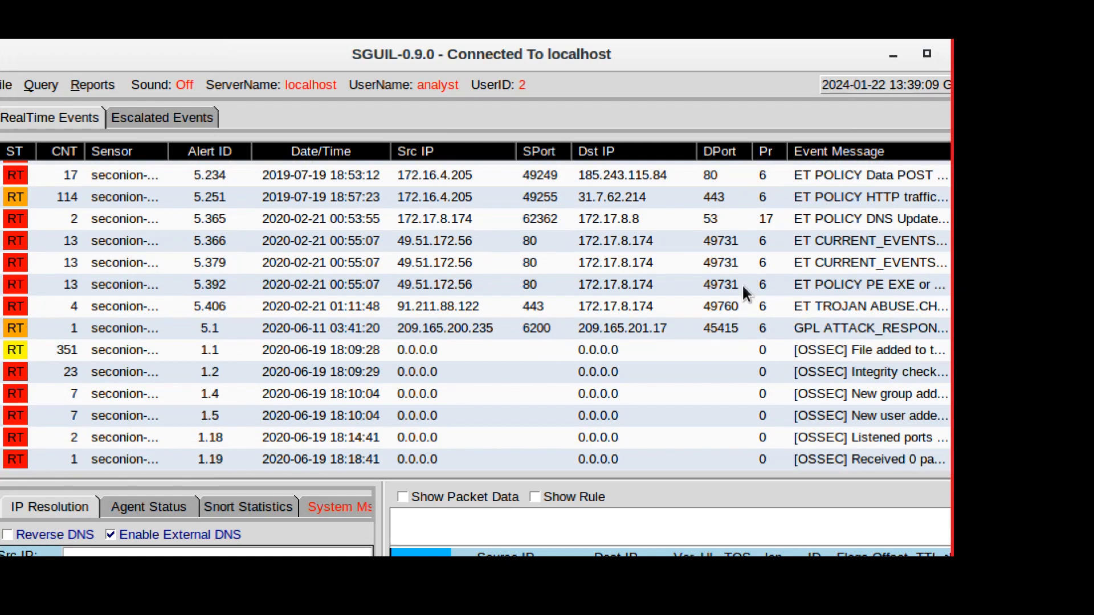
click(750, 330)
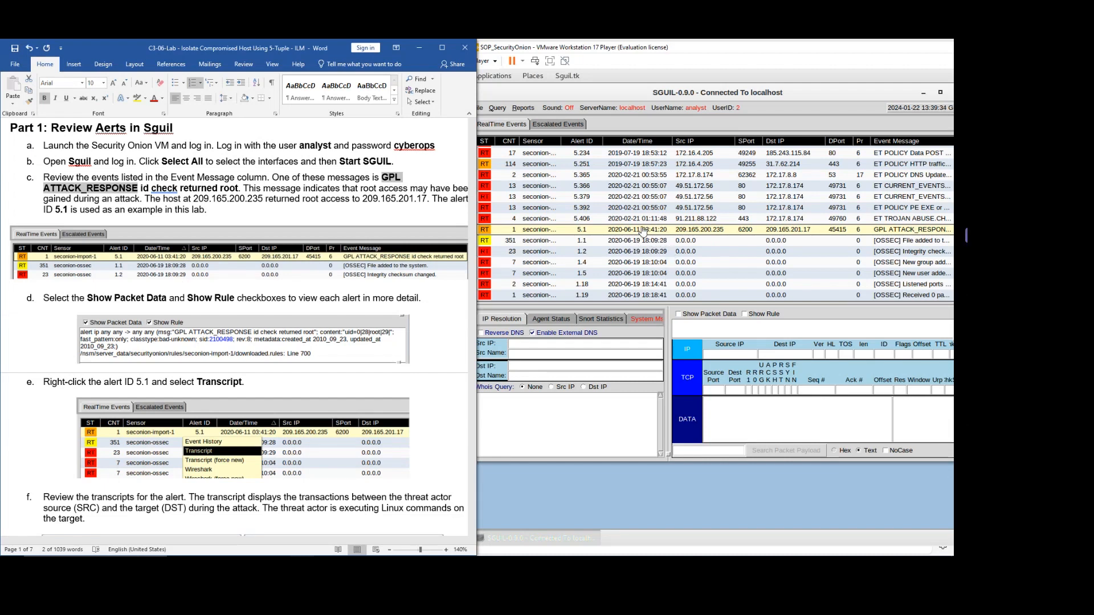
Turn on Show Packet Data and Show Rule, then enlarge the Sguil console and detail panes.
click(615, 231)
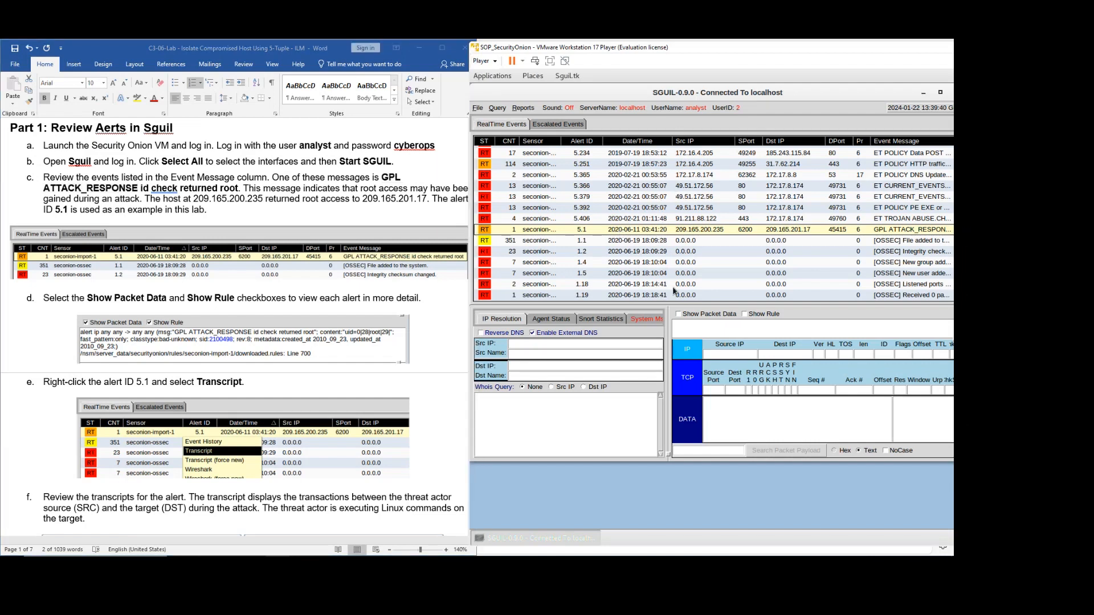
click(678, 315)
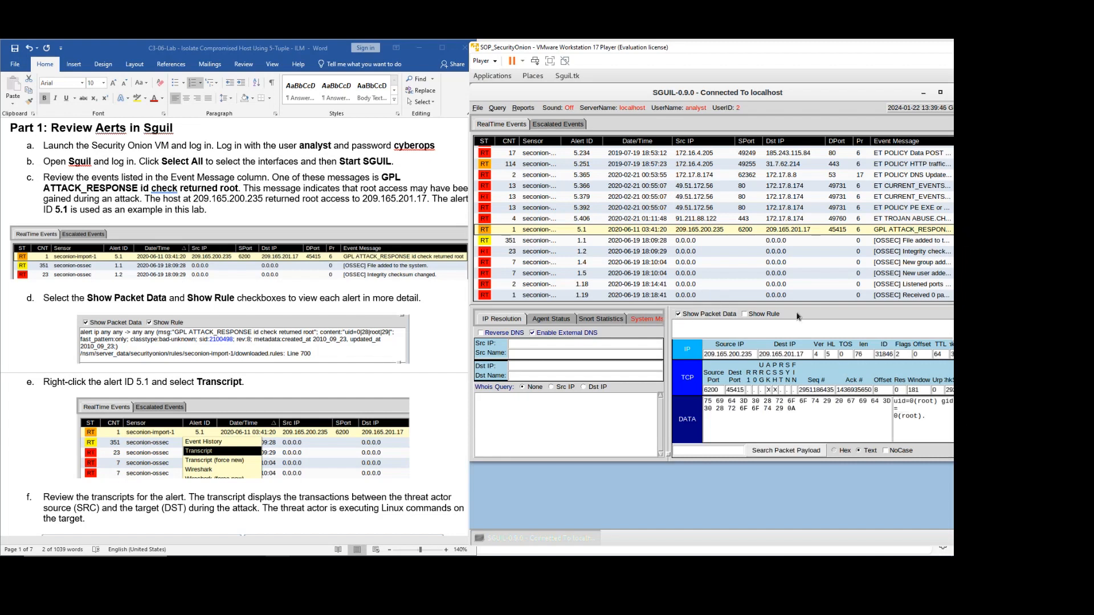
click(744, 314)
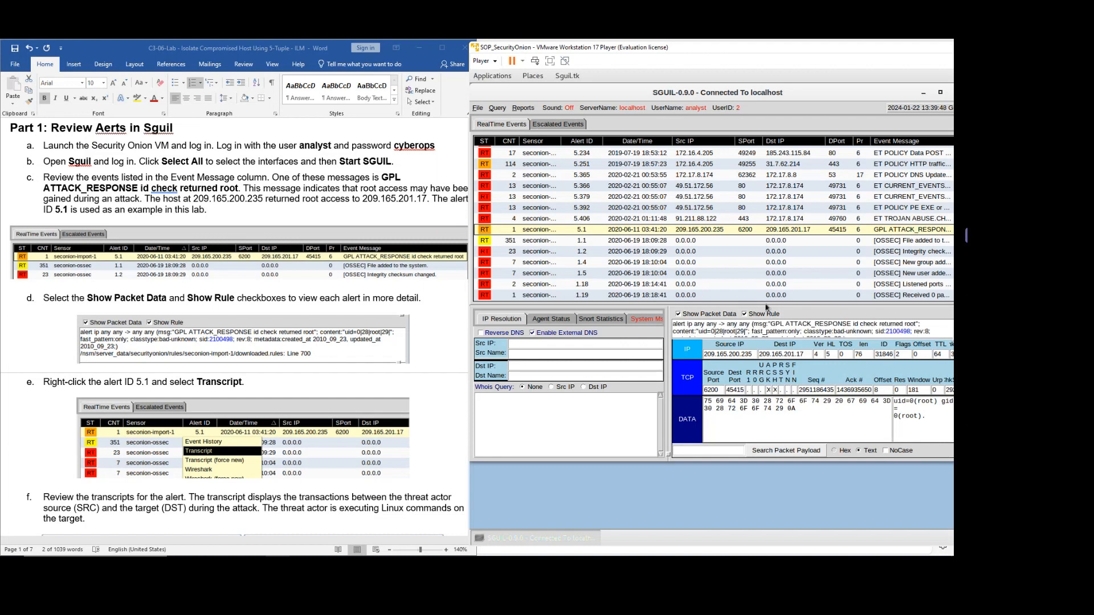
double_click(766, 52)
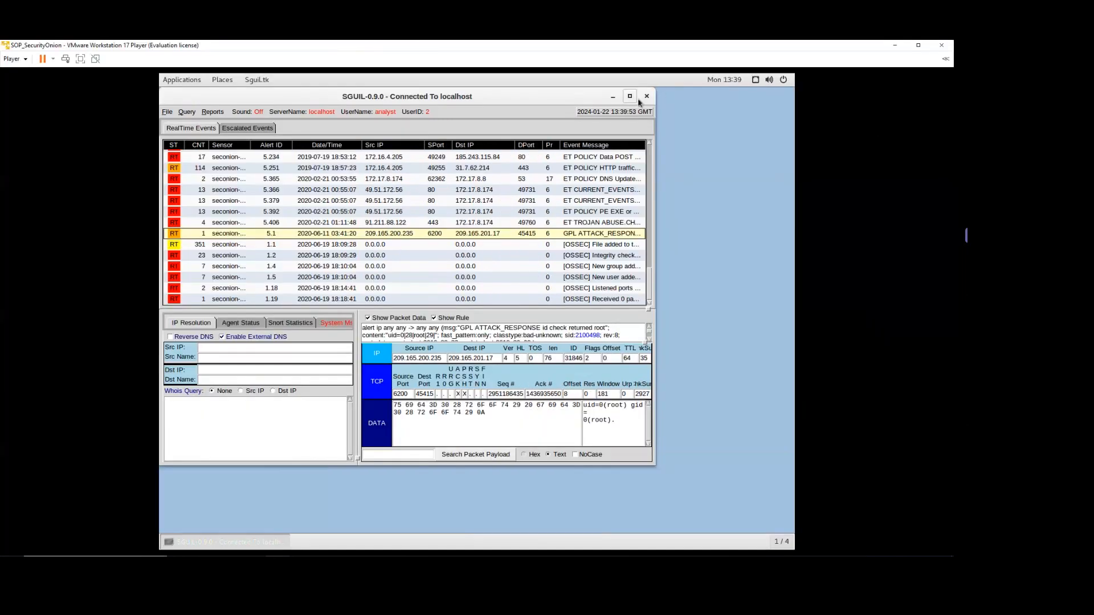
click(629, 97)
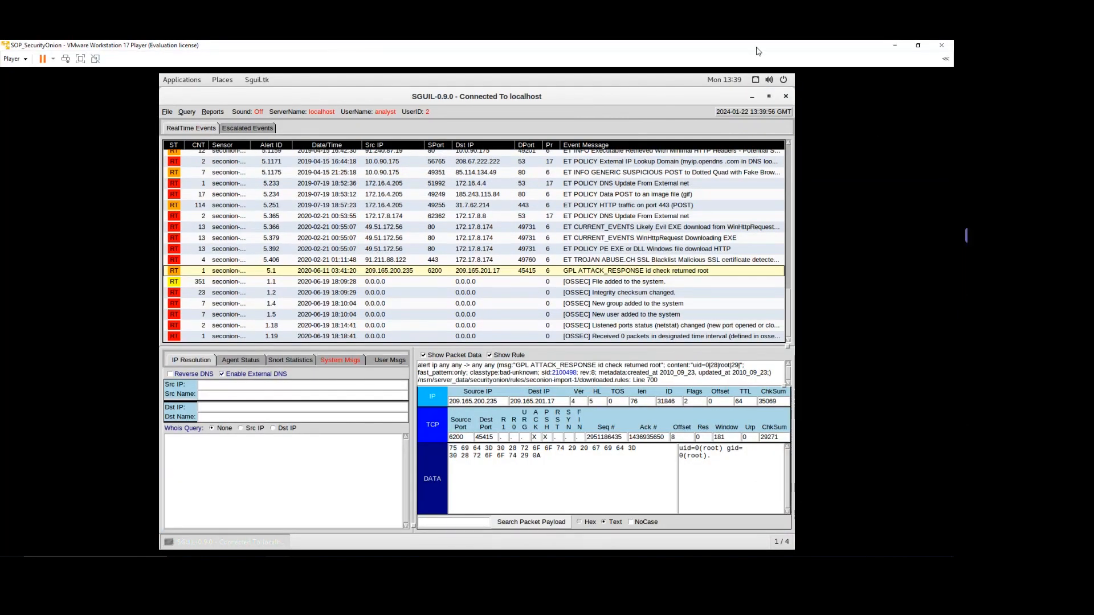
click(917, 50)
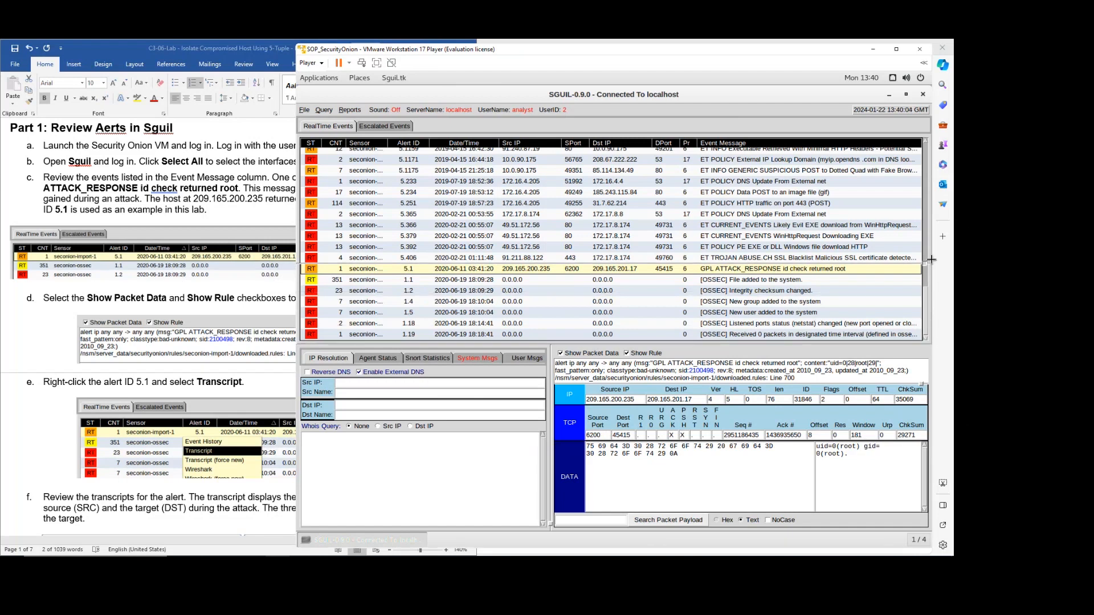
drag(922, 346, 924, 256)
scroll(871, 184, down, 3)
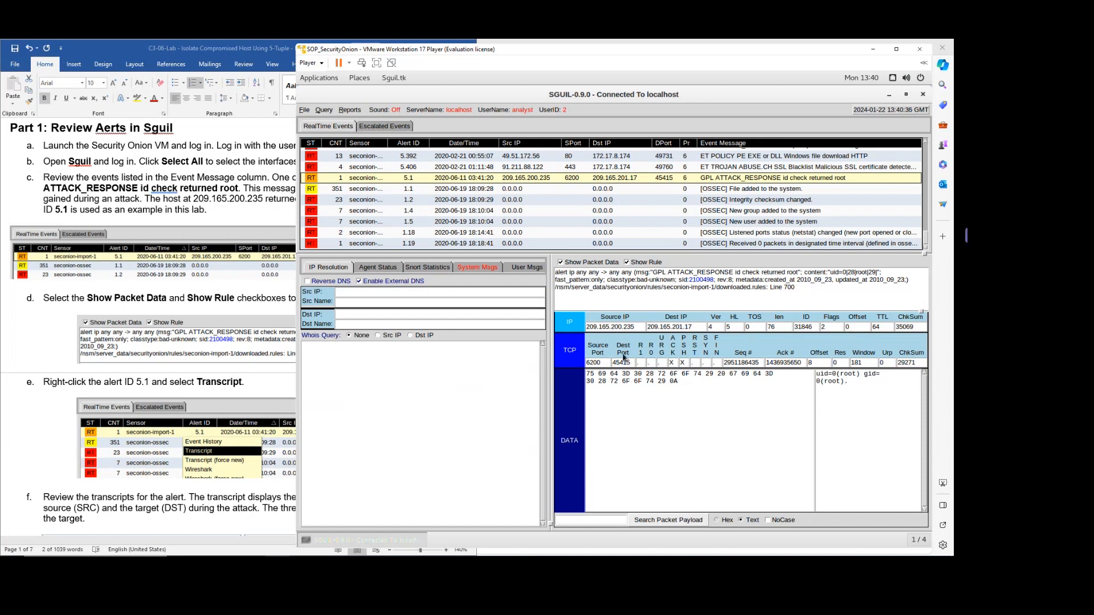
Mark alert ID 5.1 in the lab's step e, then open alert 5.1's context menu in Sguil.
click(54, 322)
scroll(57, 319, down, 5)
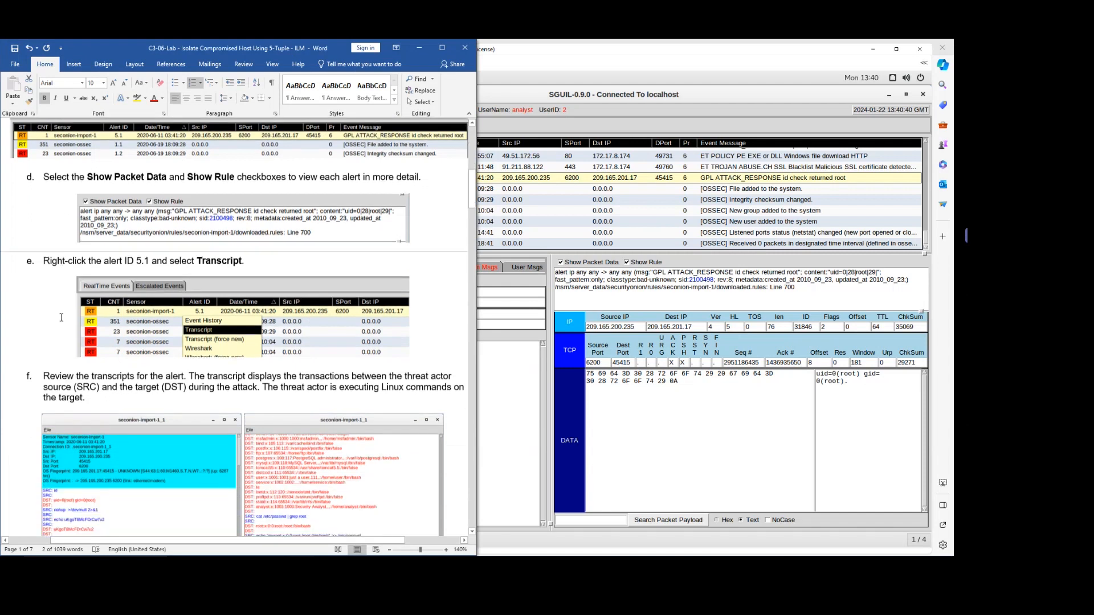
drag(104, 219, 149, 219)
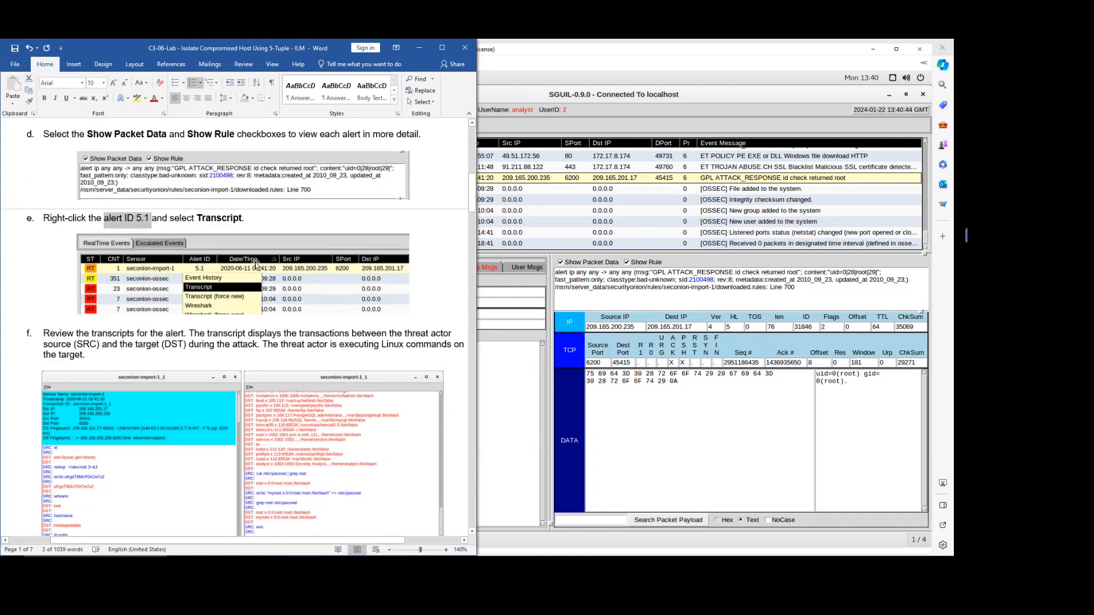
click(640, 98)
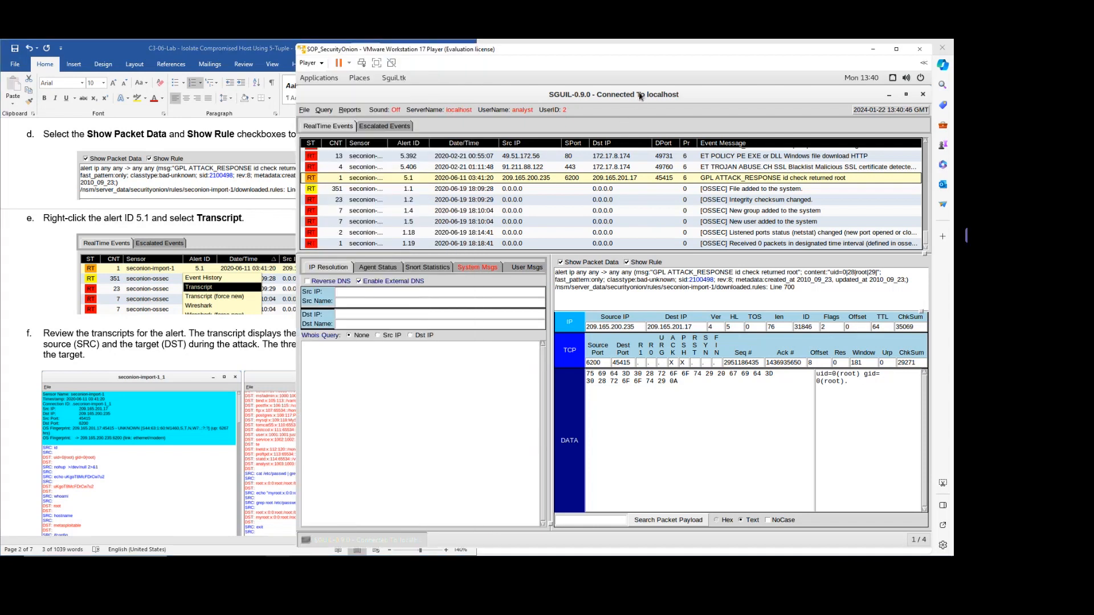
right_click(415, 181)
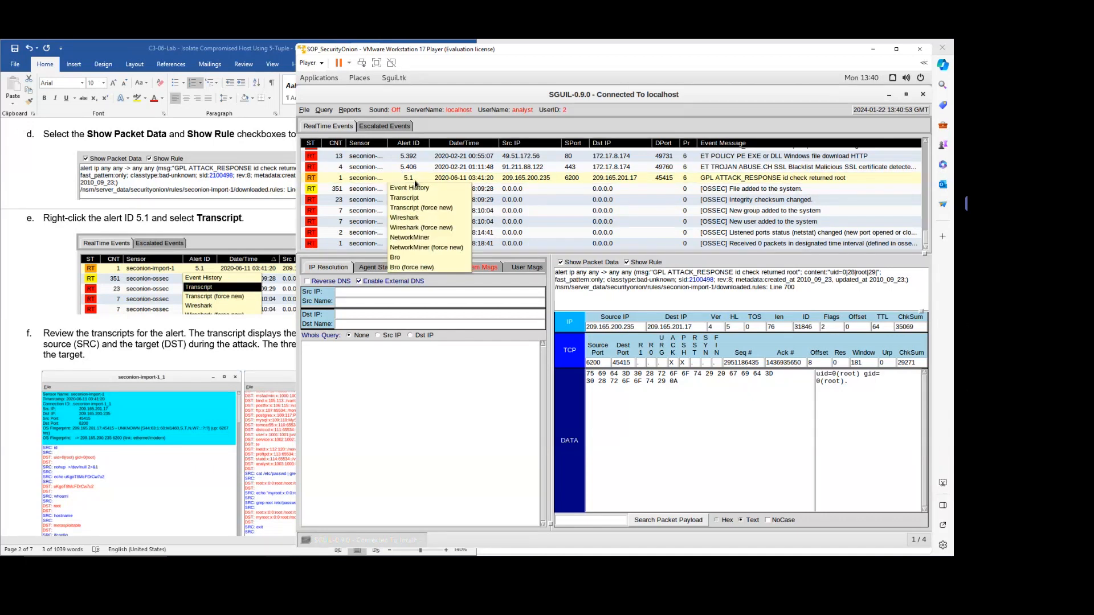
Open alert 5.1's transcript and enlarge it, uncovering the event table.
click(426, 200)
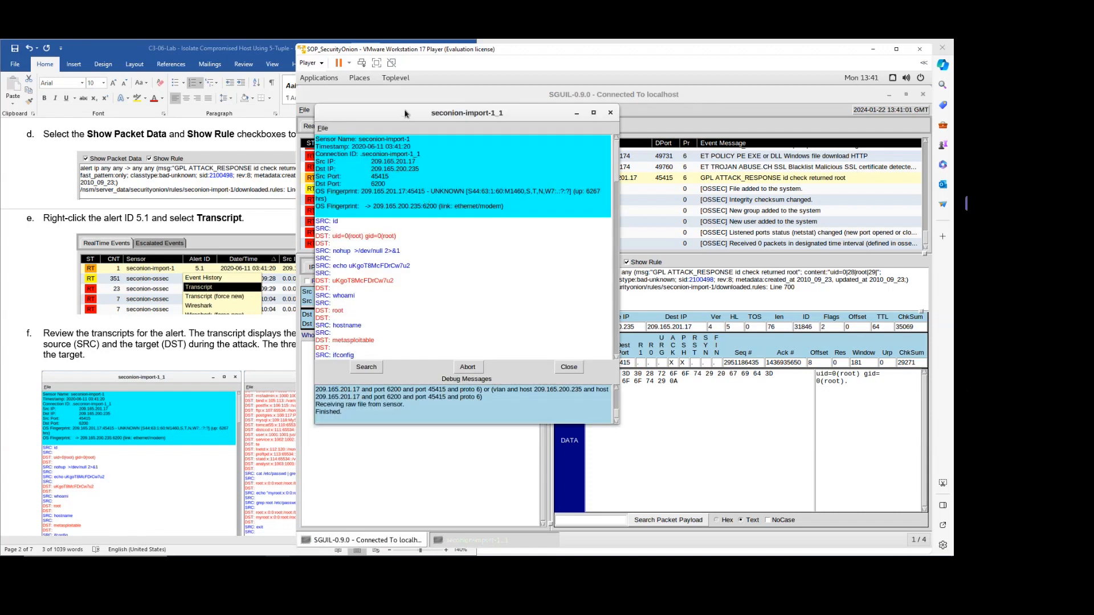
drag(404, 118, 472, 125)
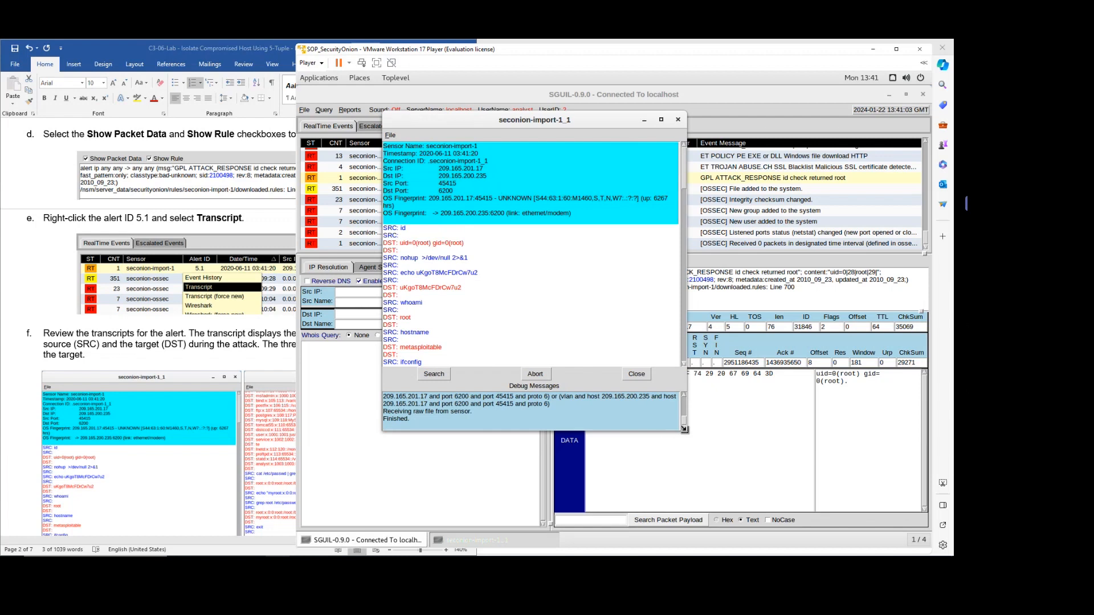
drag(686, 432, 799, 465)
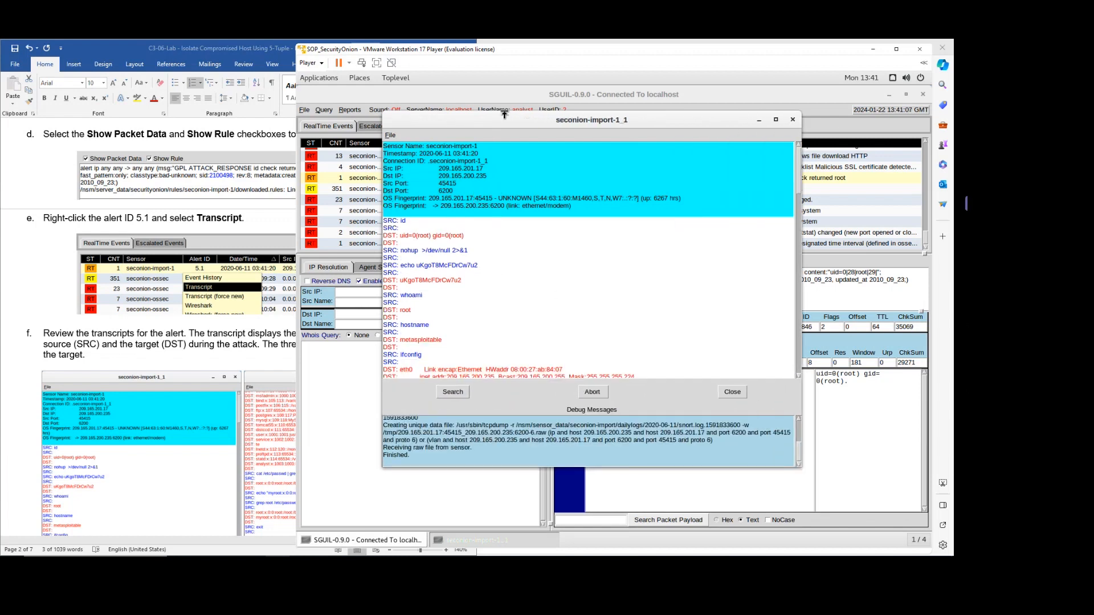
drag(508, 119, 545, 137)
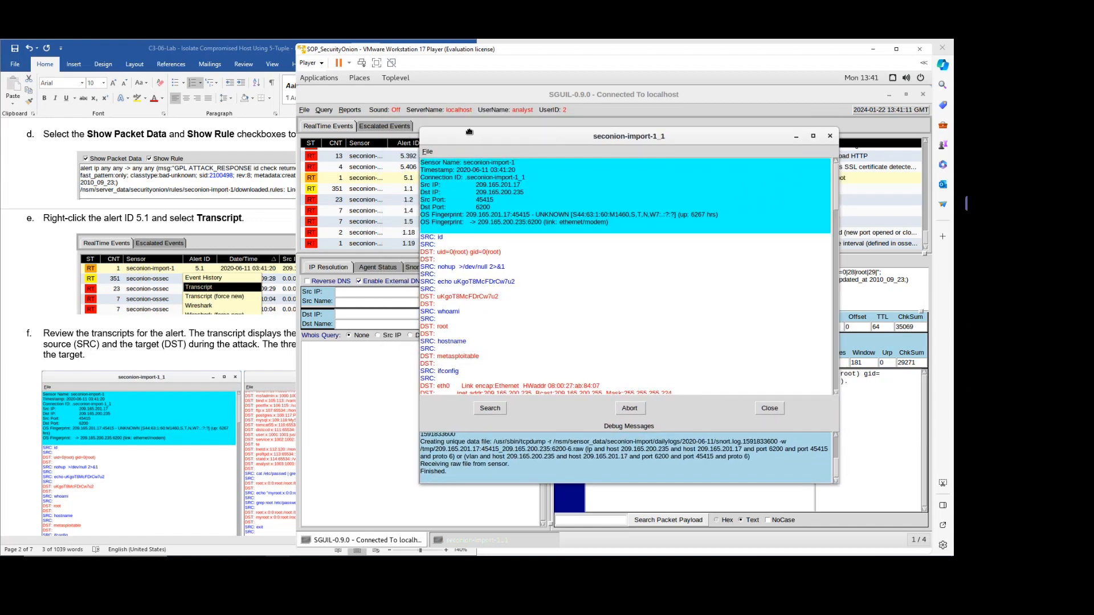
drag(467, 130, 450, 195)
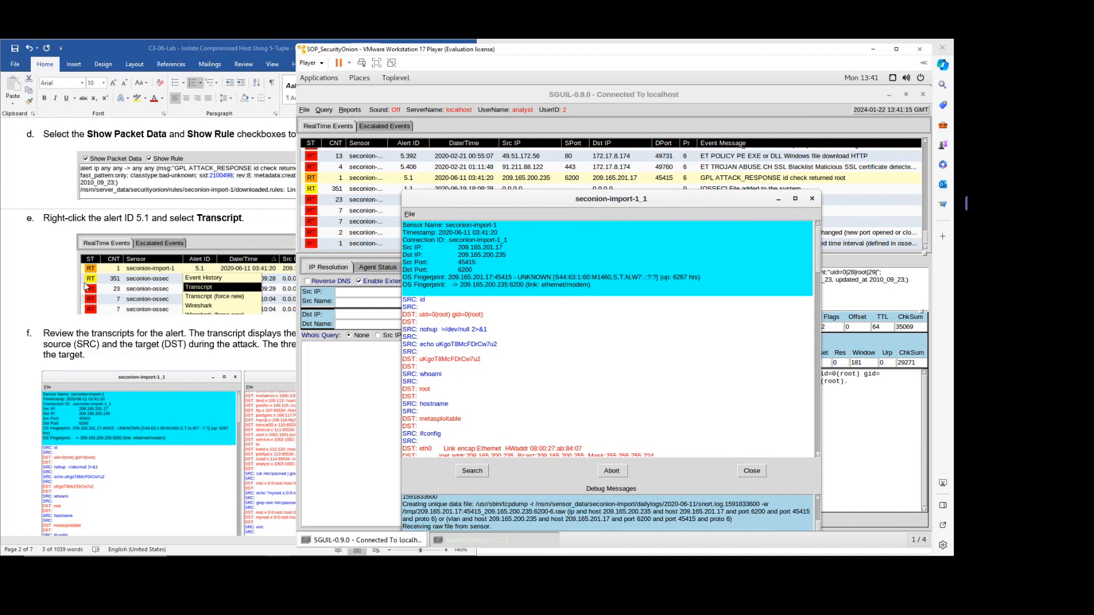
Check the lab document, then place the VM and transcript window beside it.
click(53, 286)
scroll(54, 286, down, 5)
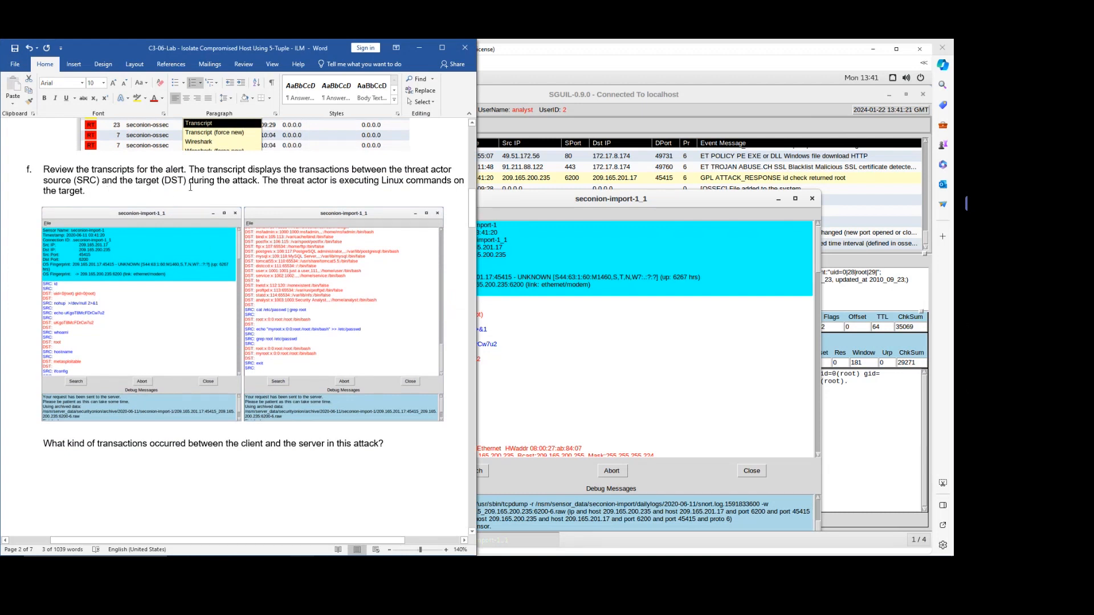
click(484, 221)
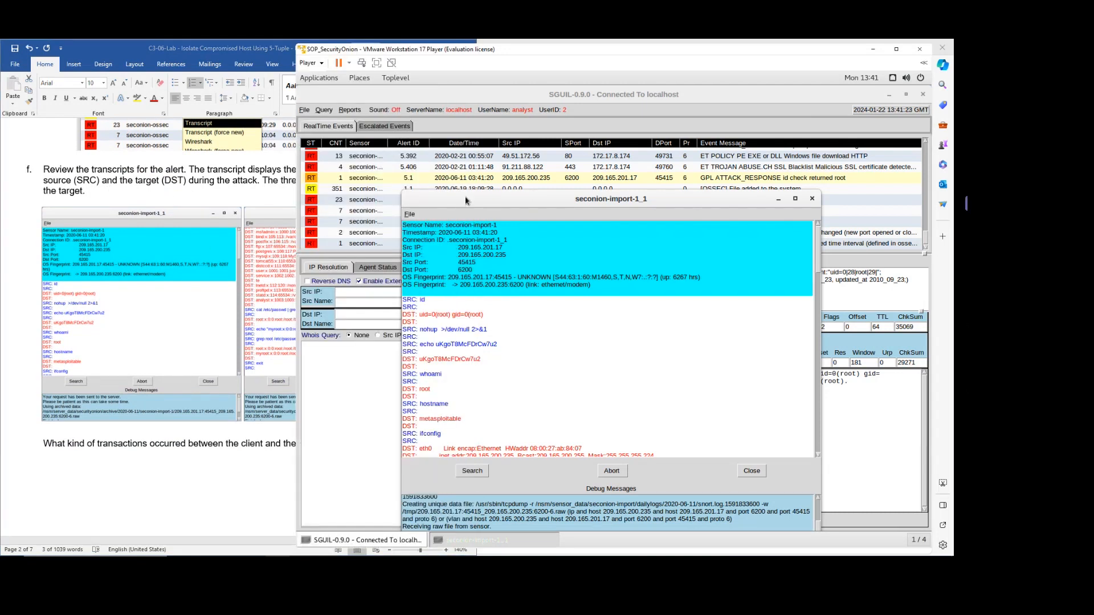
drag(419, 62, 575, 59)
drag(602, 195, 529, 129)
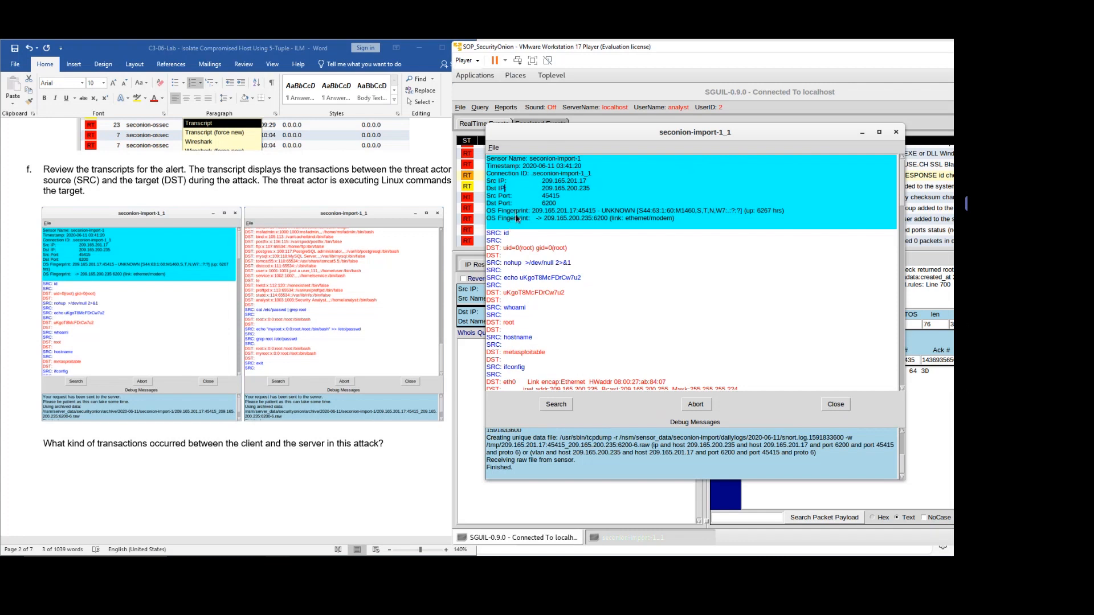
click(520, 240)
drag(506, 233, 573, 392)
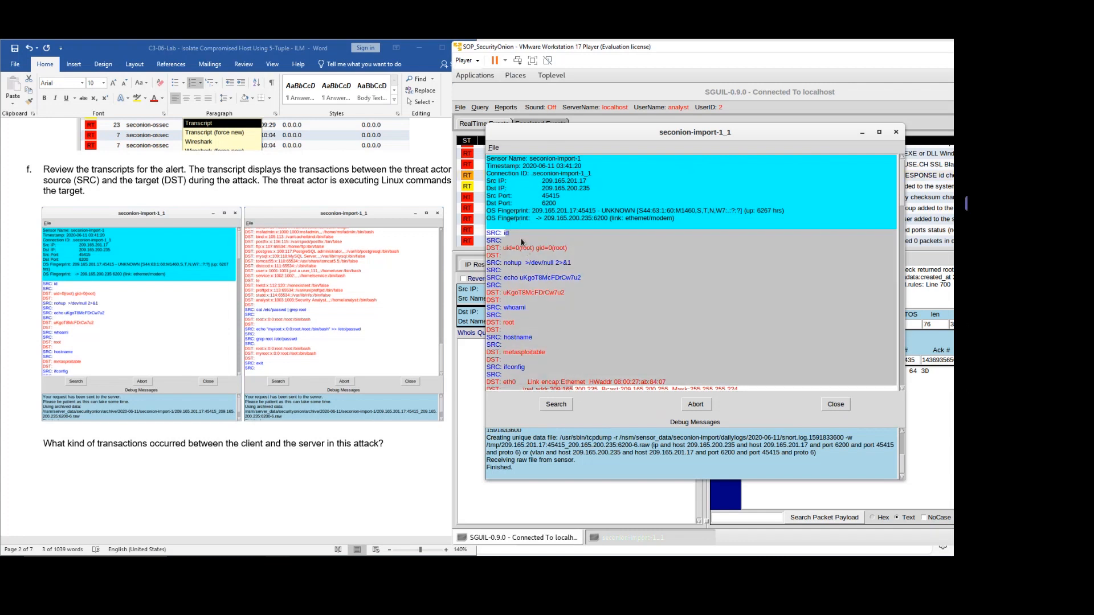
click(521, 241)
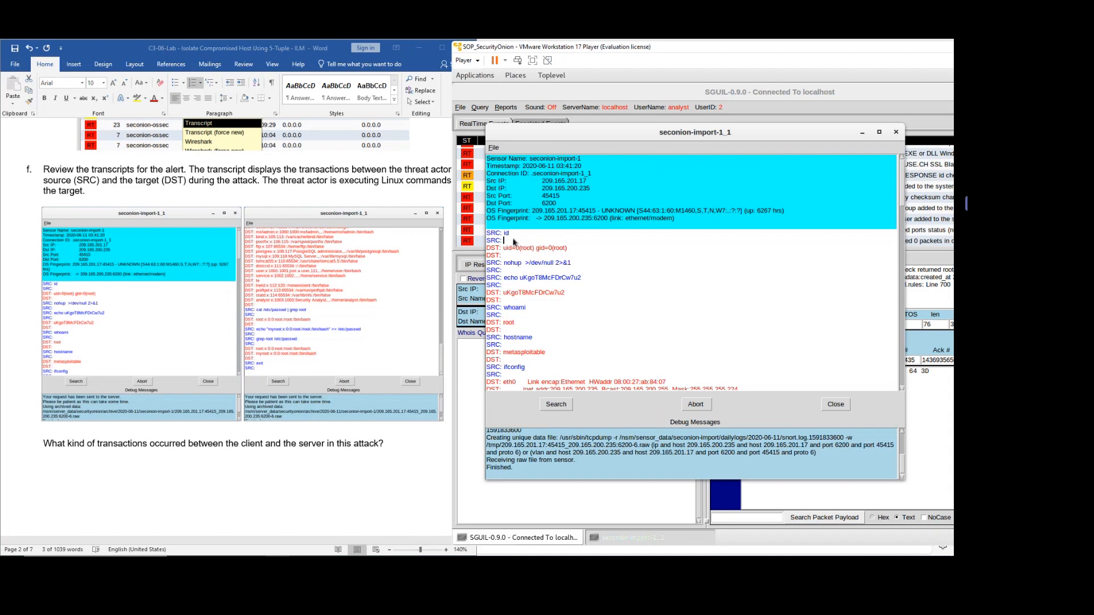
mouse_move(505, 241)
mouse_down()
mouse_move(493, 234)
mouse_move(503, 257)
mouse_move(490, 253)
mouse_up()
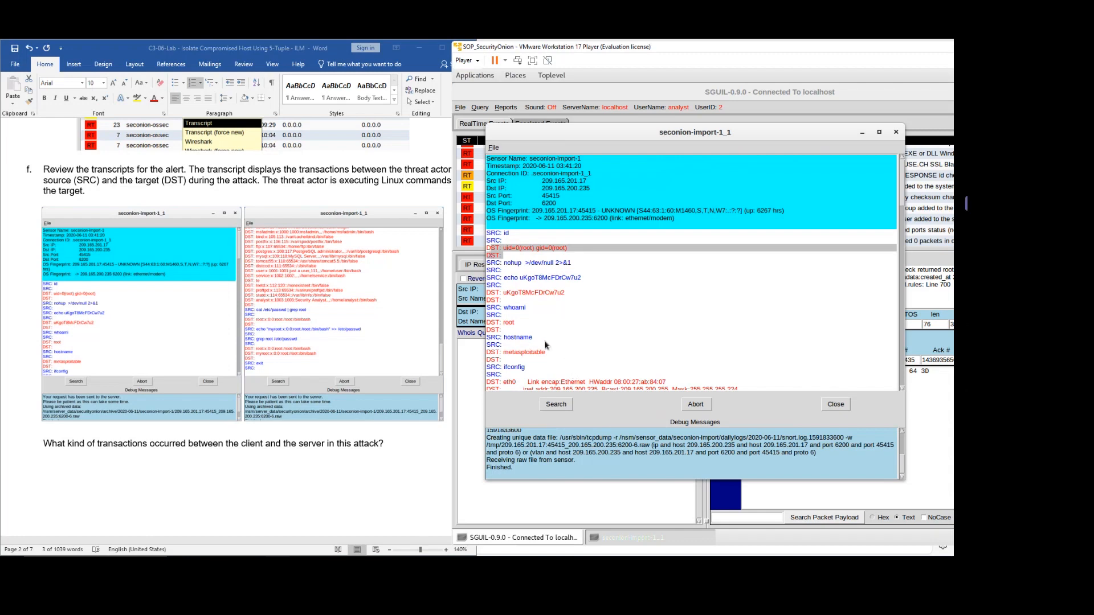
scroll(566, 324, down, 3)
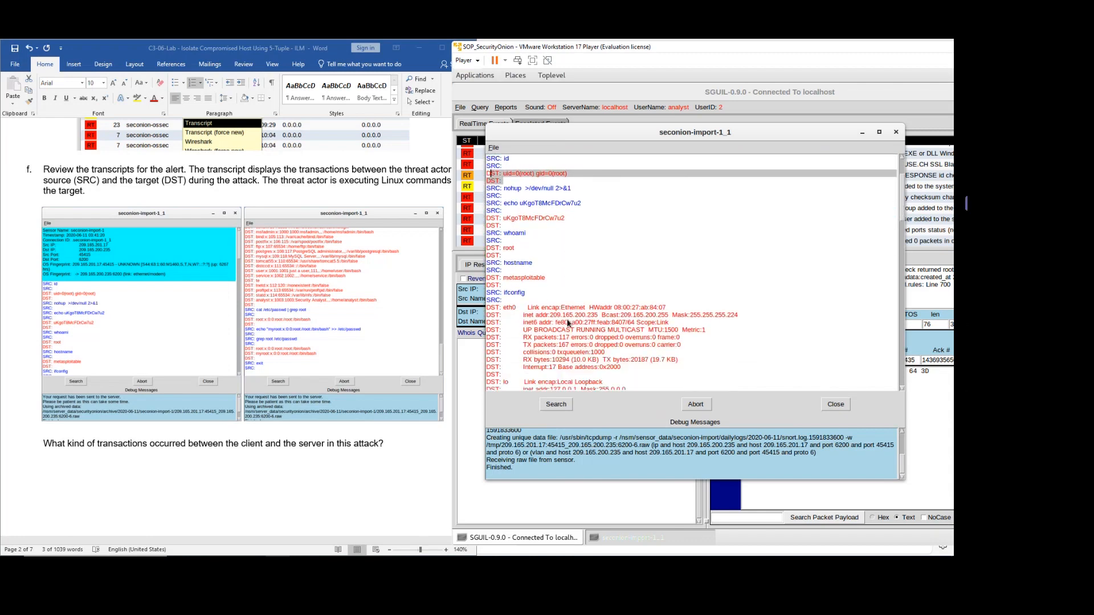
scroll(568, 323, down, 1)
scroll(567, 324, down, 1)
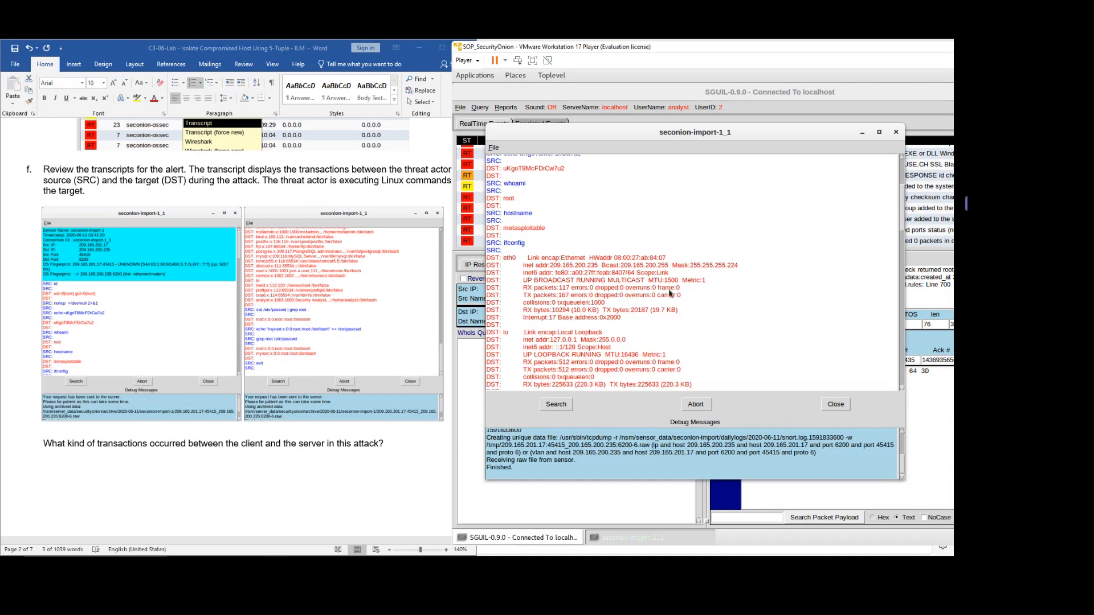
scroll(671, 293, up, 3)
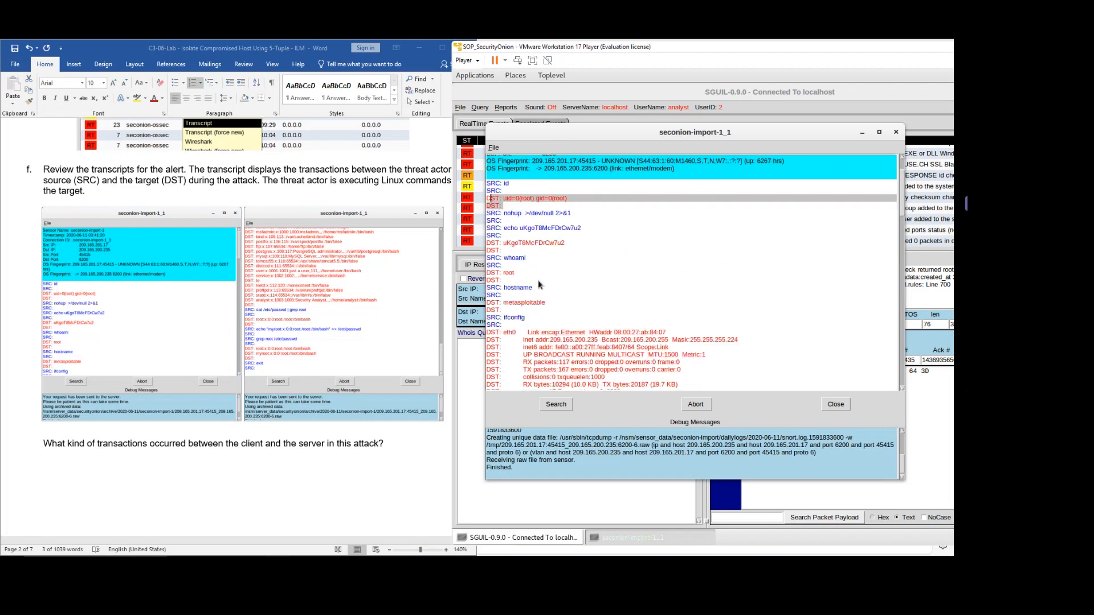
drag(526, 321, 488, 200)
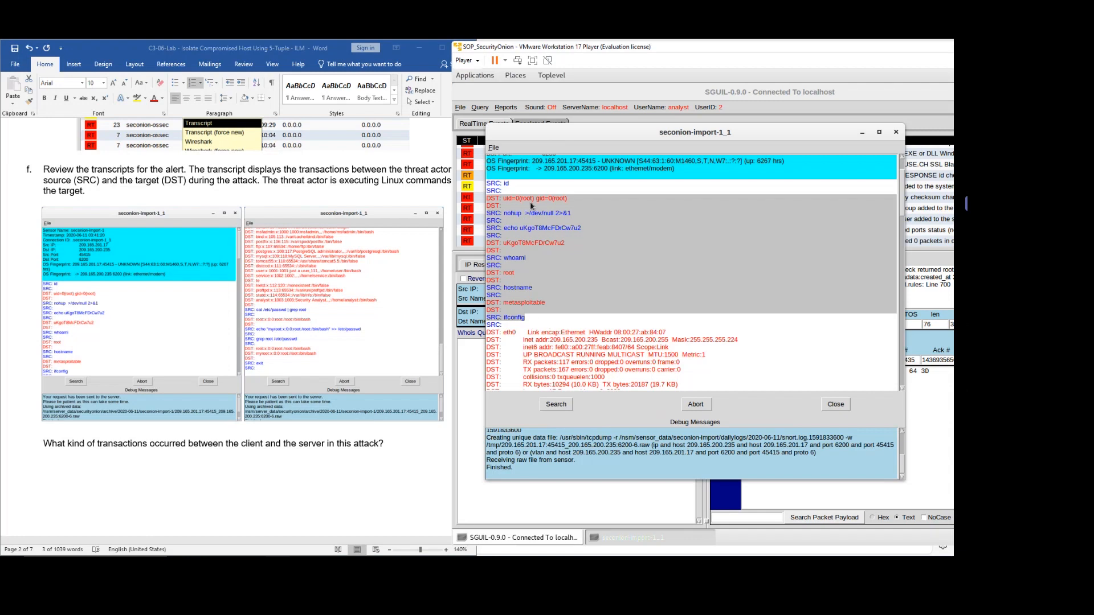
click(114, 445)
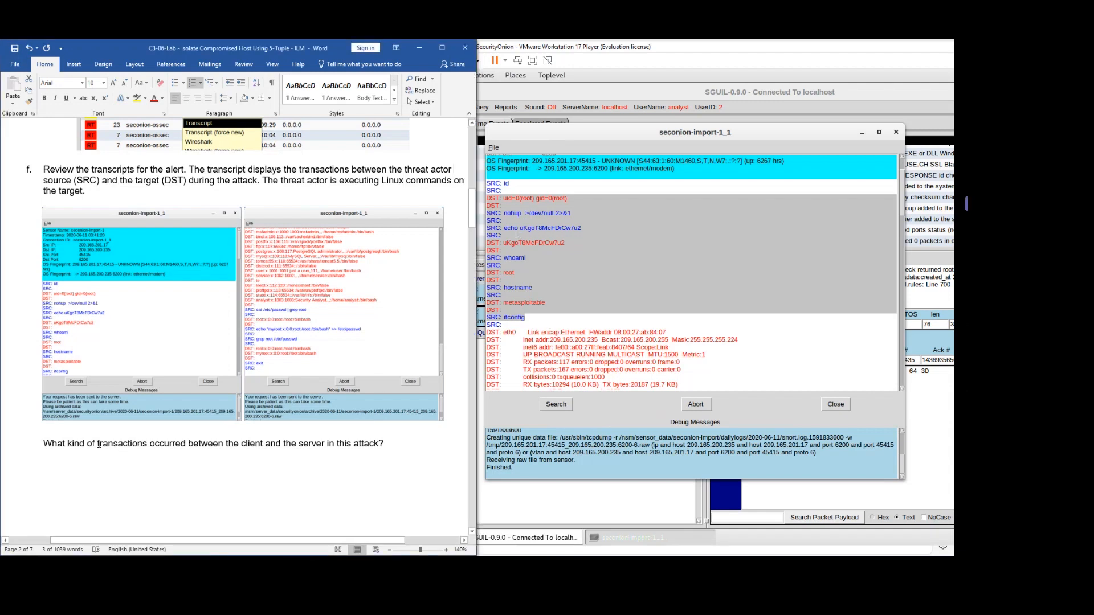
drag(88, 444, 179, 444)
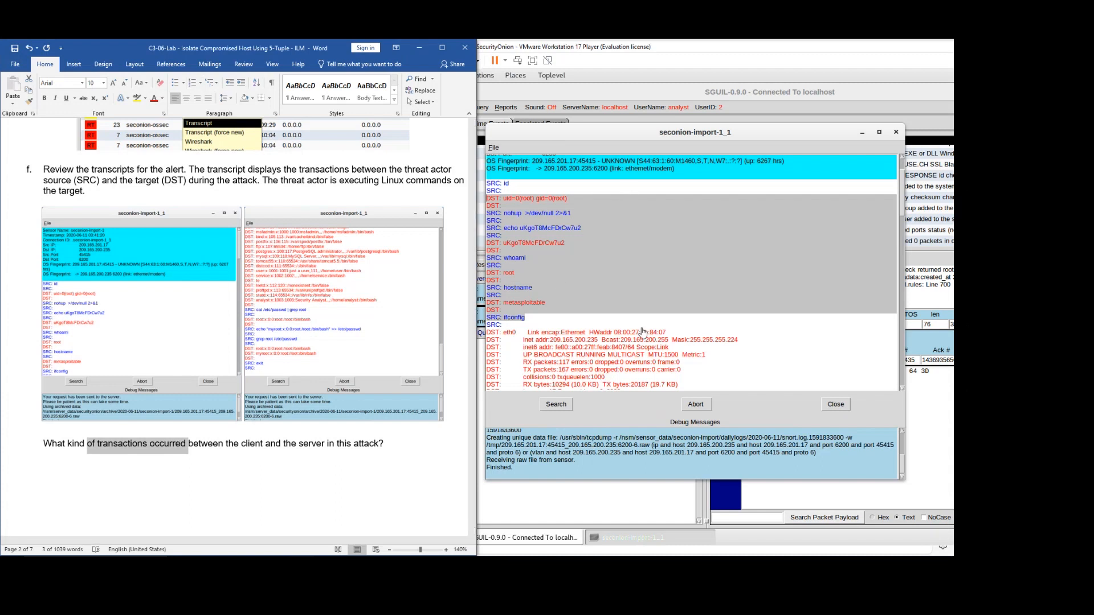
click(564, 280)
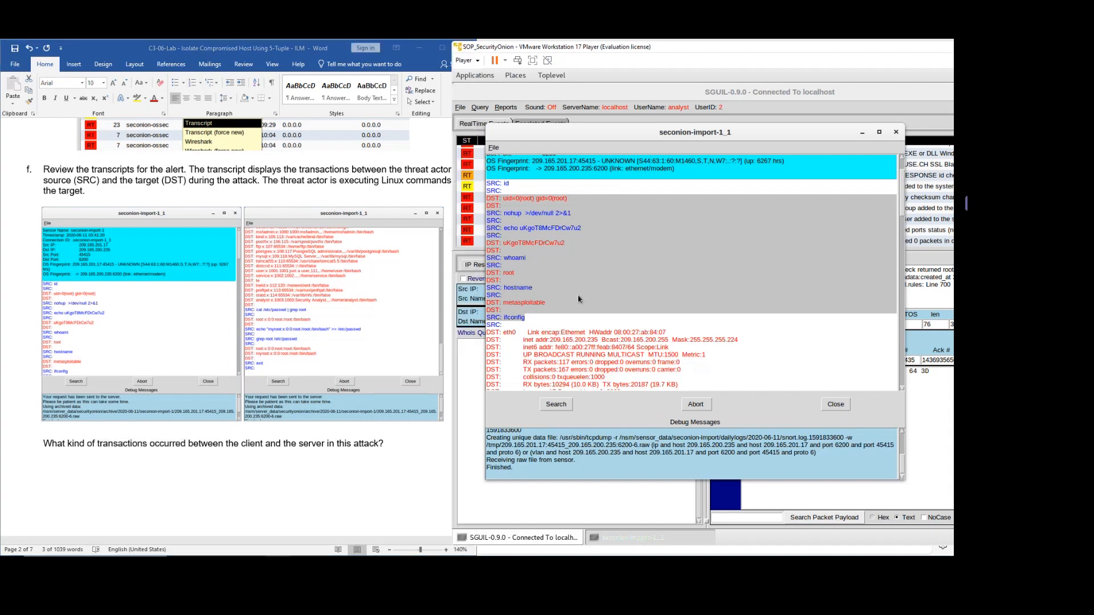
click(529, 275)
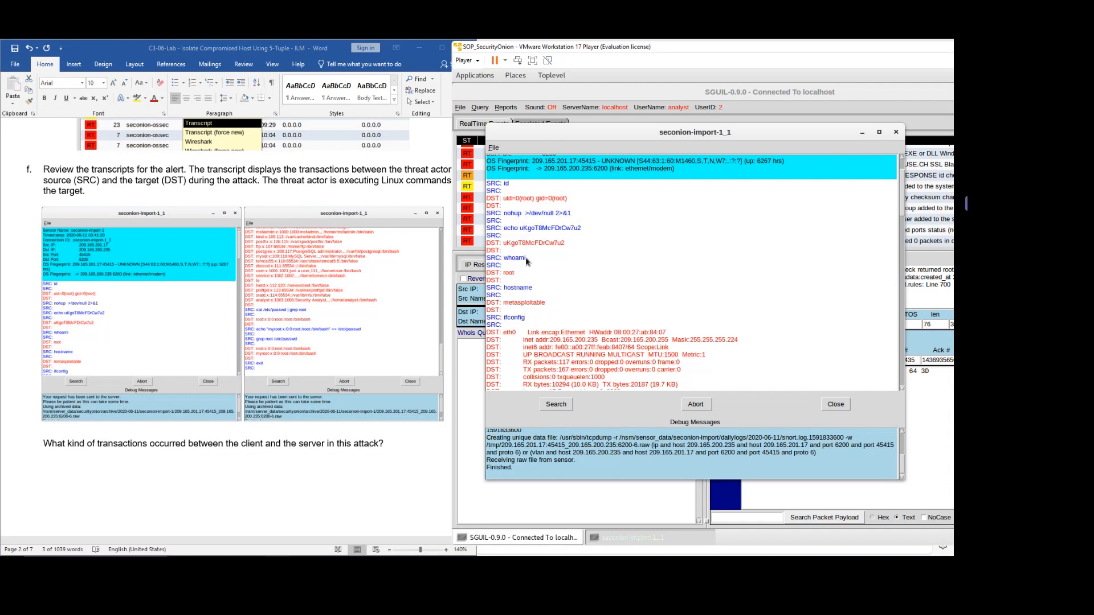
click(402, 192)
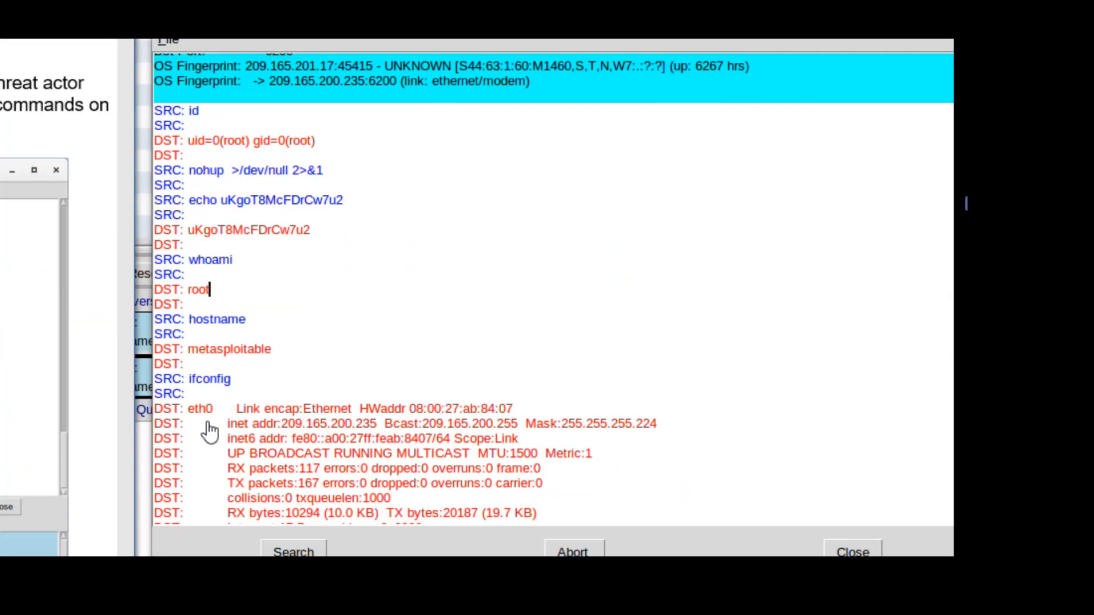
Highlight the attacker's whoami command and its root output in the transcript.
click(221, 295)
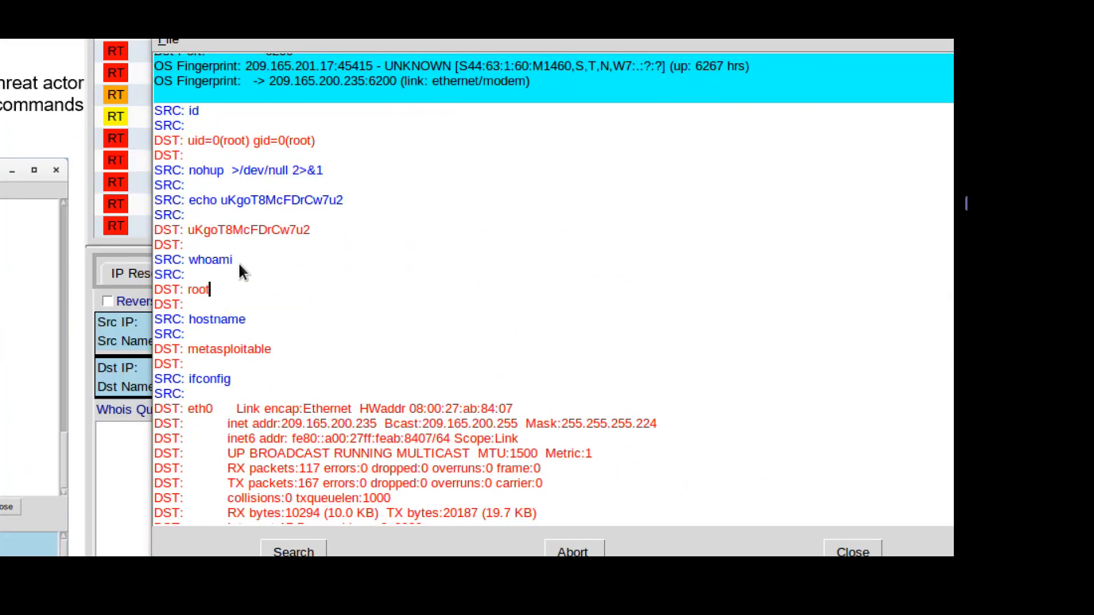
drag(211, 260, 162, 261)
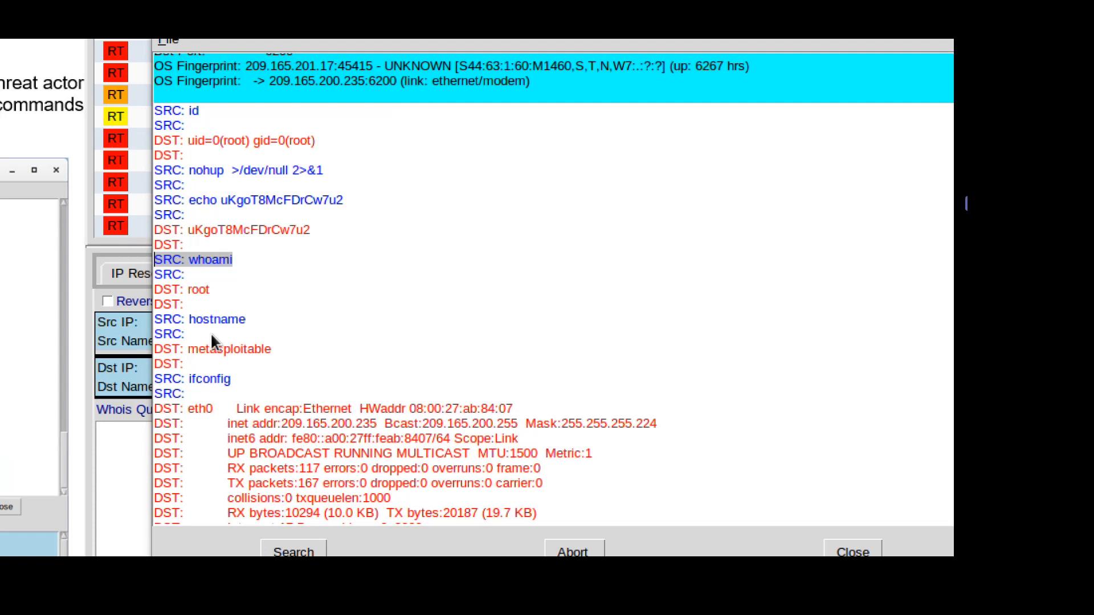
drag(213, 288, 139, 288)
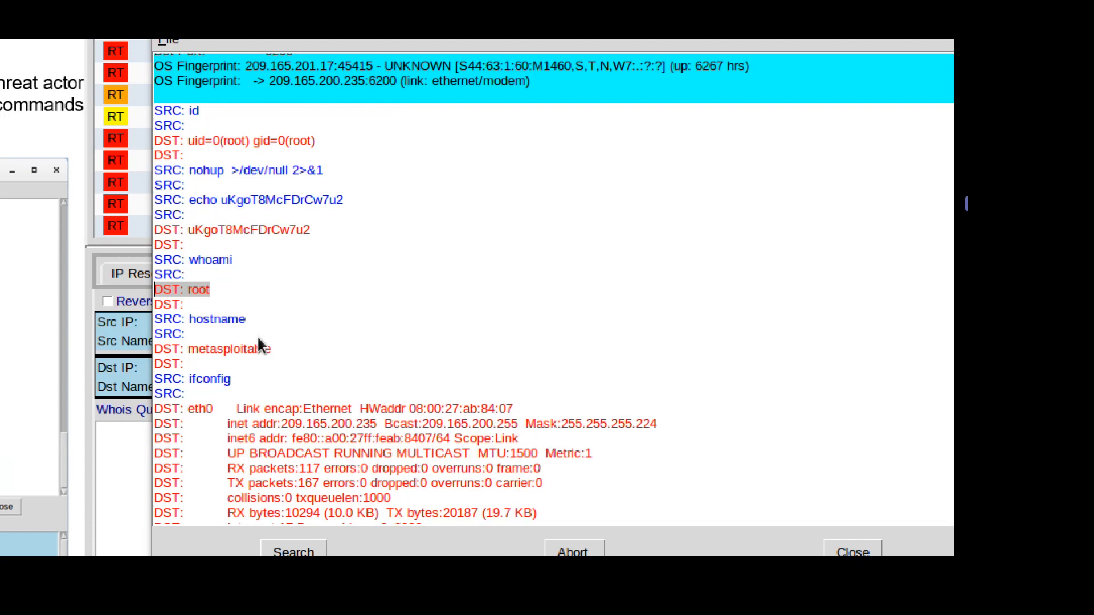
click(252, 322)
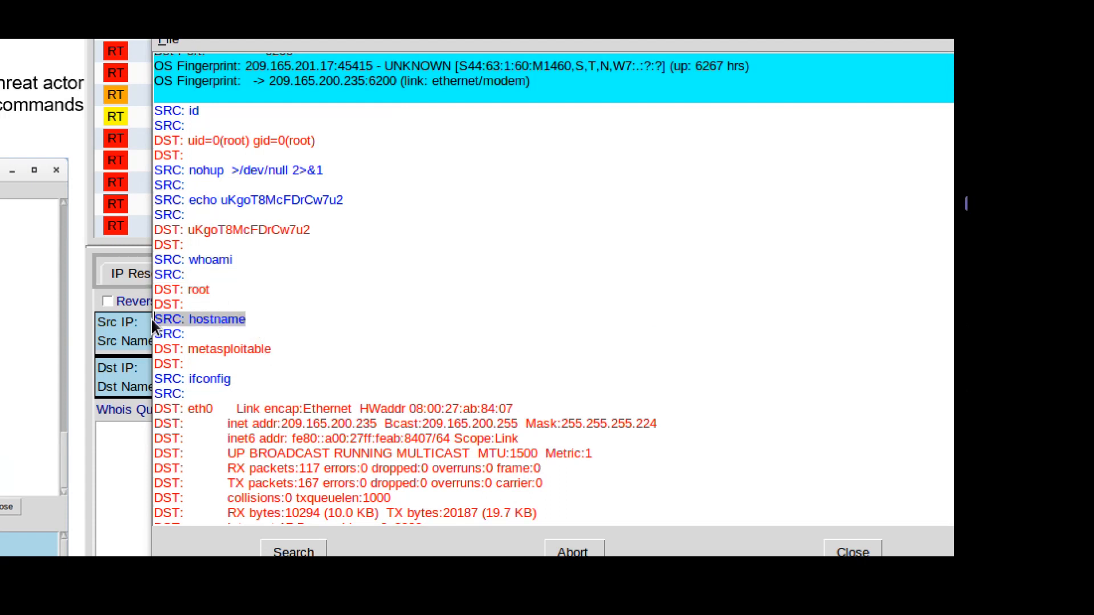
scroll(310, 361, down, 2)
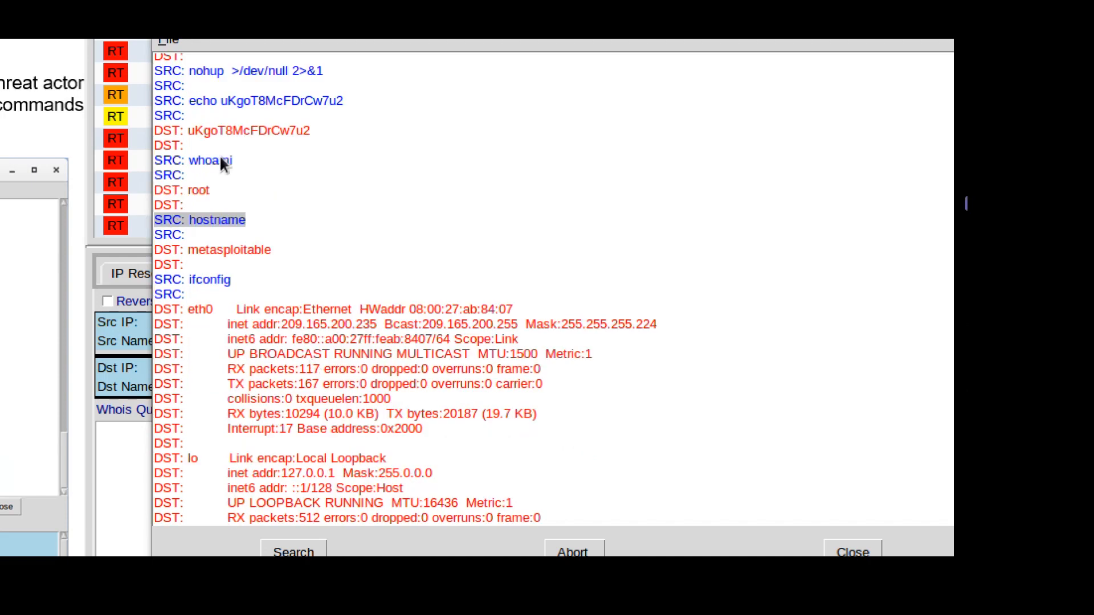
Highlight the metasploitable hostname and ifconfig output, then scroll to the cat /etc/shadow dump.
drag(272, 251, 177, 255)
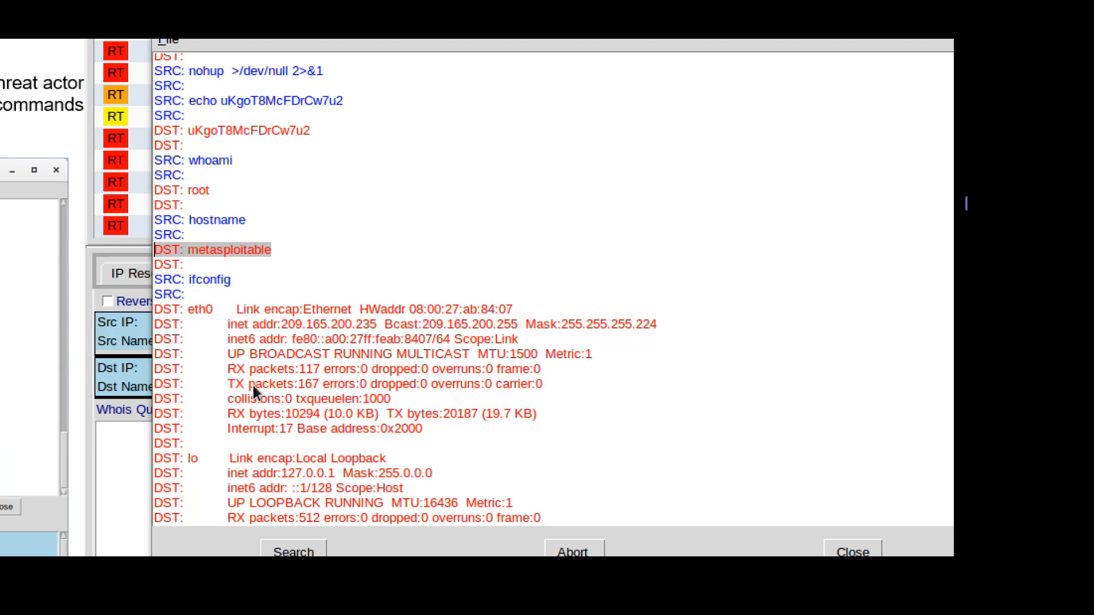
drag(231, 279, 159, 278)
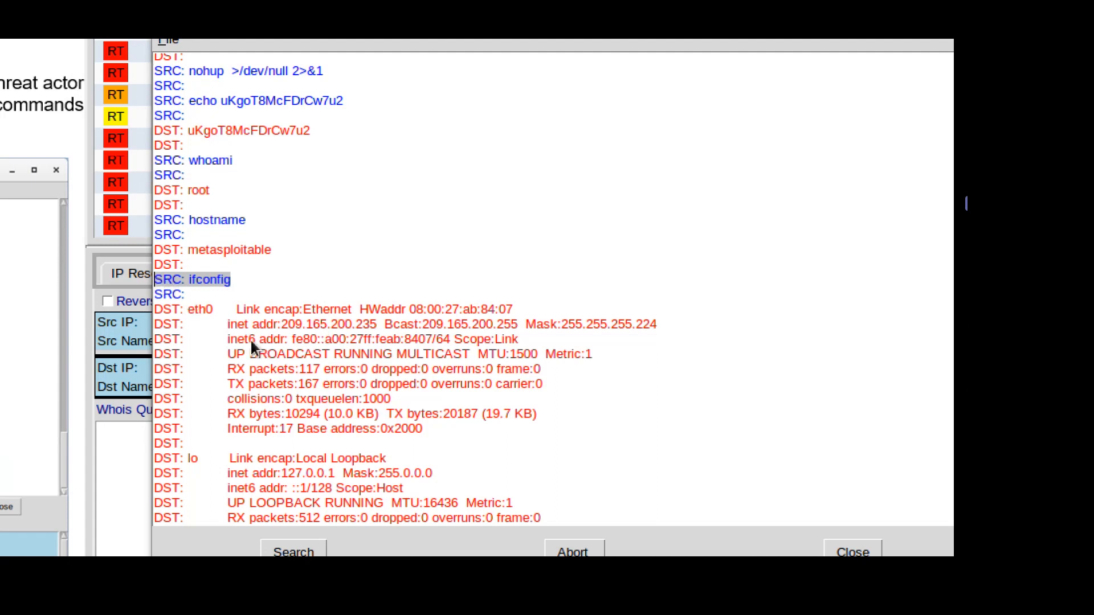
drag(154, 309, 457, 448)
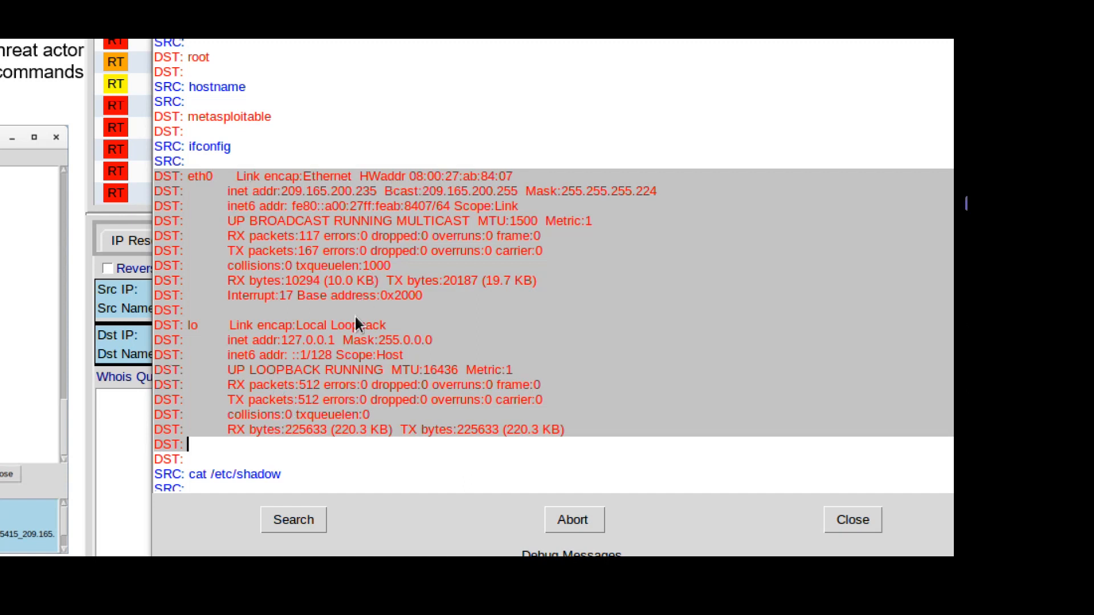
scroll(359, 319, down, 2)
scroll(370, 310, down, 4)
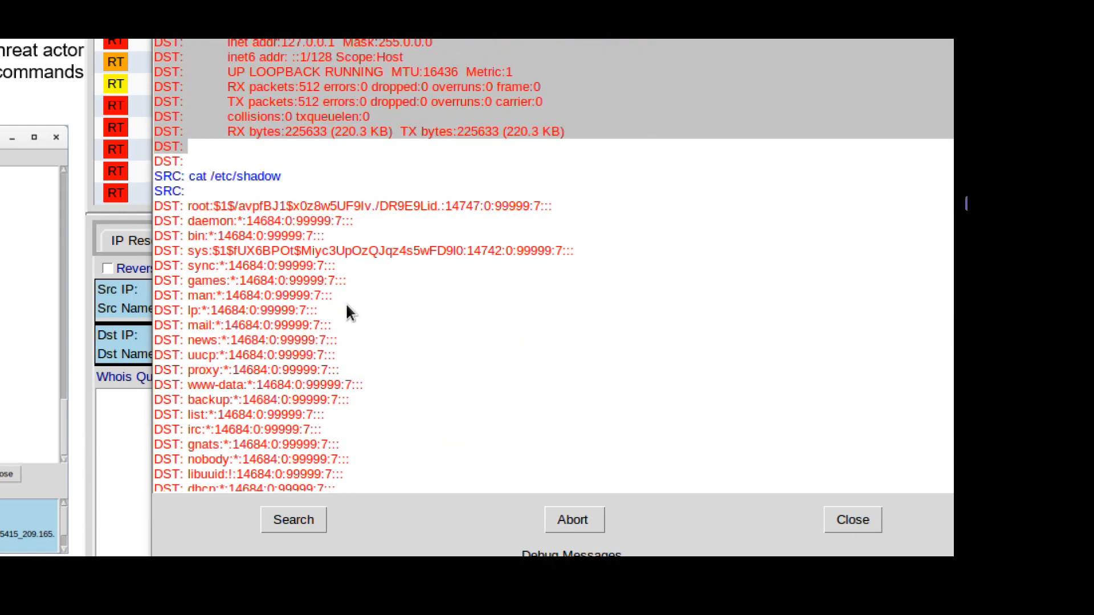
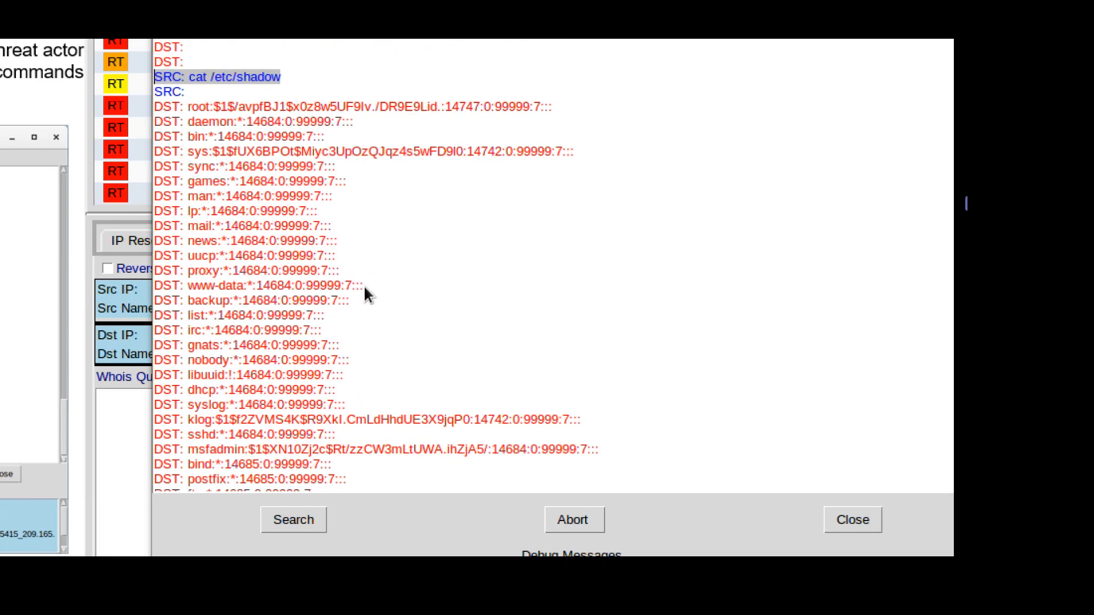
click(206, 107)
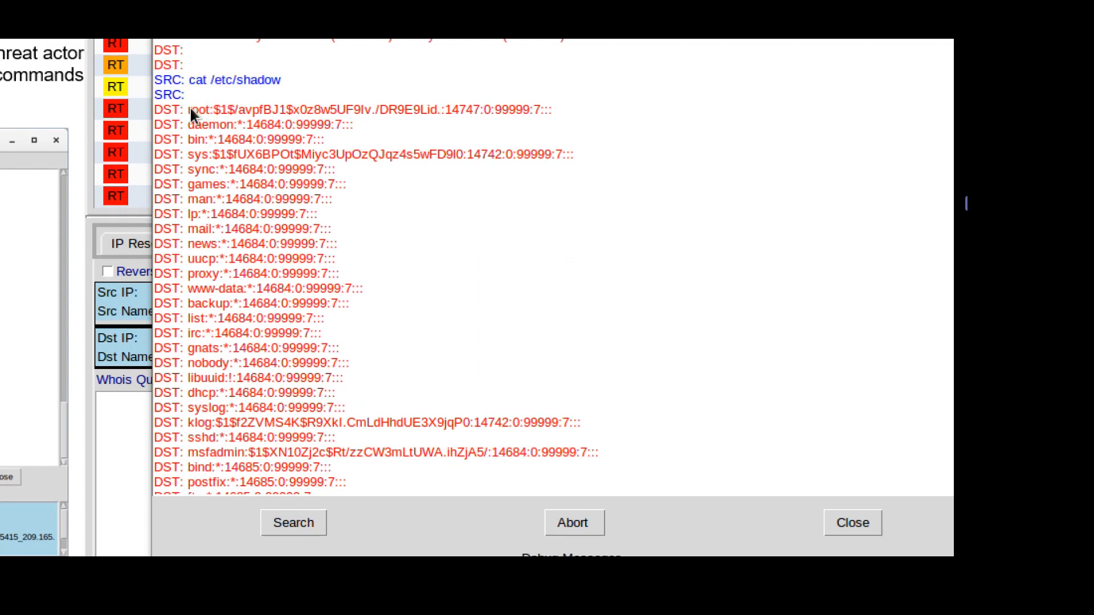
drag(156, 108, 363, 483)
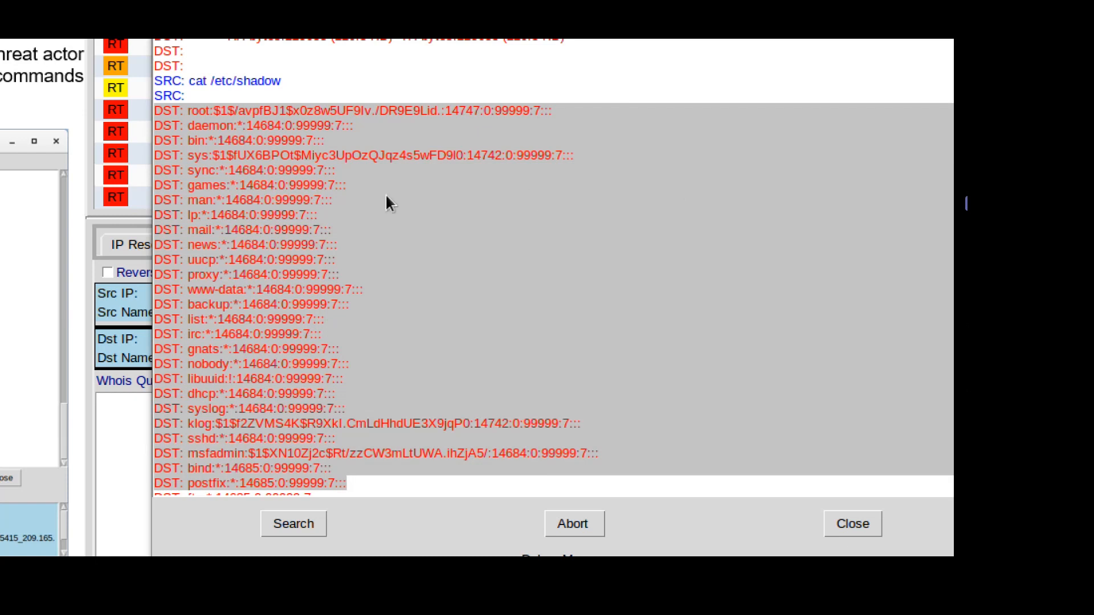
click(276, 141)
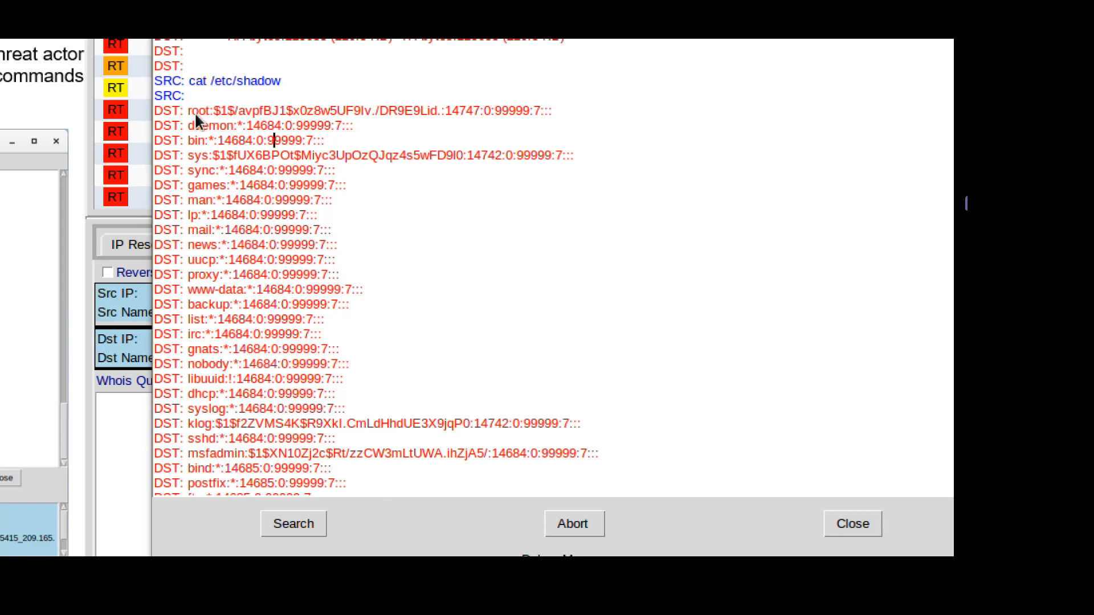
double_click(193, 112)
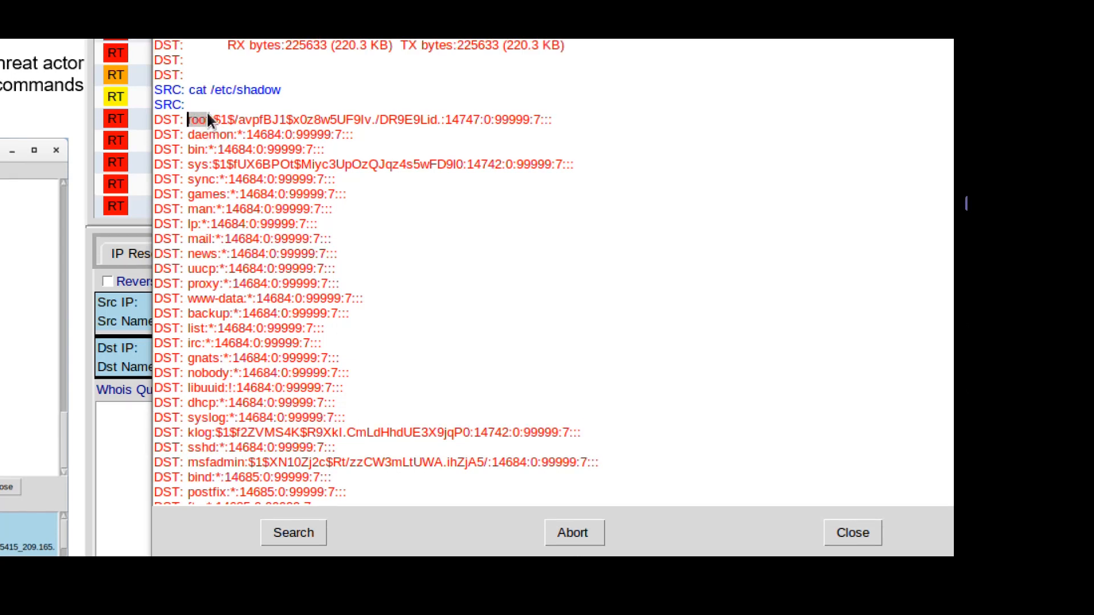
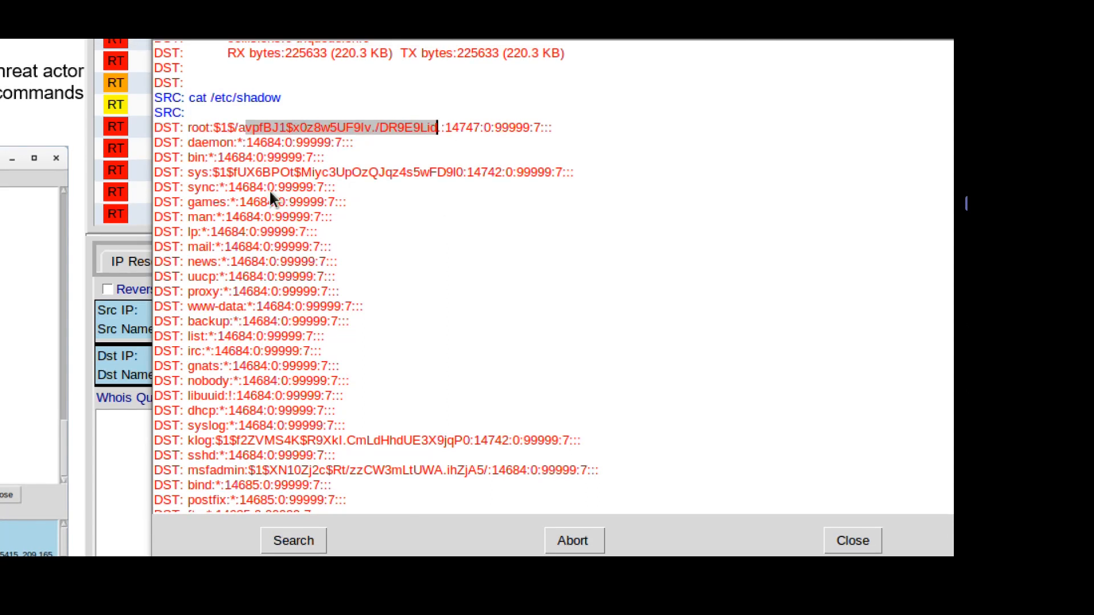
Scroll the transcript past the remaining /etc/shadow hashes to the echo myroot command.
scroll(289, 444, down, 5)
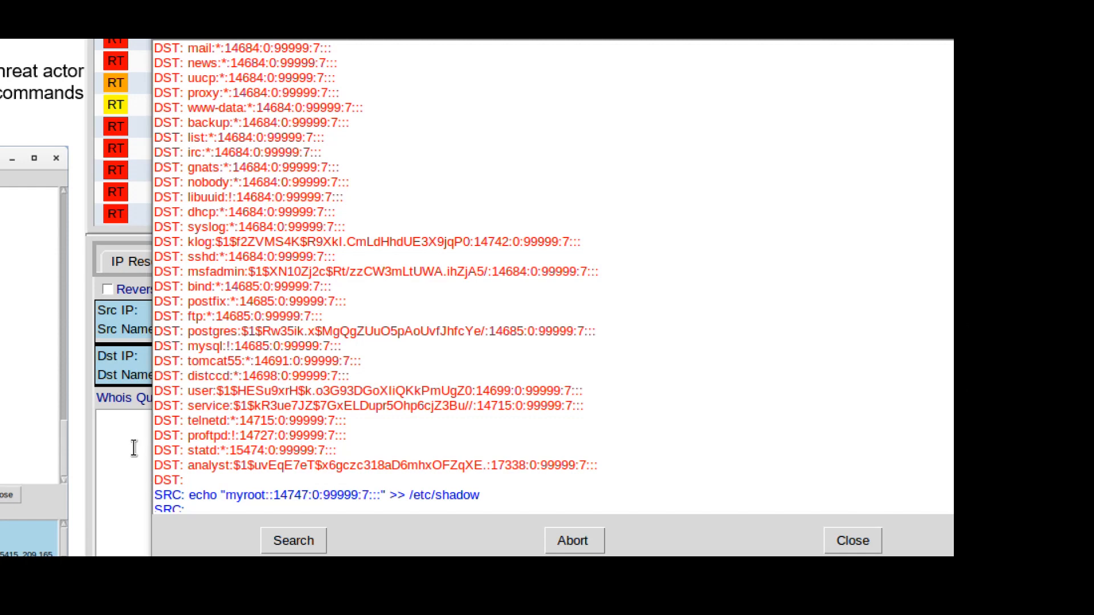
scroll(406, 377, down, 3)
Highlight the echo command appending myroot to /etc/shadow and the grep root /etc/shadow command.
scroll(408, 382, down, 2)
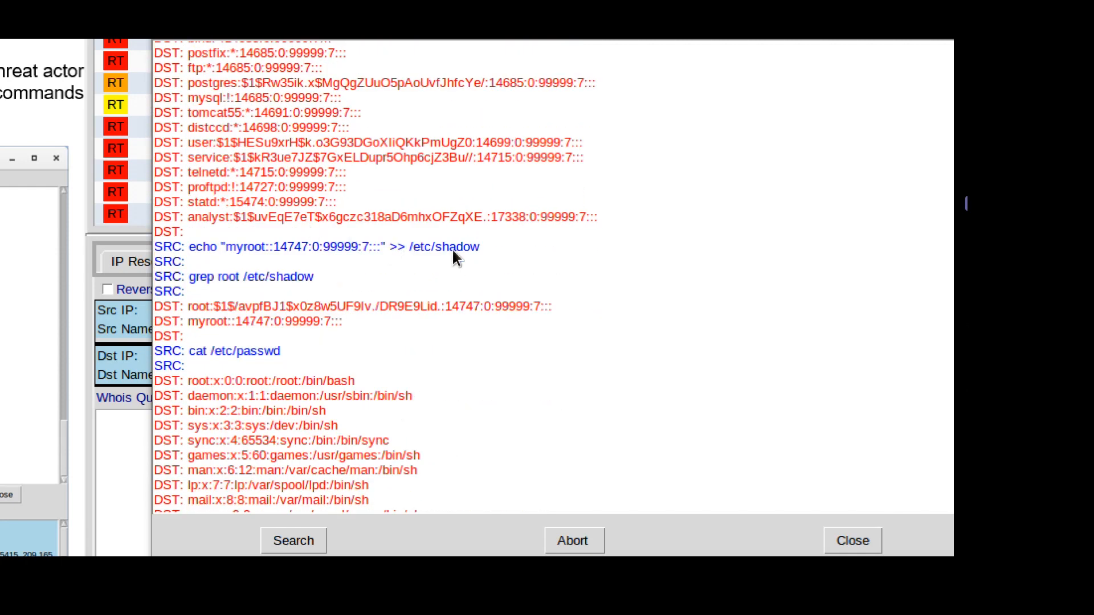
drag(482, 244, 116, 240)
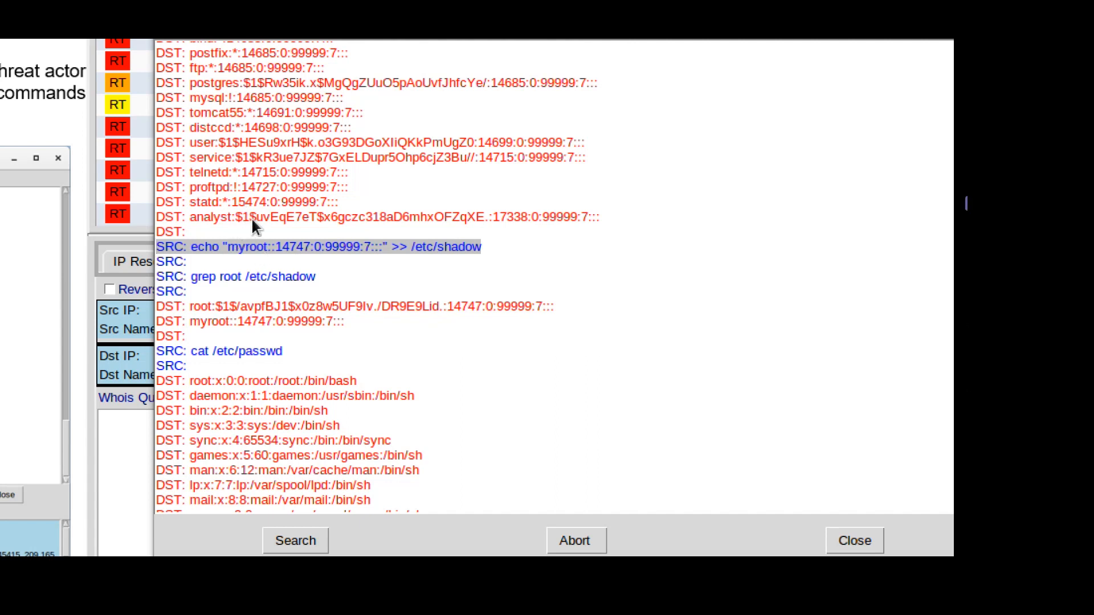
drag(159, 279, 324, 275)
Highlight the returned root and myroot lines, then the cat /etc/passwd command.
scroll(466, 257, down, 2)
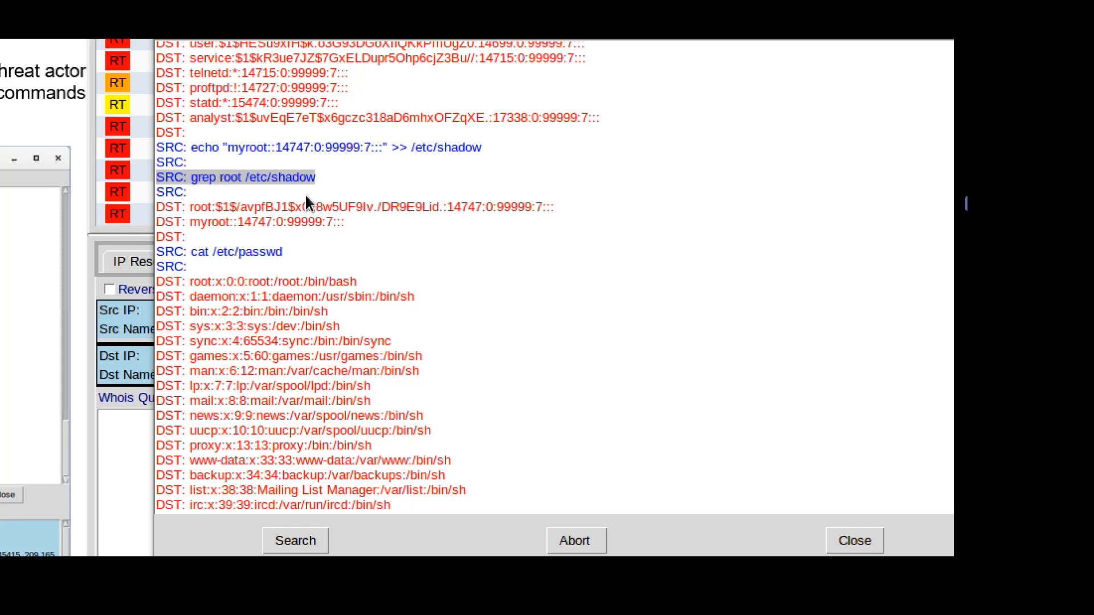
drag(355, 223, 155, 211)
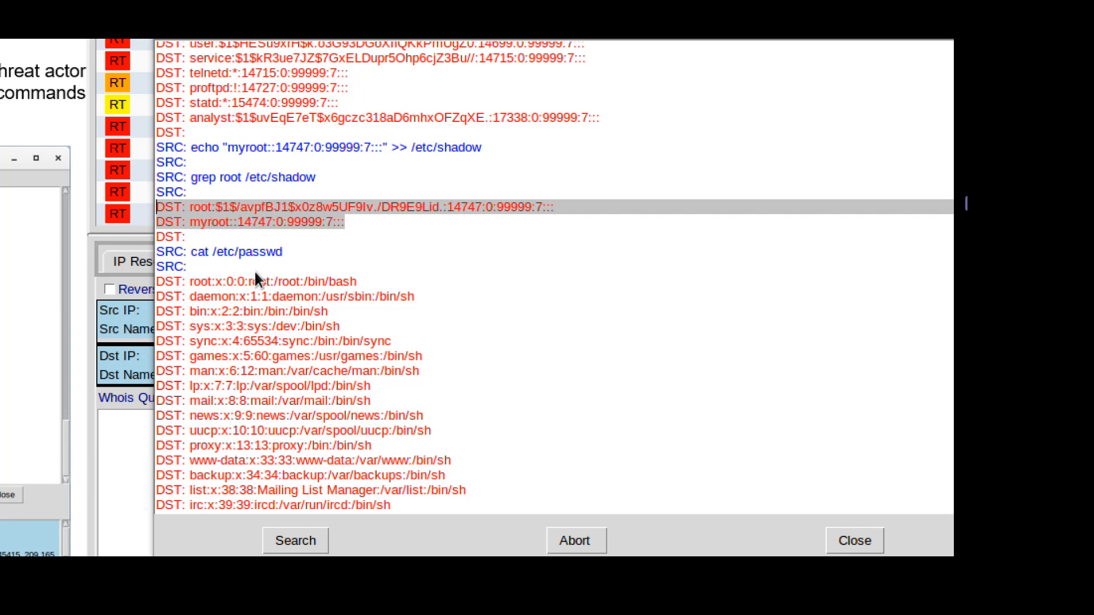
drag(158, 251, 333, 253)
scroll(530, 262, down, 2)
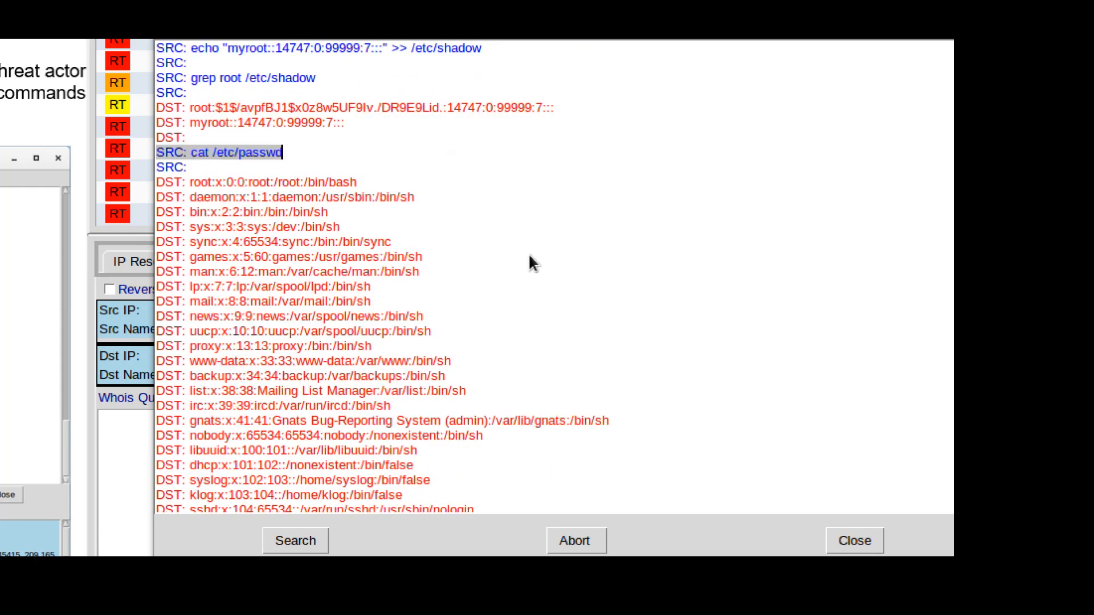
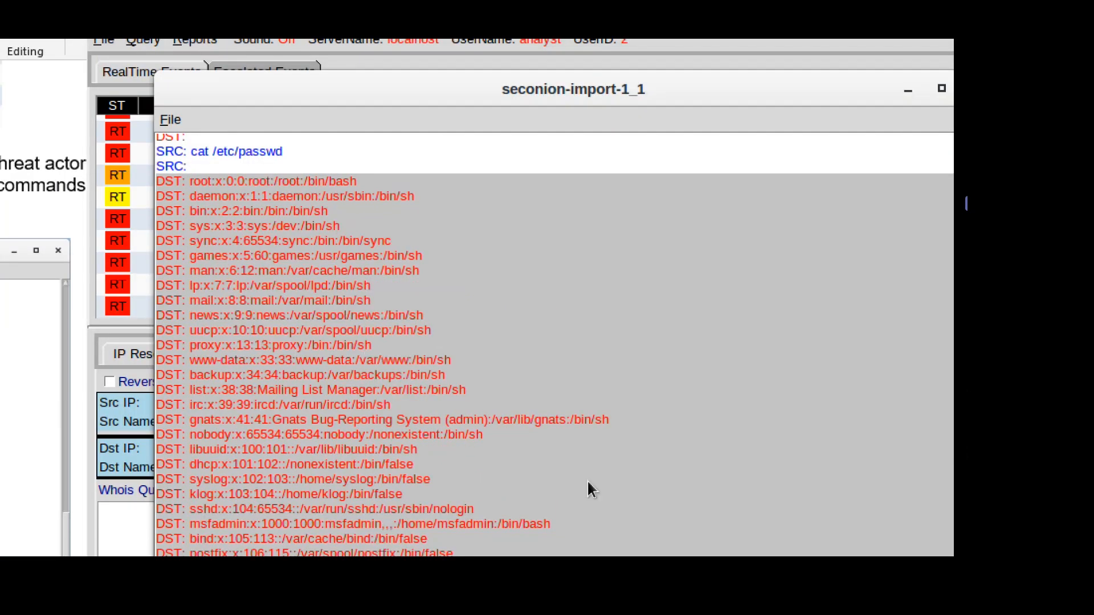
Highlight the root account line of the /etc/passwd listing in the transcript.
scroll(545, 457, down, 2)
scroll(542, 447, down, 4)
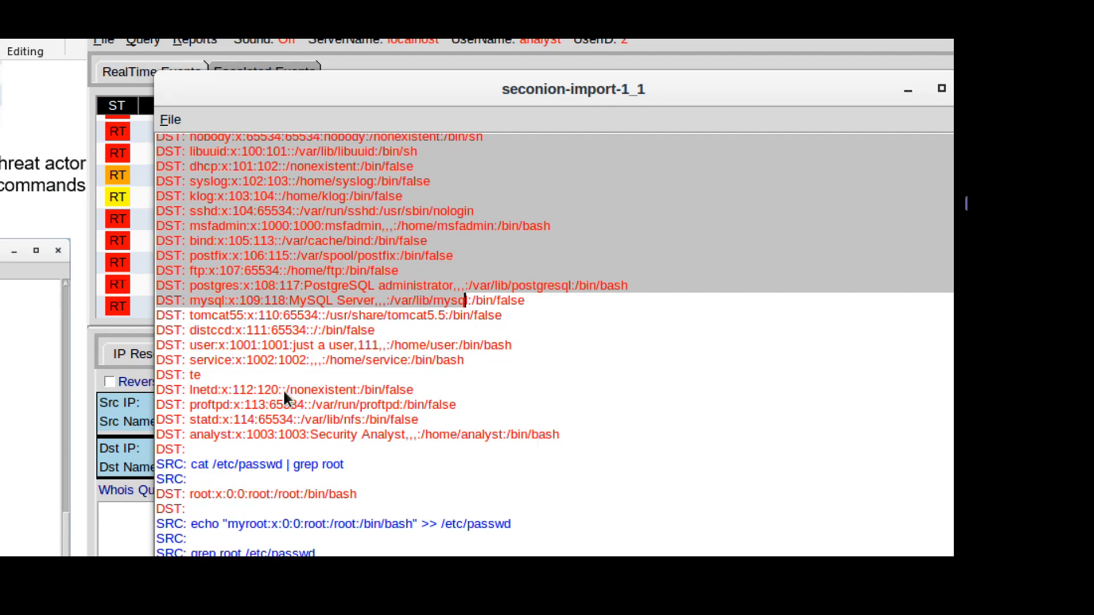
scroll(283, 389, up, 6)
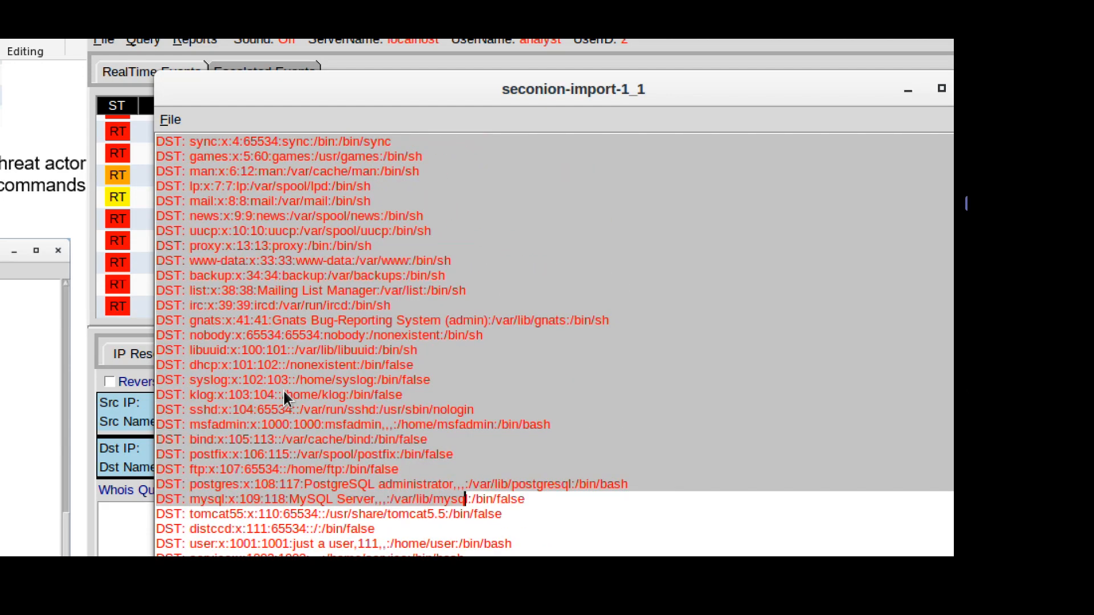
scroll(282, 389, up, 2)
scroll(284, 391, down, 1)
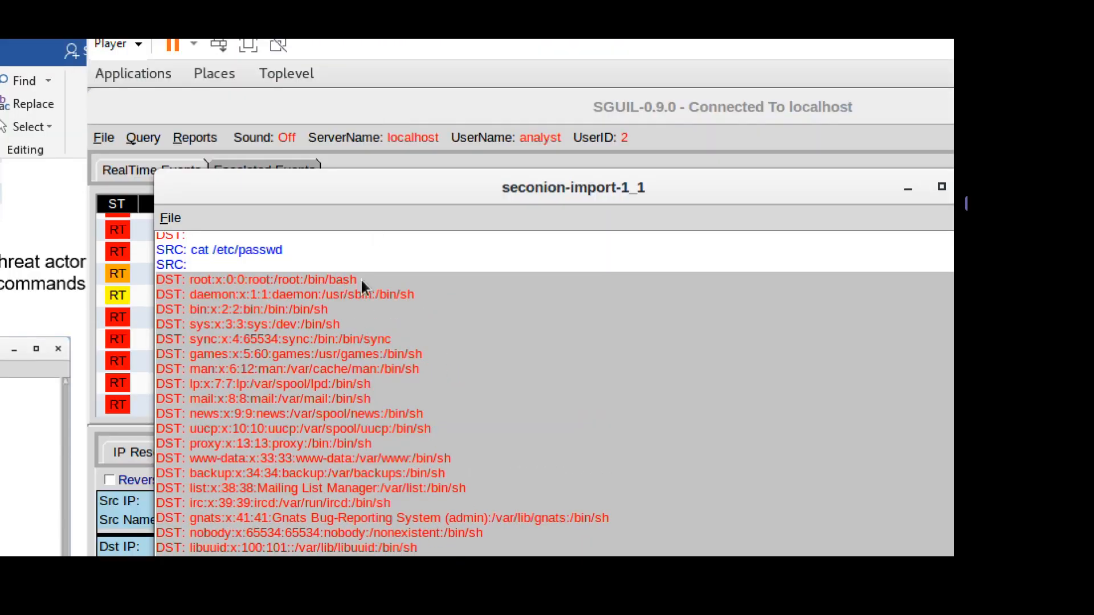
click(353, 178)
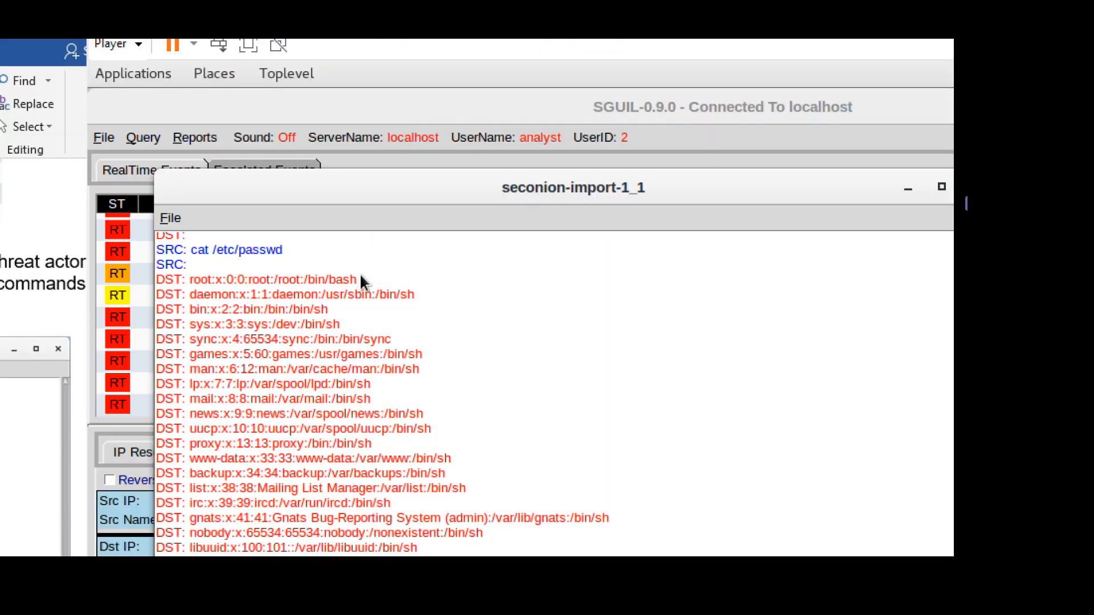
drag(357, 279, 158, 281)
Highlight the echo command appending myroot to /etc/passwd and the root/myroot grep output lines.
scroll(474, 445, down, 6)
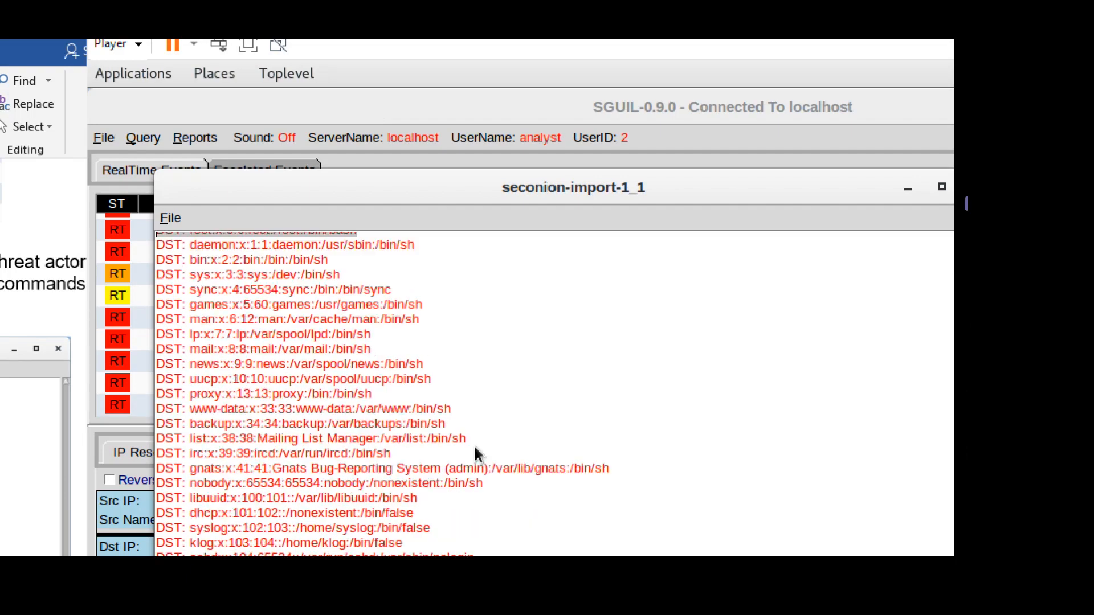
scroll(474, 444, down, 2)
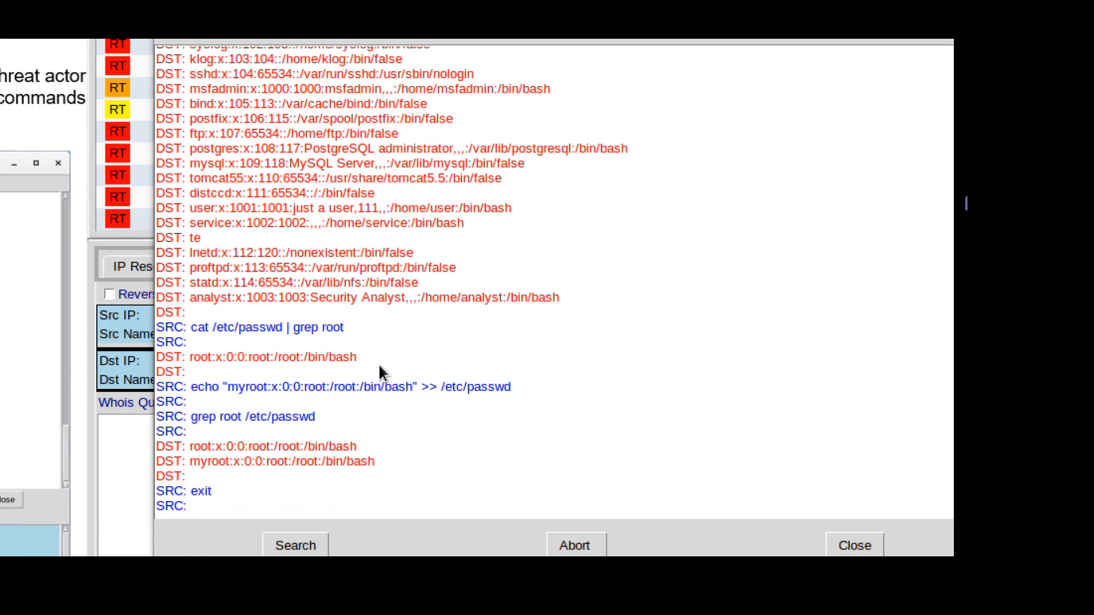
drag(518, 383, 144, 387)
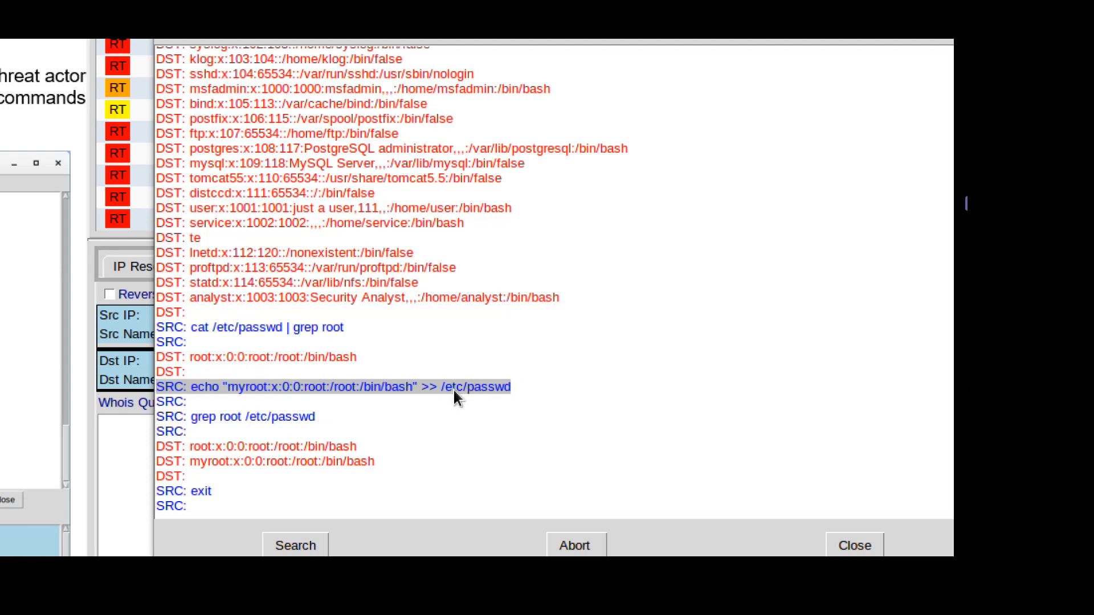
scroll(393, 406, down, 1)
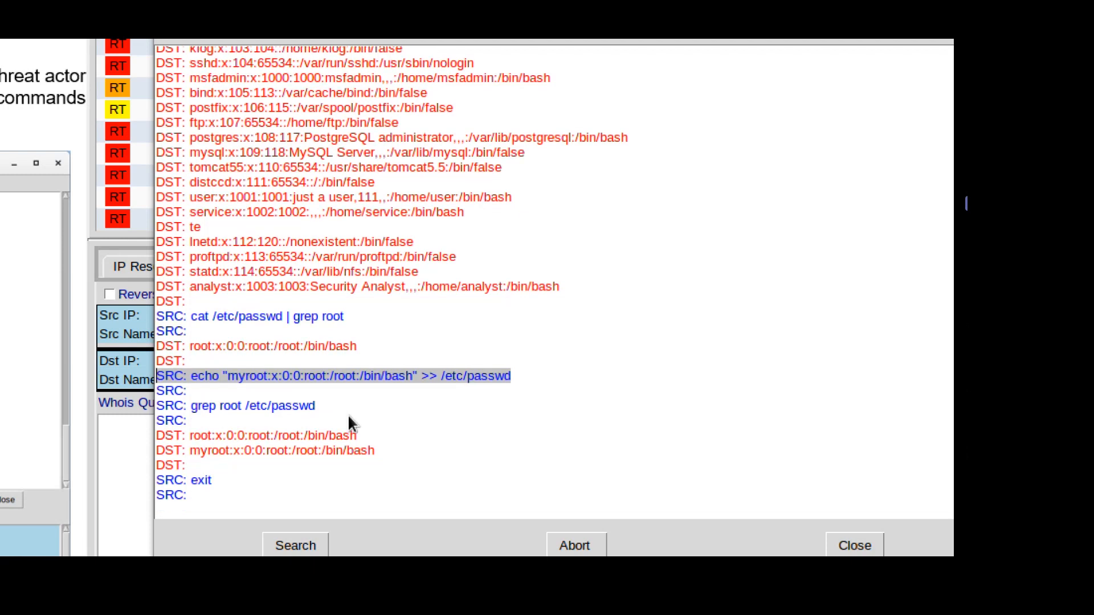
drag(374, 450, 143, 440)
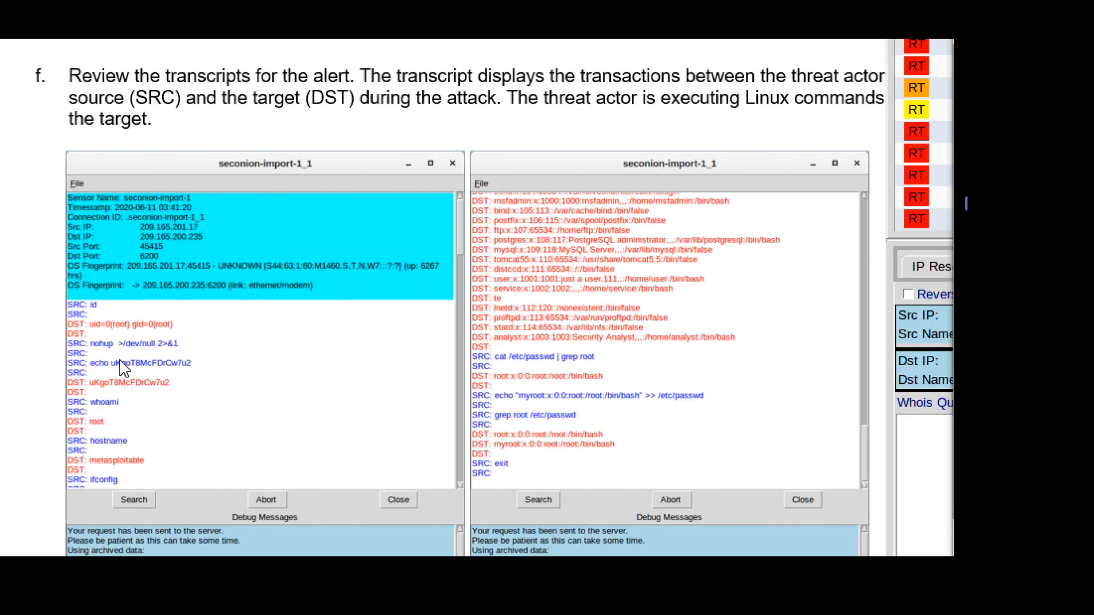
Turn the answer placeholder red and delete its 'Type your answers here.' text.
scroll(291, 353, down, 5)
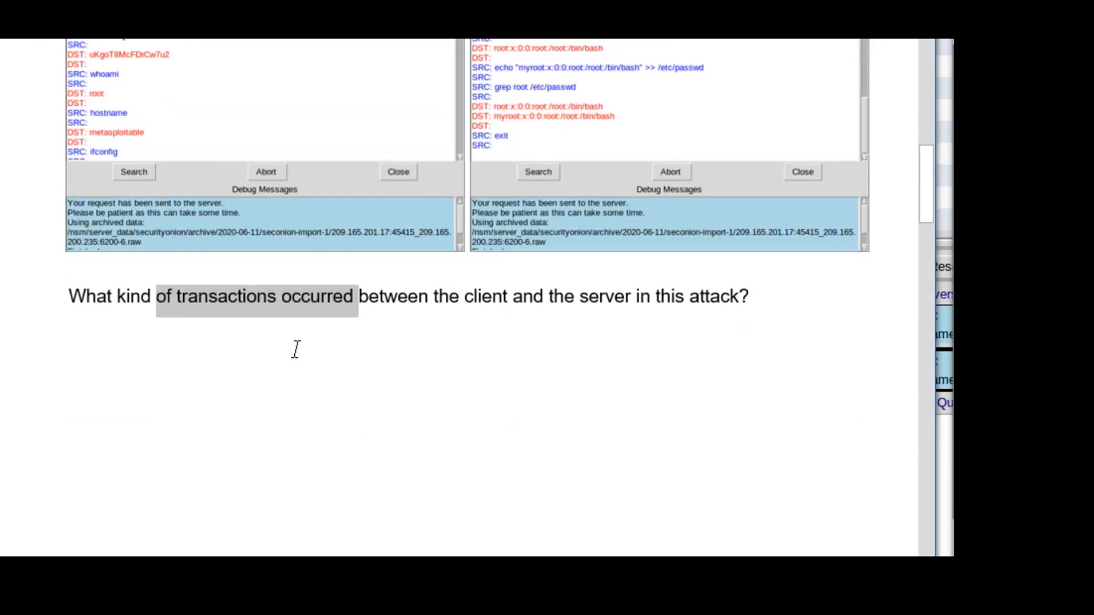
click(296, 349)
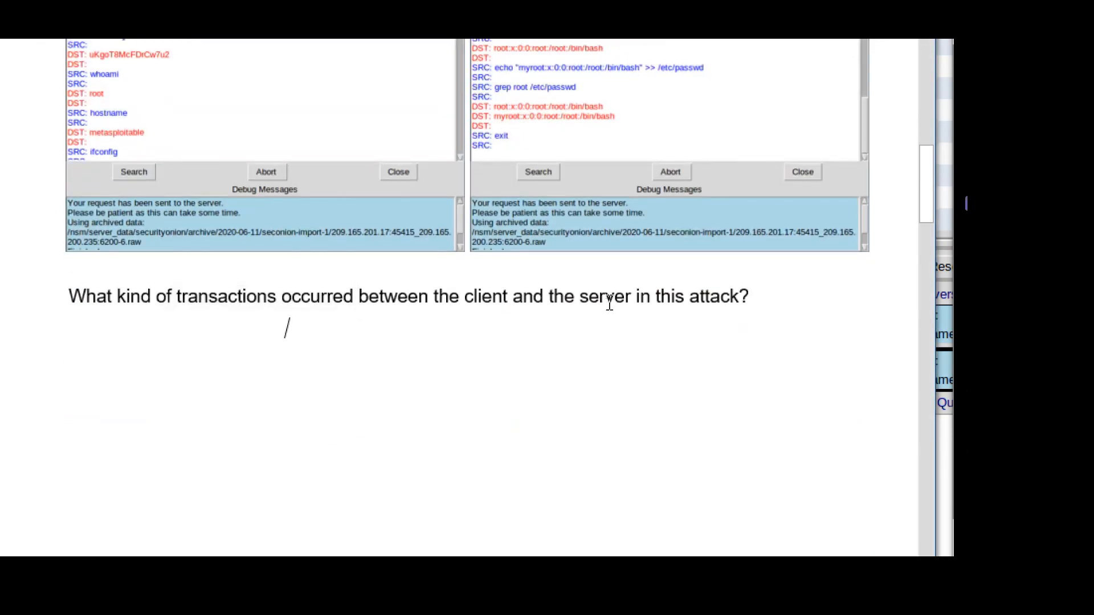
key(Home)
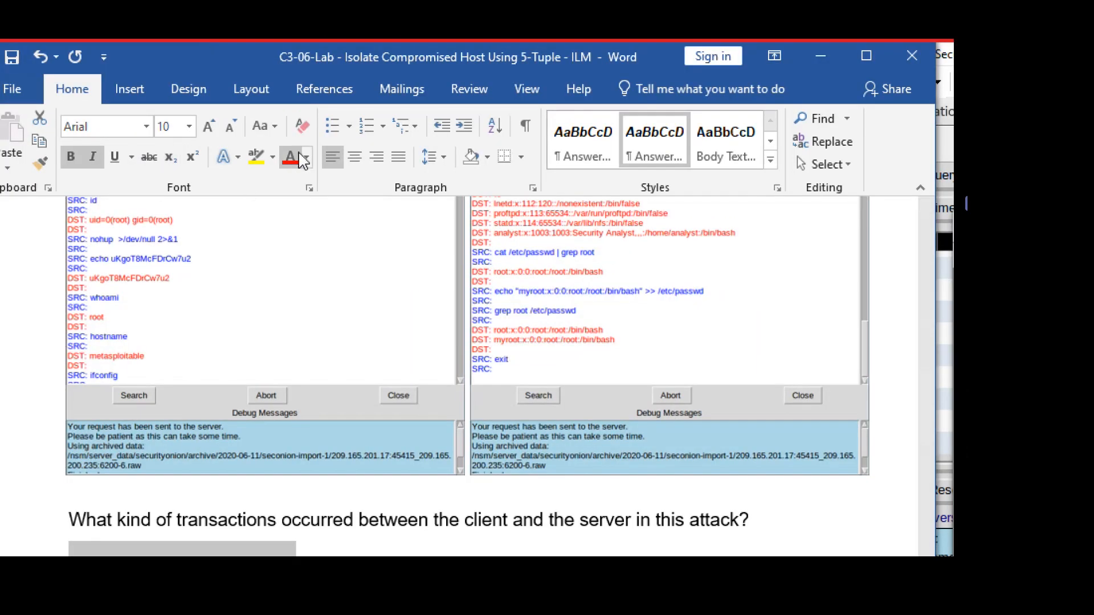
click(292, 74)
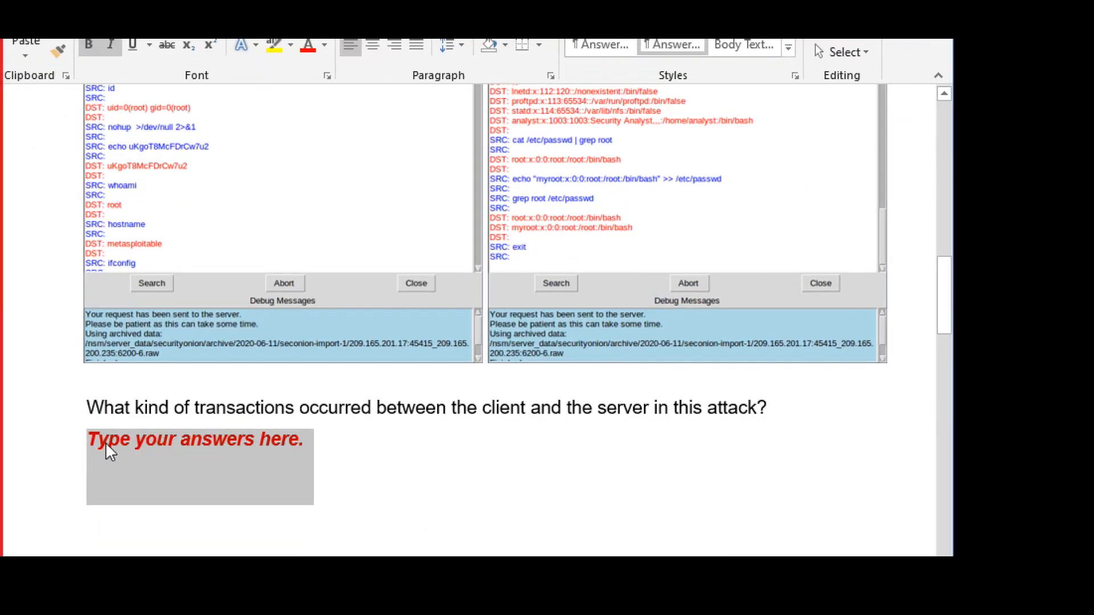
click(81, 503)
key(Delete)
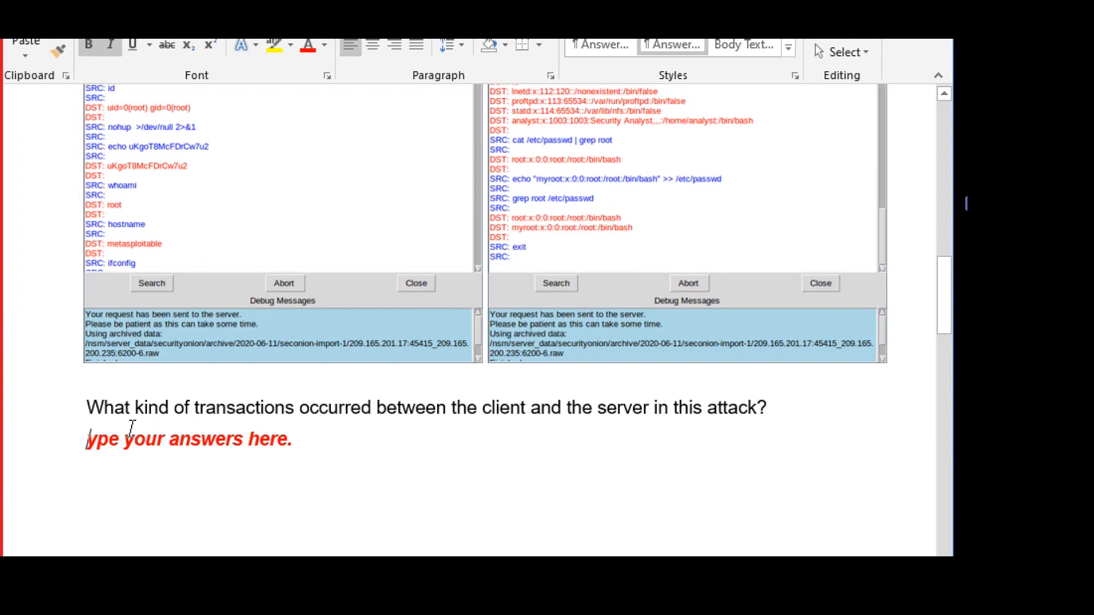
key(Delete)
key(Delete)
key(Delete)
key(Delete)
key(Delete)
key(Delete)
key(Delete)
key(Delete)
key(Delete)
key(Delete)
key(Delete)
key(Delete)
key(Delete)
key(Delete)
key(Delete)
key(Delete)
key(Delete)
key(Delete)
key(Delete)
key(Delete)
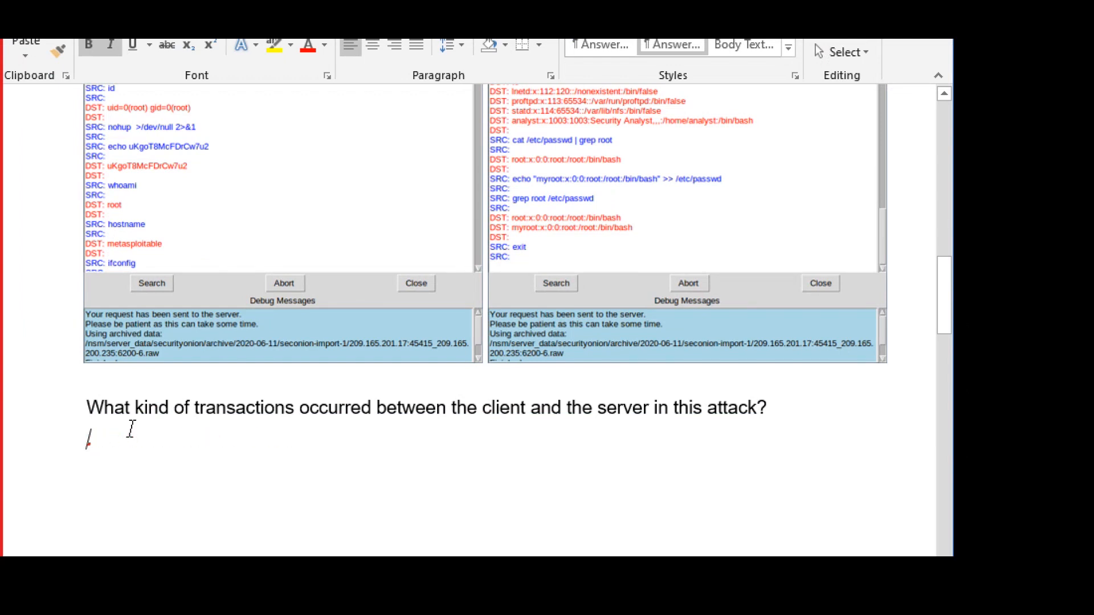
Type 'The hacker checks the current login is root, so he added a new user "myroot" to the 'shadow' and'.
text(The h)
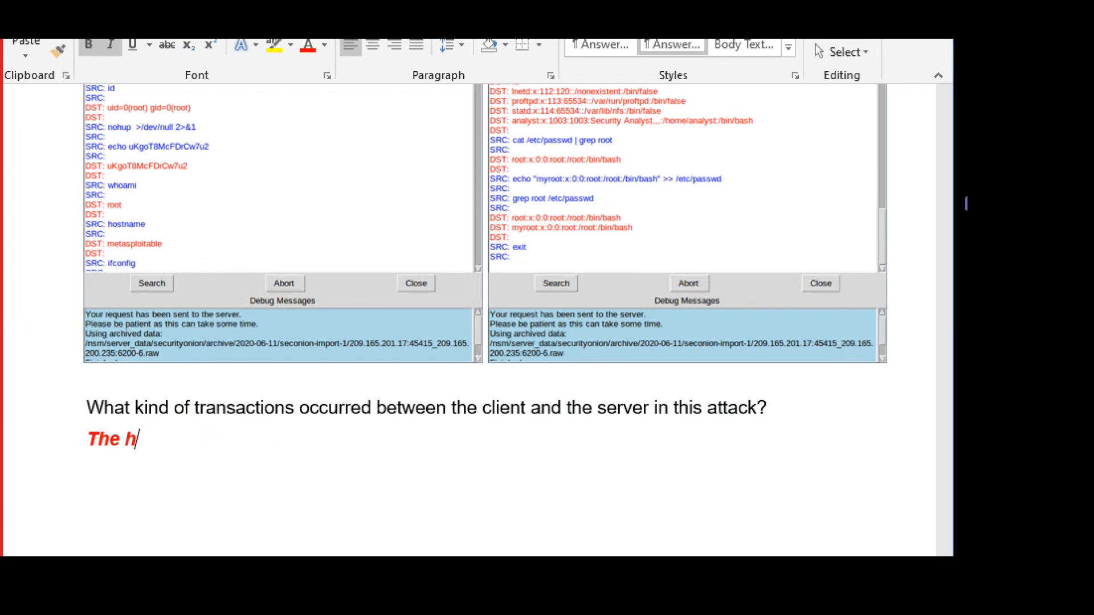
text(acker )
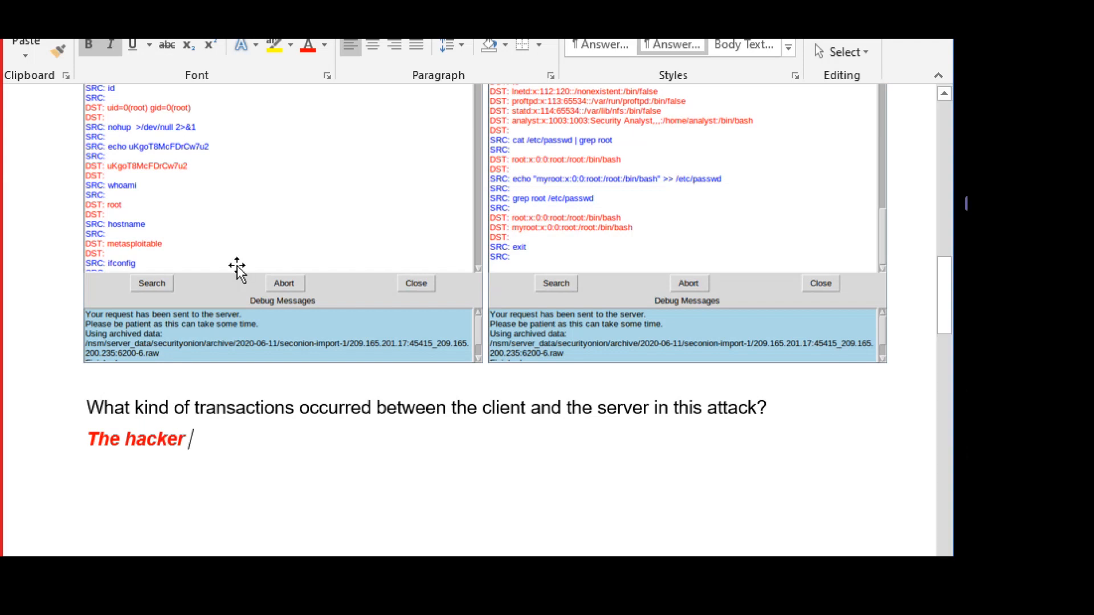
text(h)
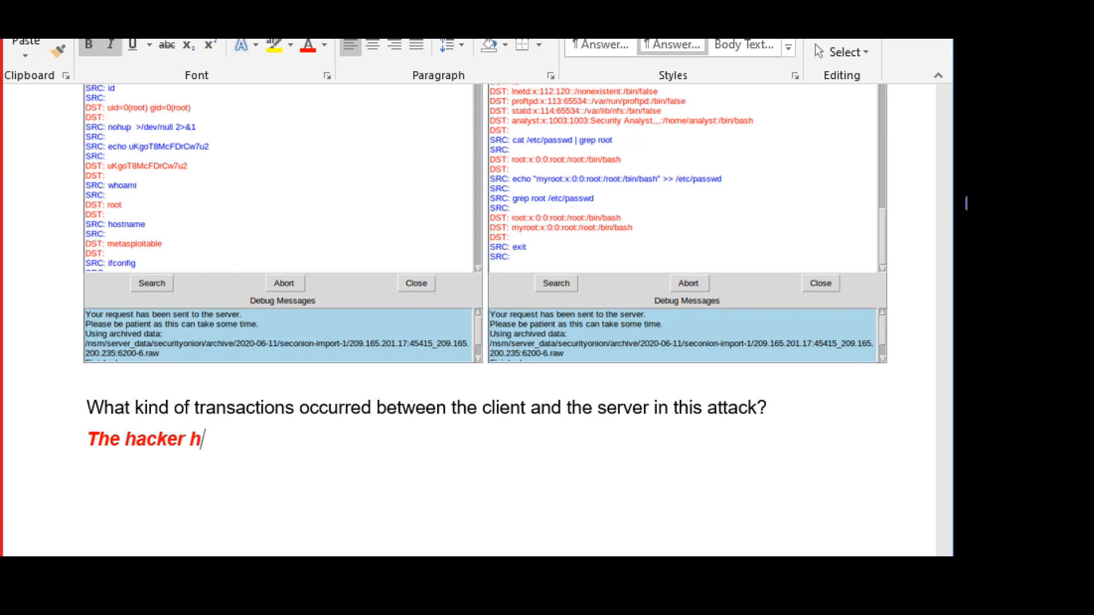
key(BackSpace)
text(checks )
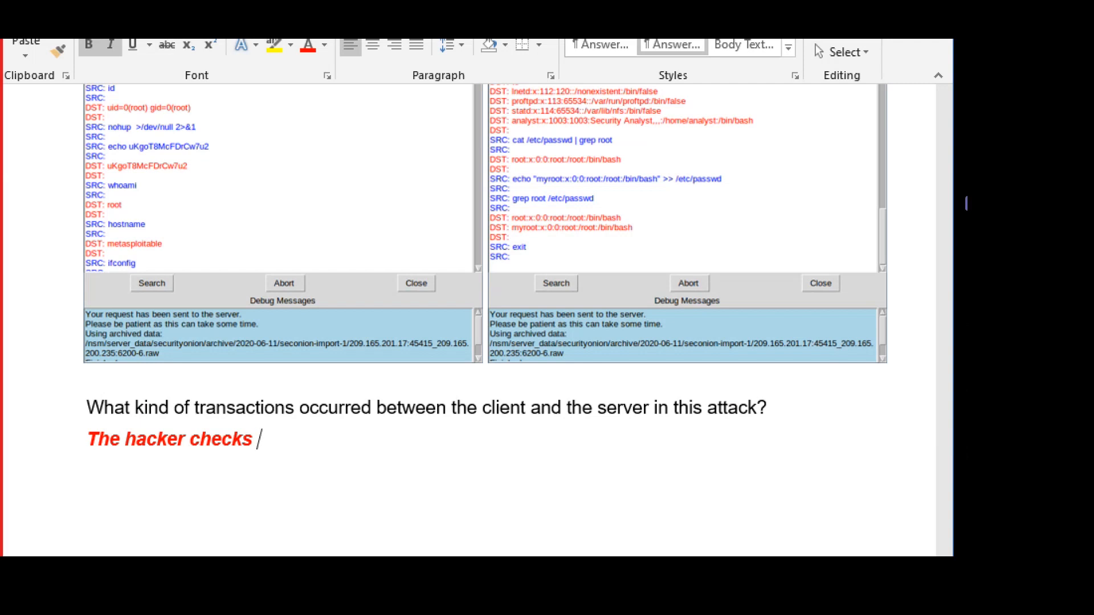
text(the current log)
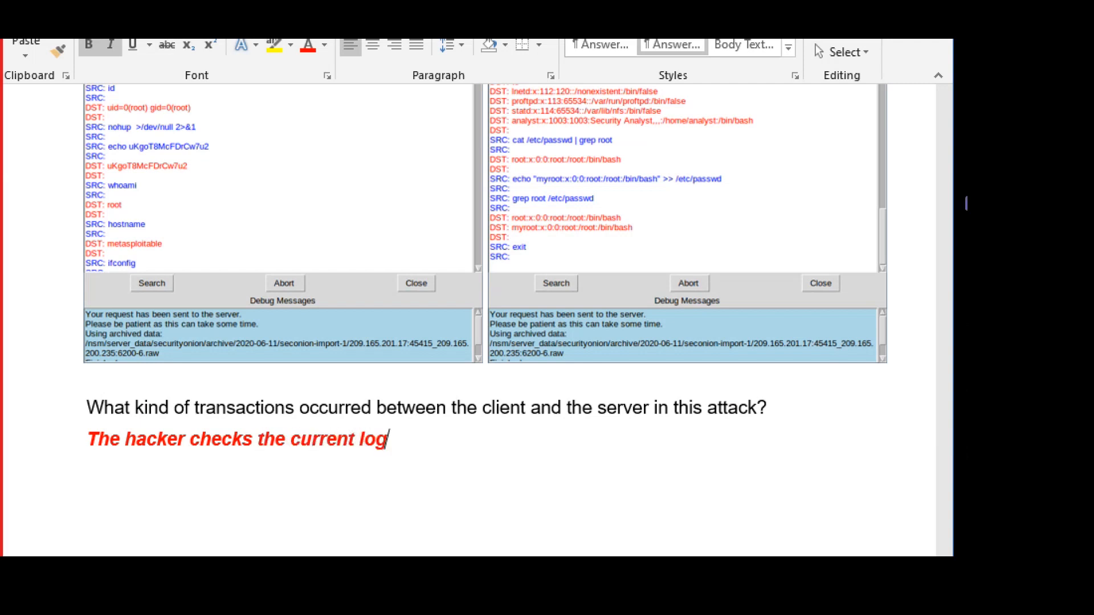
text(in is root)
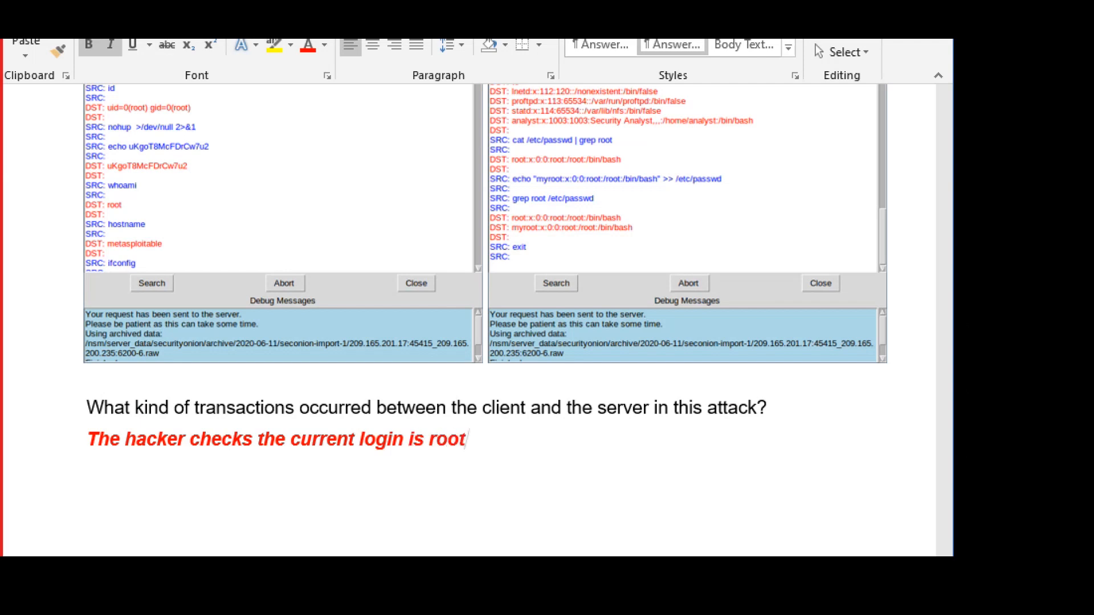
text(, so he is)
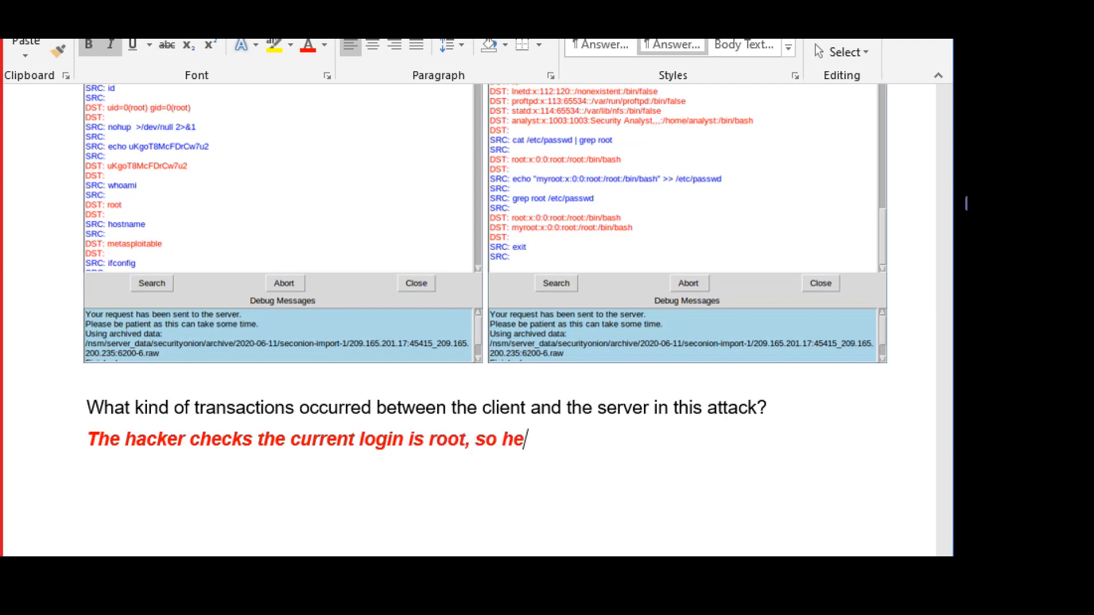
key(BackSpace)
key(BackSpace)
key(BackSpace)
text(added )
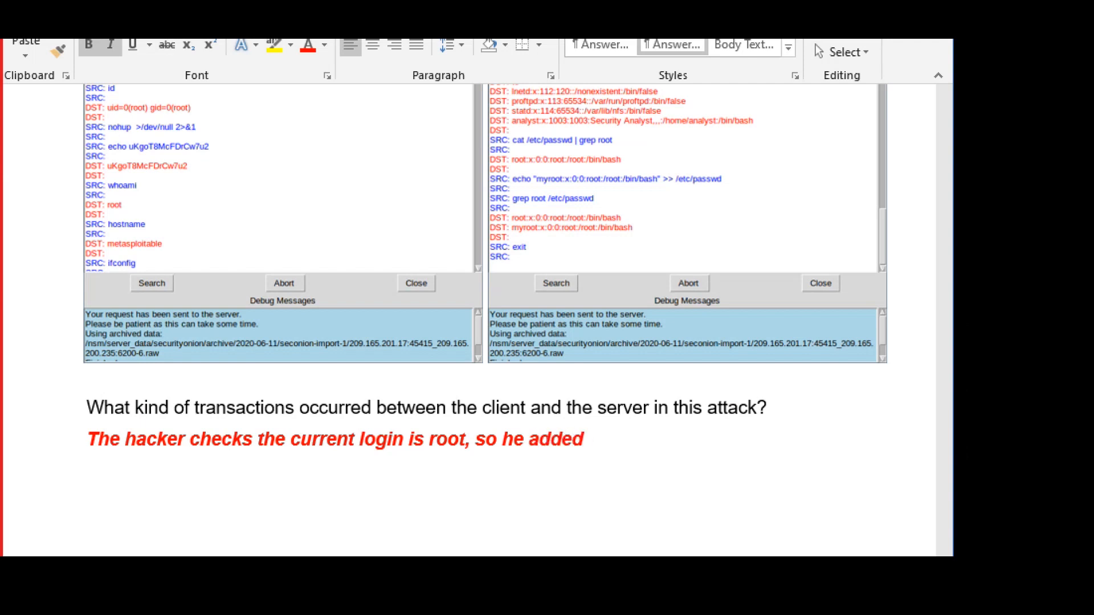
text(a new user)
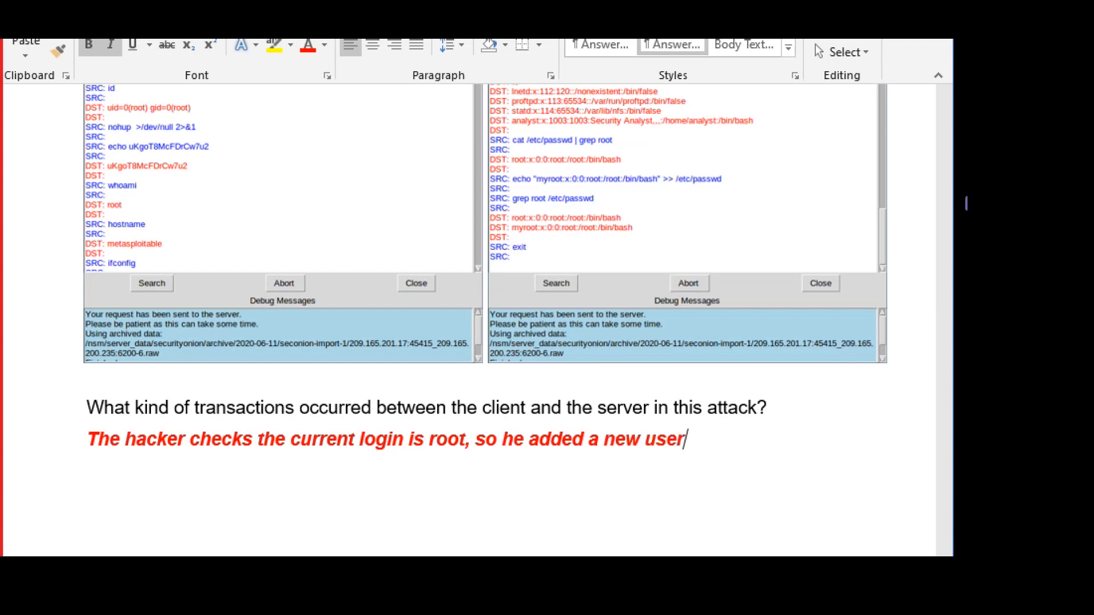
text( "myroot" )
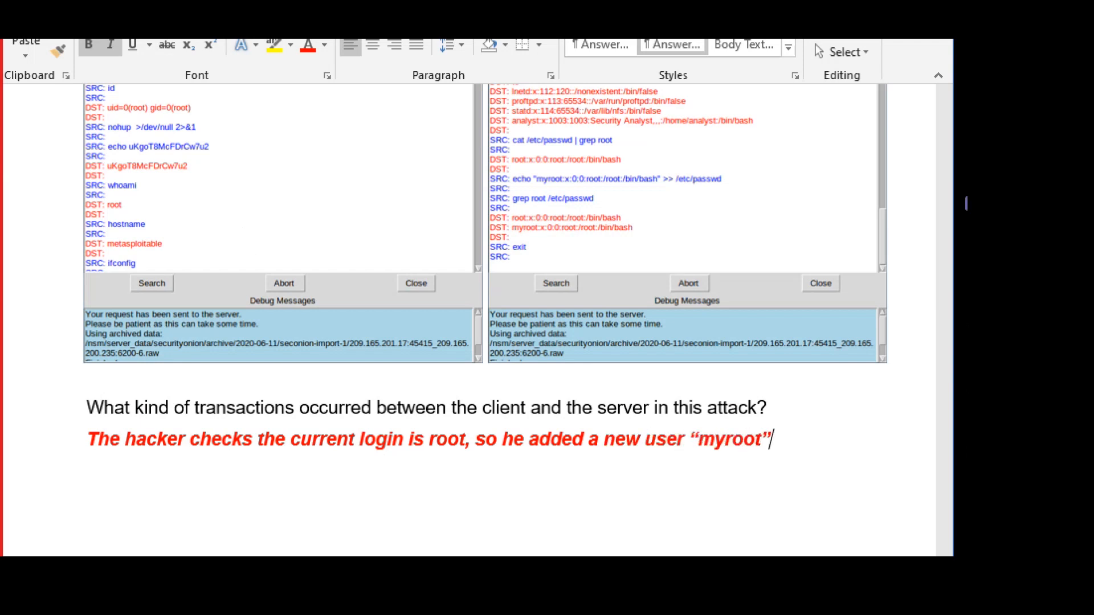
text(to the )
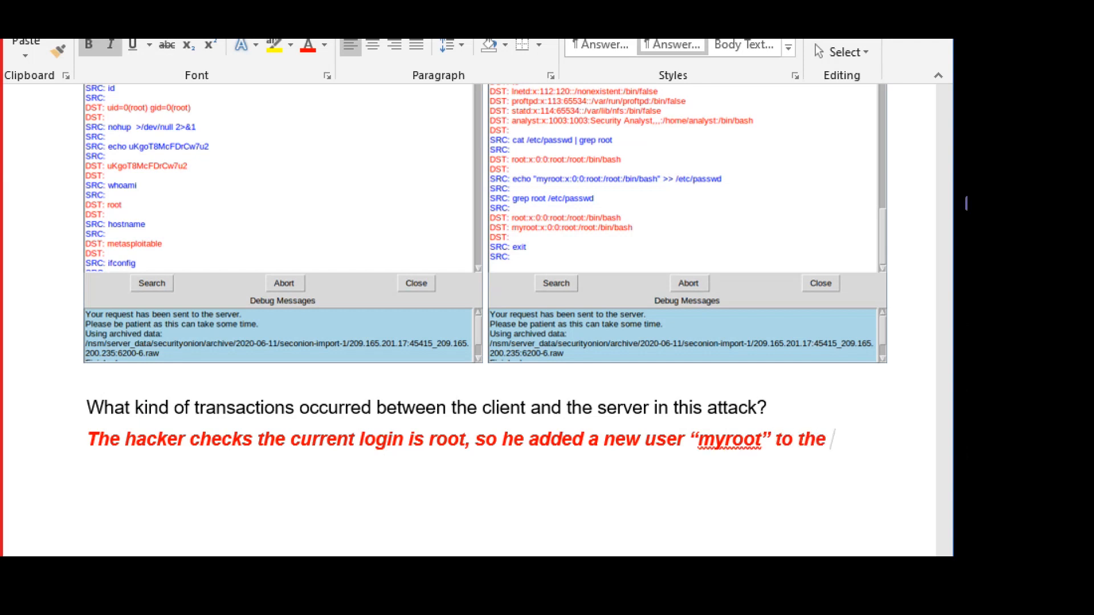
text('shadow')
text( and)
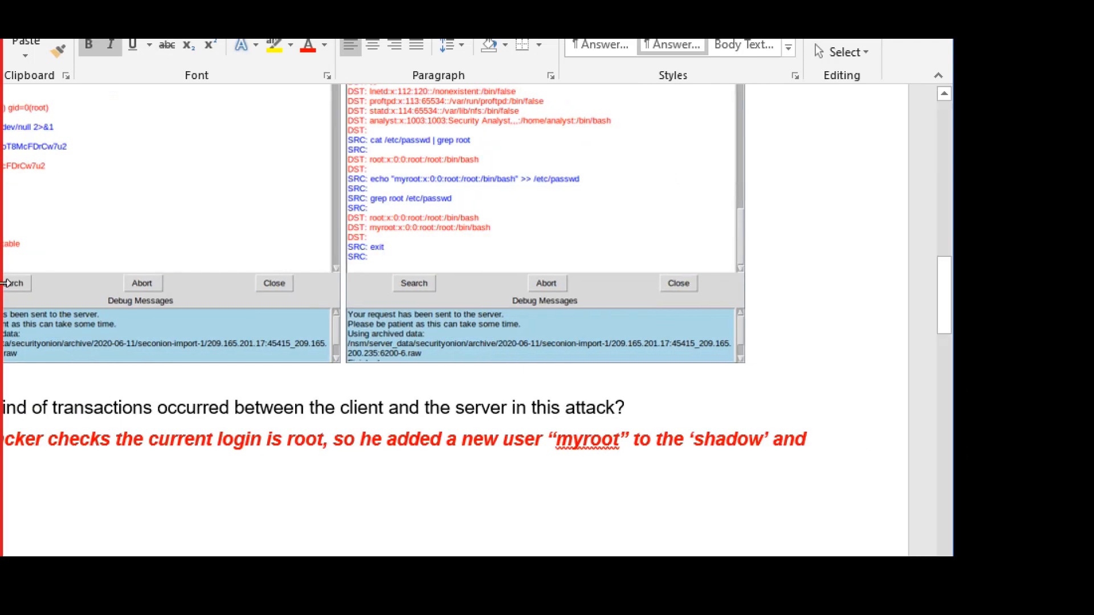
Finish the transactions answer with '“passwd” files' and review the completed answer text.
scroll(94, 511, down, 3)
scroll(94, 511, down, 5)
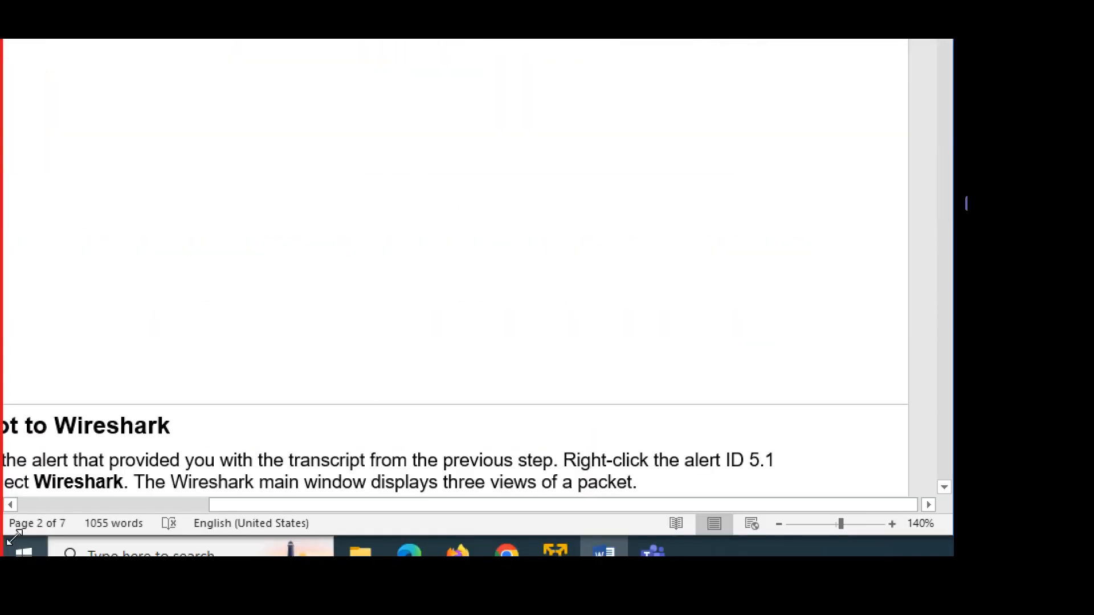
drag(215, 505, 133, 523)
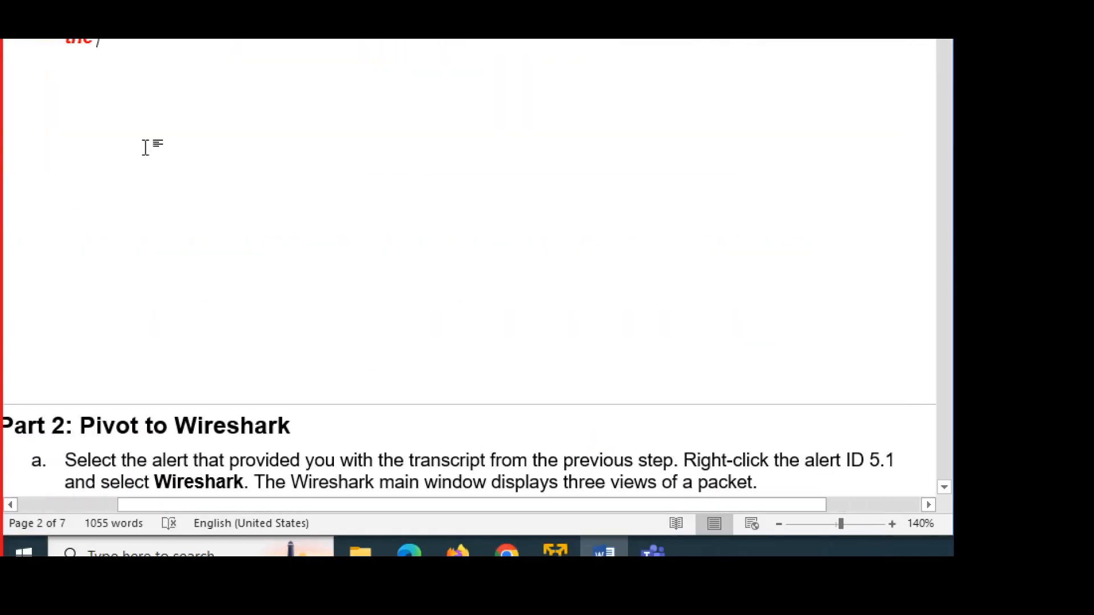
scroll(159, 111, up, 5)
text(“passw)
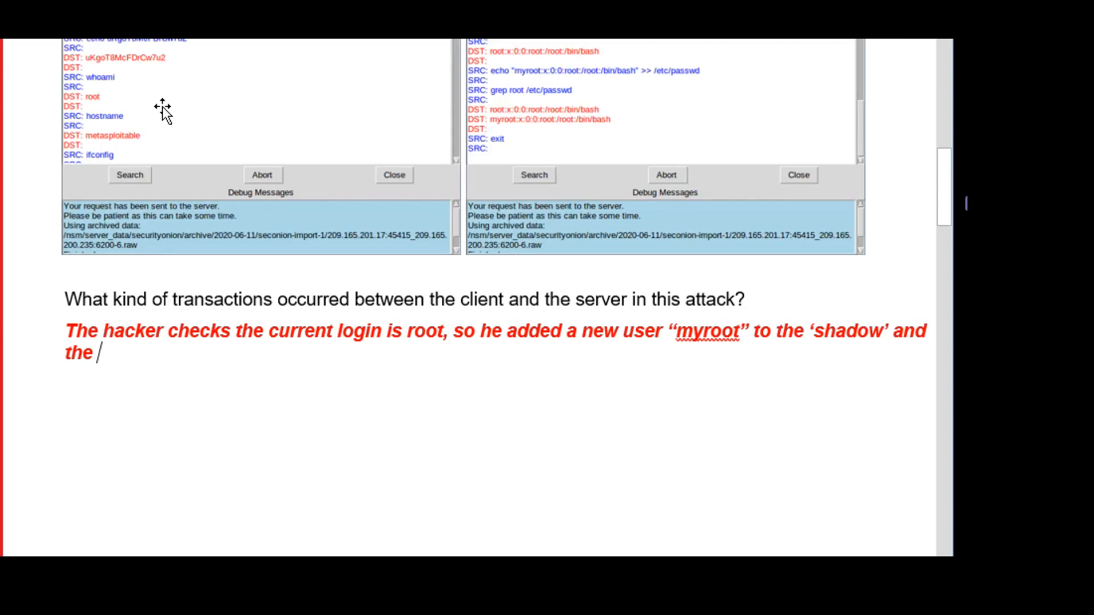
text(d” files.)
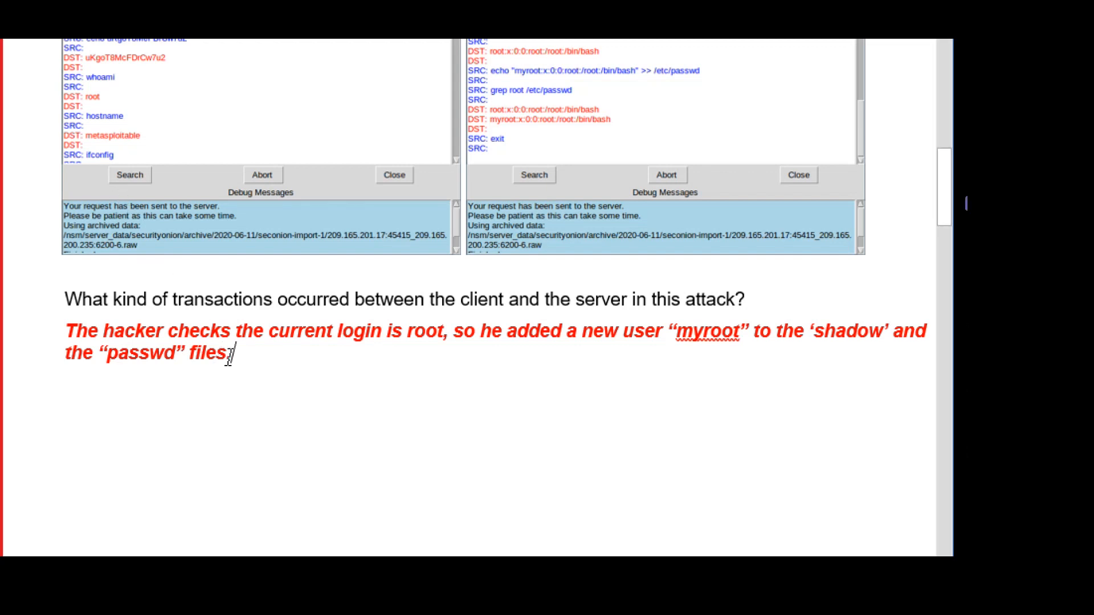
drag(231, 410, 76, 333)
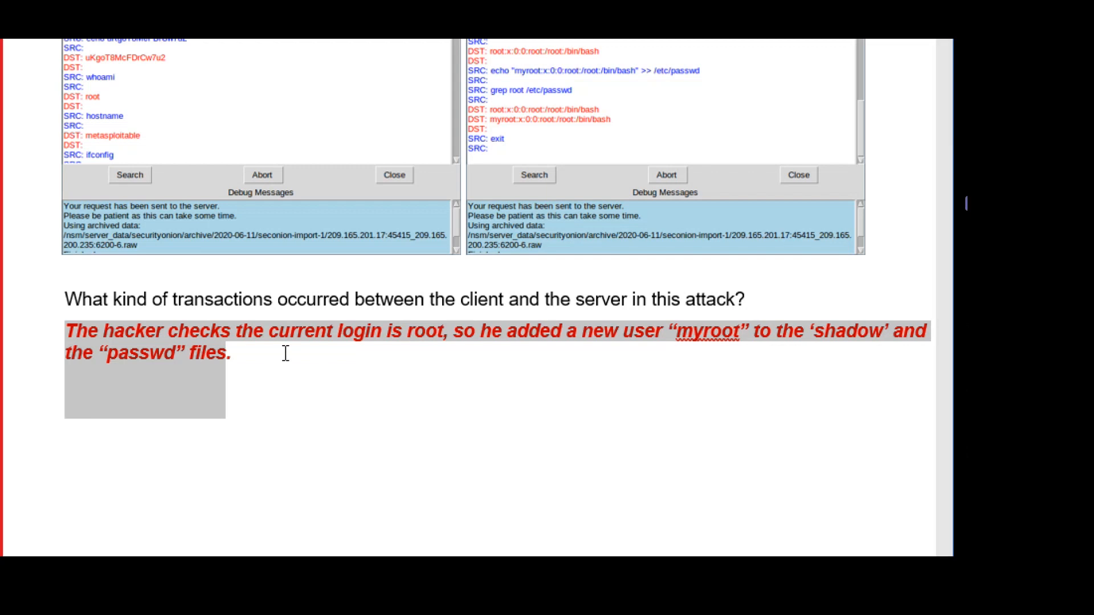
click(294, 373)
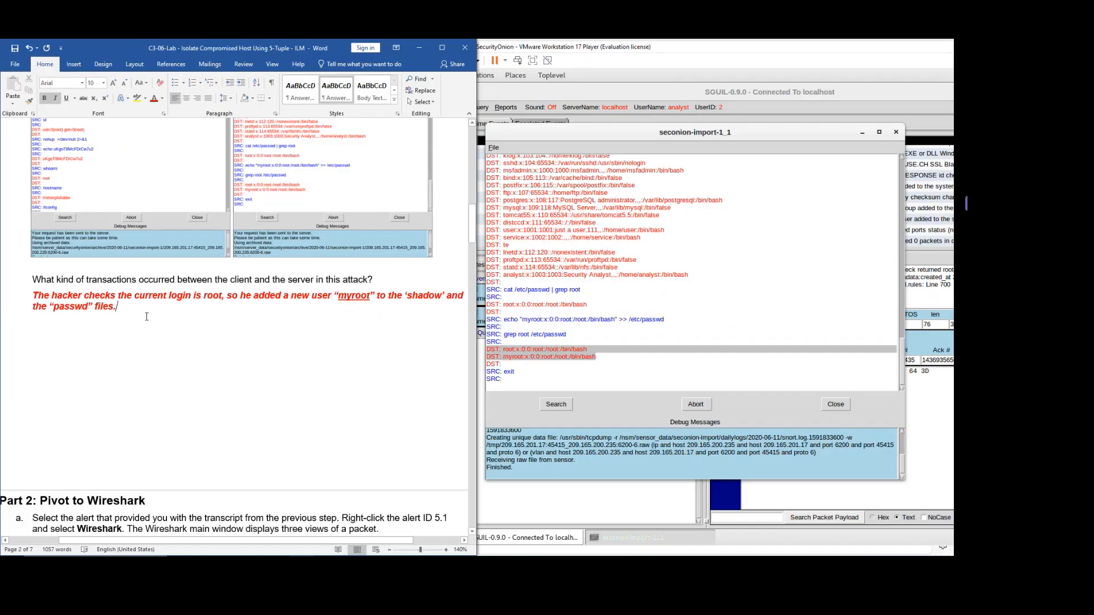
Highlight the 'Pivot to Wireshark' heading in the lab document.
scroll(84, 408, down, 5)
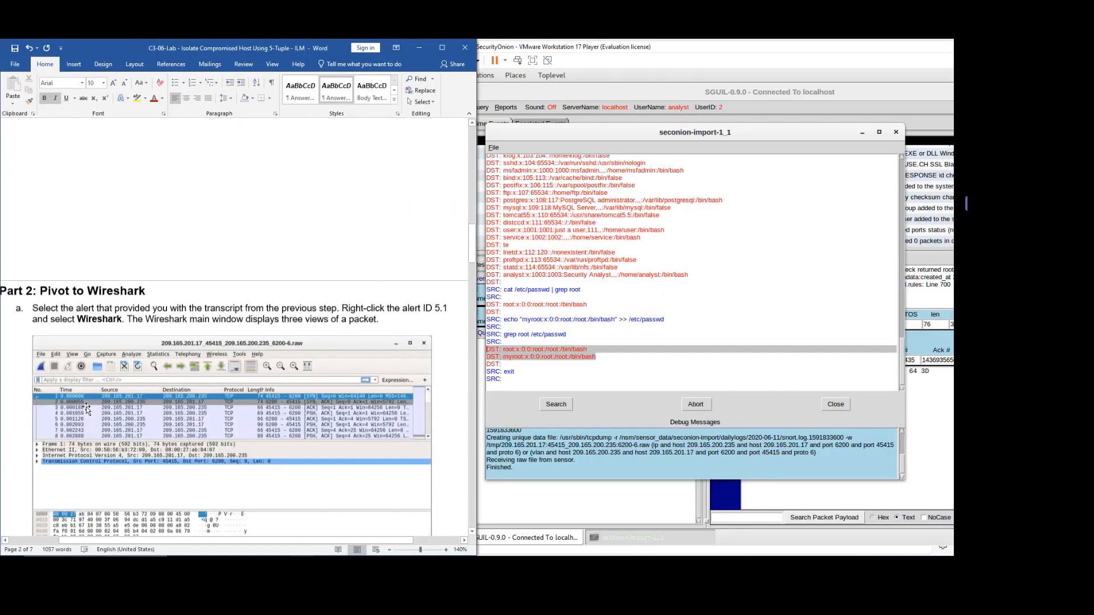
scroll(87, 407, down, 1)
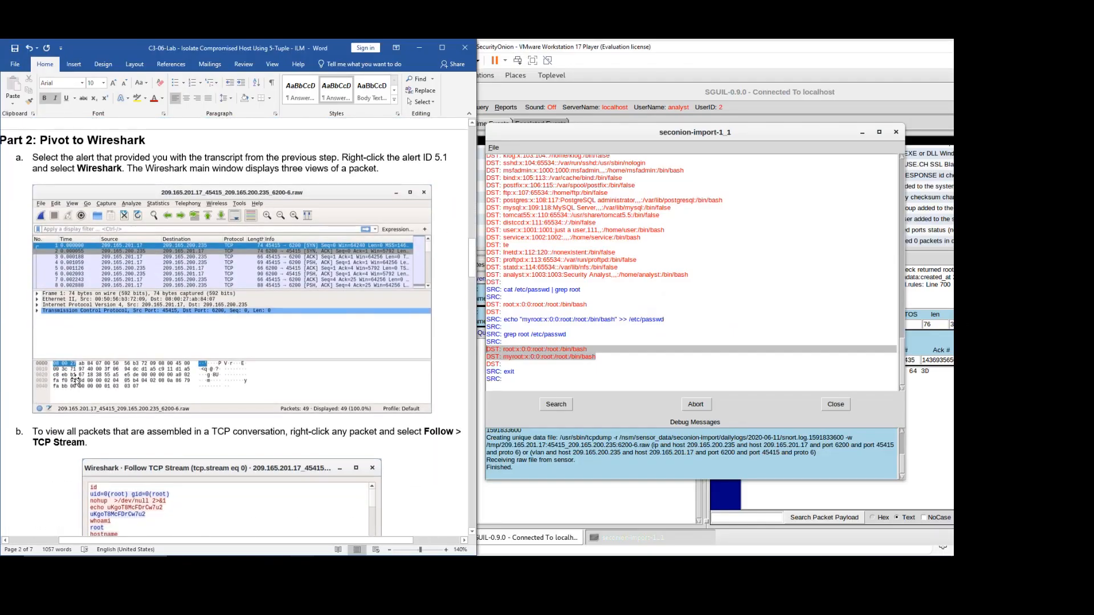
click(32, 157)
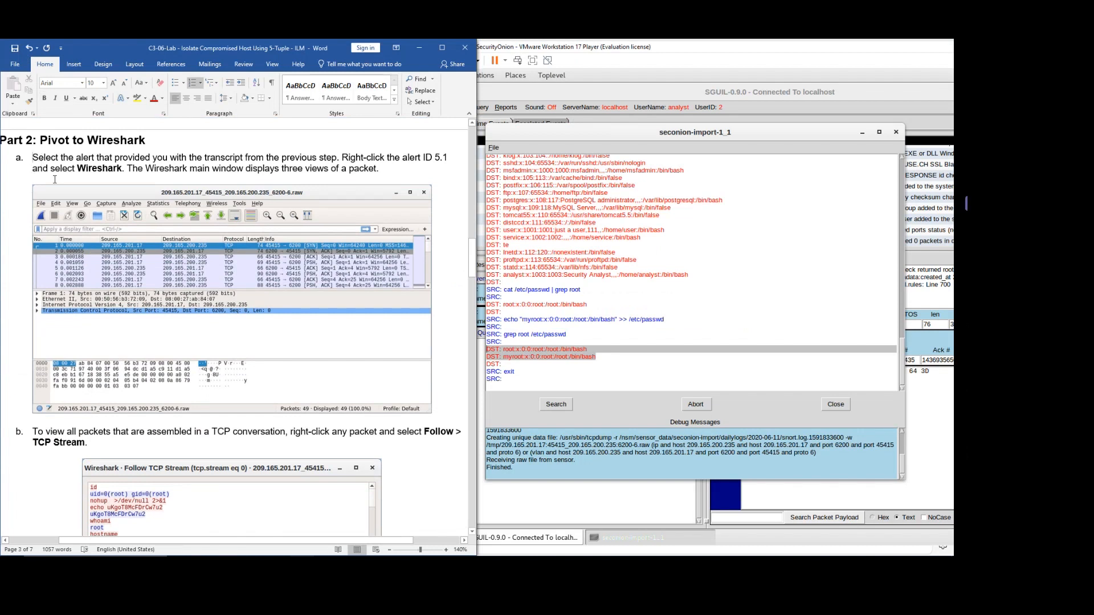
drag(40, 140, 140, 142)
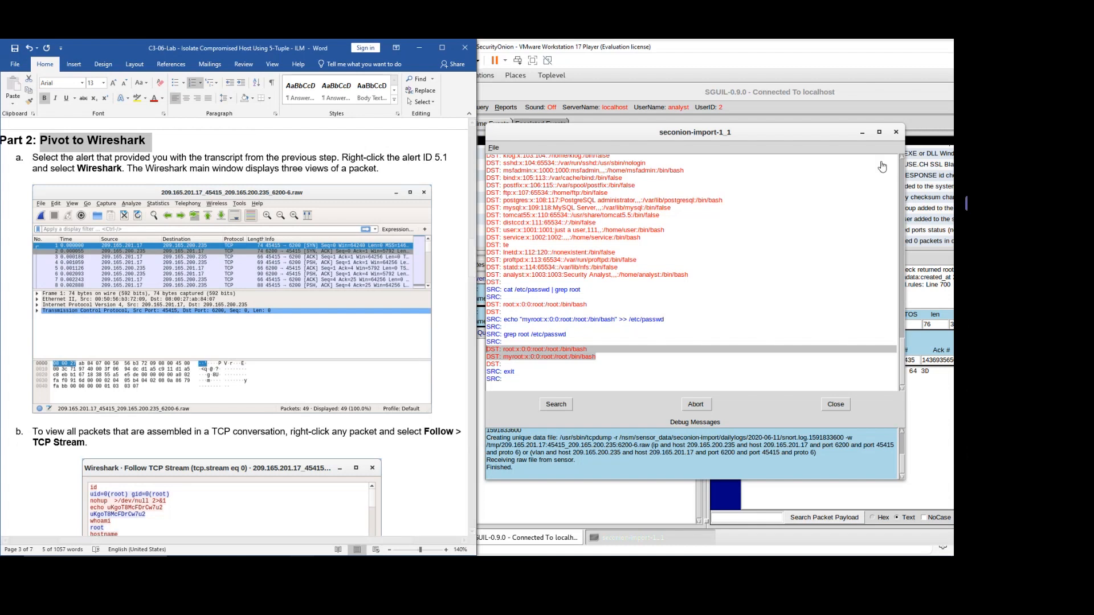
Close the Sguil transcript and send alert 5.1's packets to Wireshark.
click(897, 133)
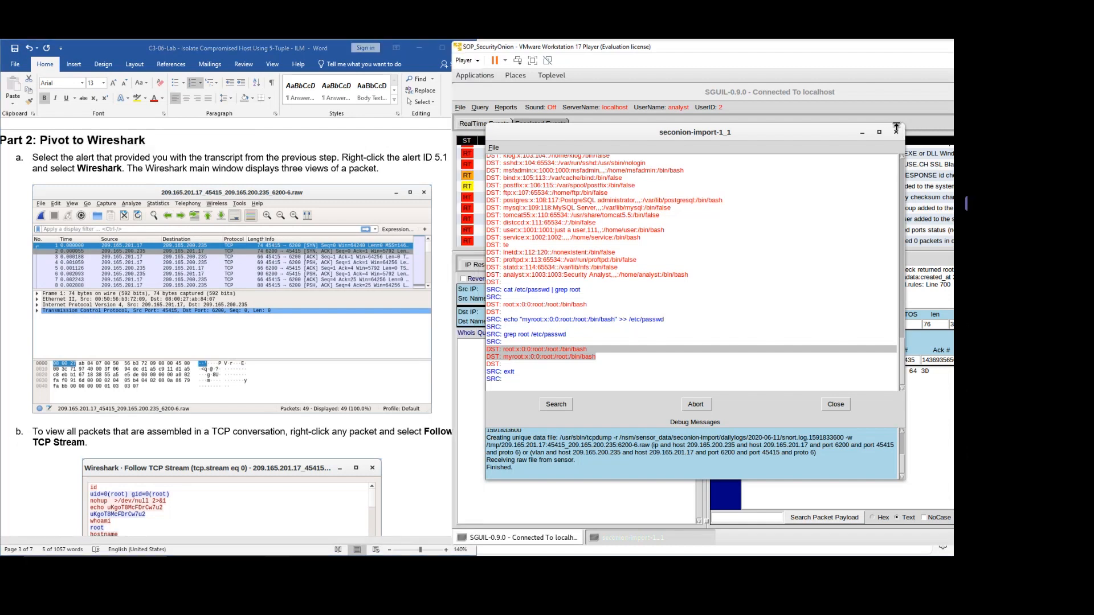
click(897, 133)
click(566, 178)
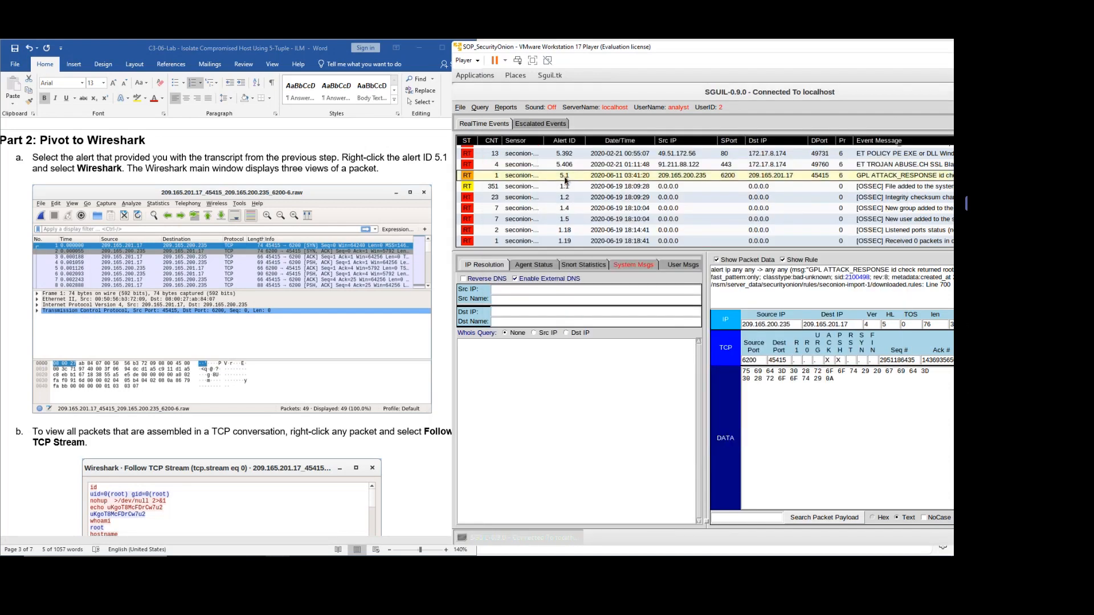
right_click(565, 181)
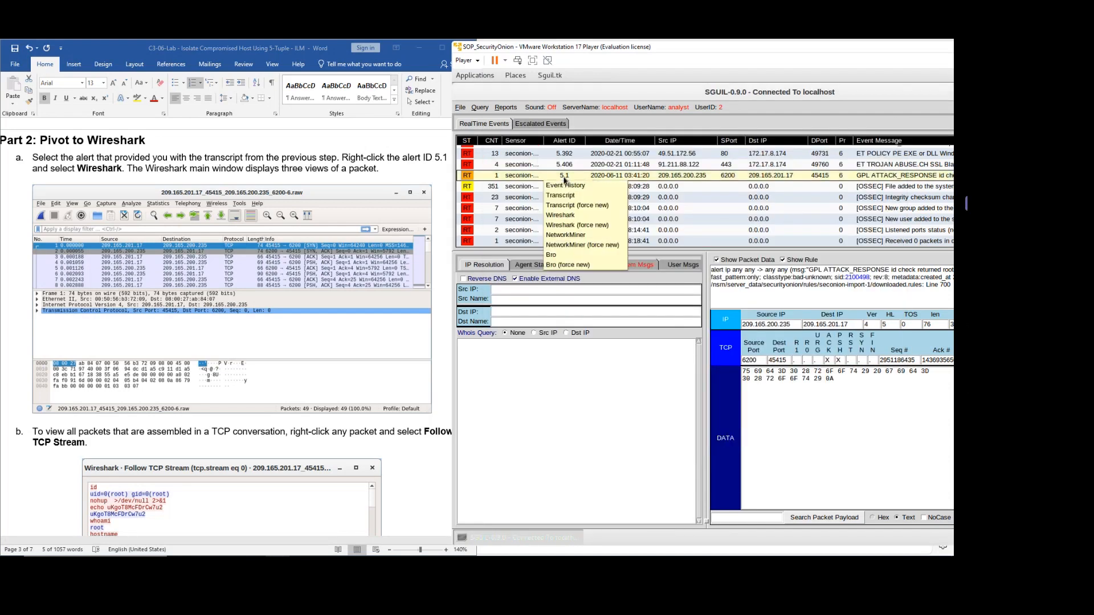
click(579, 217)
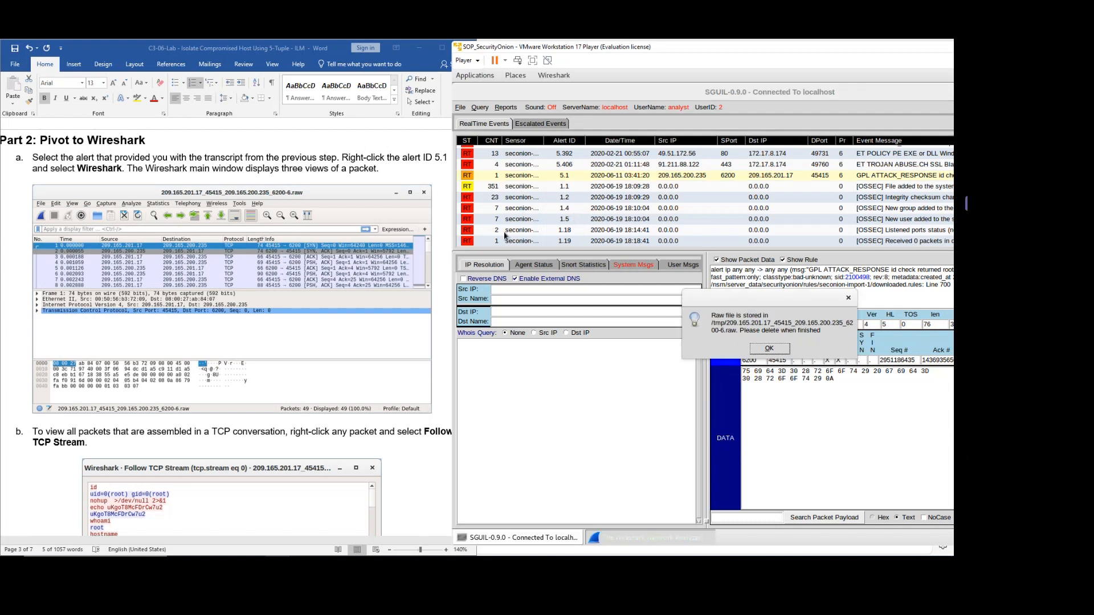
Follow packet 1's TCP stream (tcp.stream eq 0) and move the stream window fully into view.
click(516, 322)
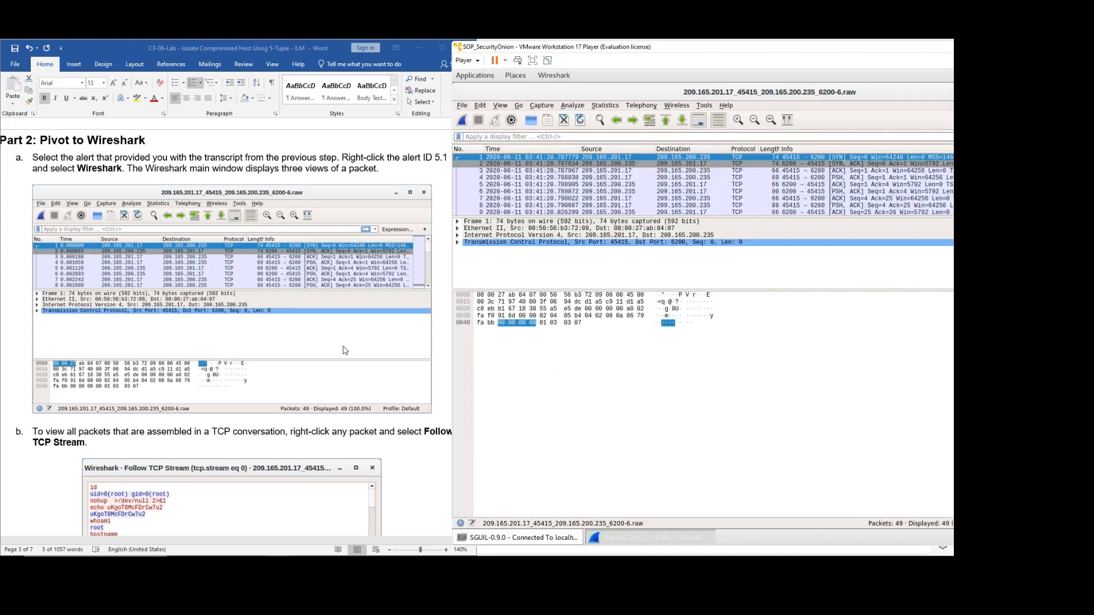
scroll(344, 351, down, 3)
scroll(354, 357, up, 1)
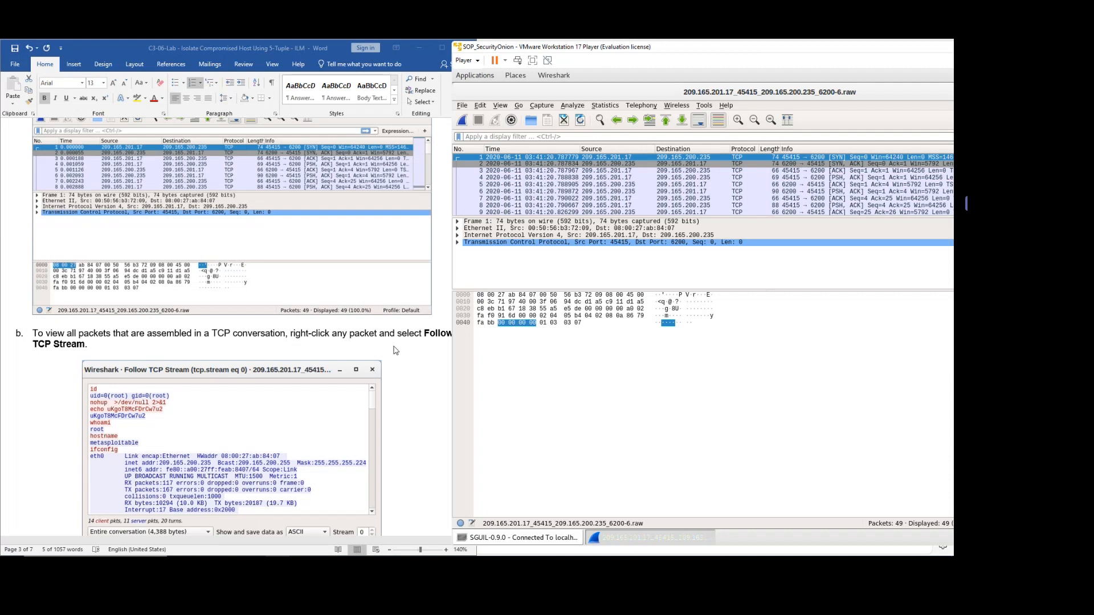
right_click(595, 162)
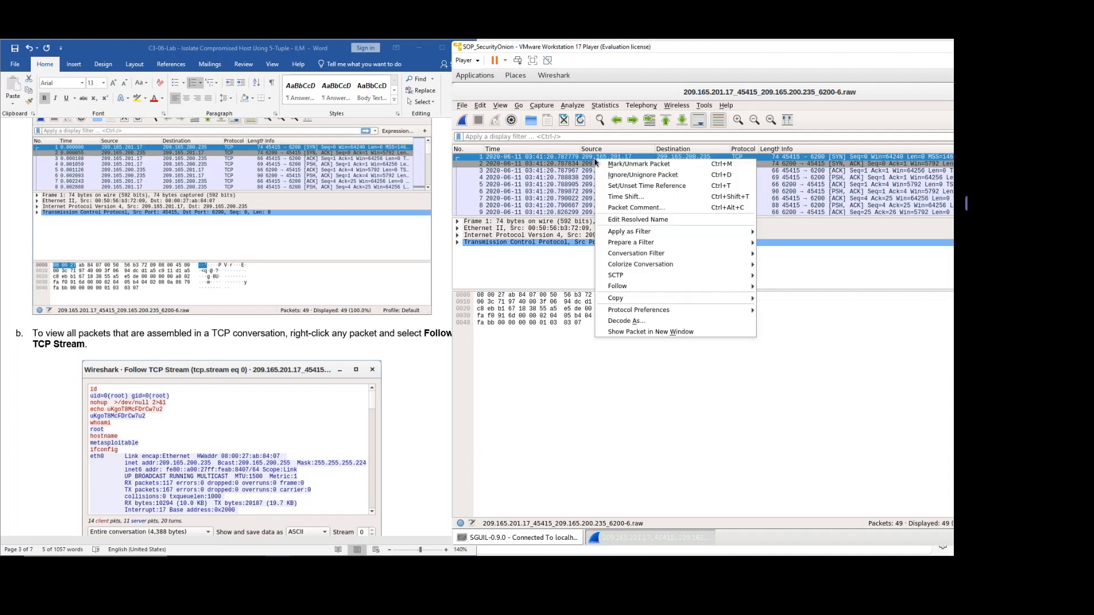
mouse_move(670, 283)
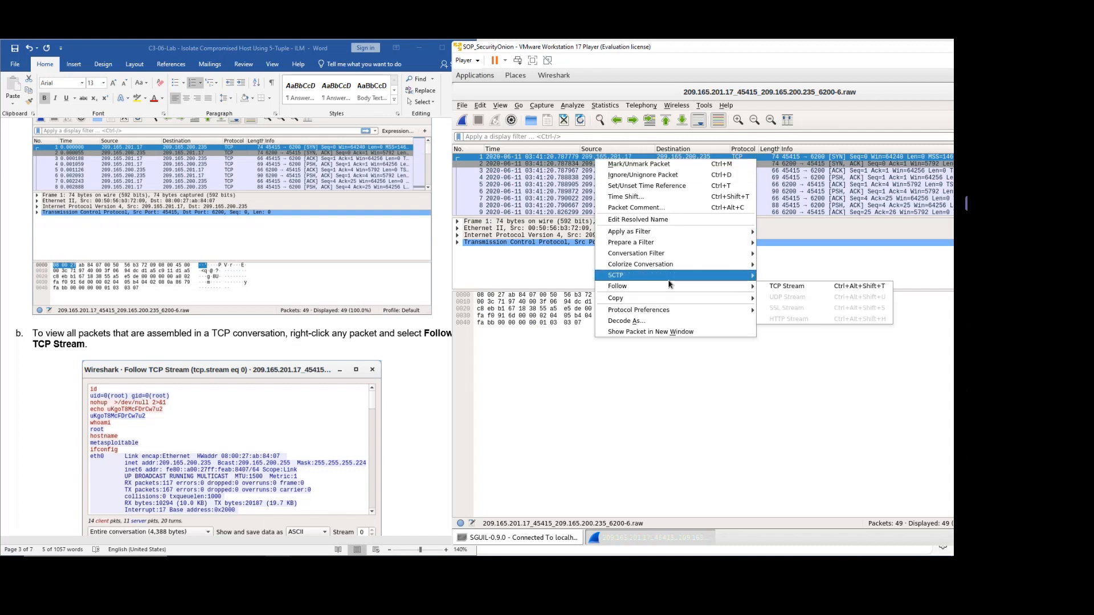
click(808, 290)
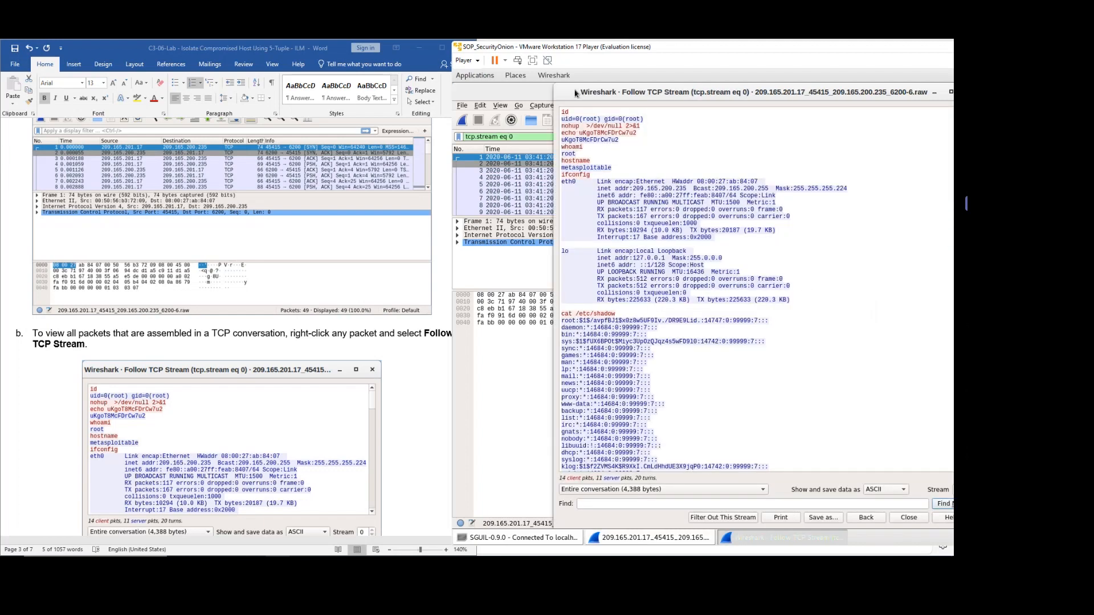
drag(577, 91, 463, 86)
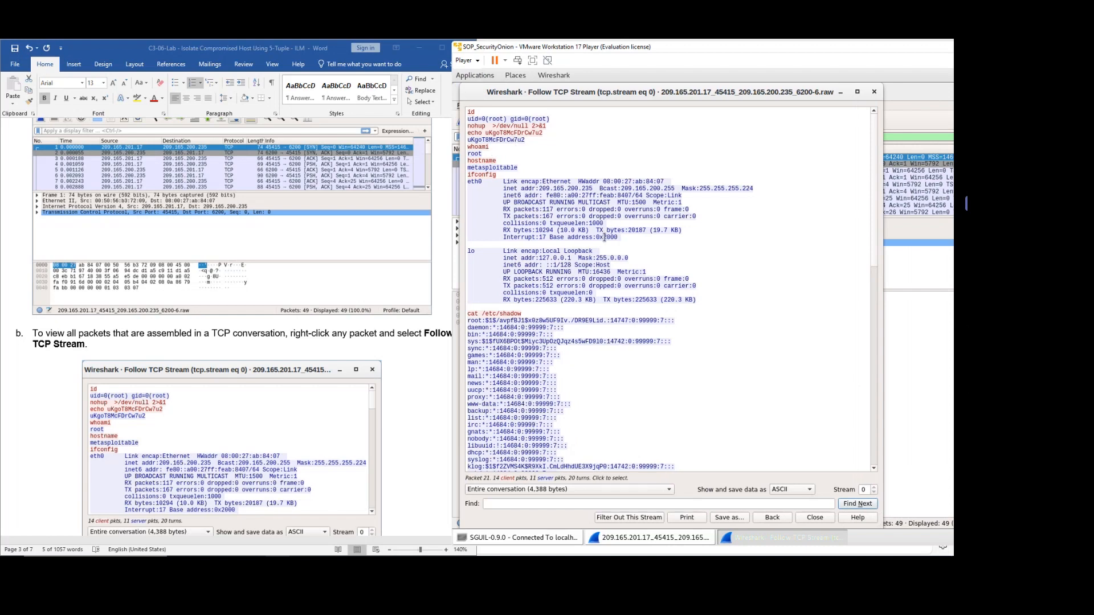
Color the 'Type your answers here.' placeholder under the text-colors question red.
scroll(408, 331, down, 5)
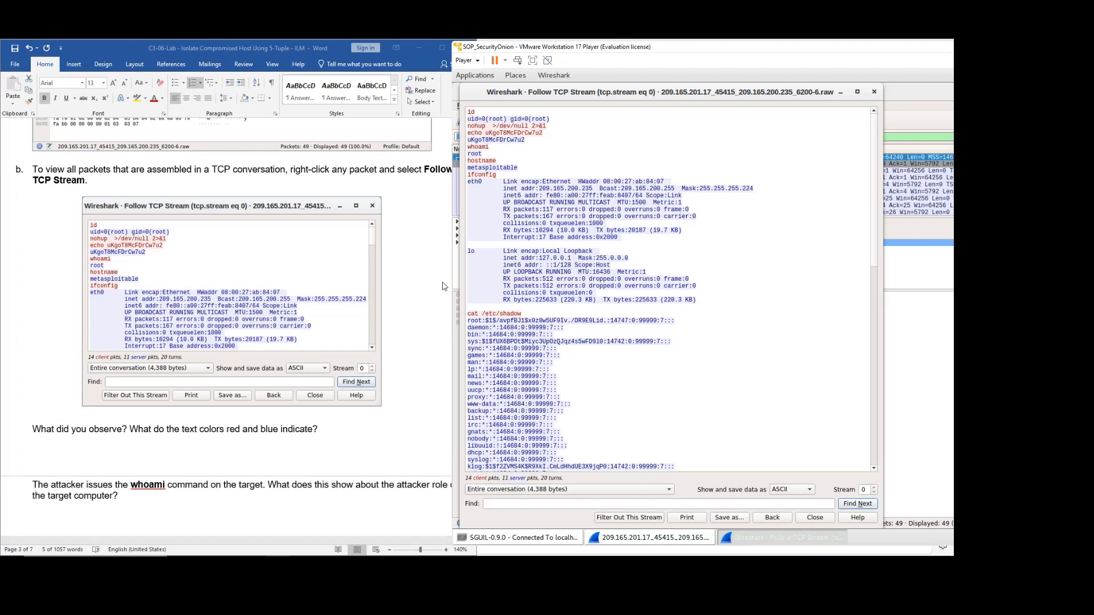
click(407, 408)
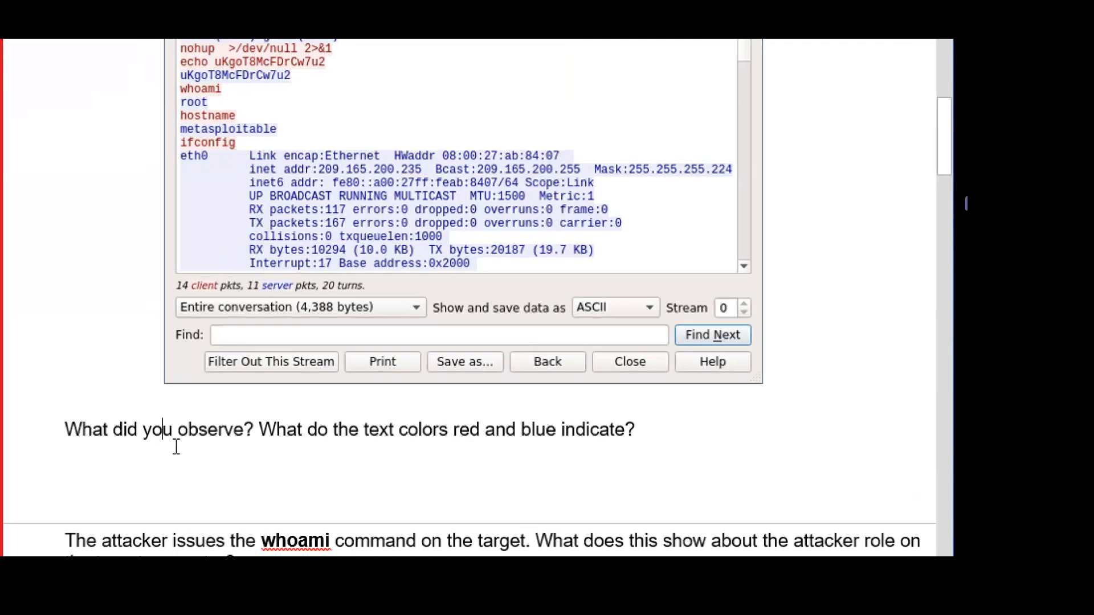
triple_click(641, 461)
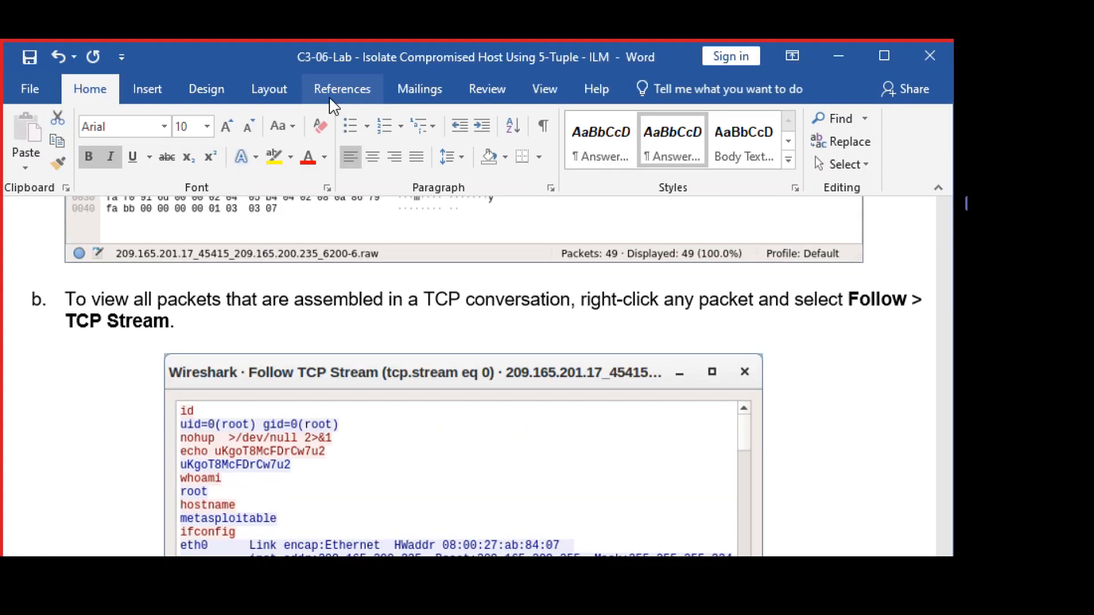
scroll(326, 319, down, 3)
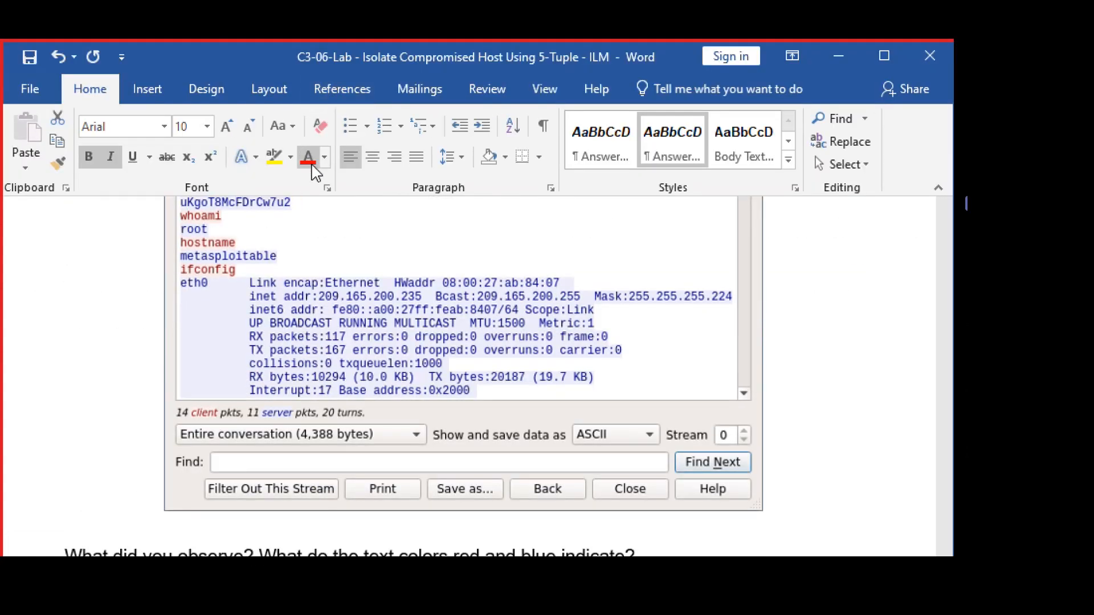
click(309, 162)
click(332, 389)
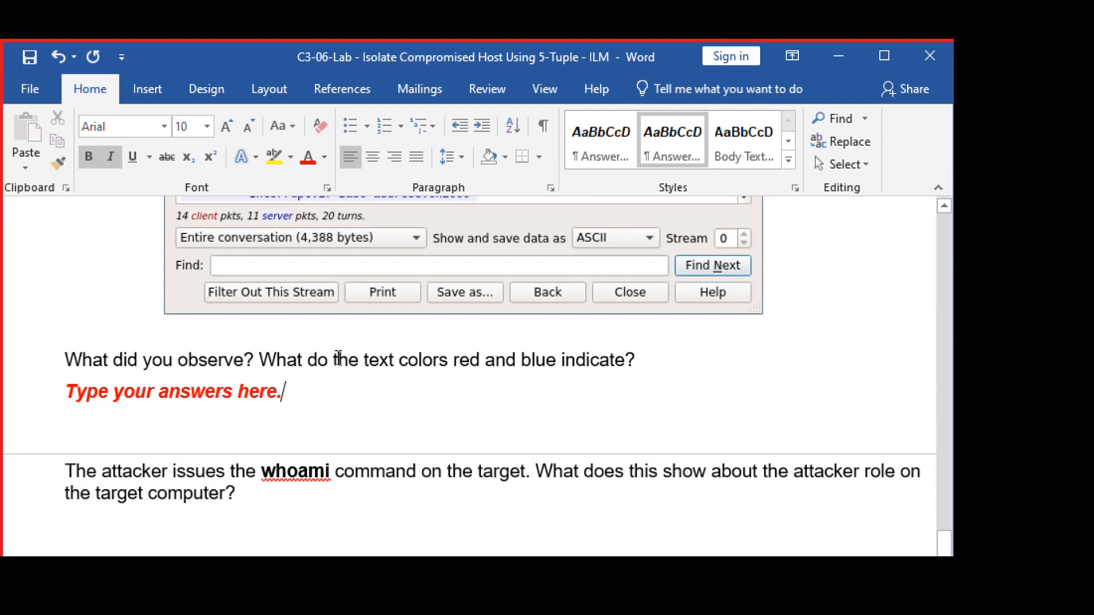
Replace the placeholder with 'The transactions indicate the transmission of packets between the source and destination hosts.'.
key(Home)
key(shift+End)
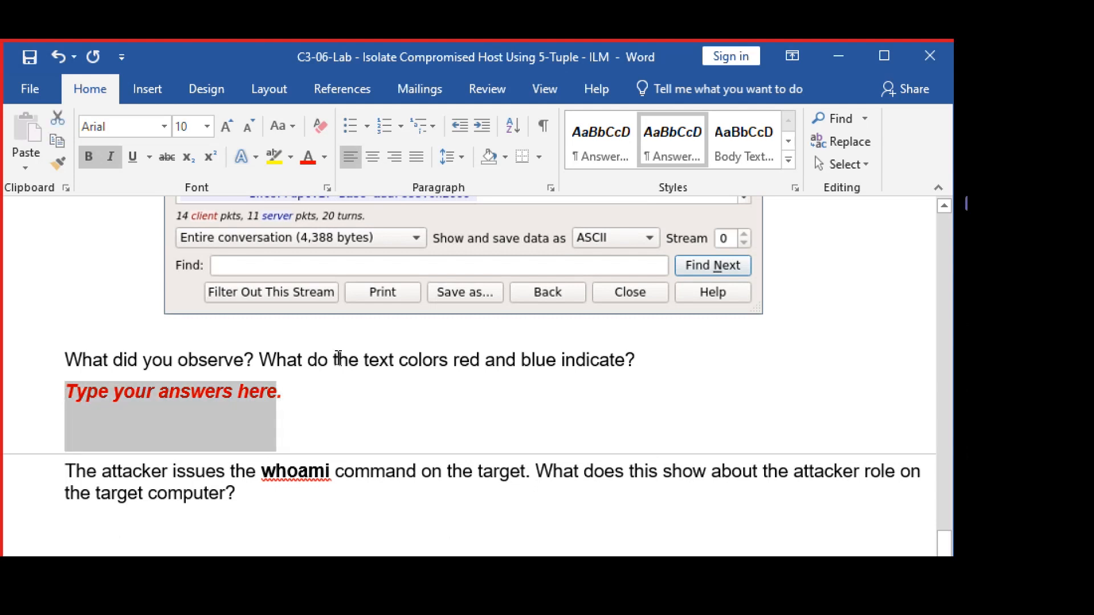
key(Delete)
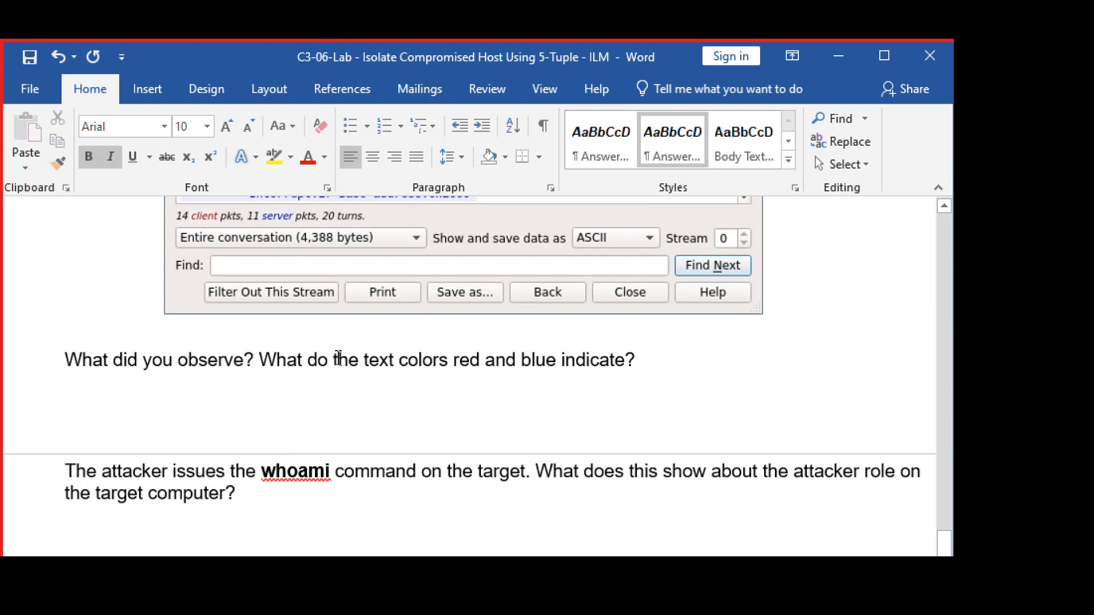
text(The transa)
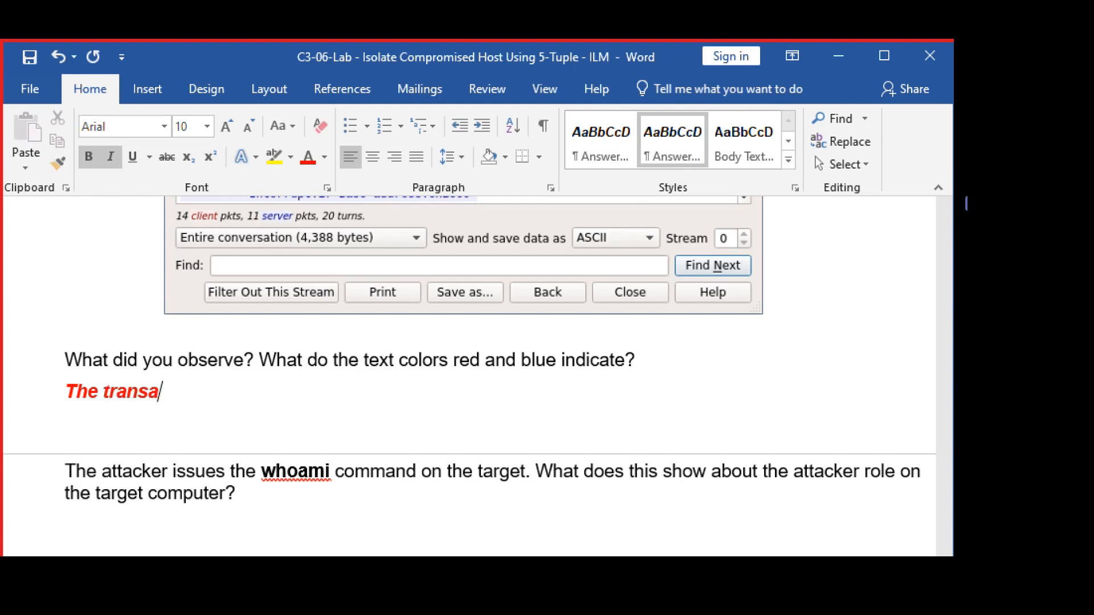
text(ctions )
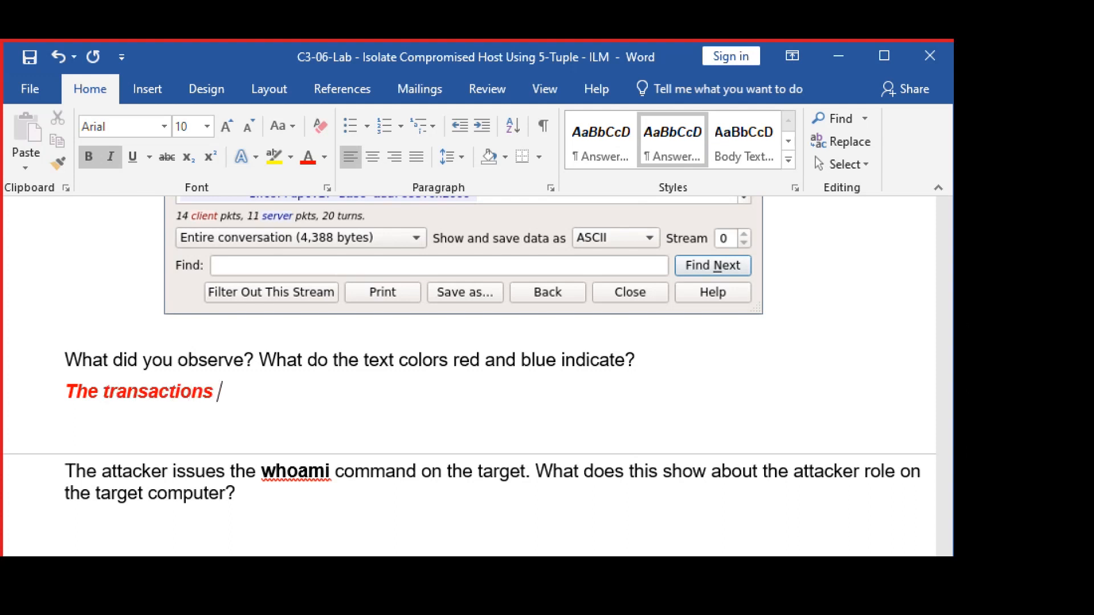
text(indicate)
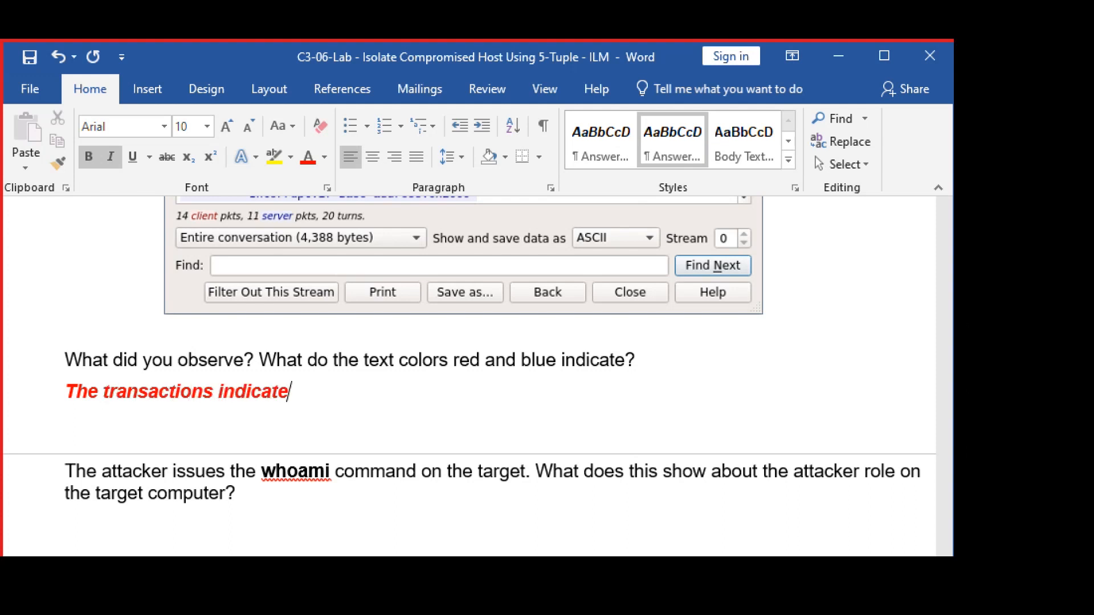
text( the transmissio)
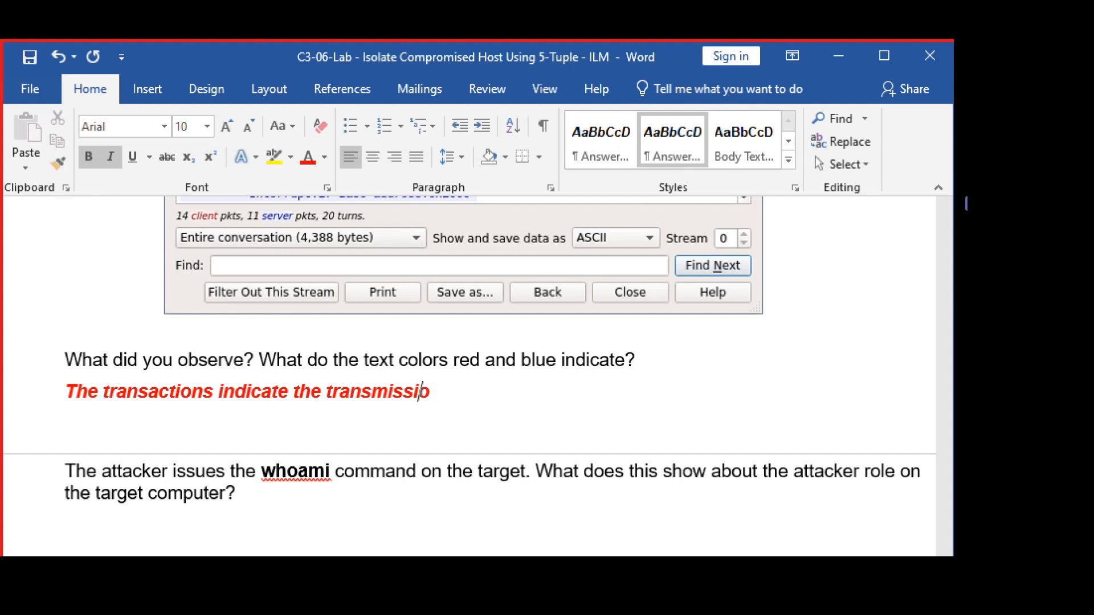
text(n of packe)
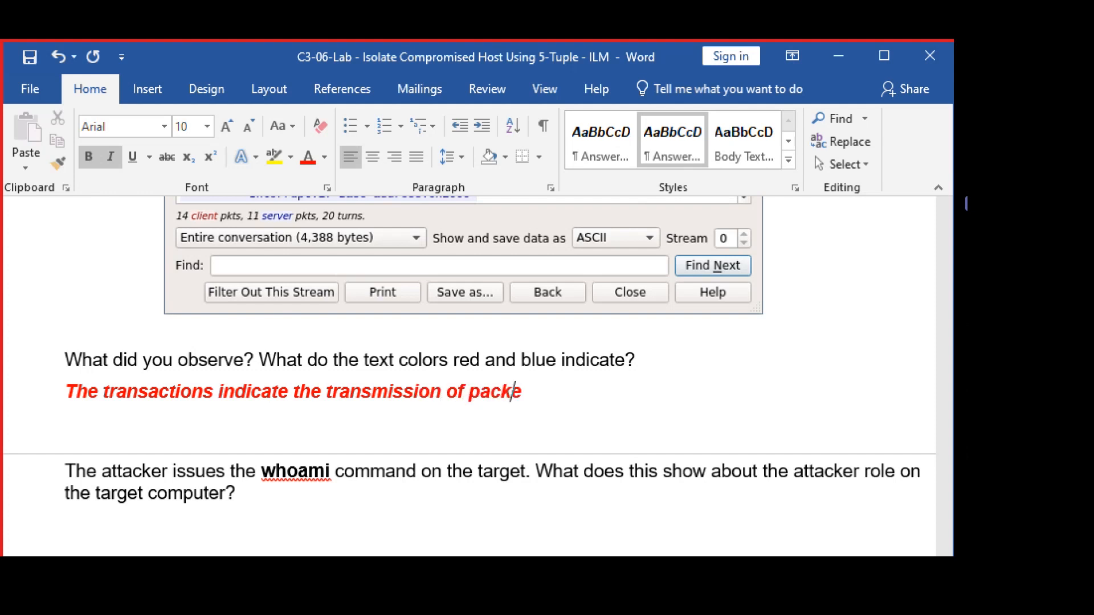
text(ts between )
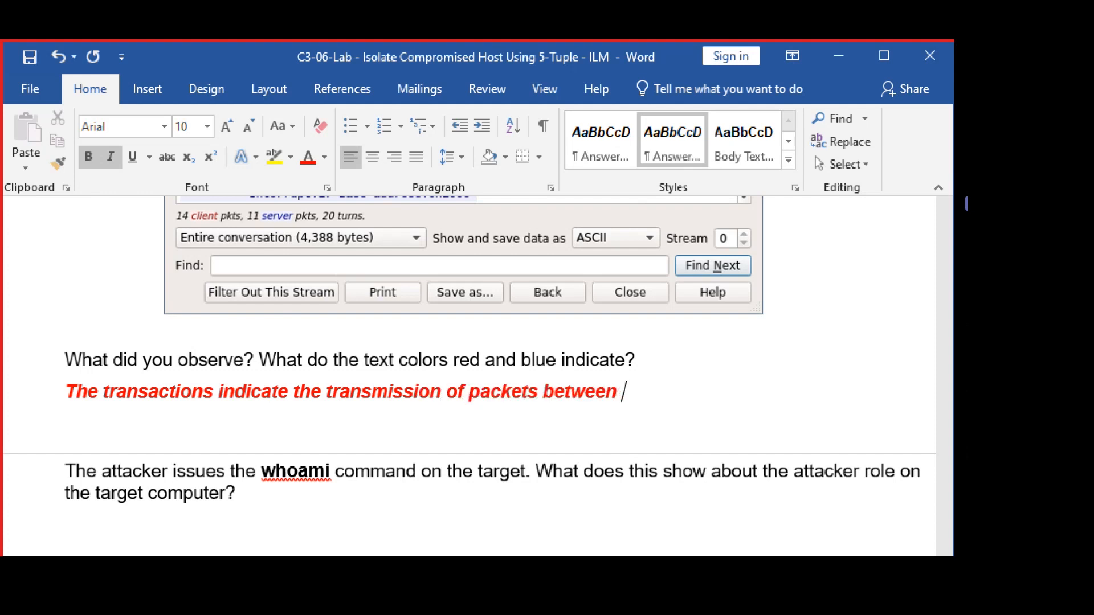
text(the source and)
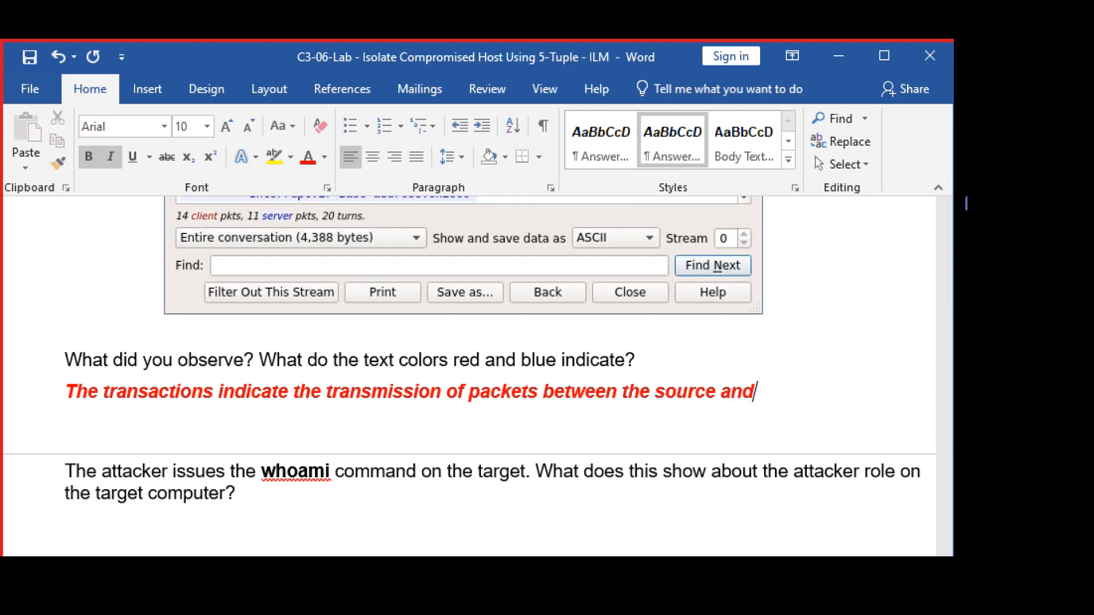
text( destination)
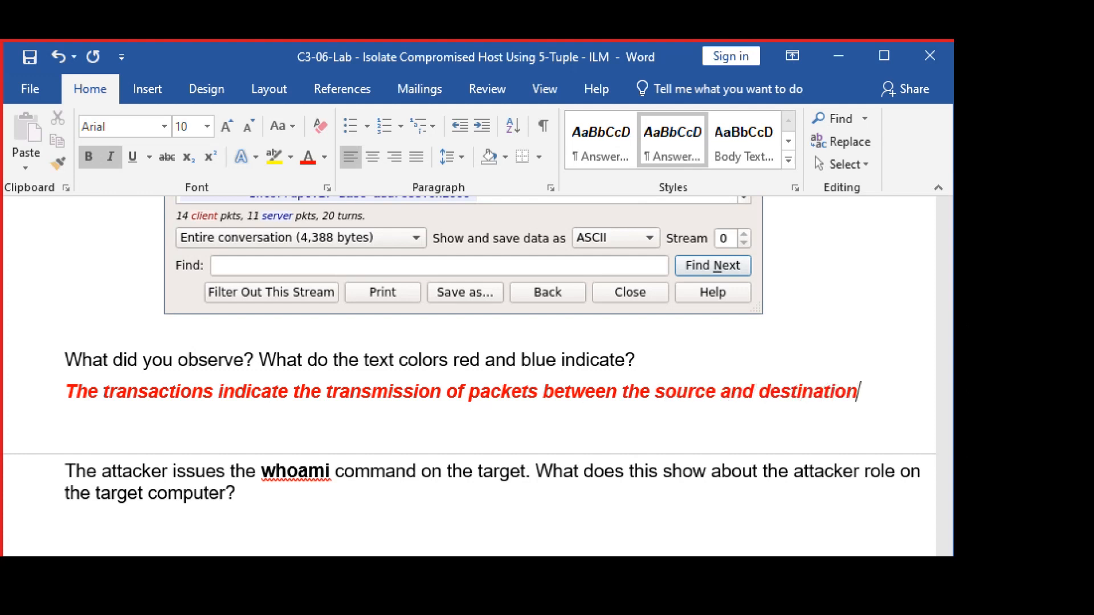
text( hosts.)
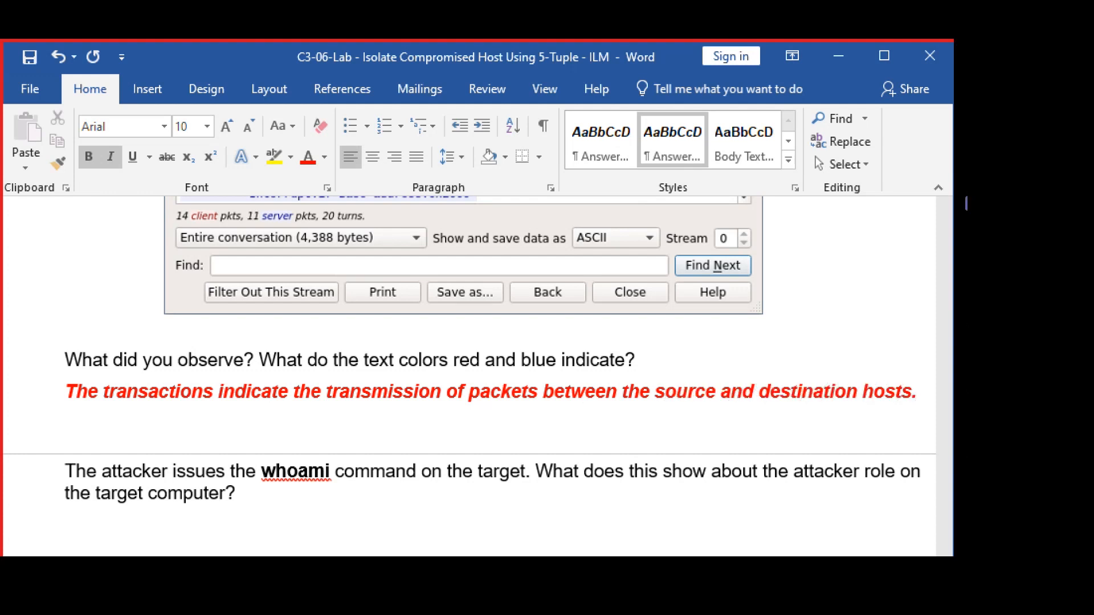
key(Return)
Add a red line: 'Red represents the source, Blue represents the destination host.'.
text(Re)
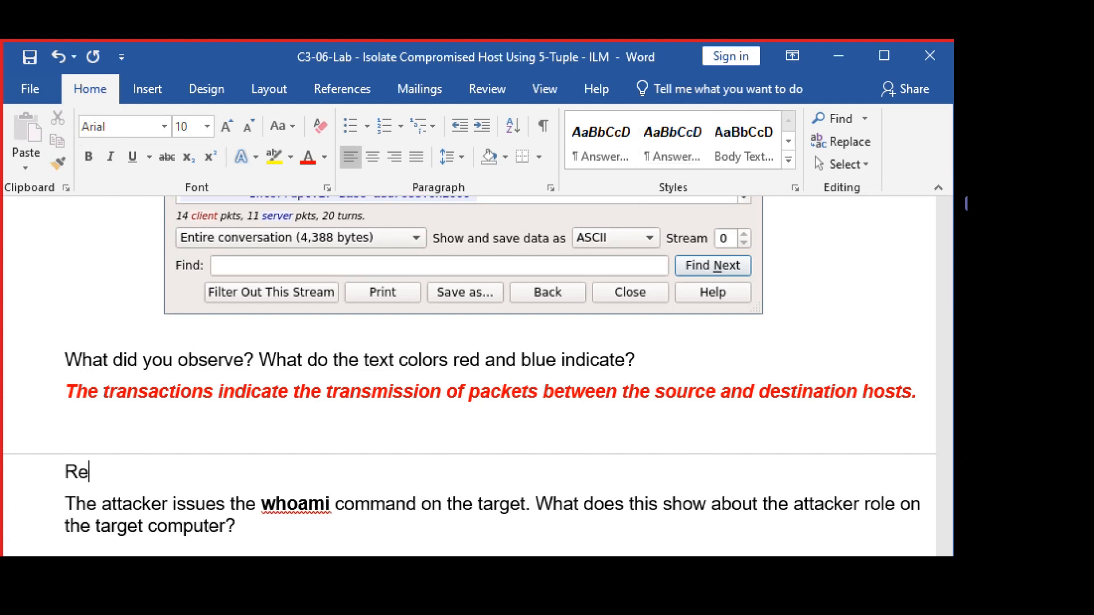
text(d reprsen)
key(BackSpace)
key(BackSpace)
key(BackSpace)
key(BackSpace)
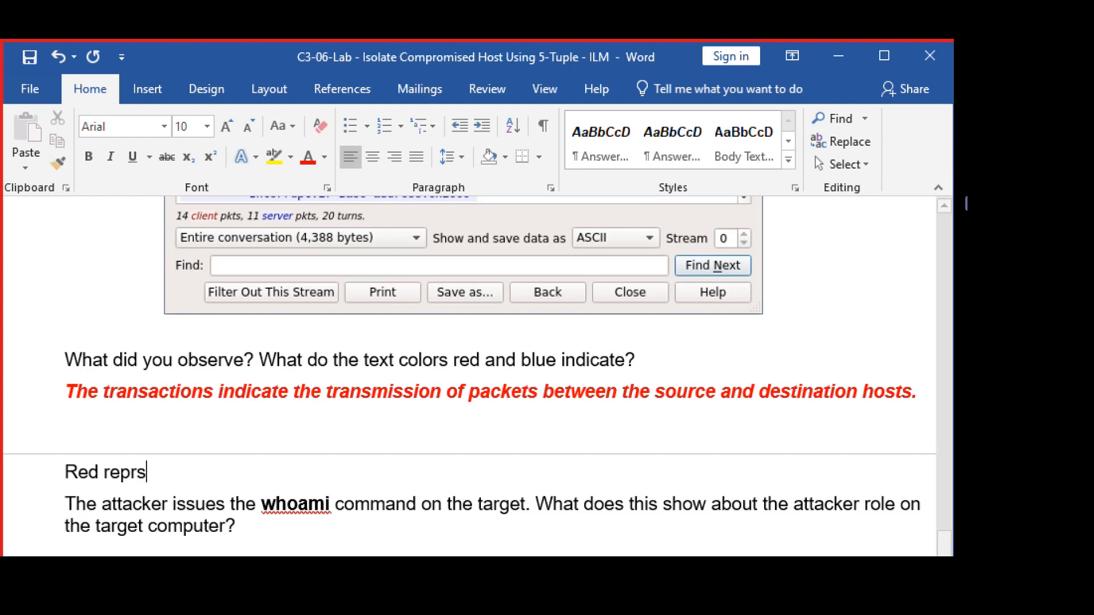
text(resents the)
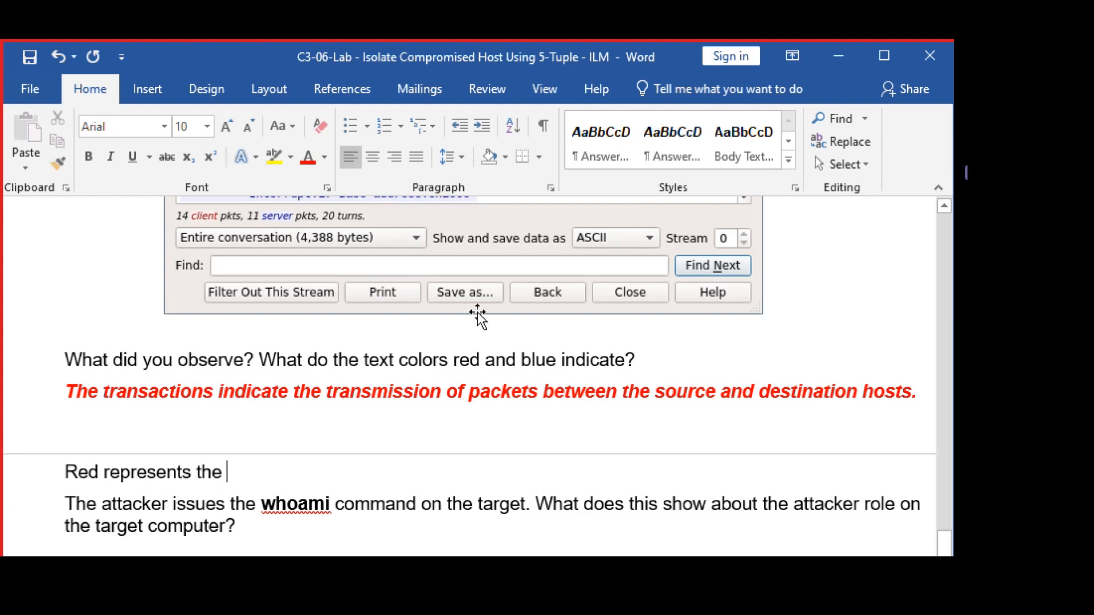
key(shift+Home)
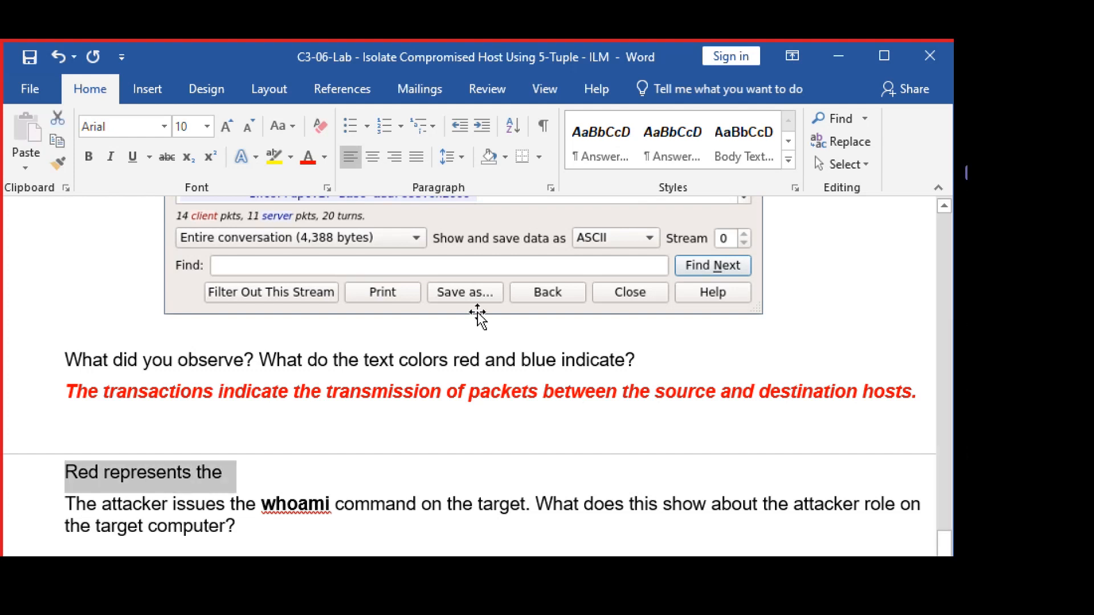
click(306, 162)
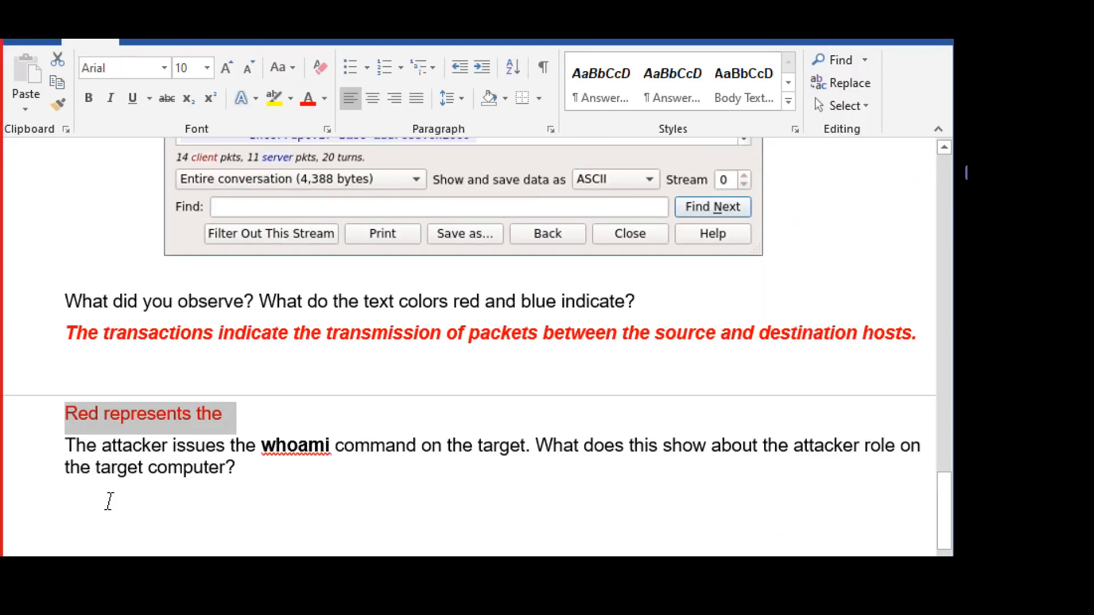
click(249, 411)
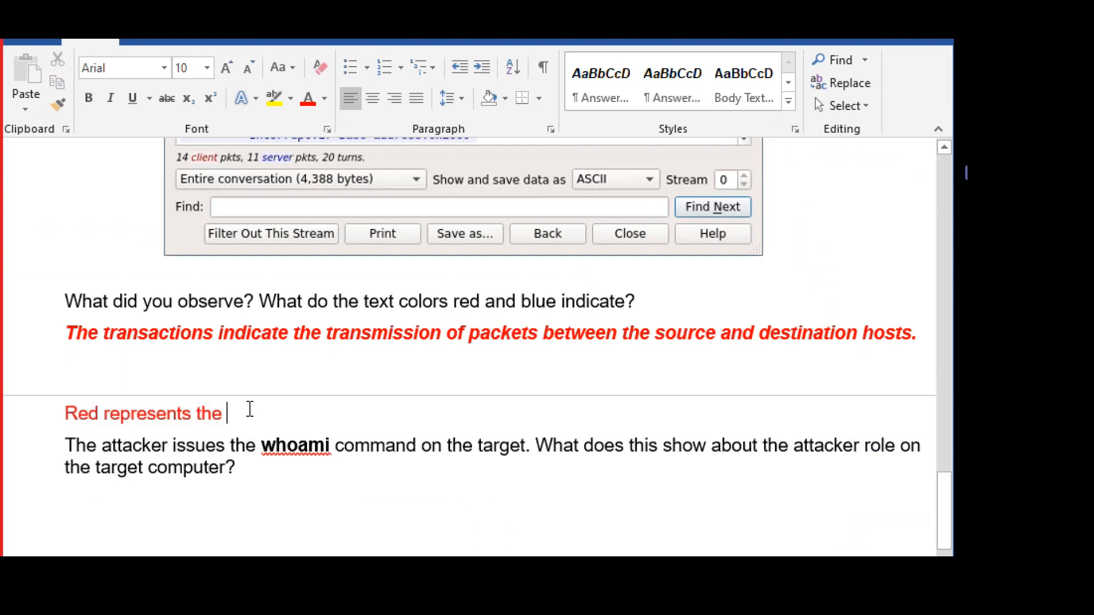
text(source)
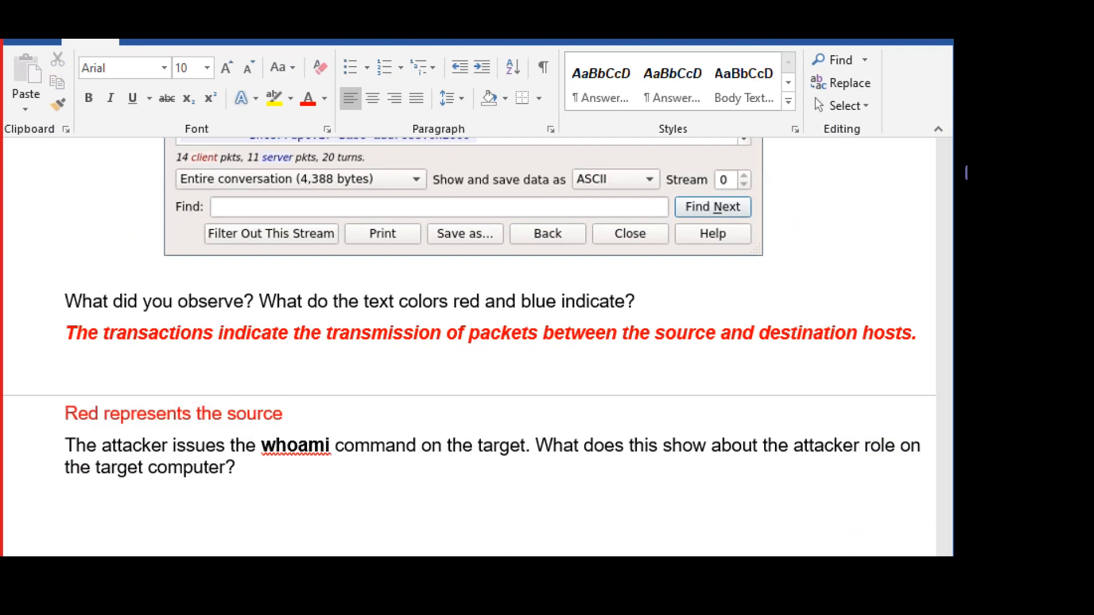
text(, Blue res)
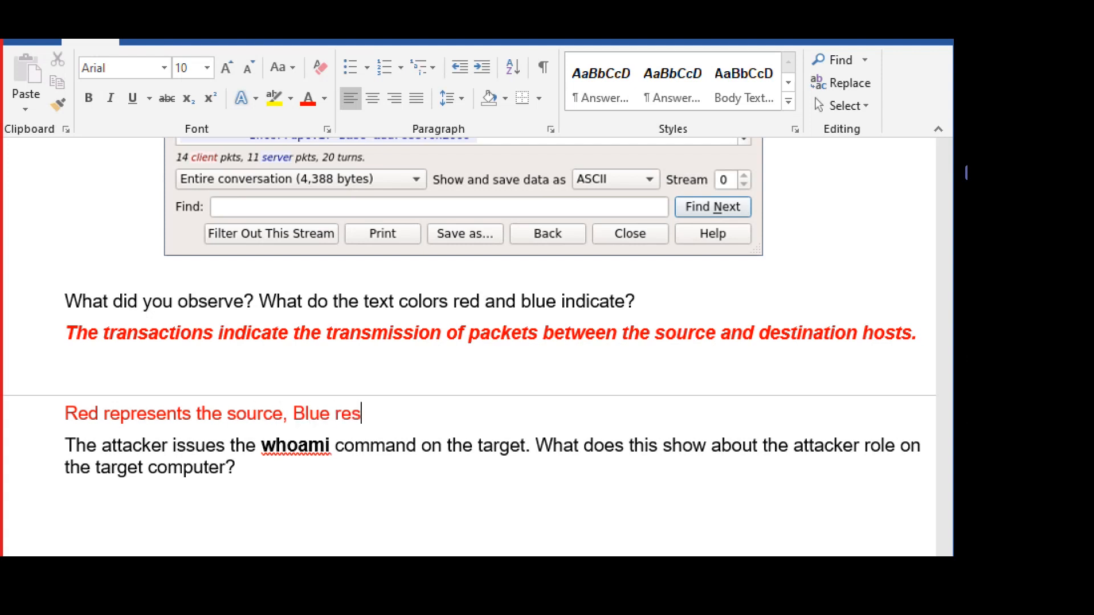
key(BackSpace)
text(present)
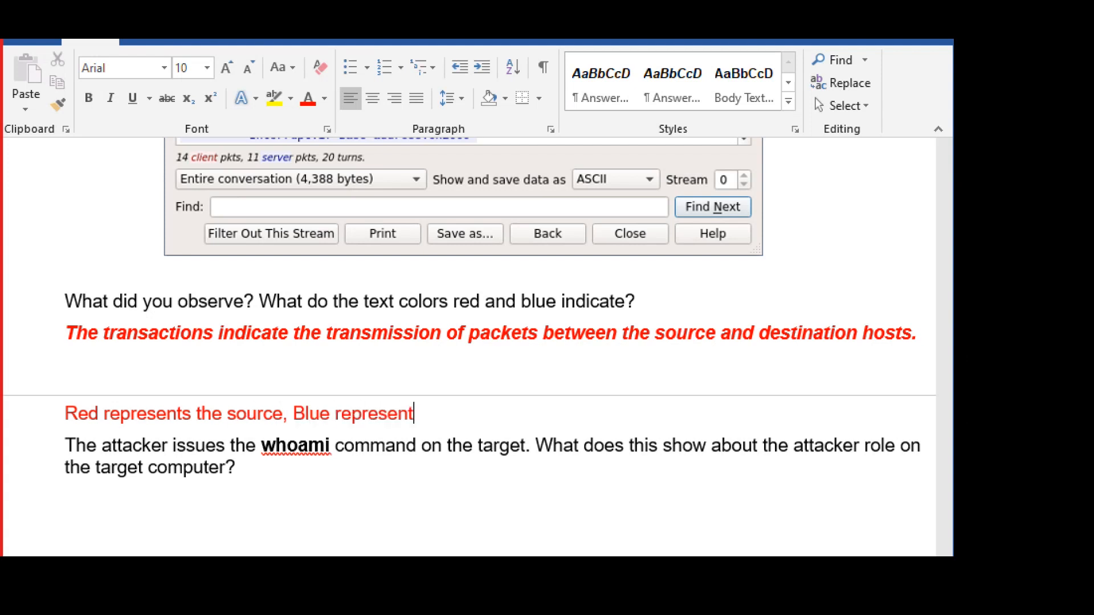
text(s the Des)
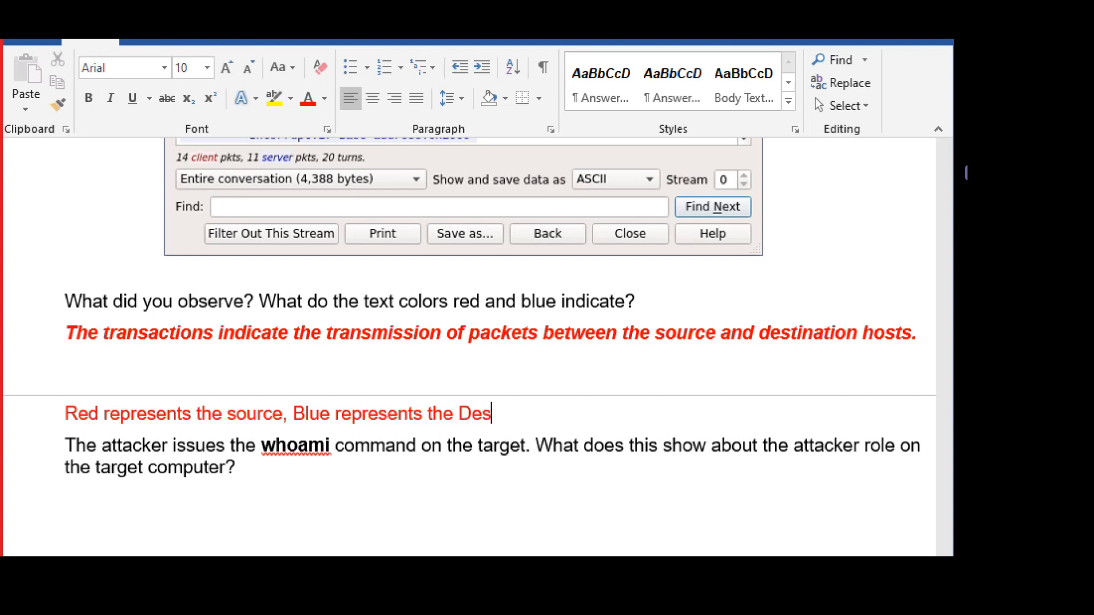
key(BackSpace)
key(BackSpace)
key(BackSpace)
text(destination host.)
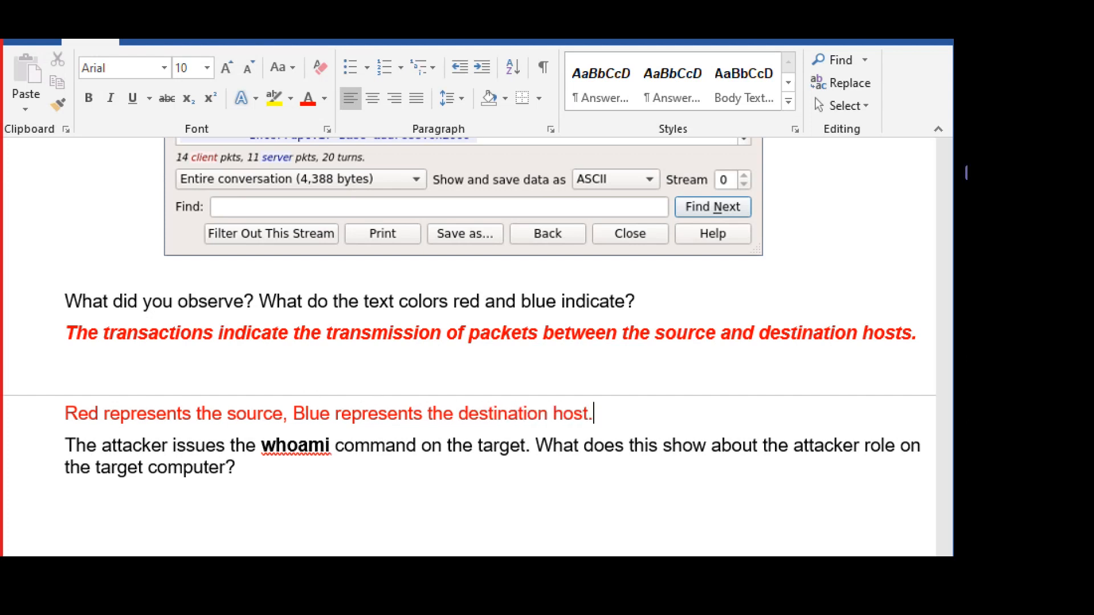
scroll(370, 426, down, 1)
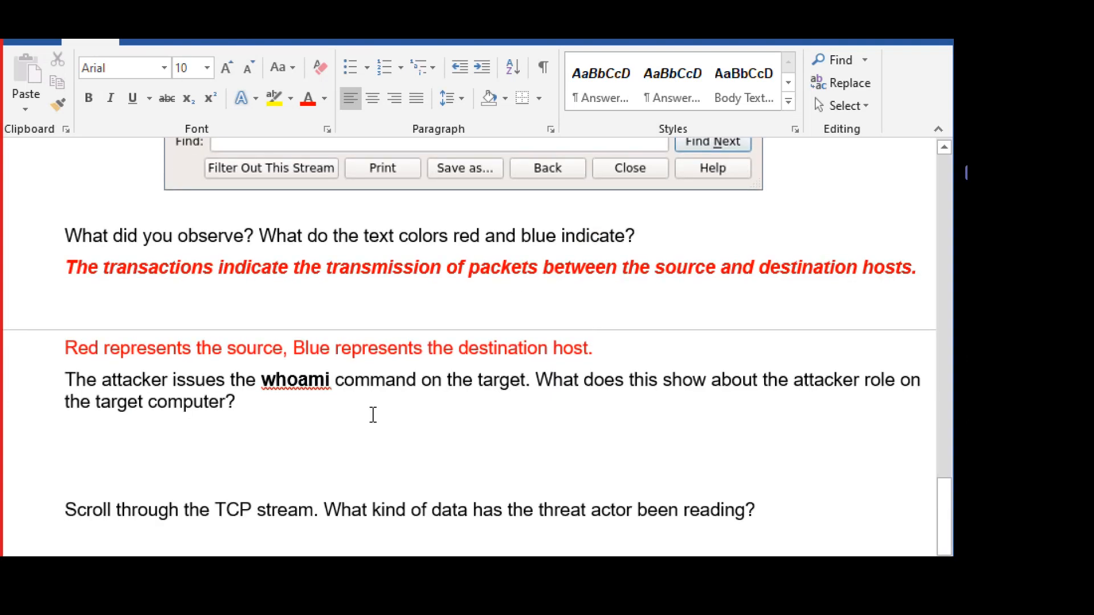
drag(81, 382, 527, 379)
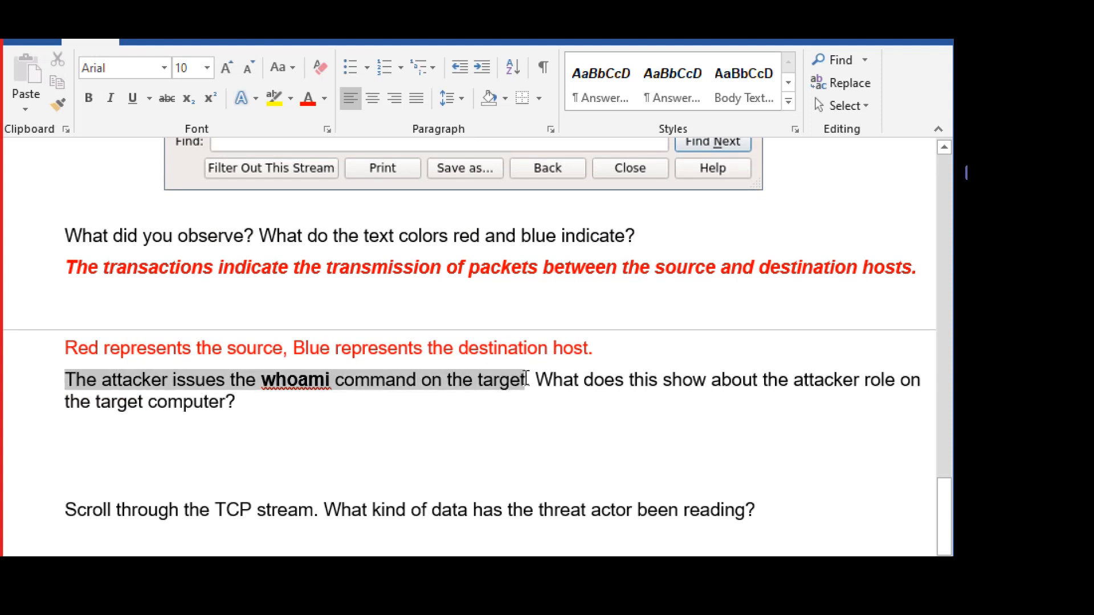
click(331, 427)
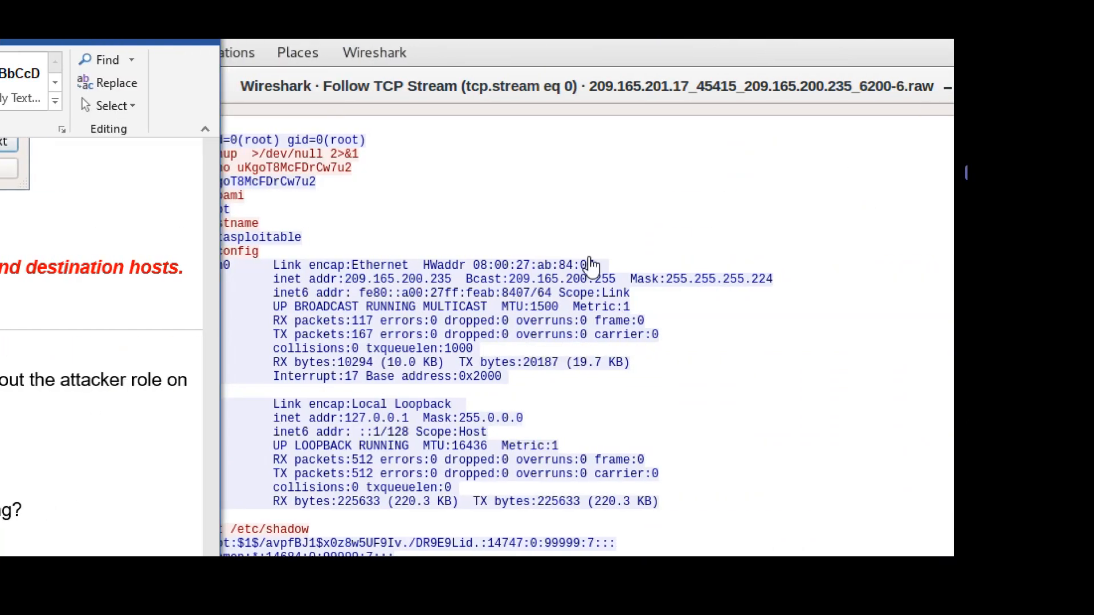
click(482, 59)
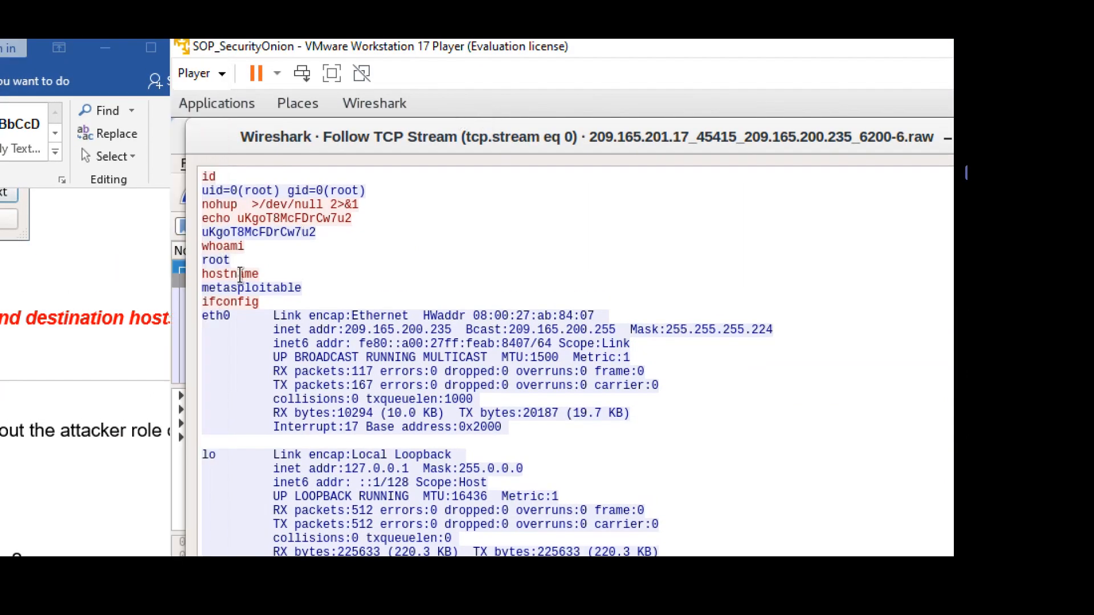
drag(246, 247, 185, 249)
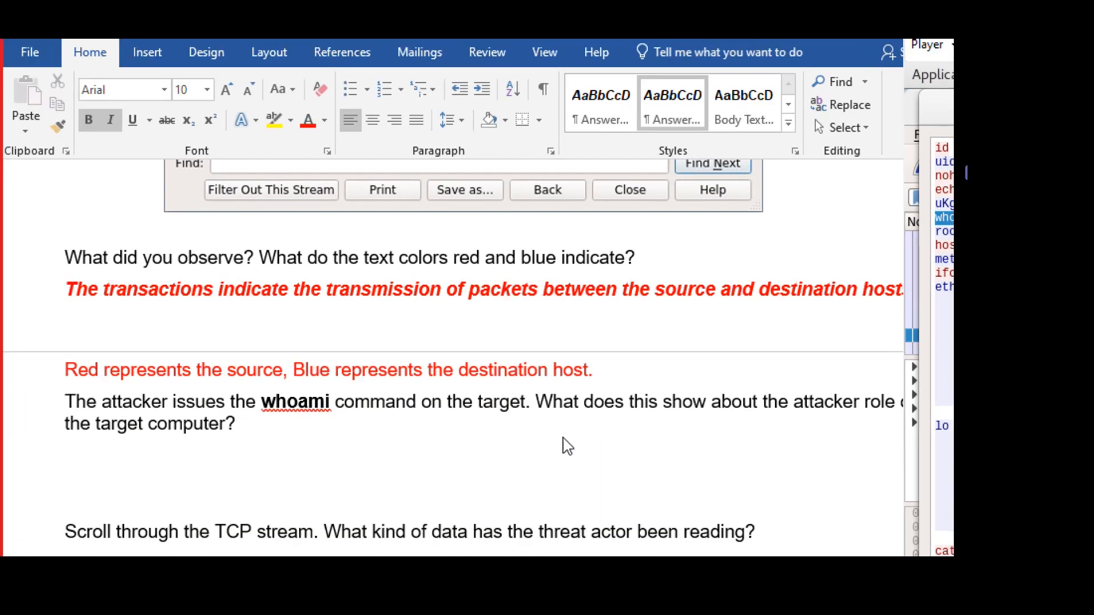
click(449, 439)
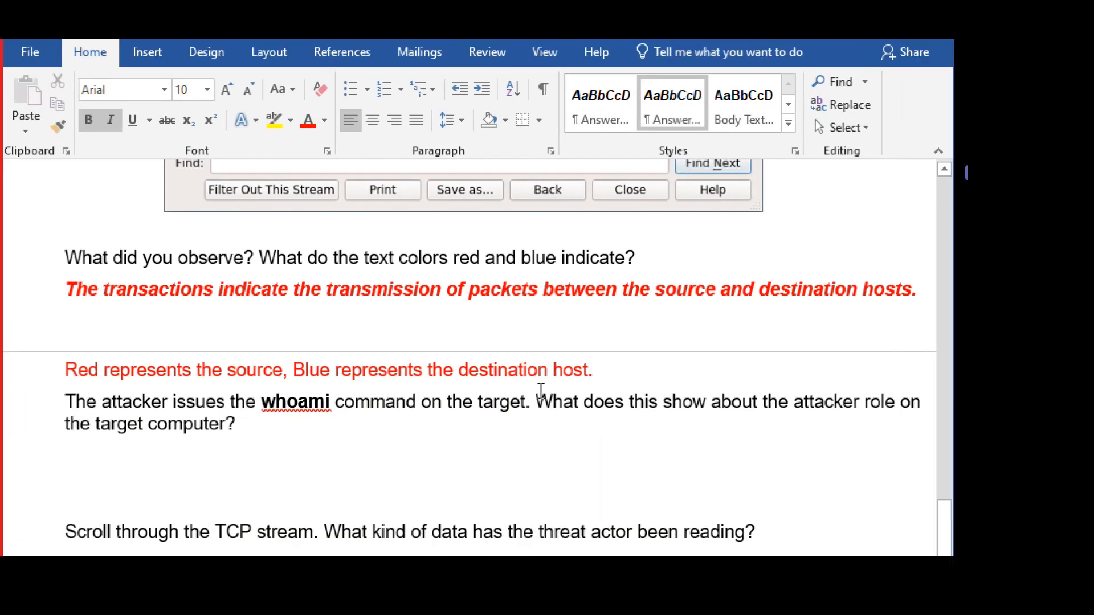
Turn the whoami question's answer placeholder red.
drag(536, 401, 462, 425)
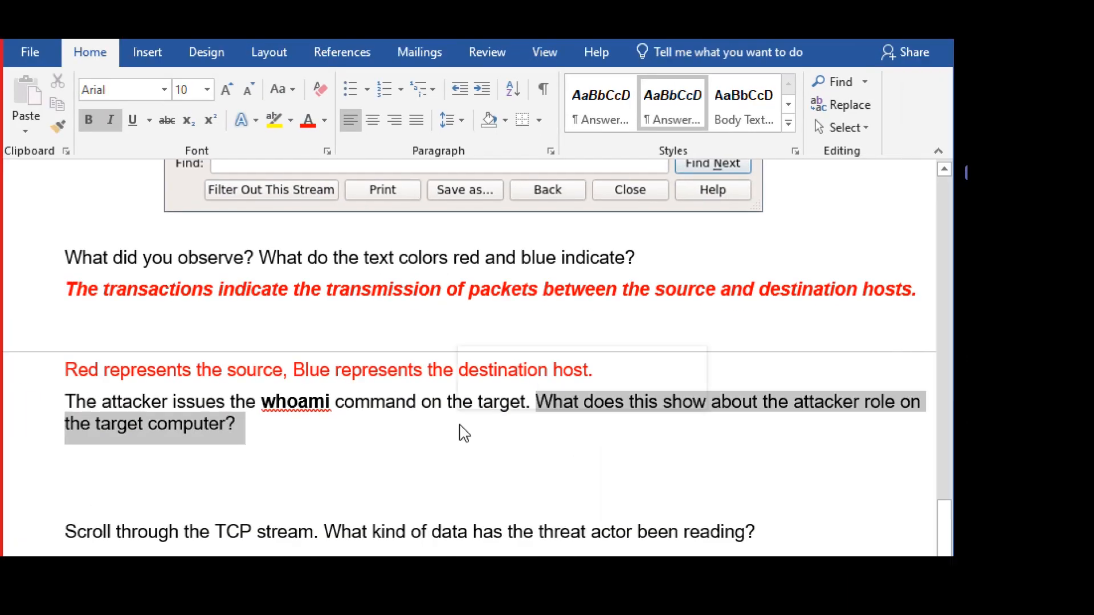
click(288, 443)
click(171, 455)
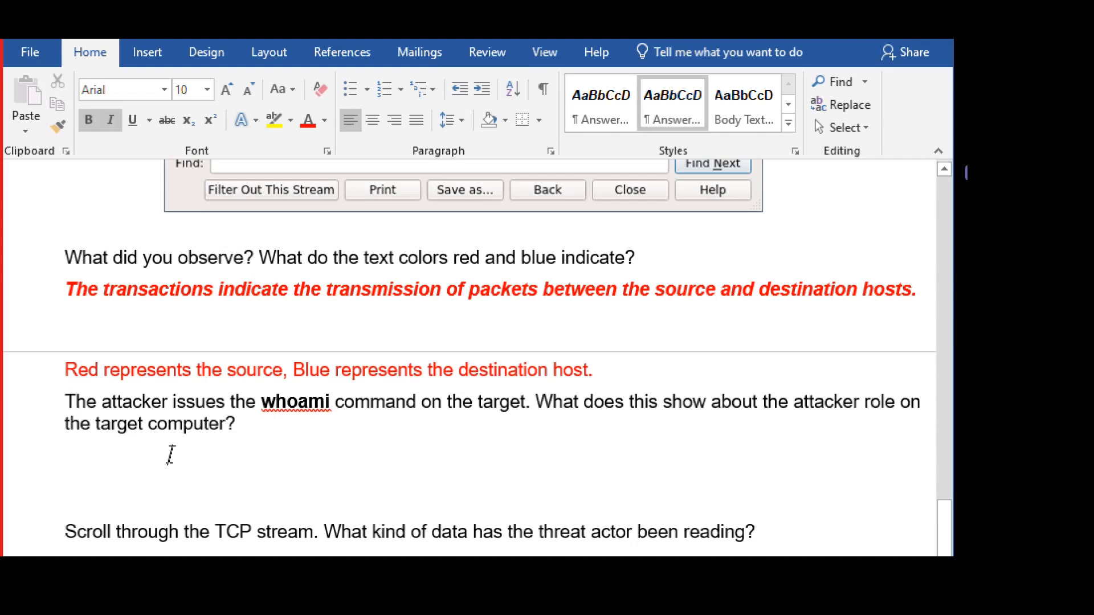
key(Home)
key(shift+End)
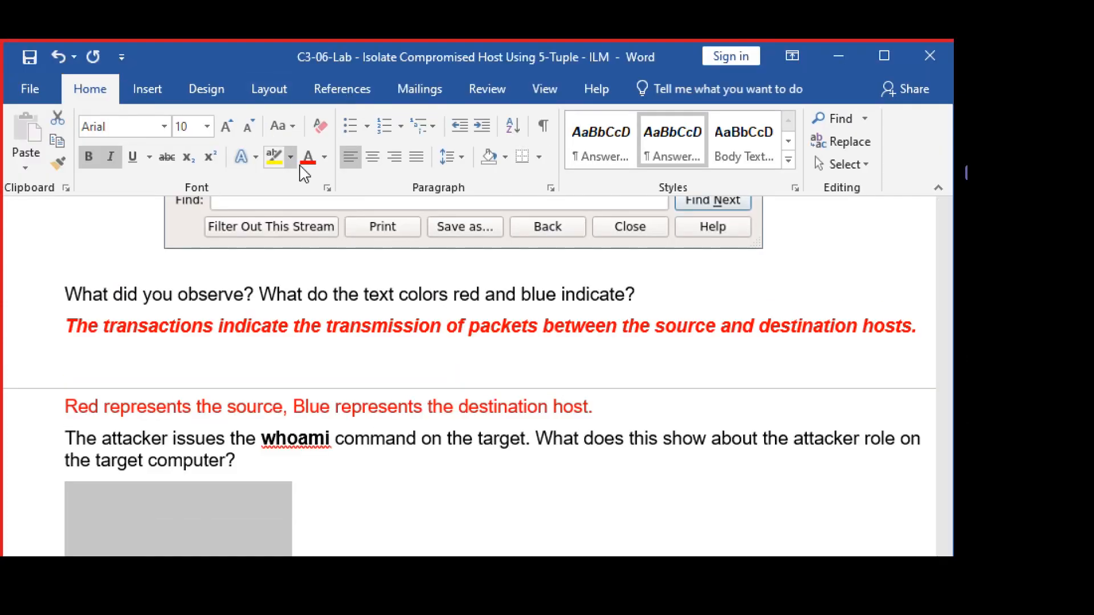
click(308, 157)
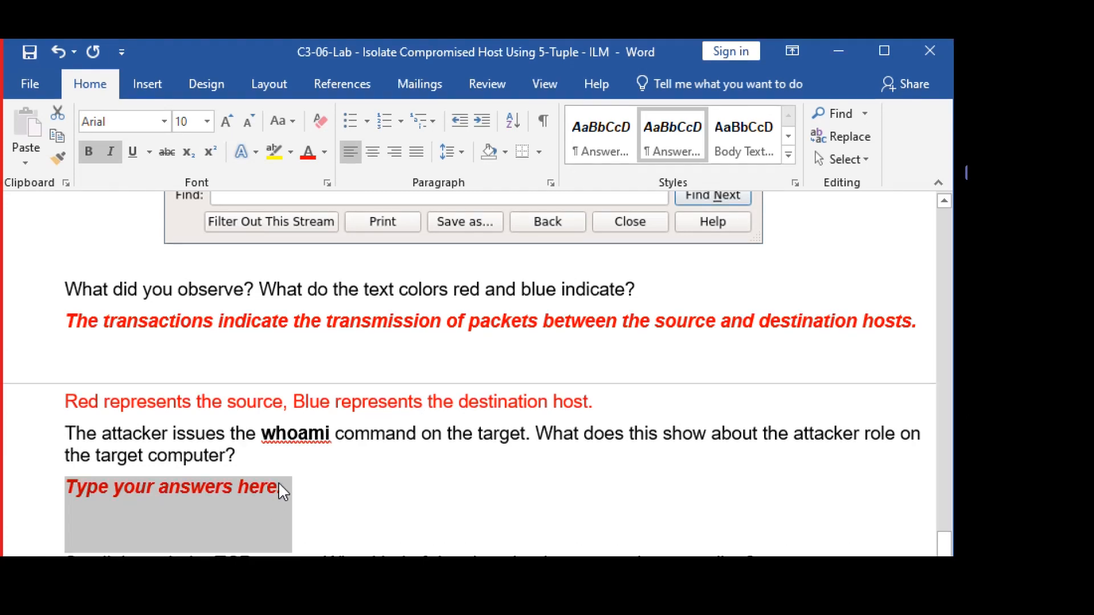
Replace the placeholder with 'It shows the current login user is root'.
click(282, 487)
key(shift+Home)
text(I)
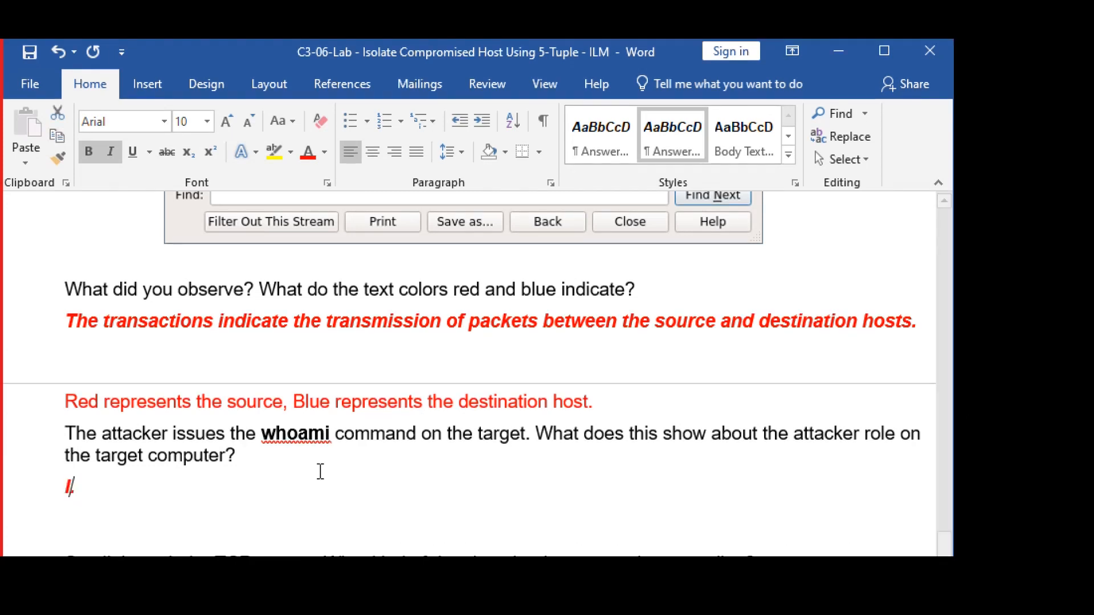
text(t shows the )
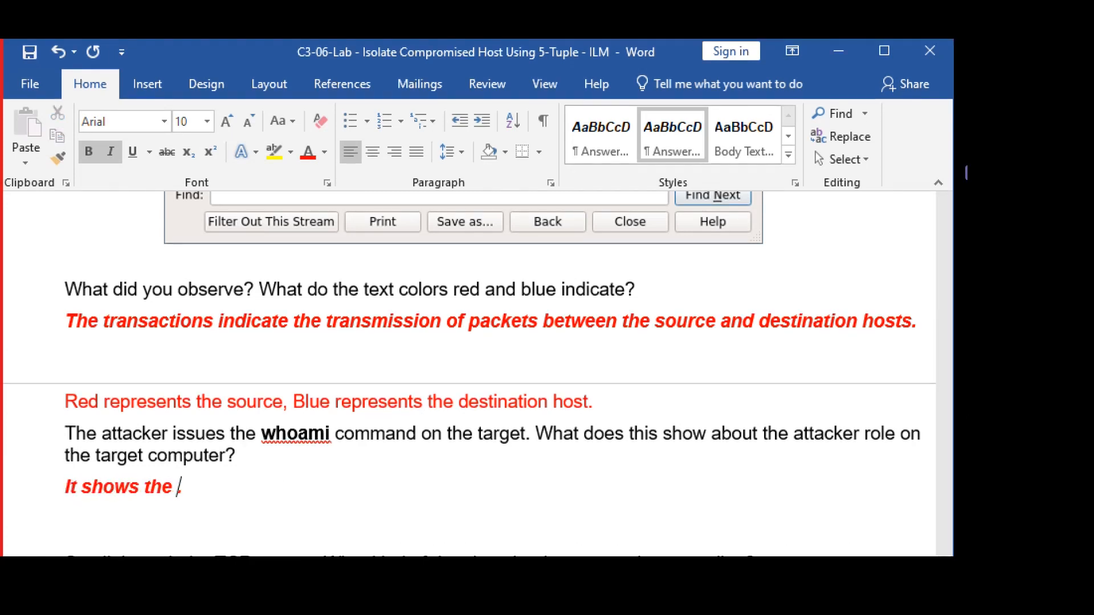
text(current )
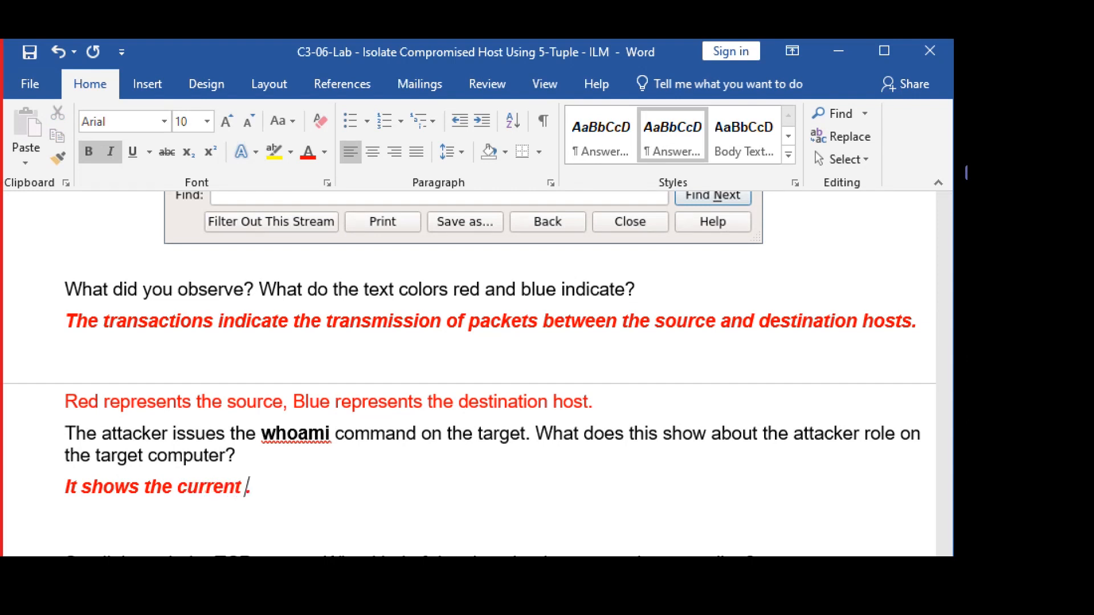
text(login u)
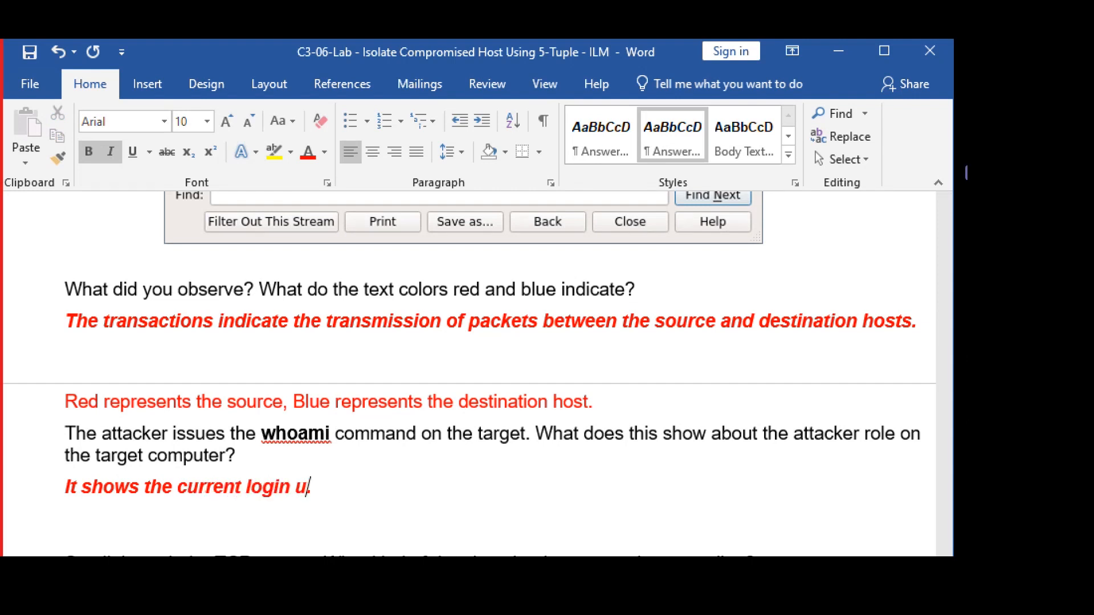
text(ser is root)
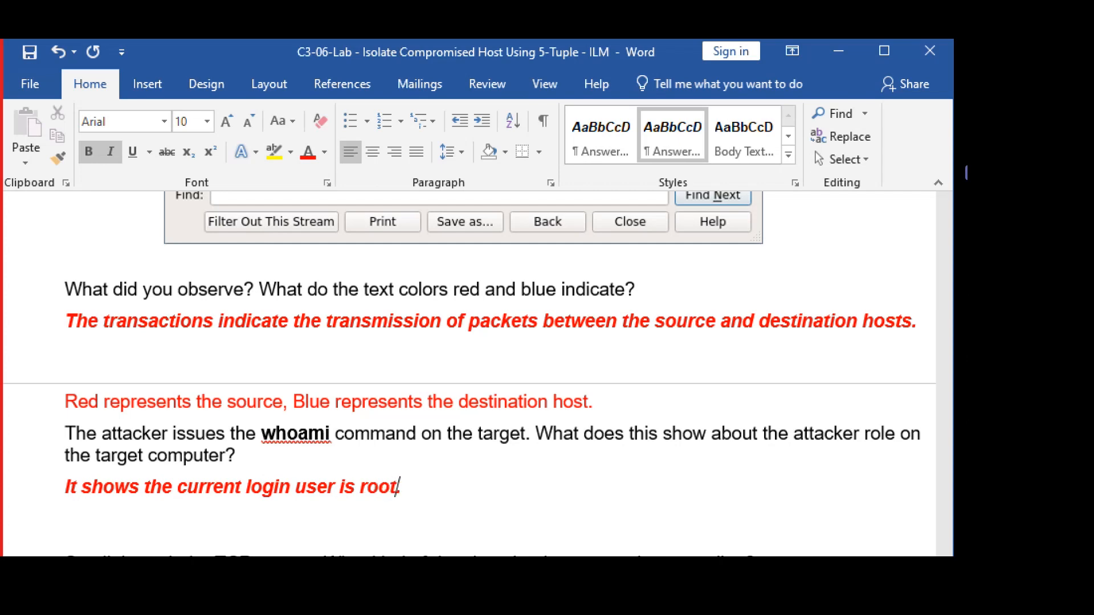
scroll(387, 461, down, 4)
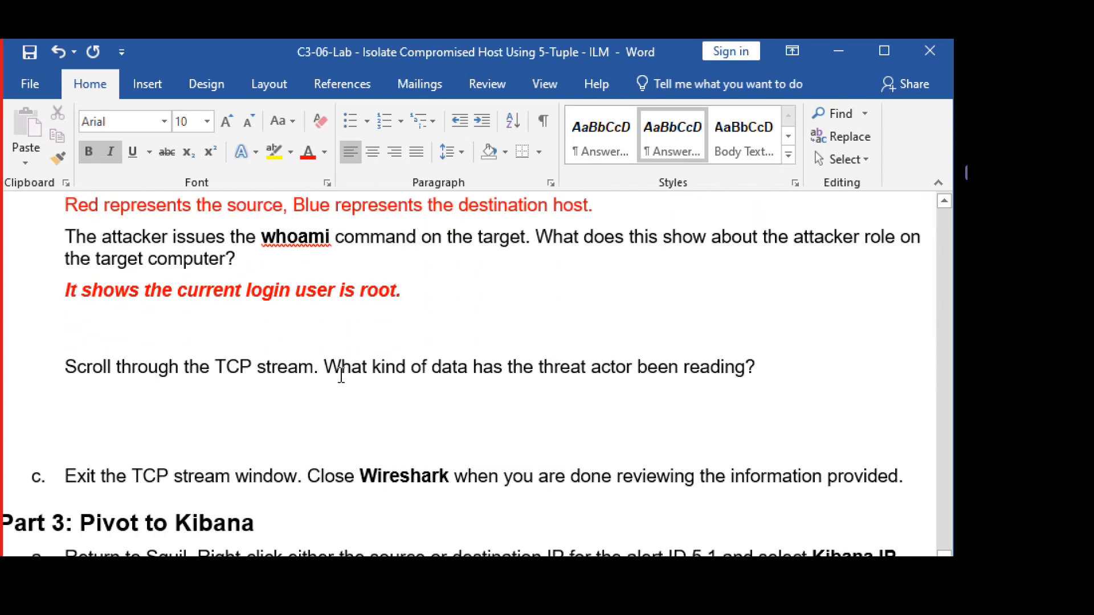
Highlight the data-read question, then scroll the Follow TCP Stream to the cat /etc/shadow output.
drag(337, 370, 735, 365)
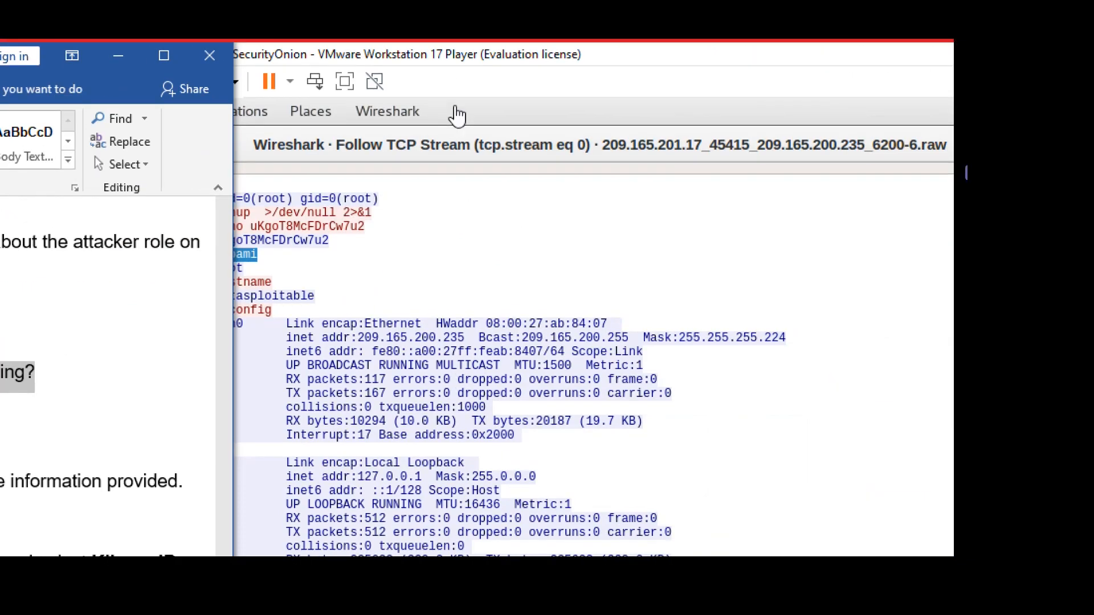
click(454, 107)
scroll(440, 323, down, 3)
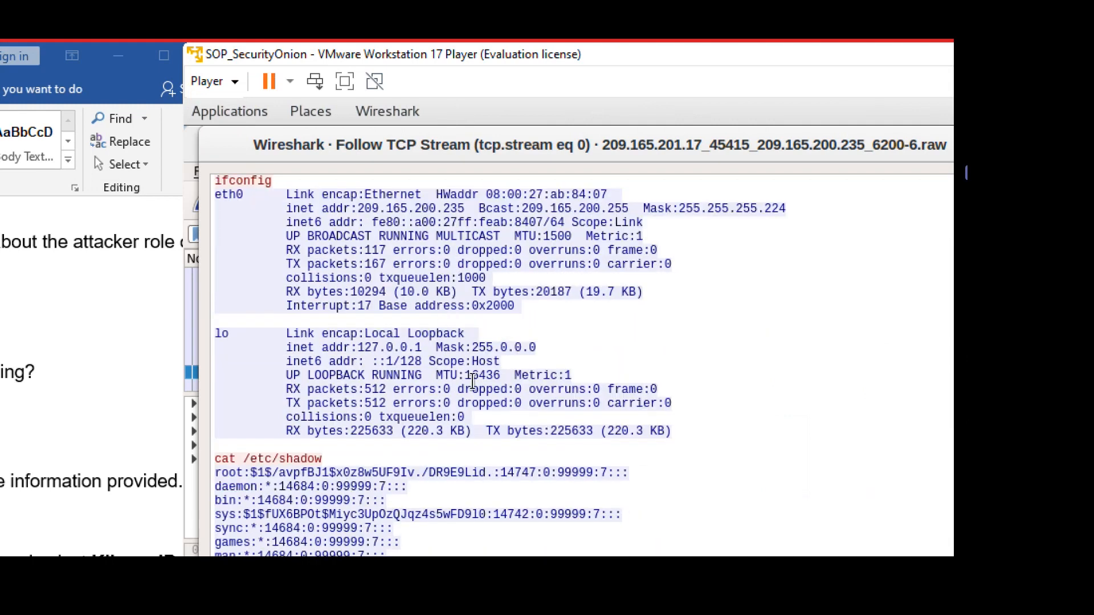
scroll(473, 381, down, 1)
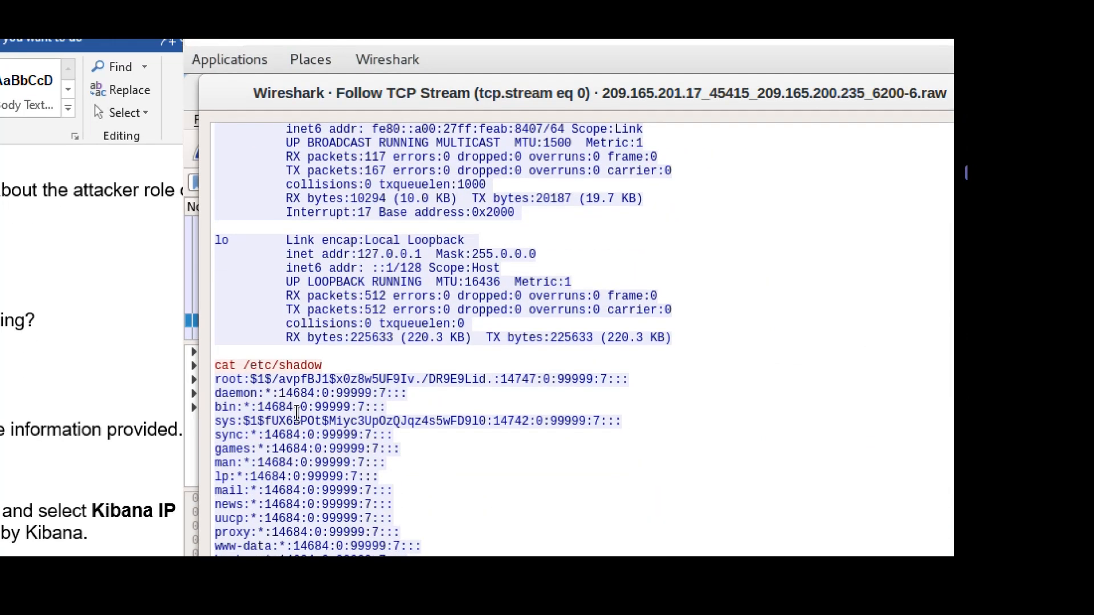
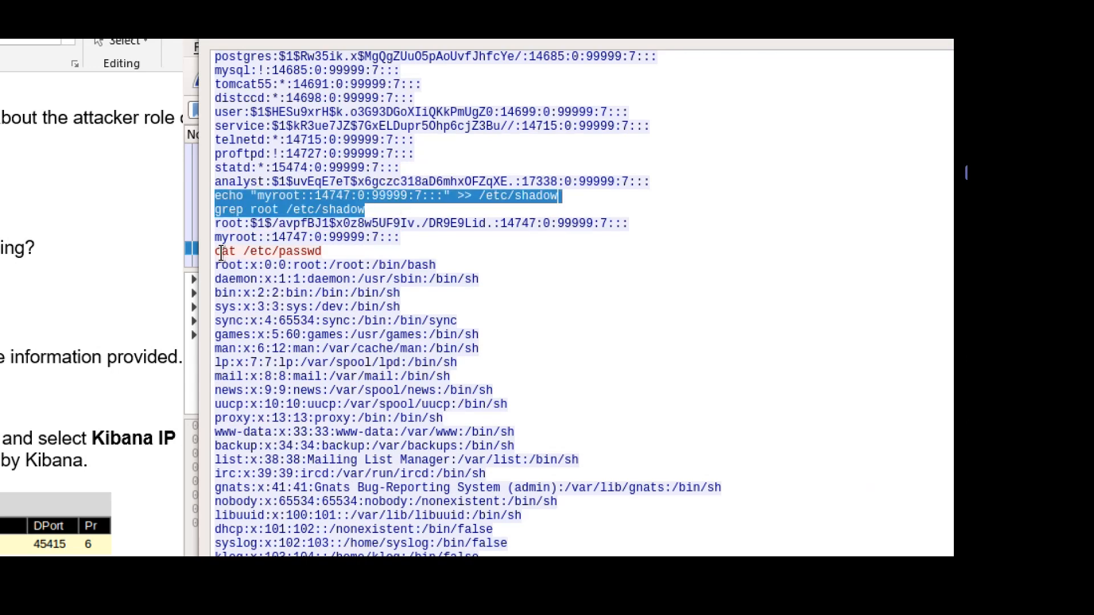
Select the cat /etc/passwd line in the TCP stream, then return to the Word worksheet.
drag(222, 251, 323, 251)
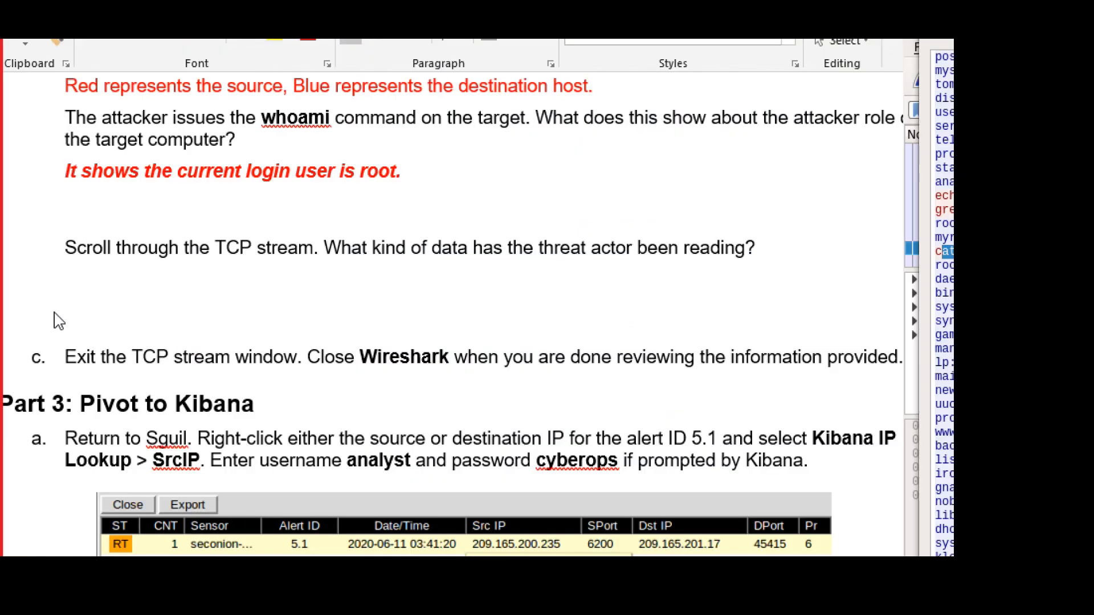
click(140, 267)
Paste an answer placeholder under the TCP stream question and make it red.
click(143, 268)
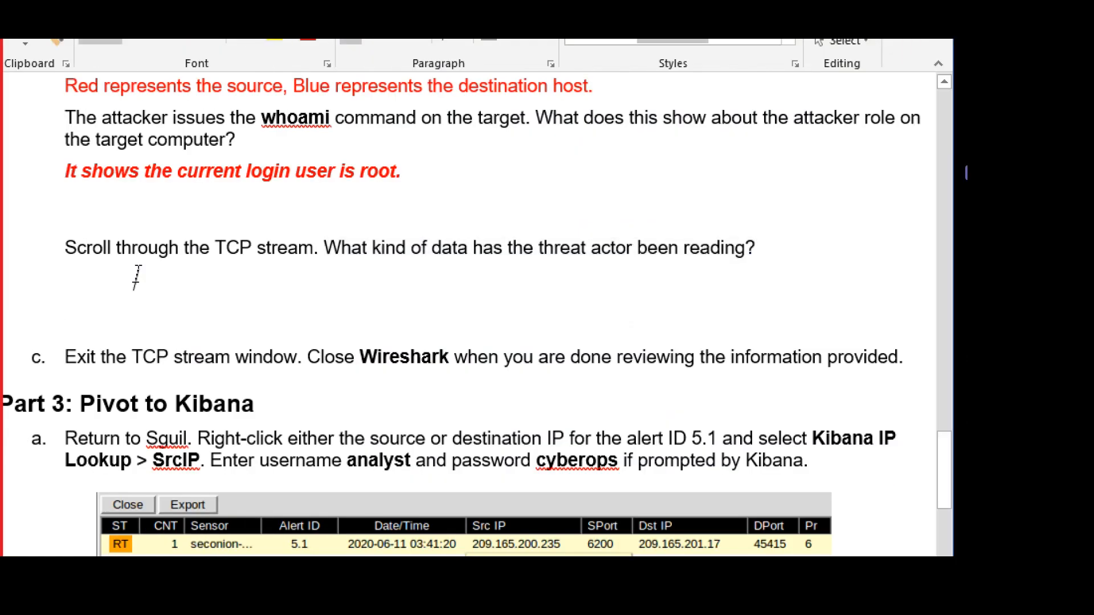
key(ctrl+v)
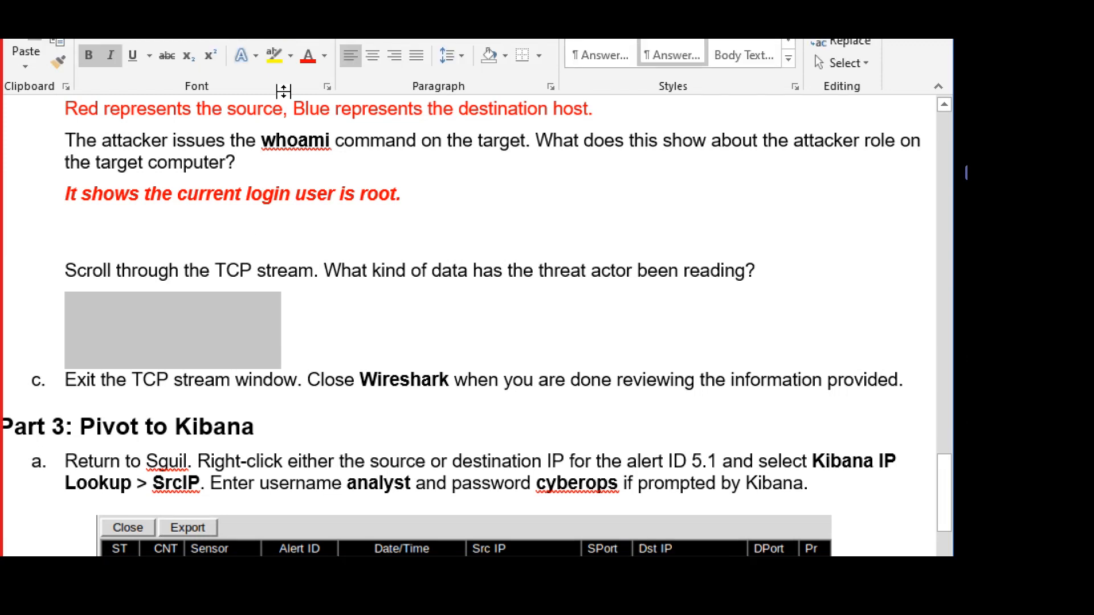
click(307, 105)
Replace the placeholder with 'The threat actor is reading the passwd and shadow files… login details'.
click(268, 354)
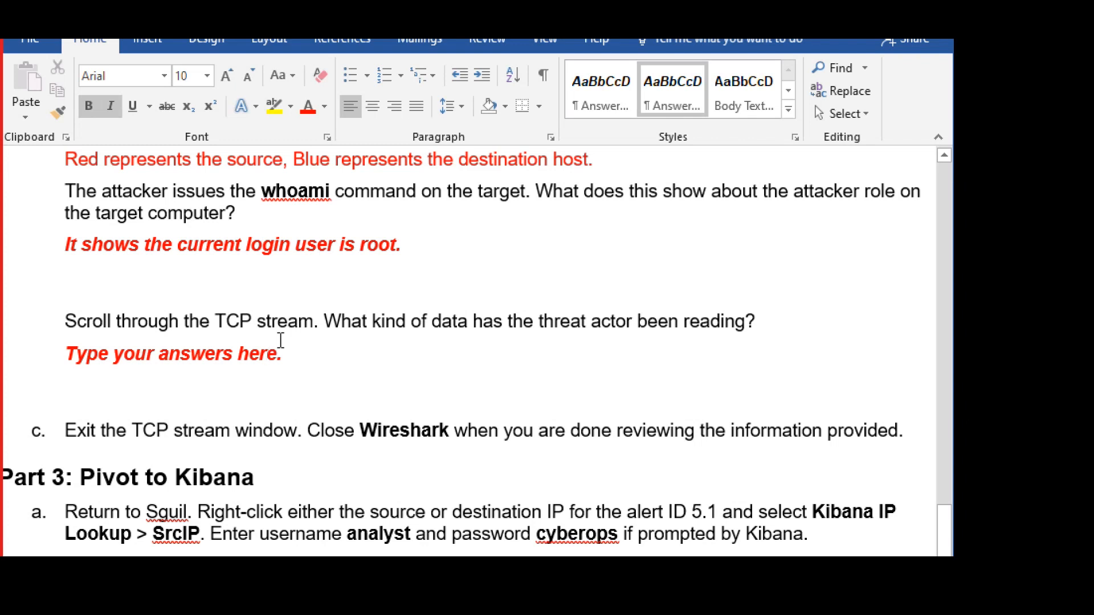
key(shift+Home)
key(Delete)
key(Delete)
text(The thr)
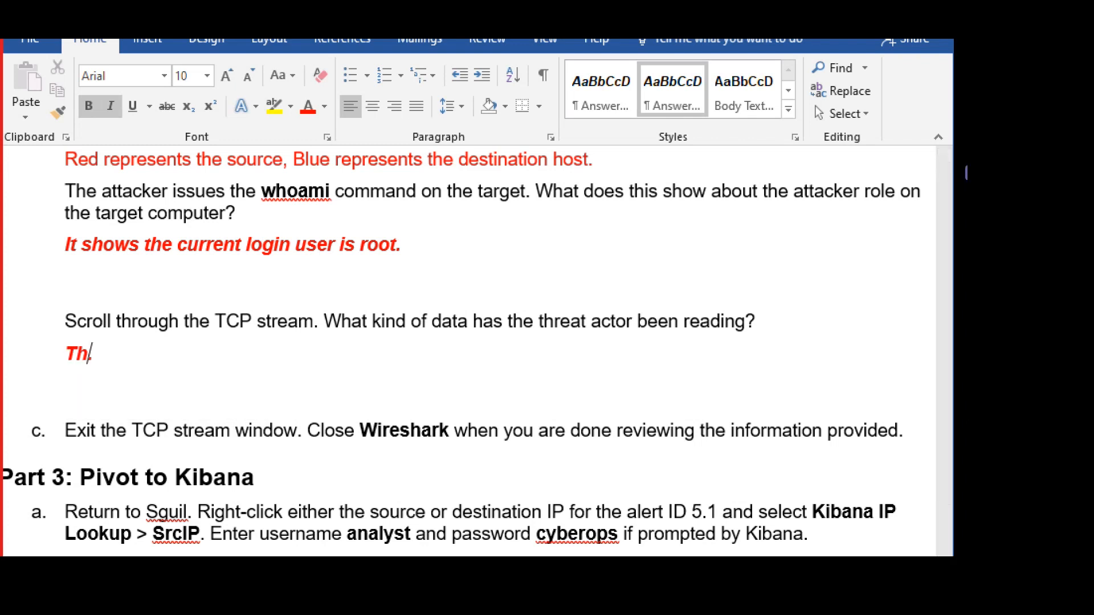
text(eat actor is )
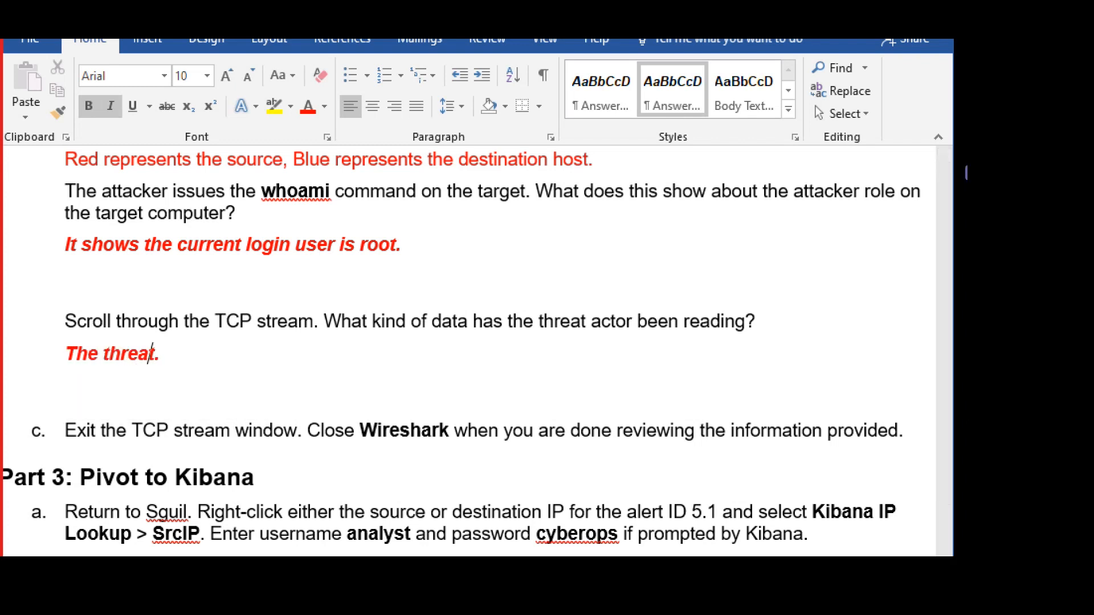
text(reading the)
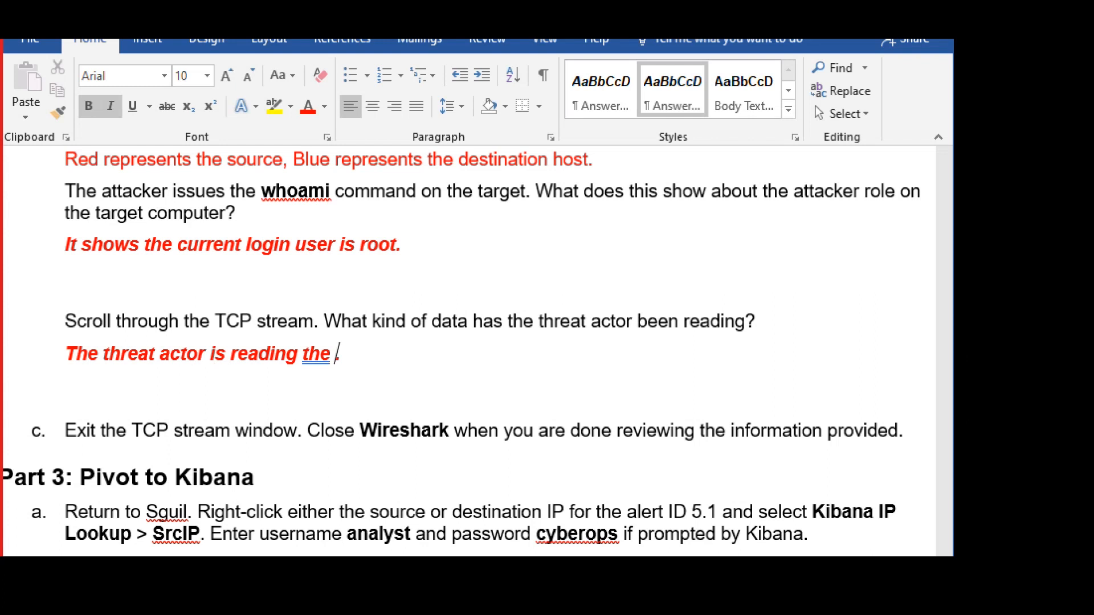
text( passwd and)
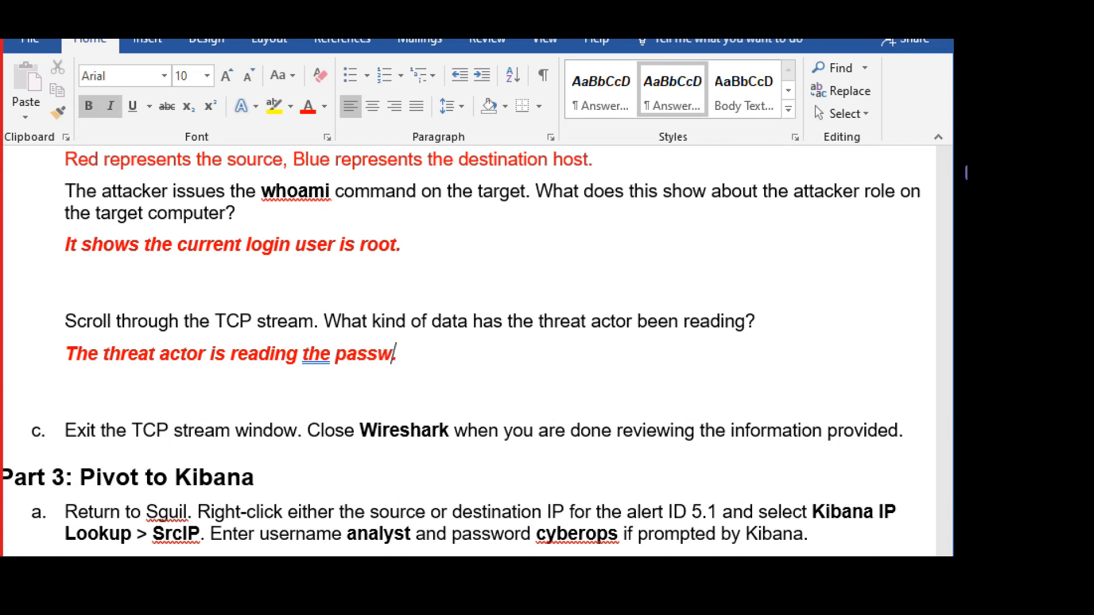
text( shadow fi)
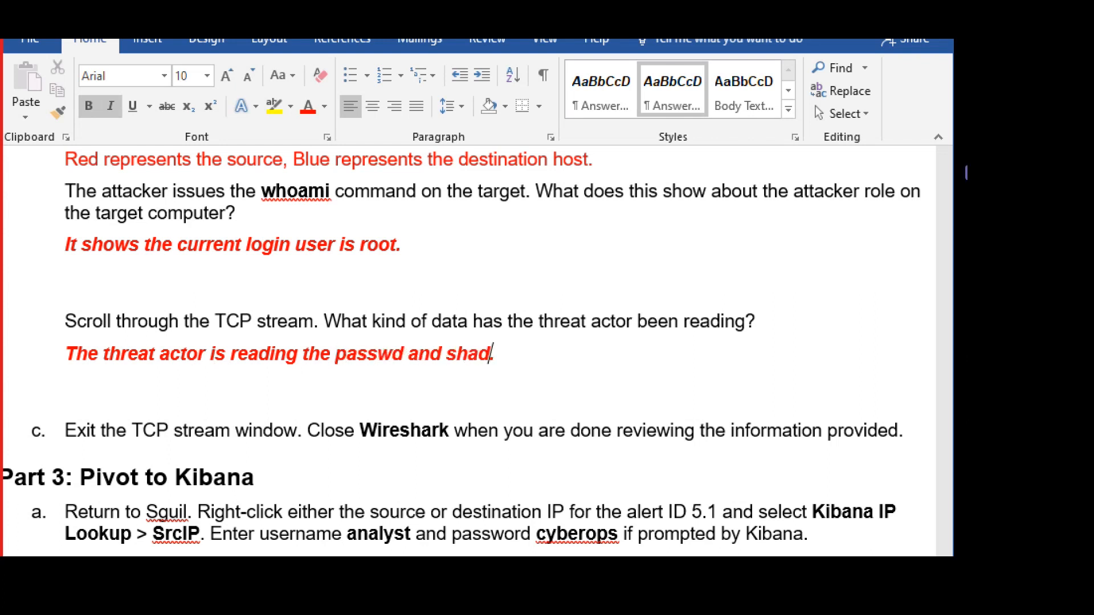
text(les)
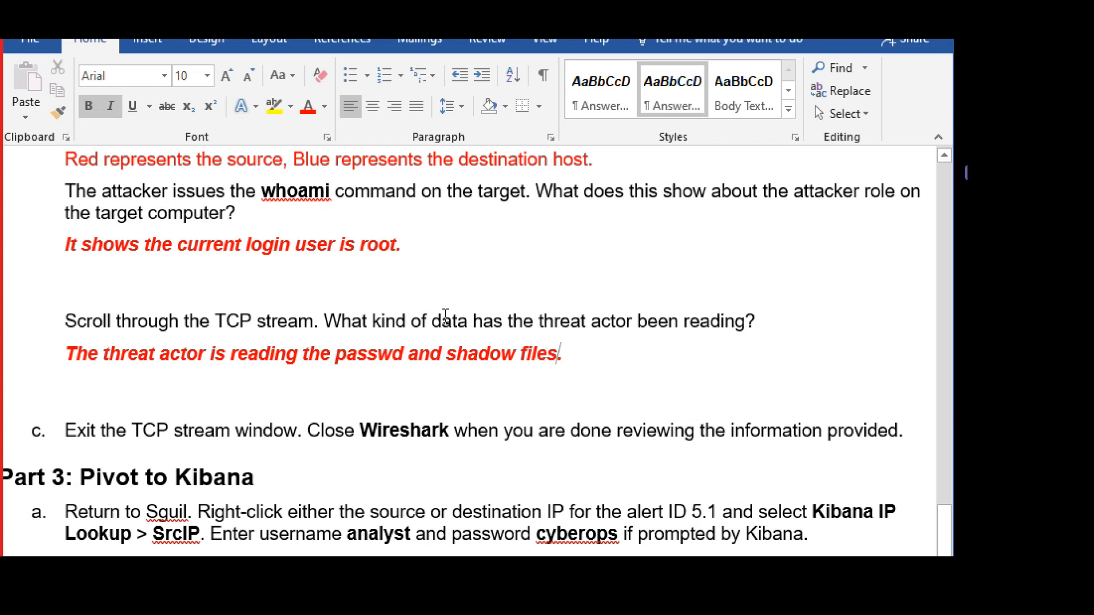
text(, which con)
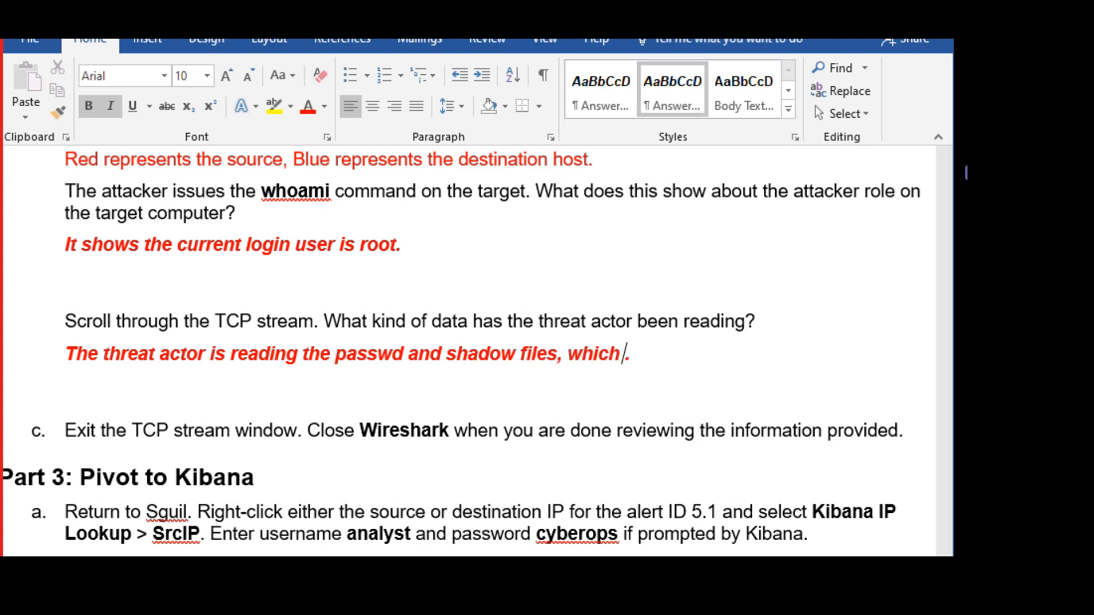
key(BackSpace)
text(ntains th)
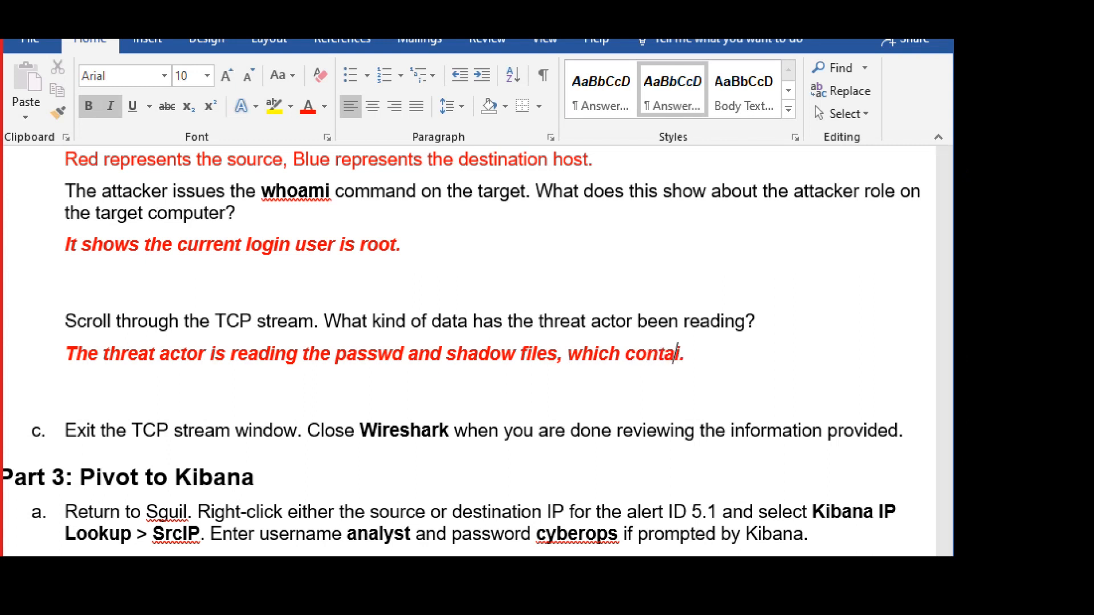
text(e user)
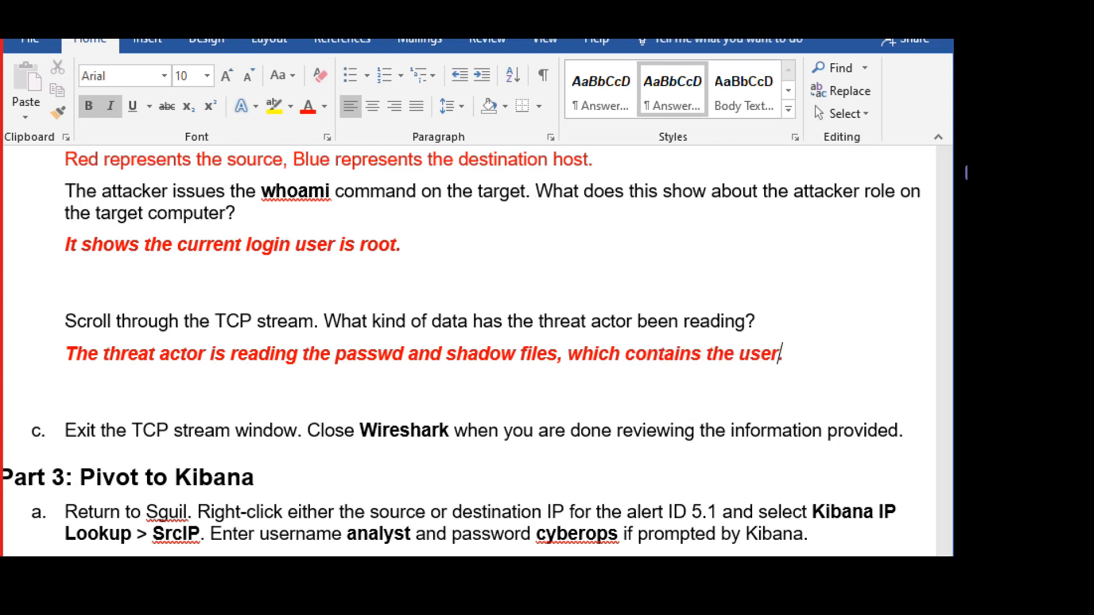
text(id and )
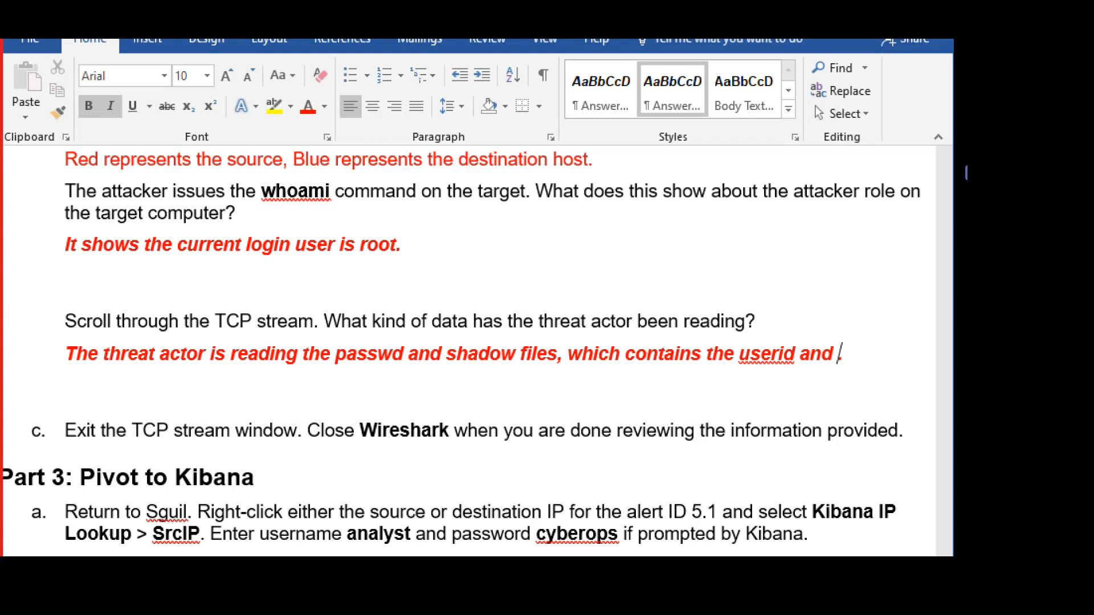
text(other d)
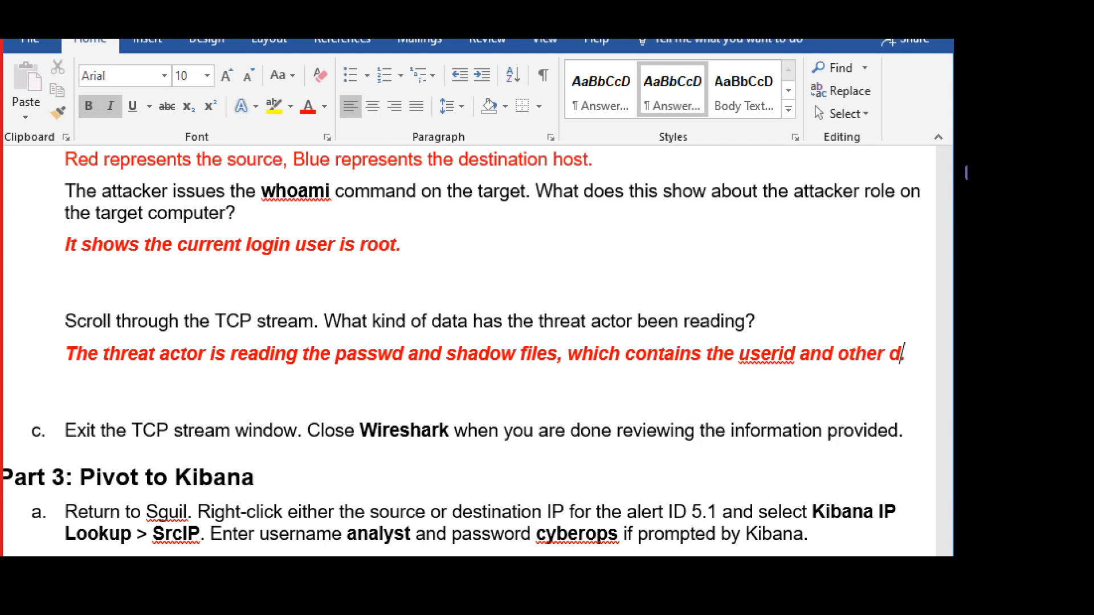
key(BackSpace)
text(login de)
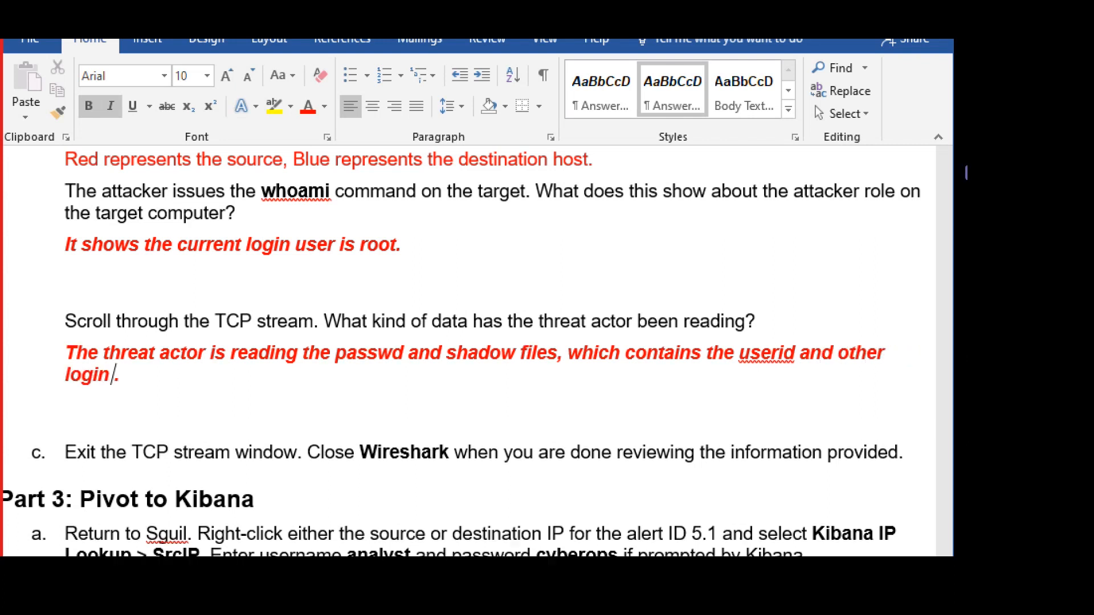
text(taol)
key(BackSpace)
key(BackSpace)
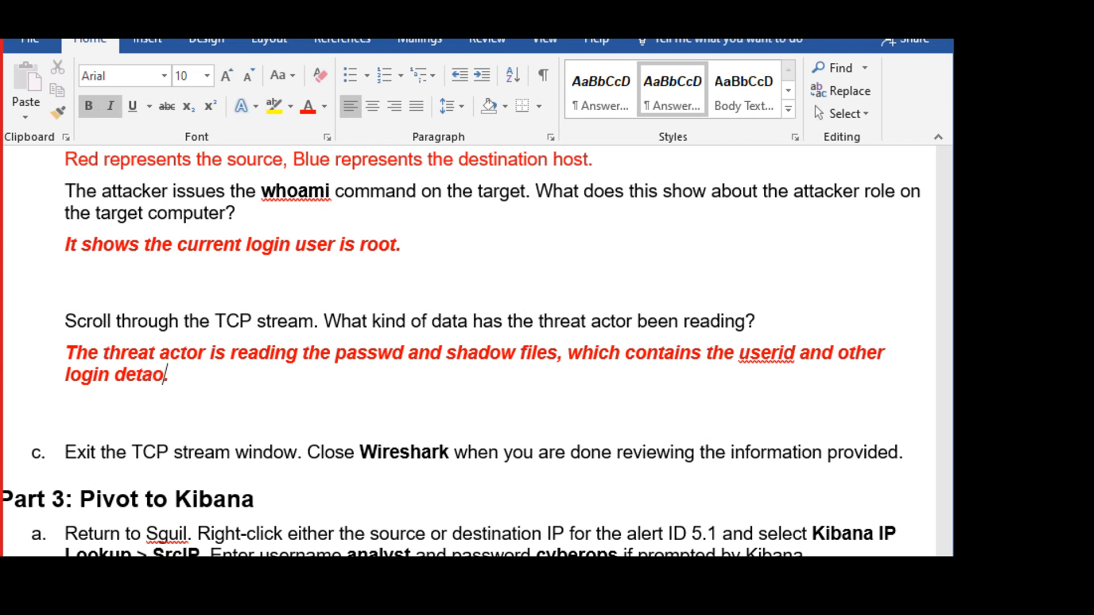
text(ils)
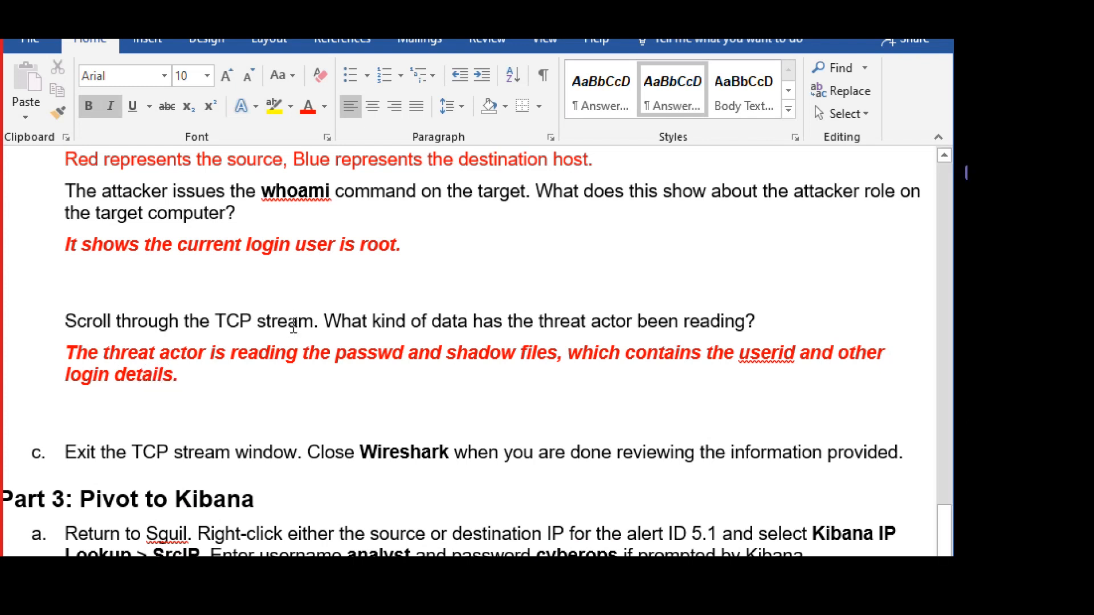
scroll(297, 327, down, 2)
scroll(296, 328, down, 2)
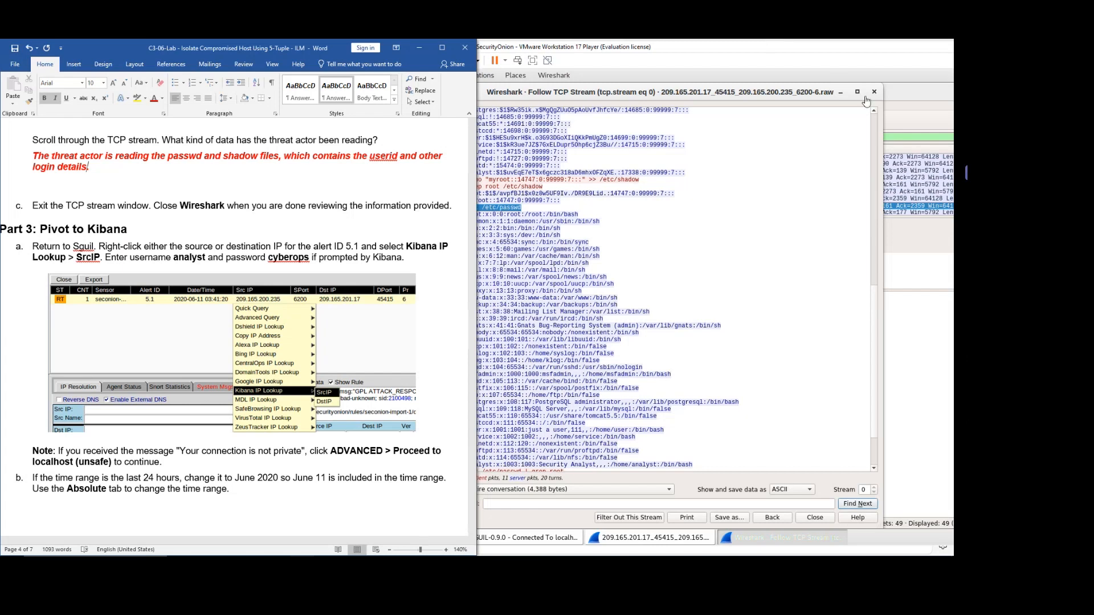
Close the Follow TCP Stream view and Wireshark, and dismiss the raw-file notice.
click(876, 95)
click(874, 93)
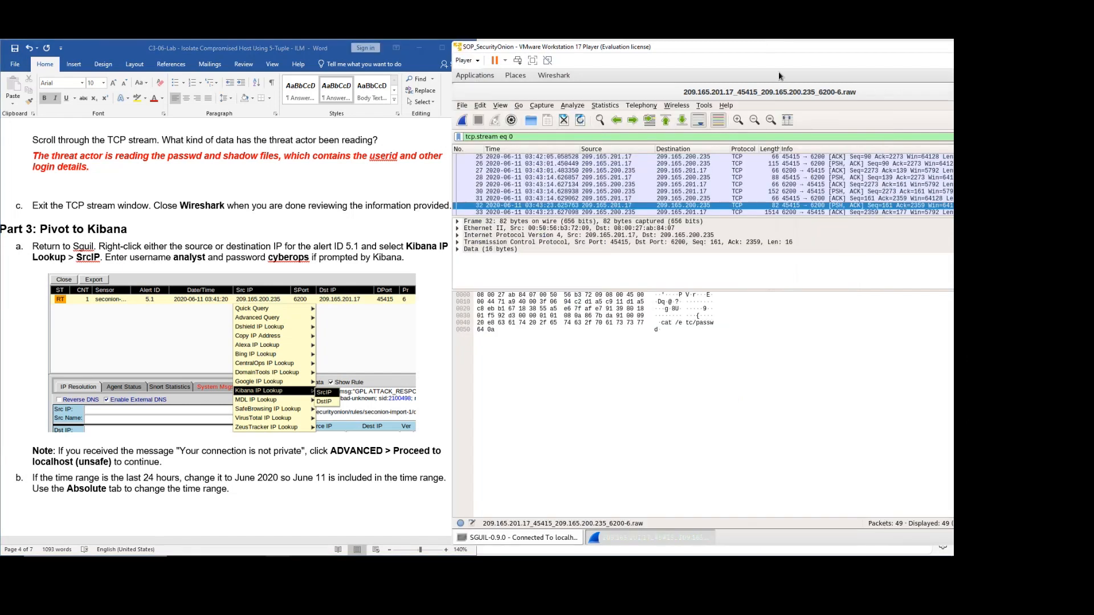
drag(748, 54, 606, 57)
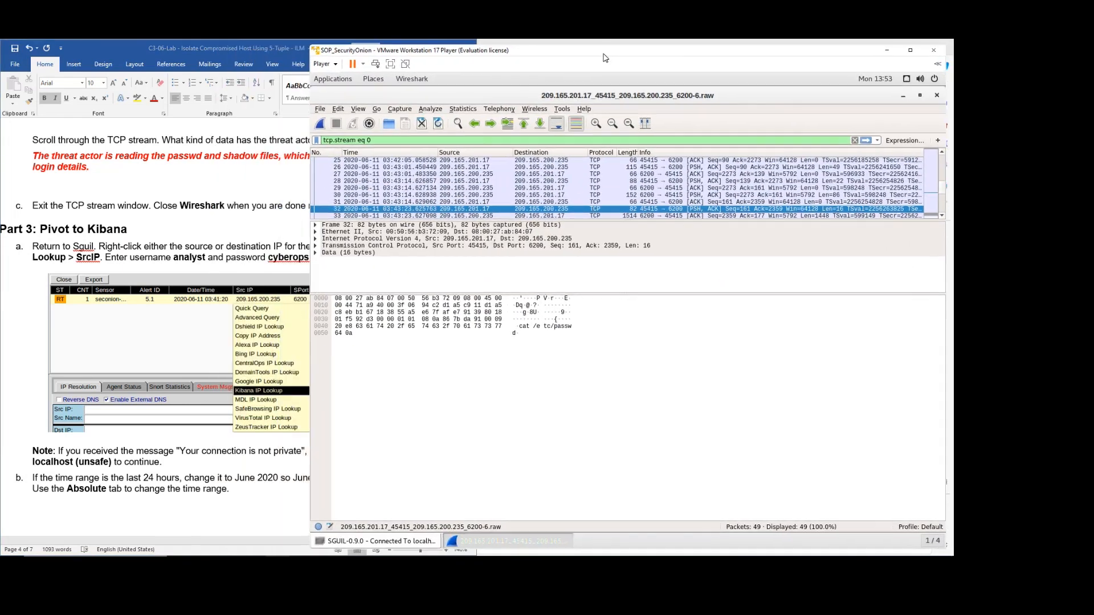
click(936, 95)
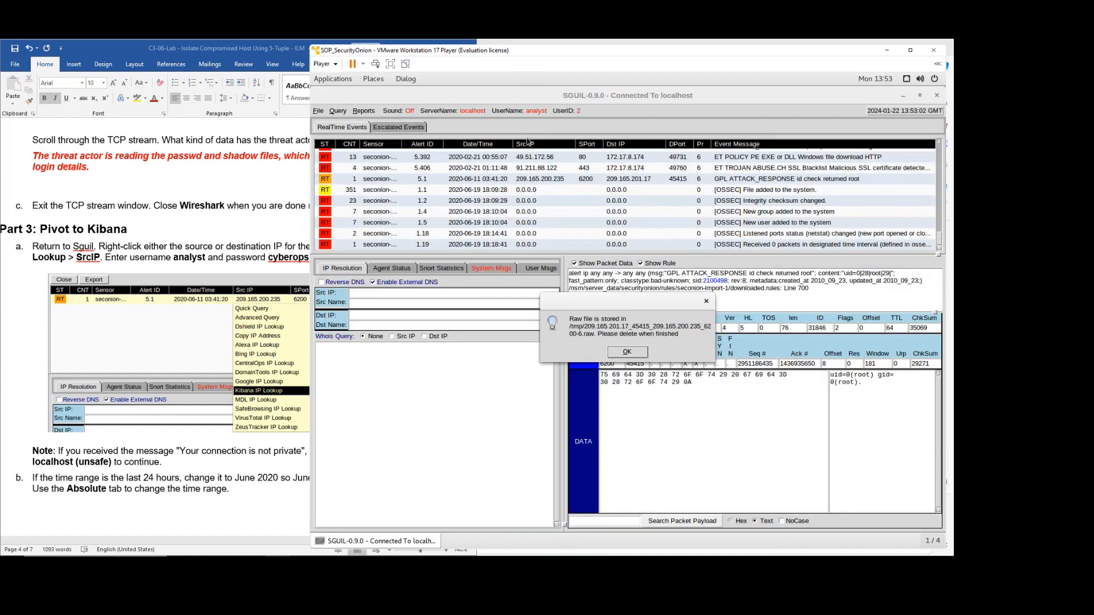
click(625, 352)
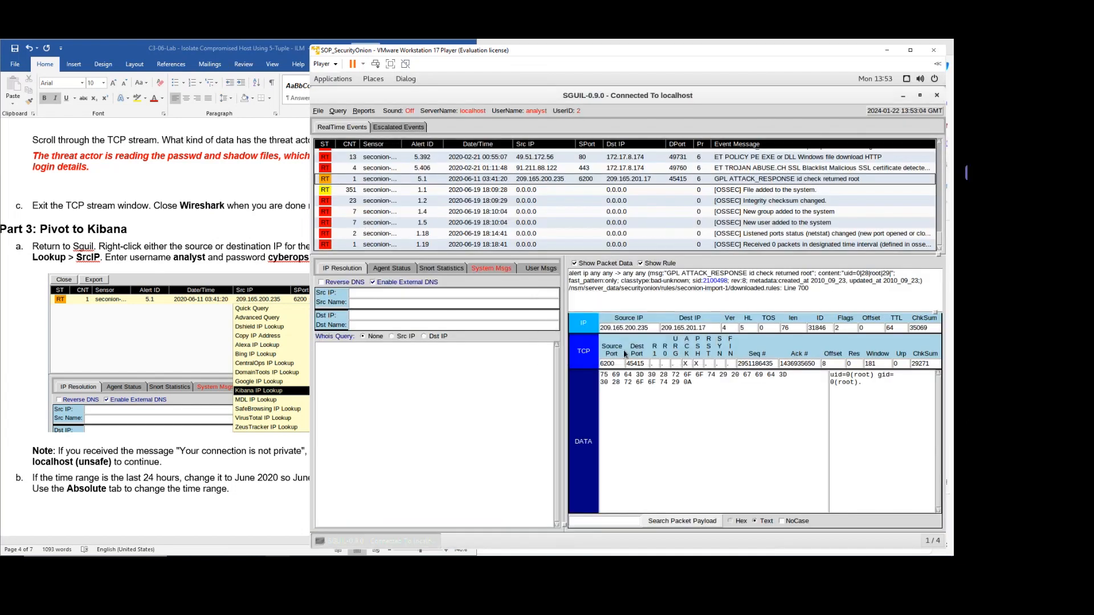
Read the Part 3: Pivot to Kibana instructions and place Sguil's alert list beside them.
click(185, 227)
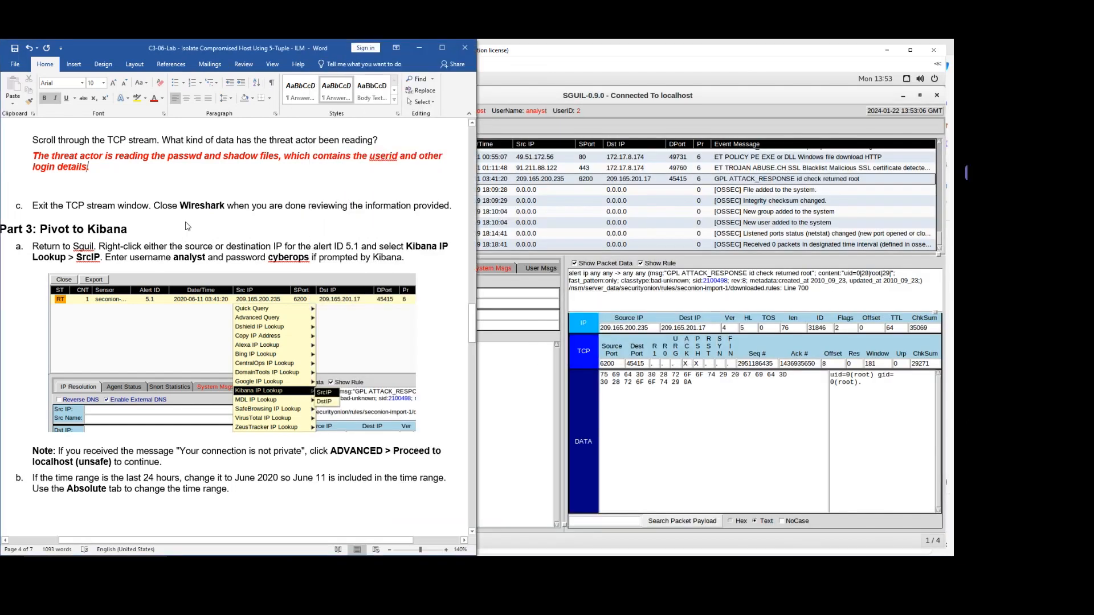
scroll(181, 269, down, 1)
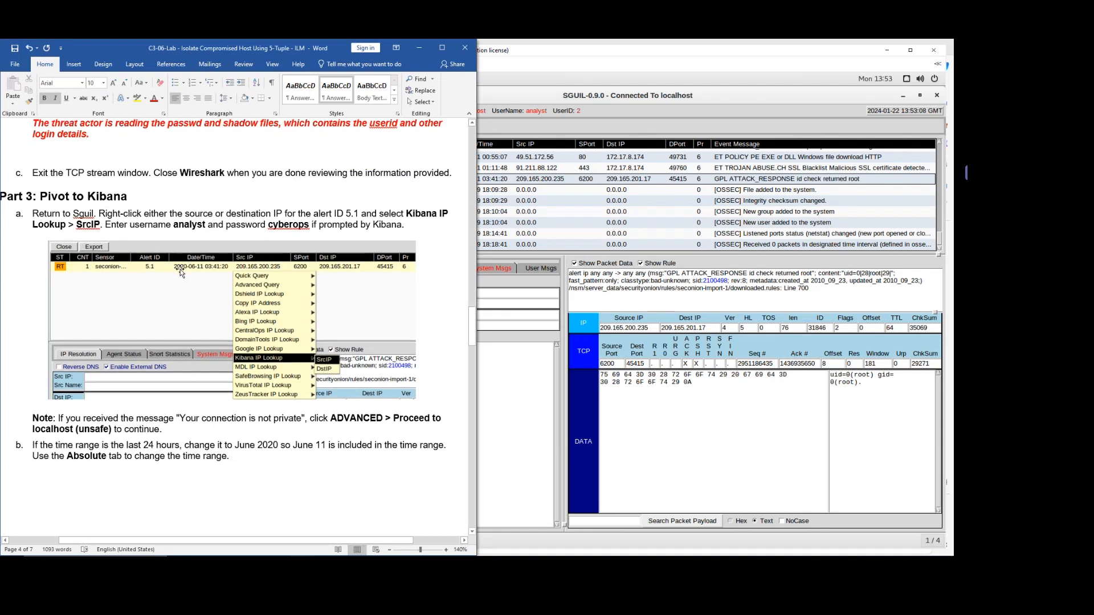
scroll(180, 273, down, 1)
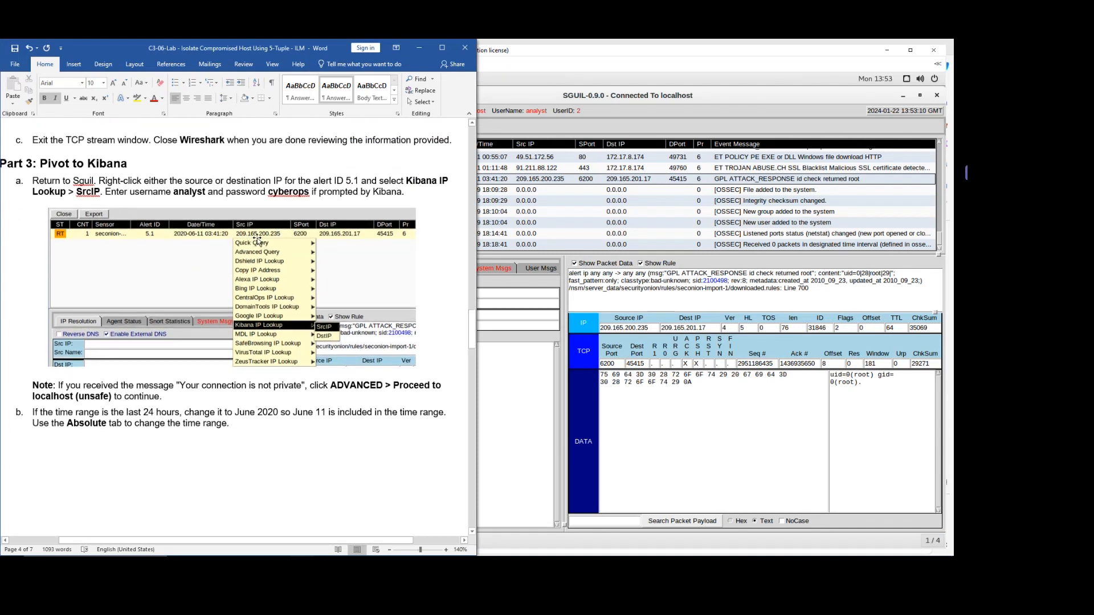
click(637, 79)
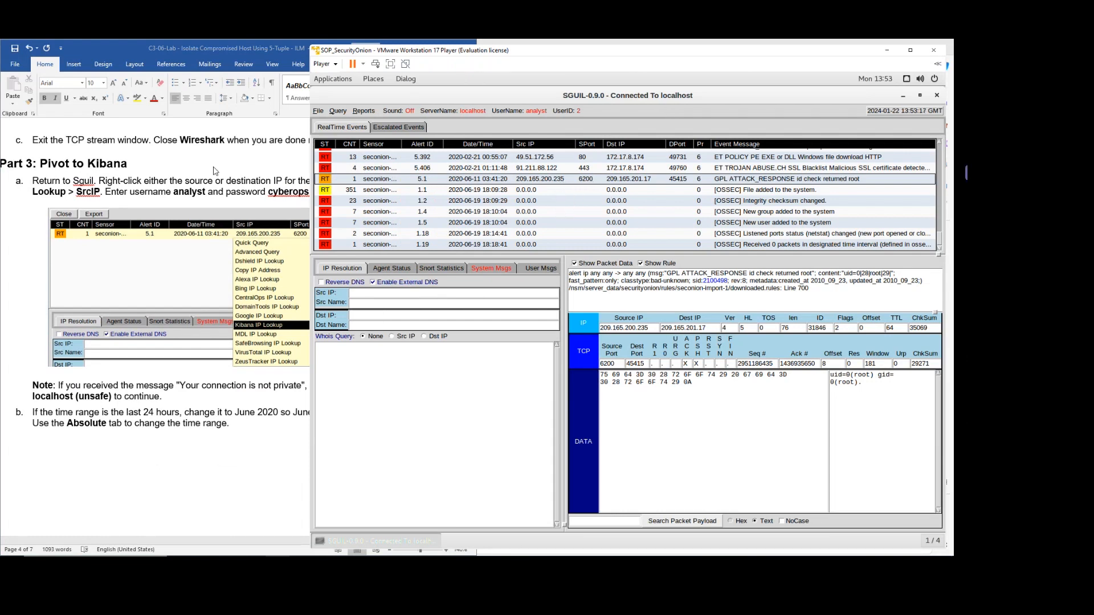
click(189, 184)
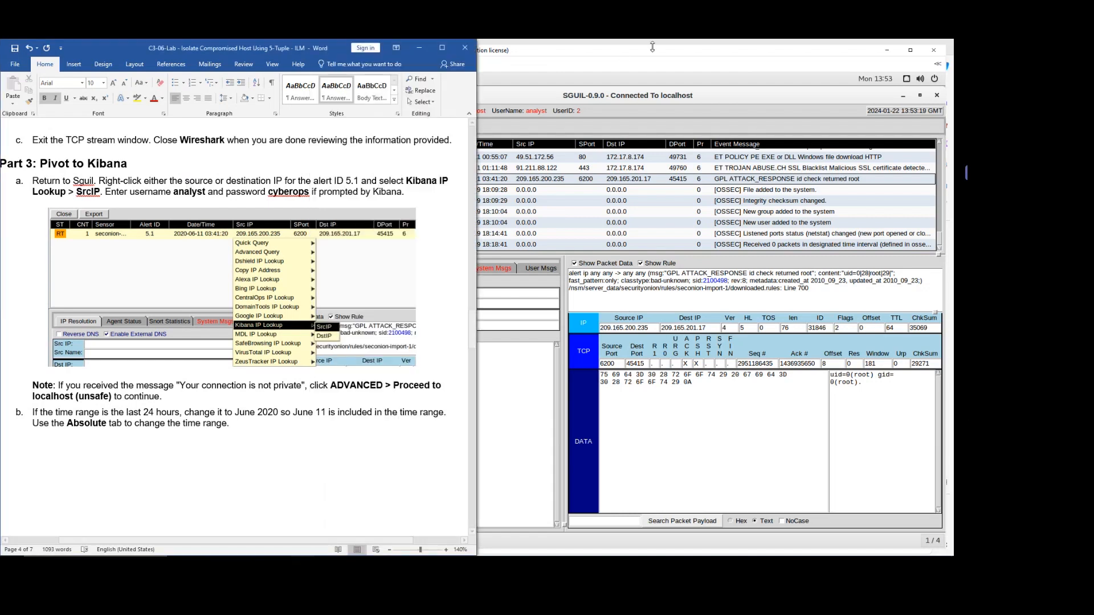
drag(623, 57, 731, 55)
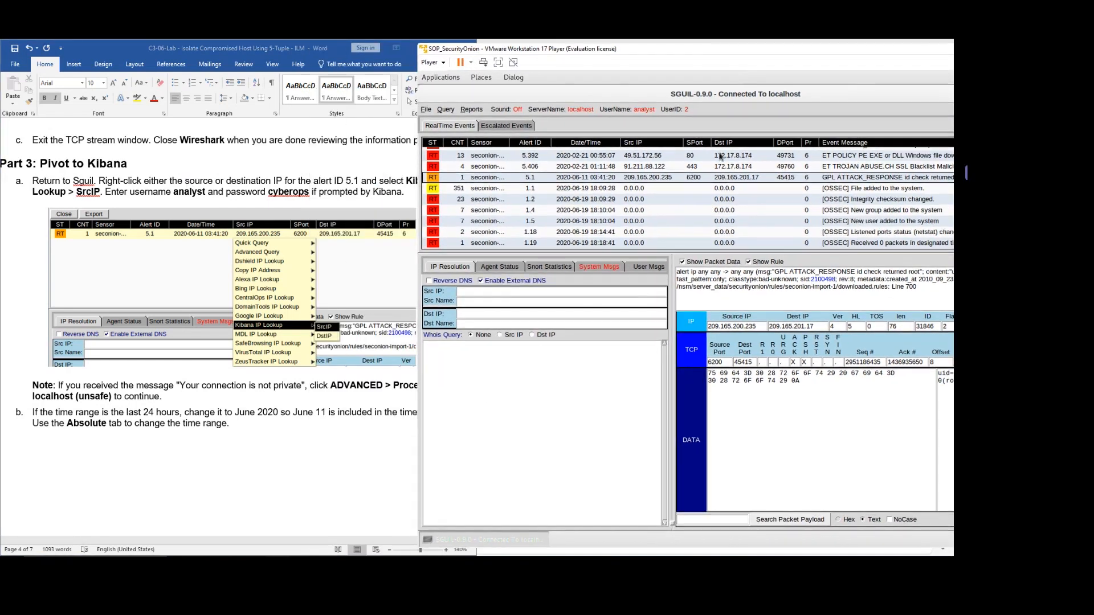
Look up alert 5.1's source IP 209.165.200.235 via Kibana IP Lookup > SrcIP.
click(662, 179)
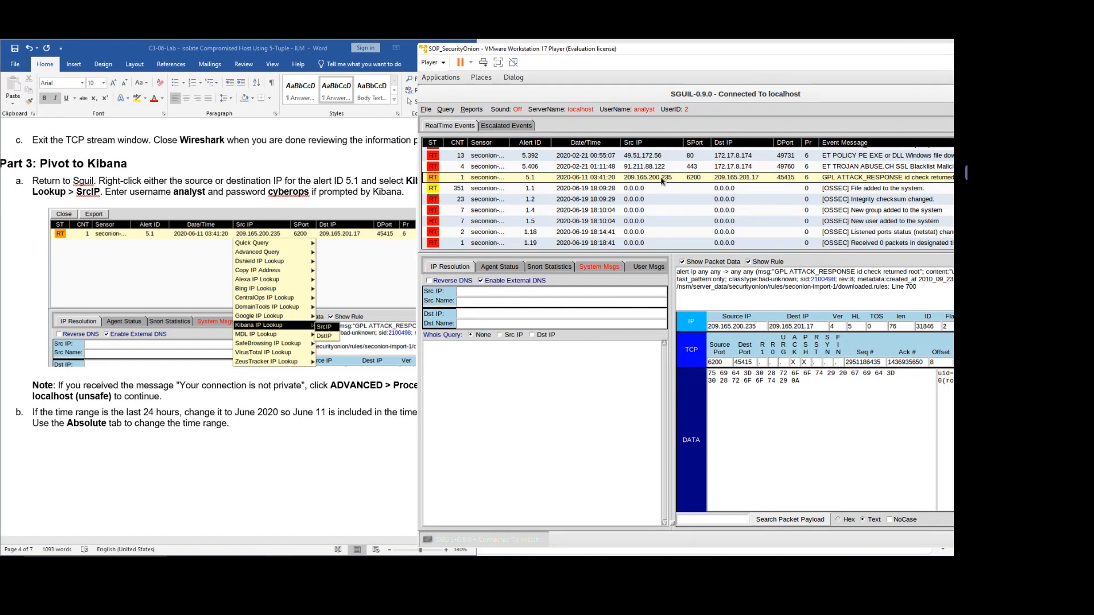
right_click(662, 180)
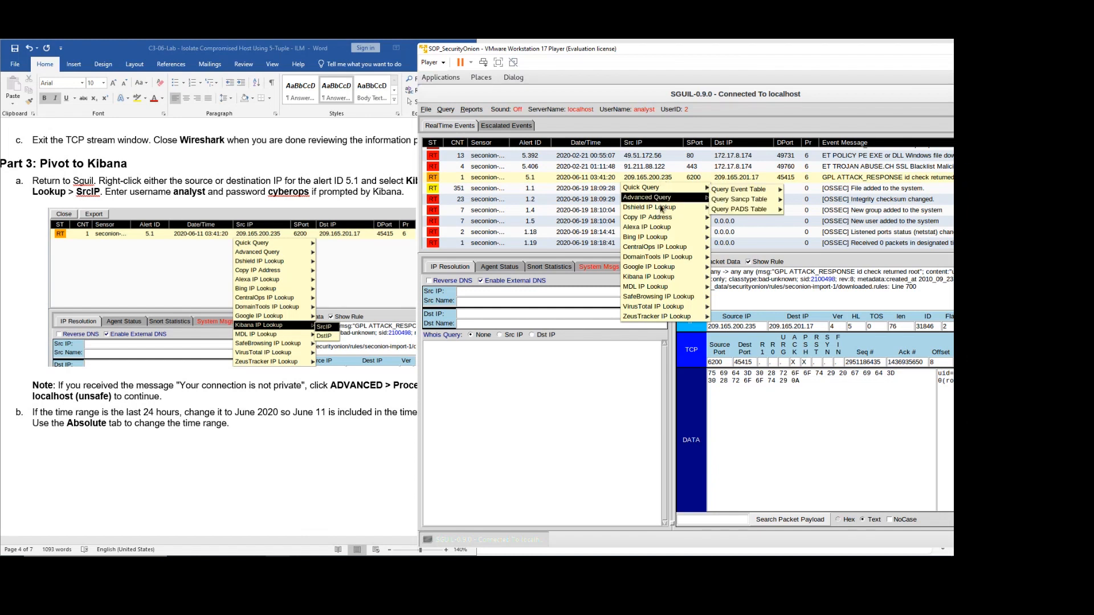
mouse_move(674, 280)
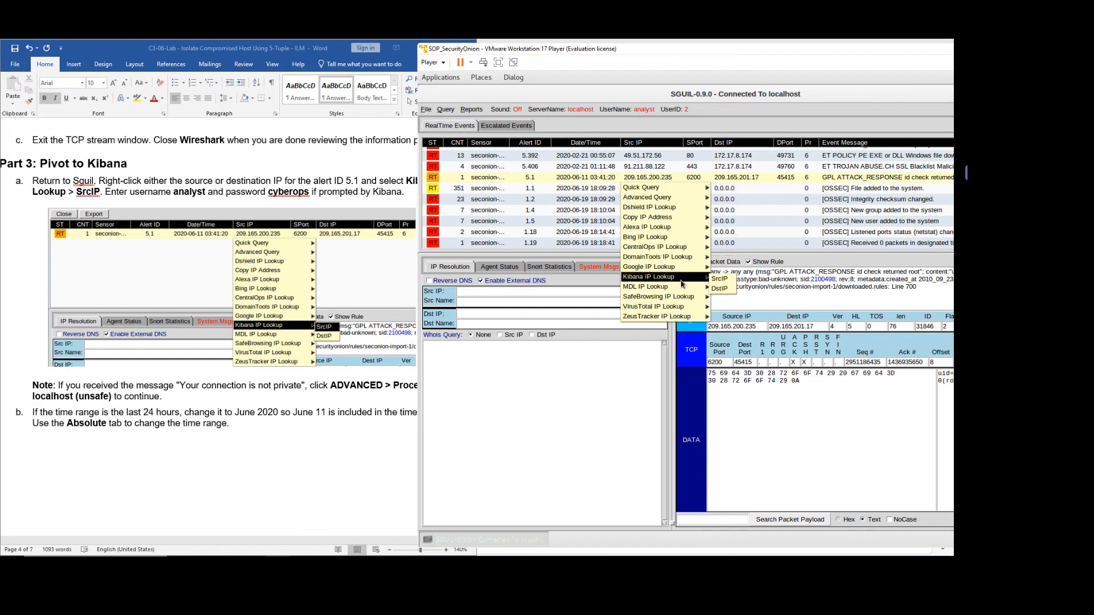
click(720, 279)
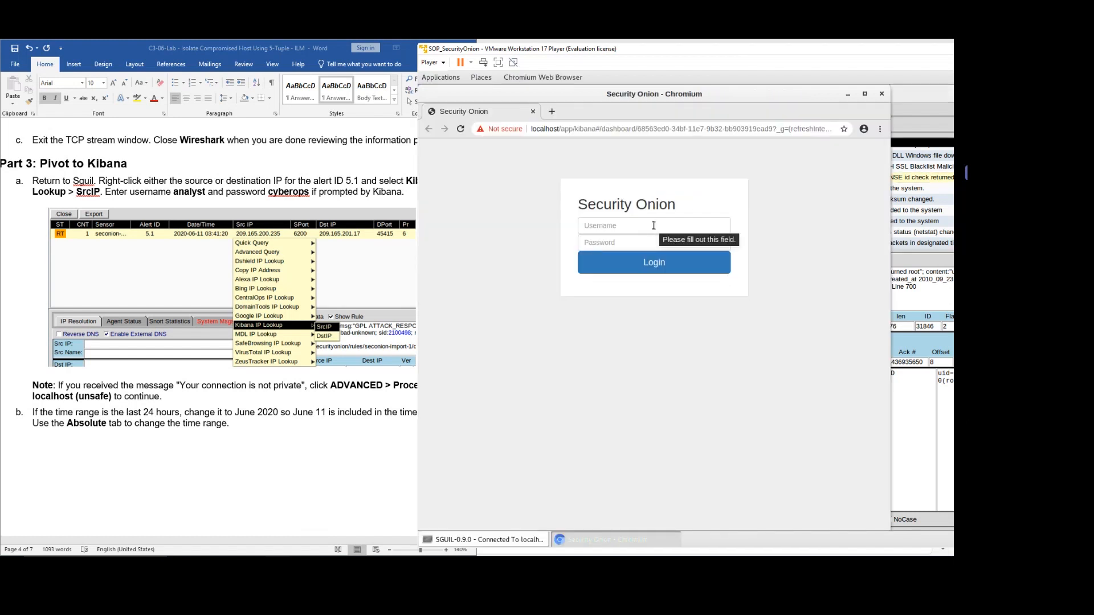
Sign in to Security Onion with the analyst username and the lab password.
click(654, 225)
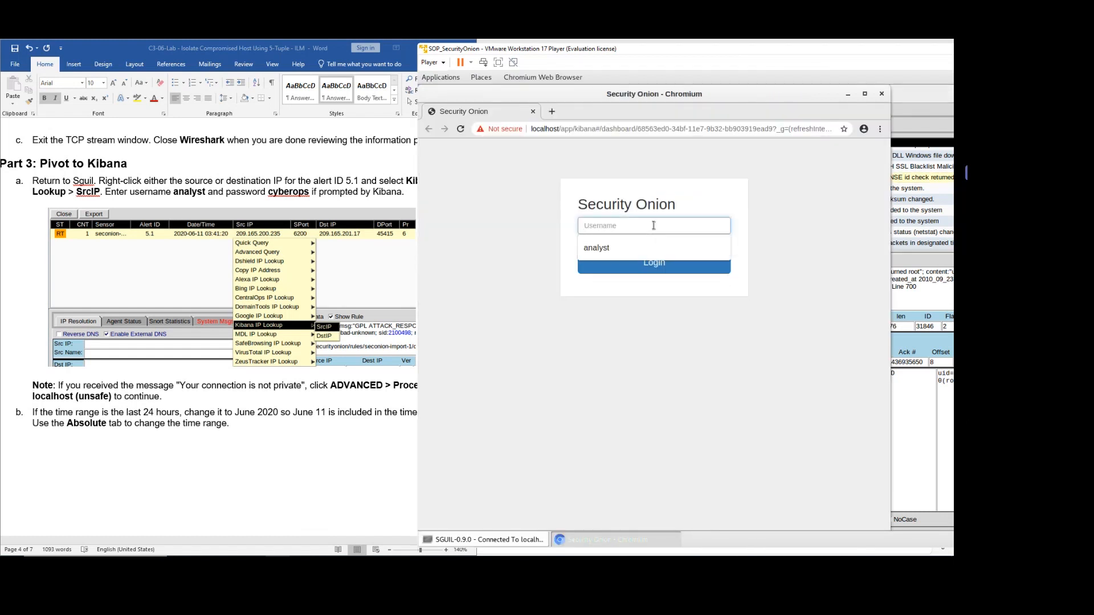
text(anly)
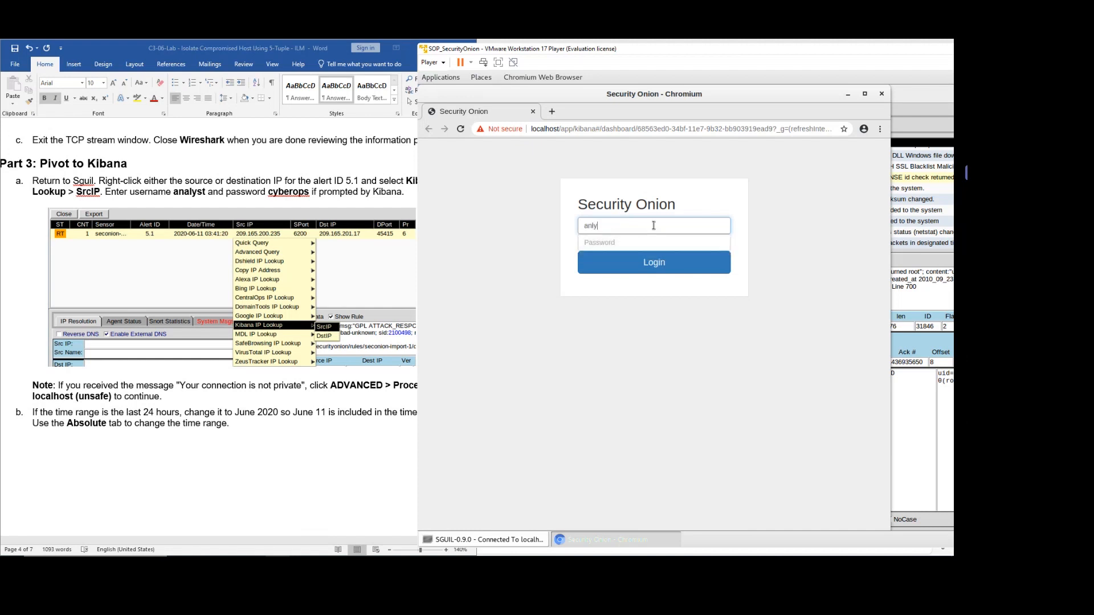
key(BackSpace)
text(a)
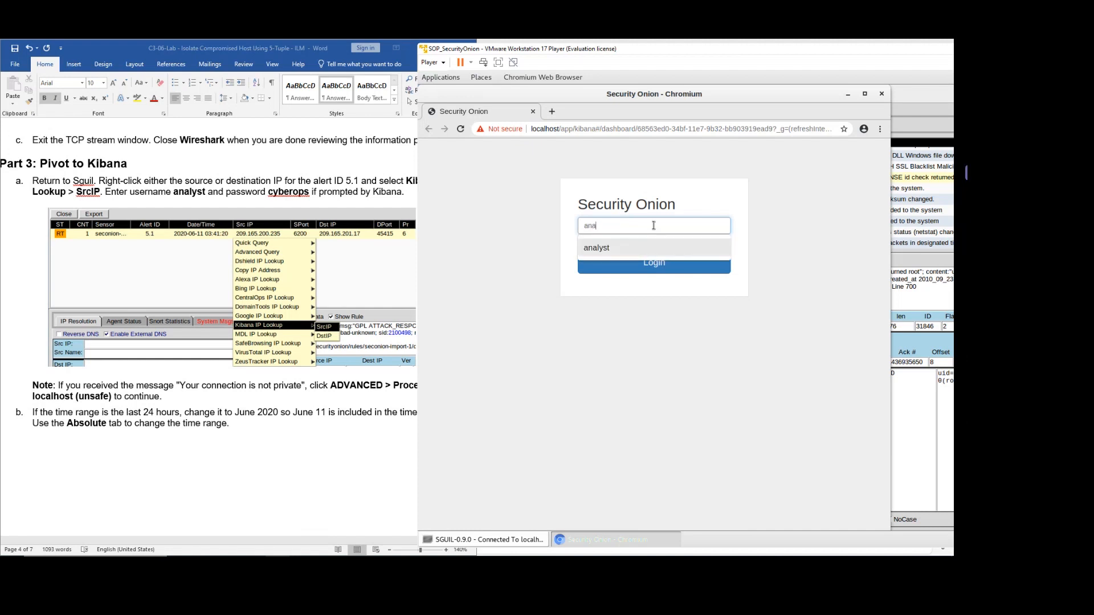
key(Down)
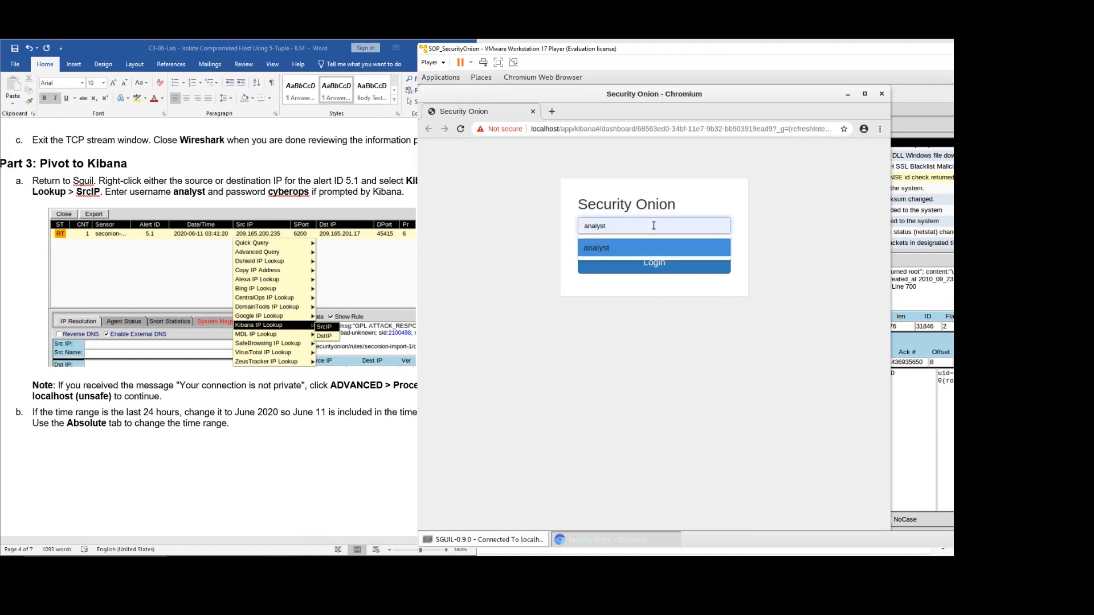
key(Tab)
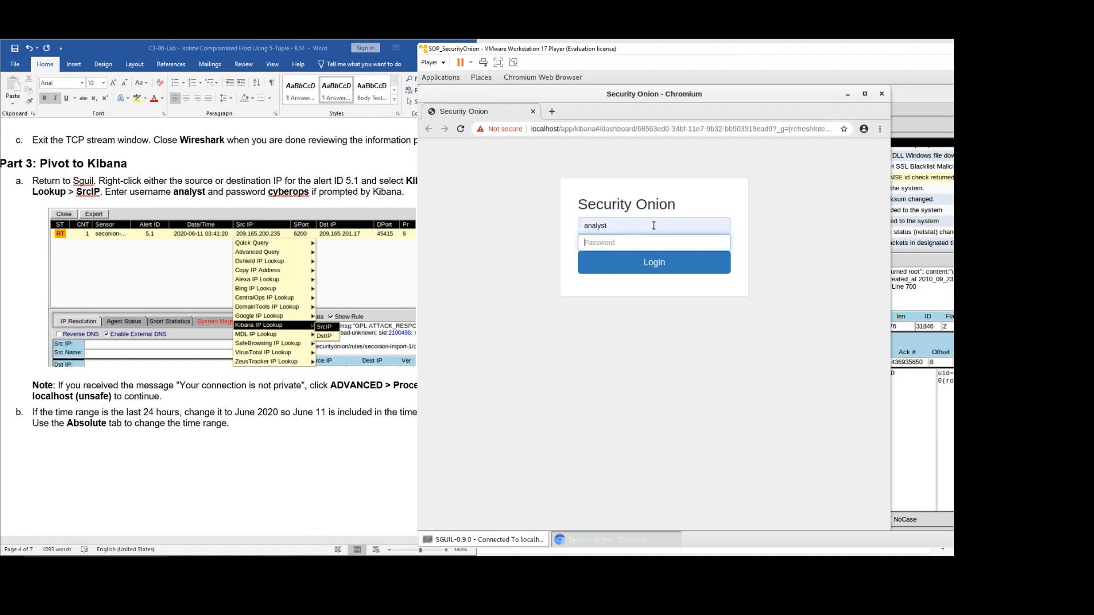
text(c)
key(Return)
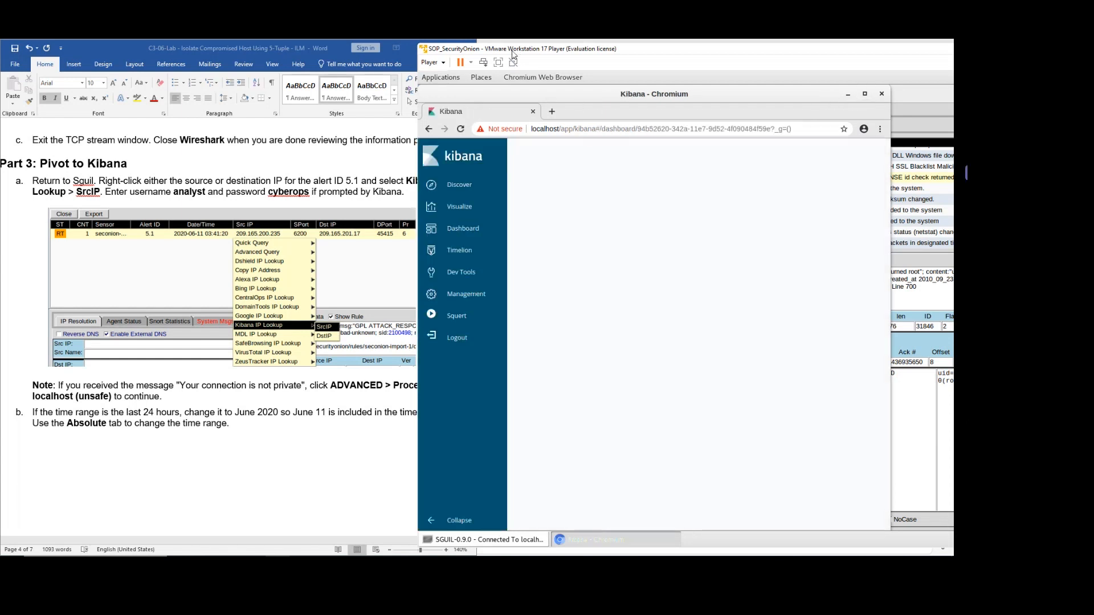
Let the Kibana Overview dashboard load, showing 0 logs for the last 24 hours.
drag(512, 52, 564, 55)
scroll(237, 393, down, 1)
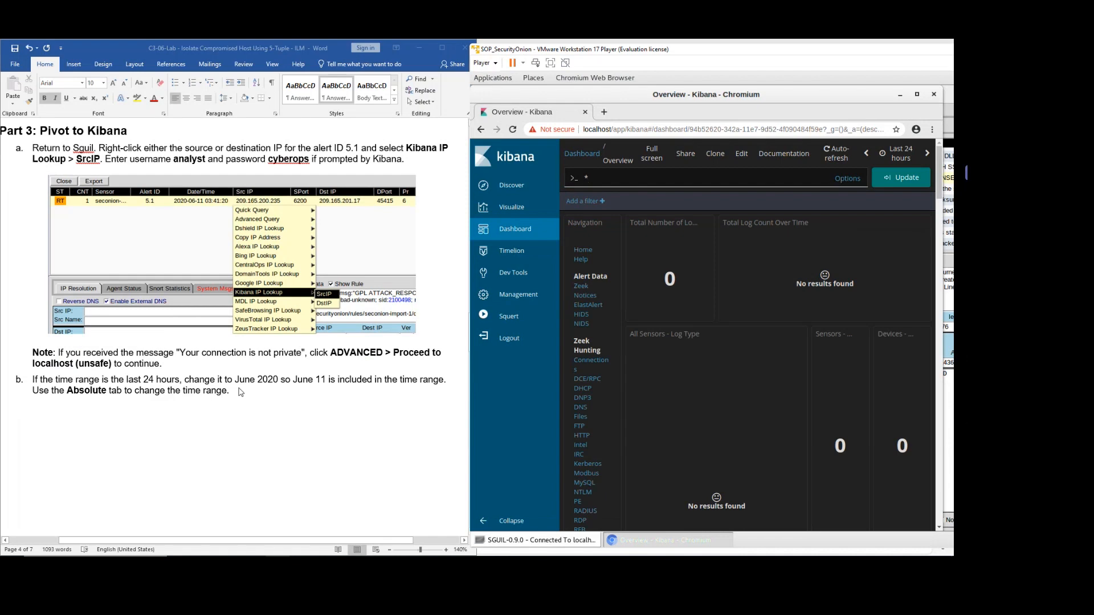
scroll(290, 421, down, 3)
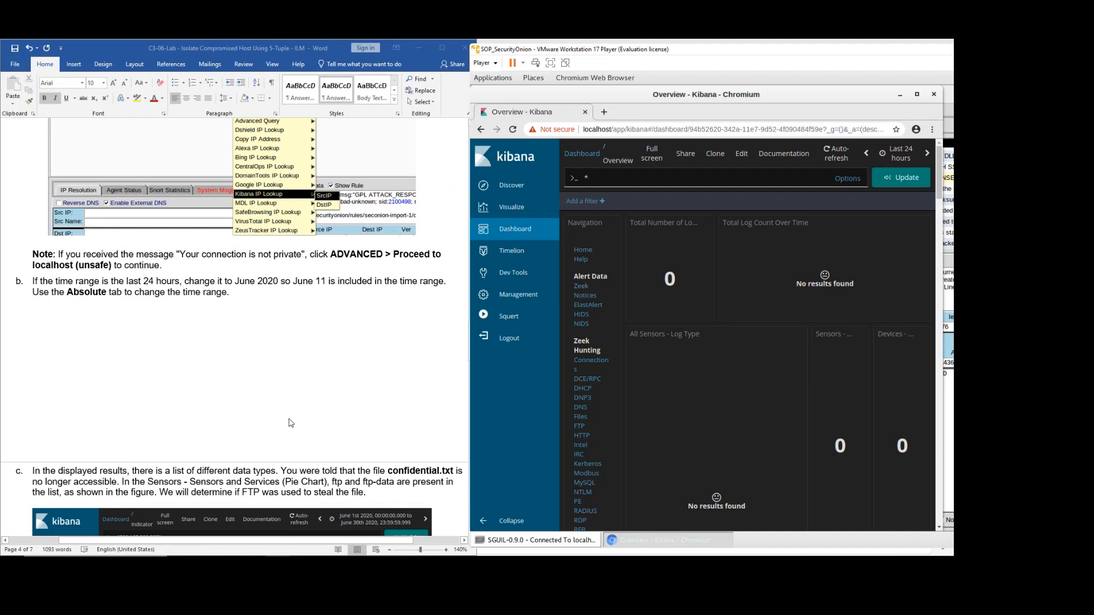
Review step b, then set an absolute time range starting June 1, 2020.
click(57, 287)
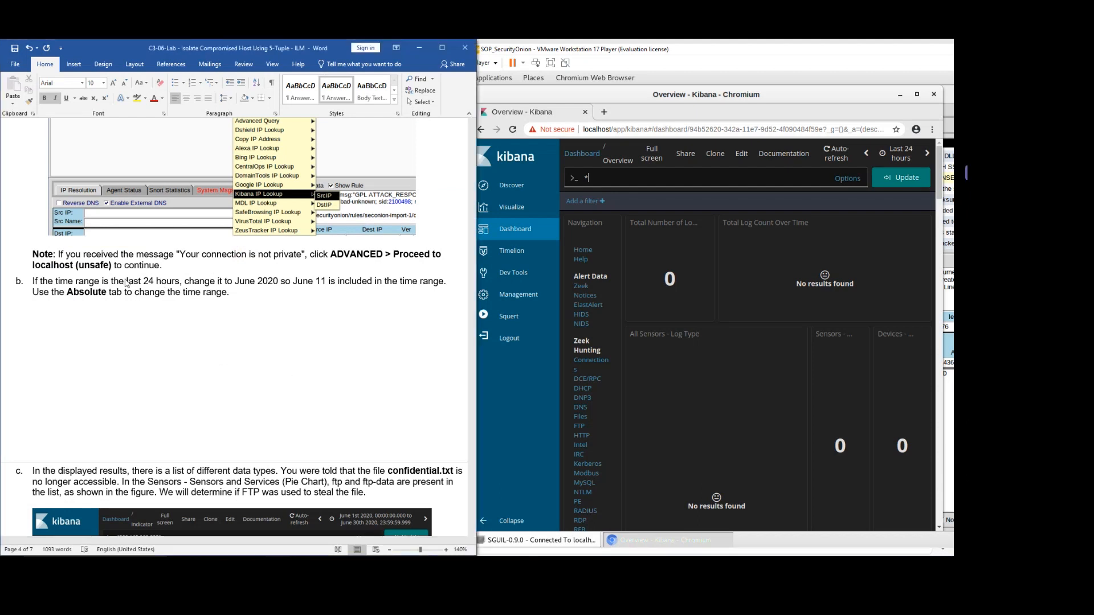
drag(68, 282, 228, 296)
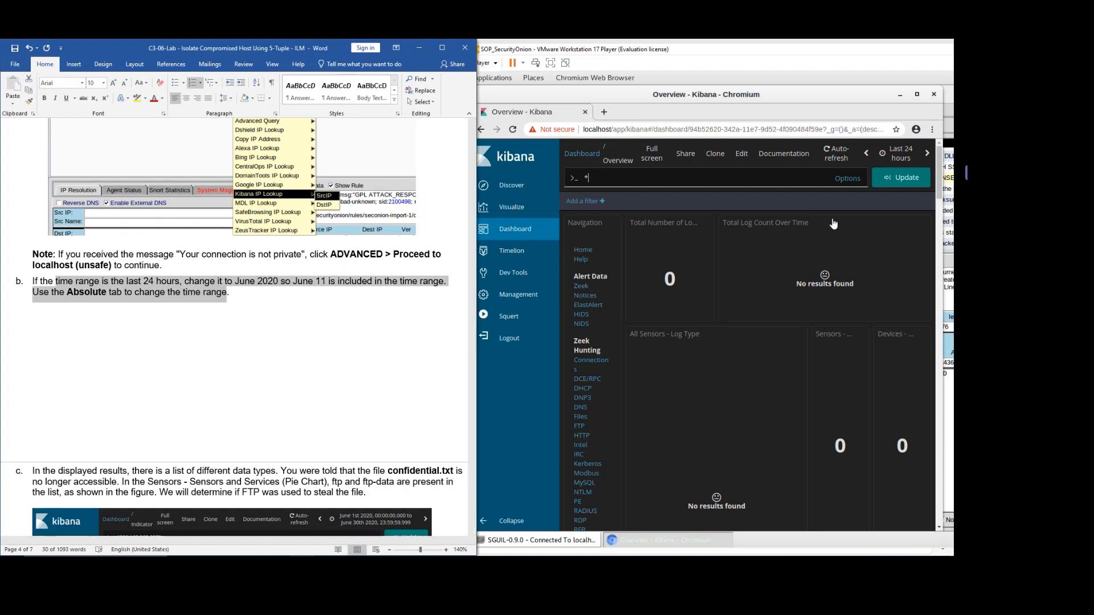
key(Right)
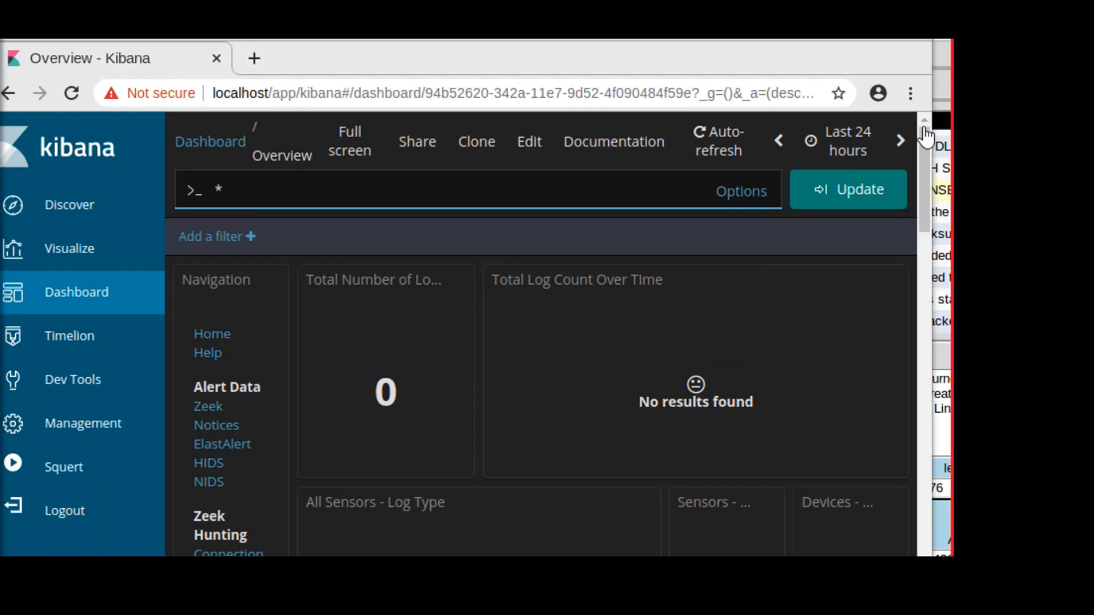
click(845, 152)
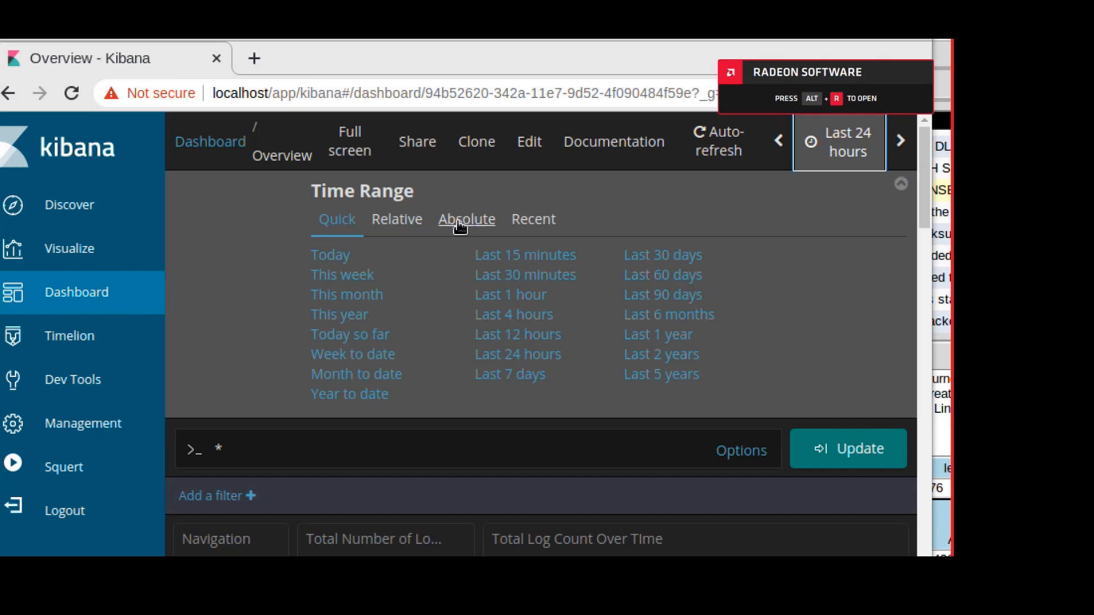
click(461, 224)
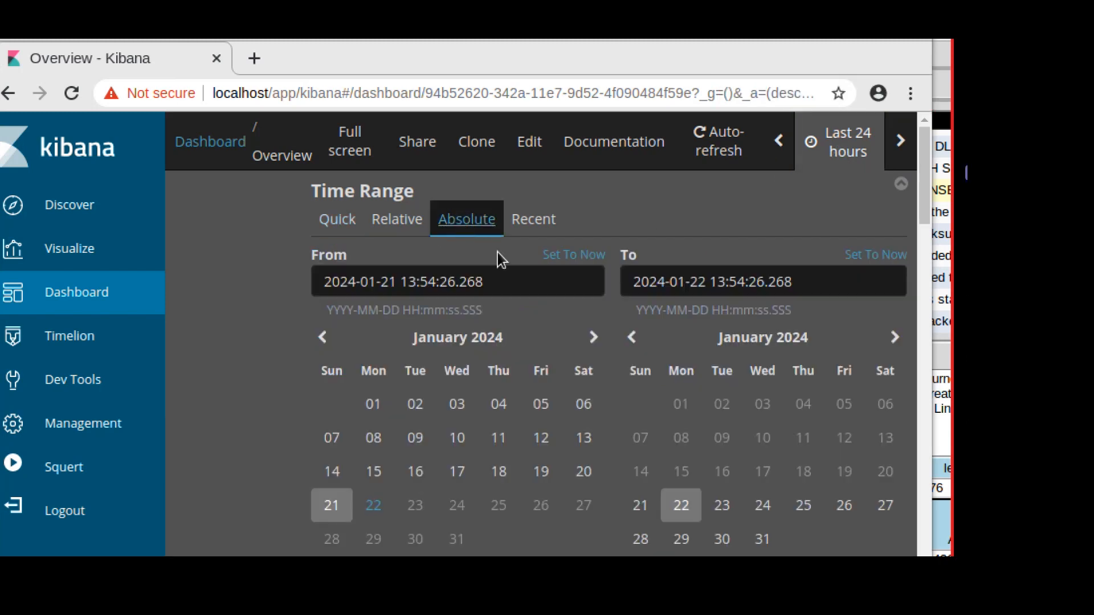
click(460, 342)
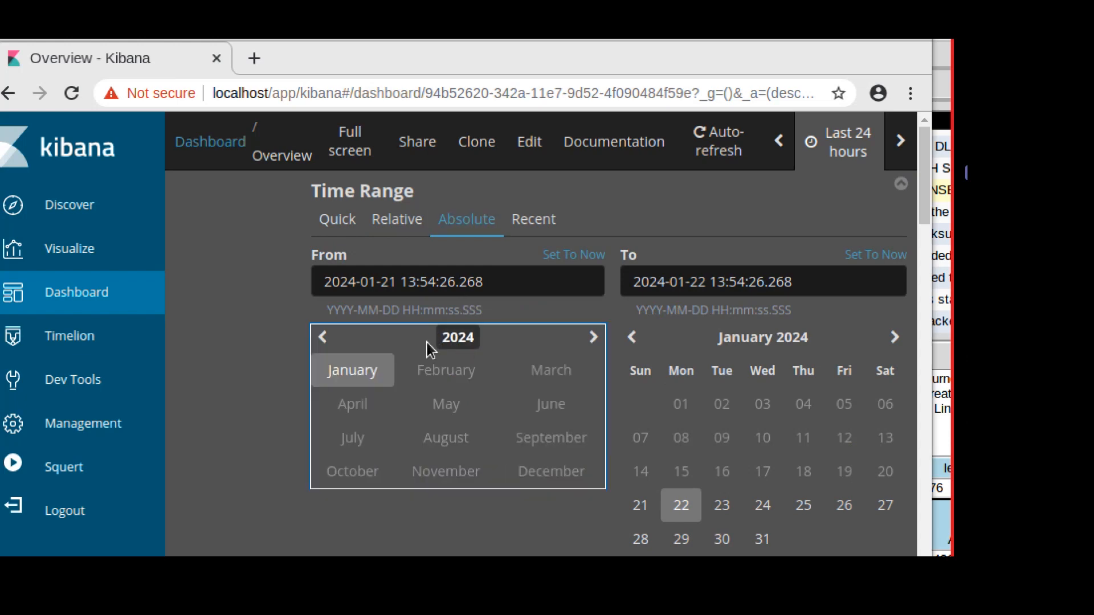
click(453, 341)
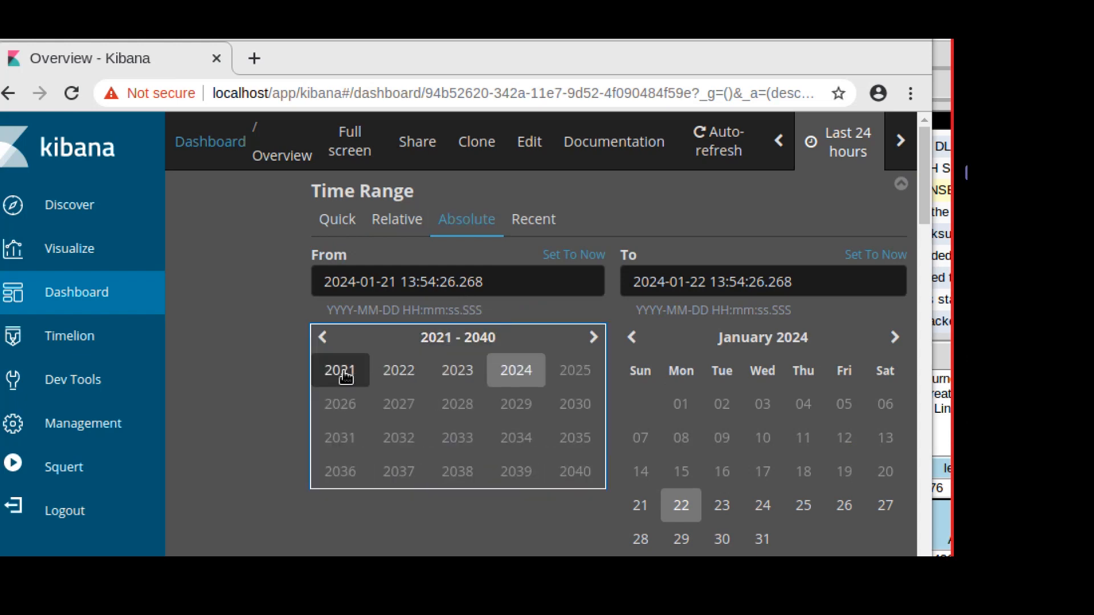
click(325, 342)
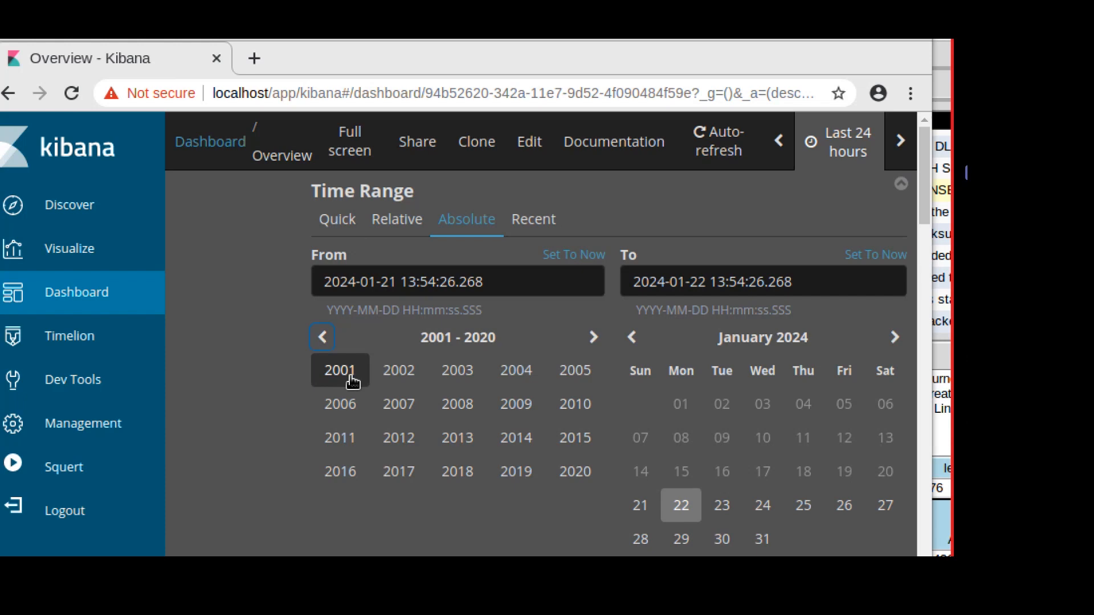
click(574, 474)
click(546, 415)
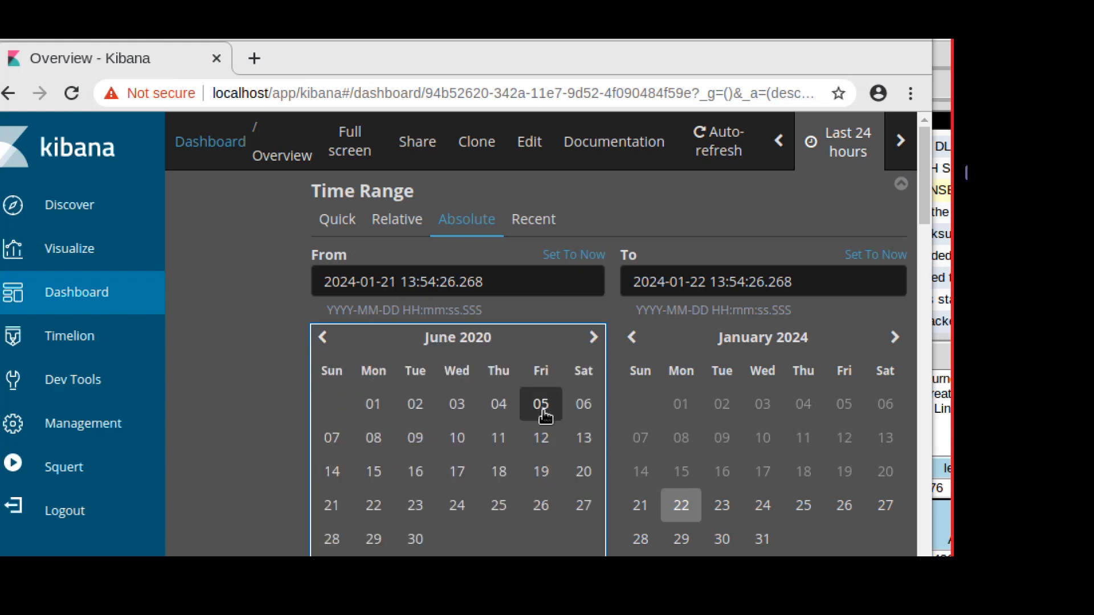
click(374, 413)
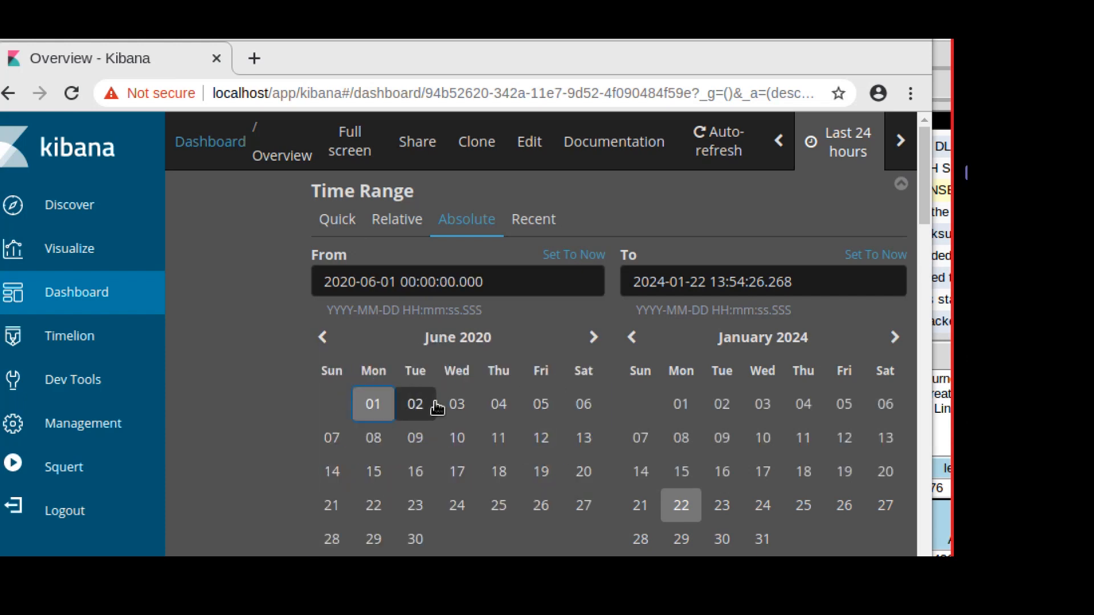
Set the range's end date to June 30, 2020 and apply it.
click(796, 343)
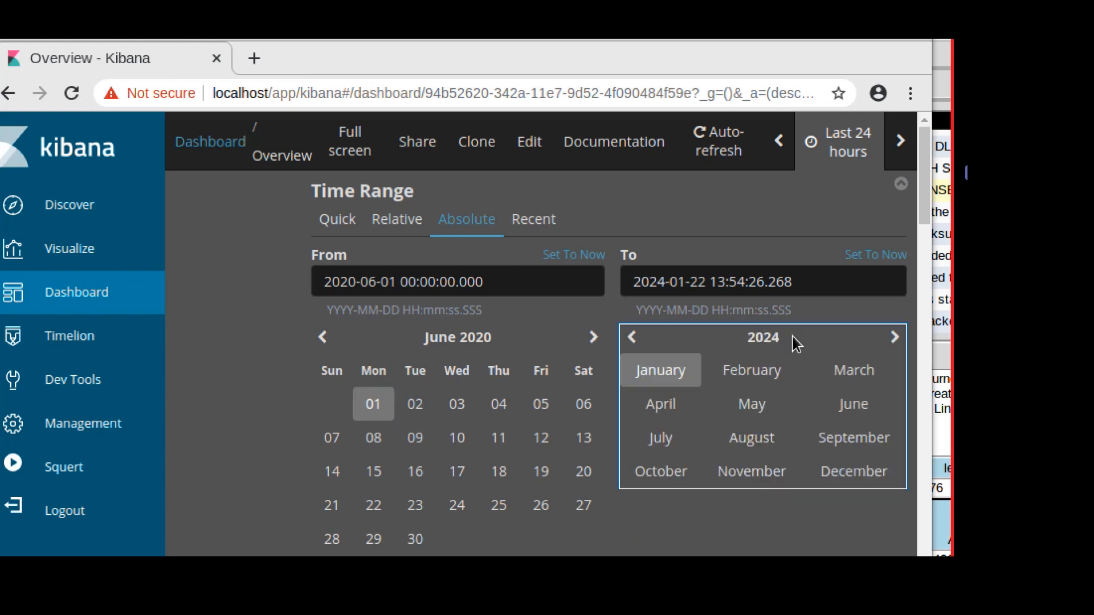
click(755, 341)
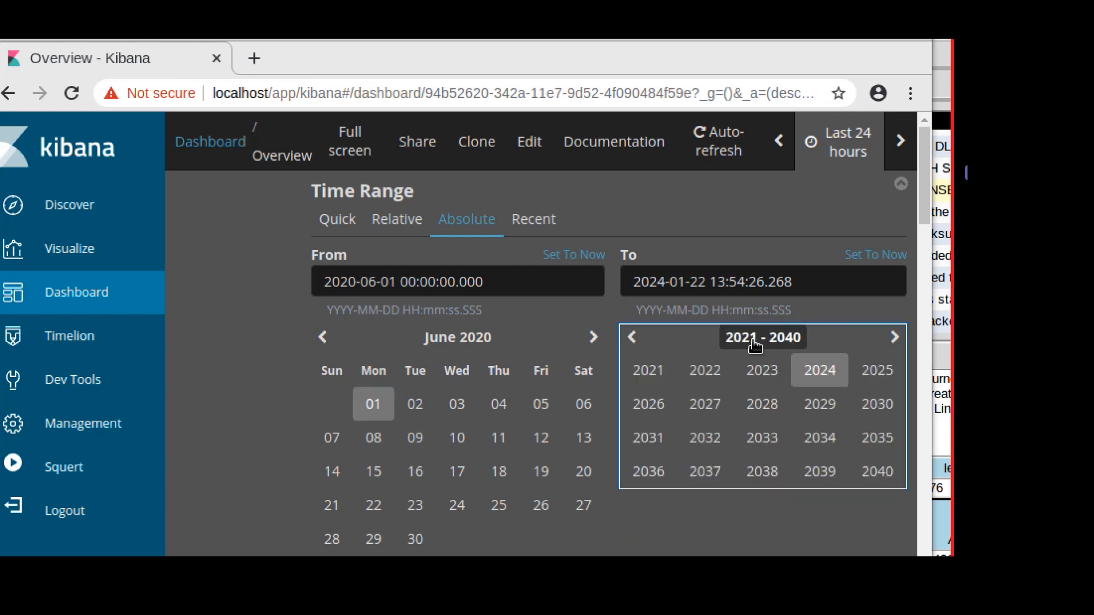
click(643, 341)
click(874, 473)
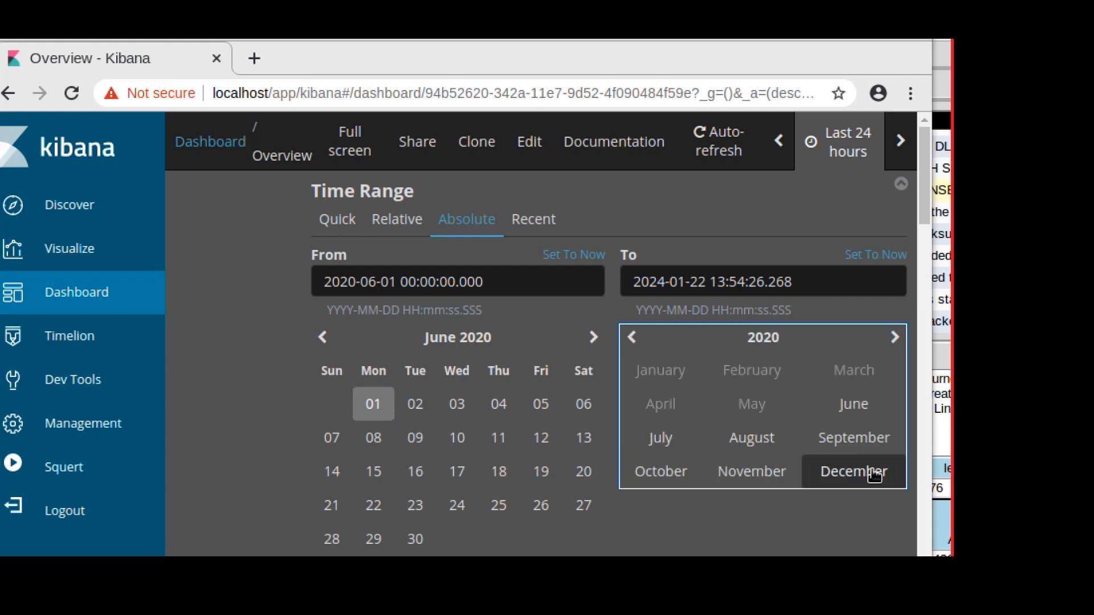
click(849, 419)
scroll(741, 473, down, 1)
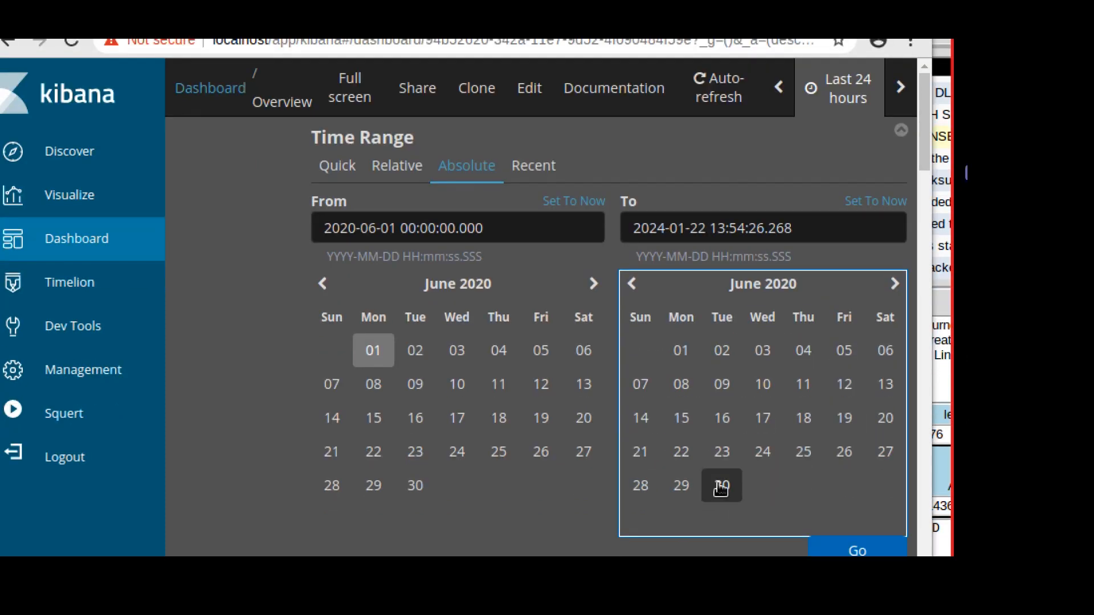
click(721, 488)
scroll(740, 499, down, 1)
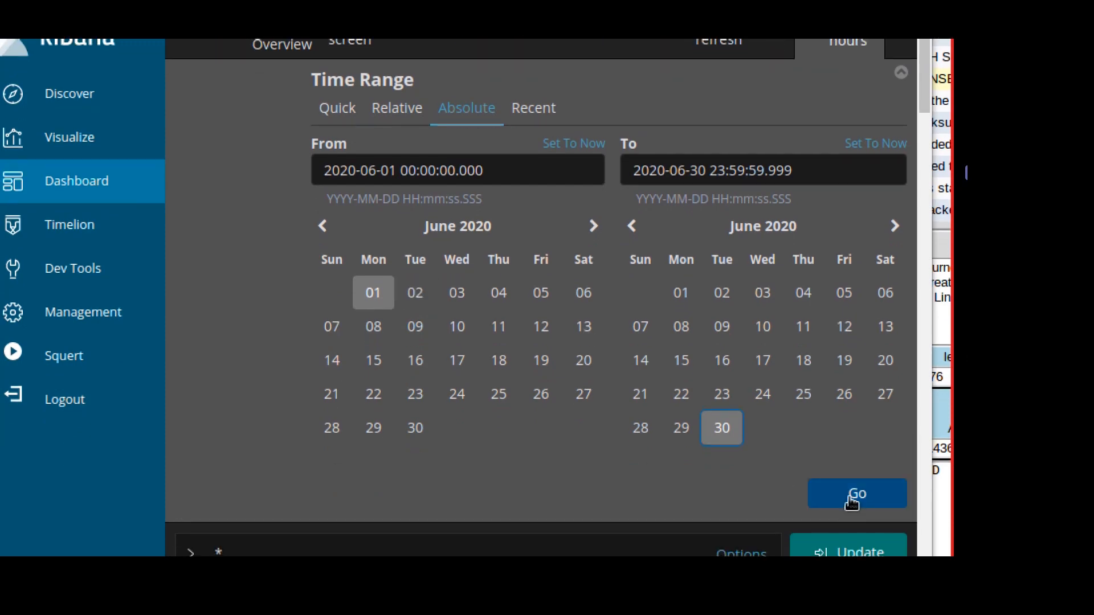
click(852, 495)
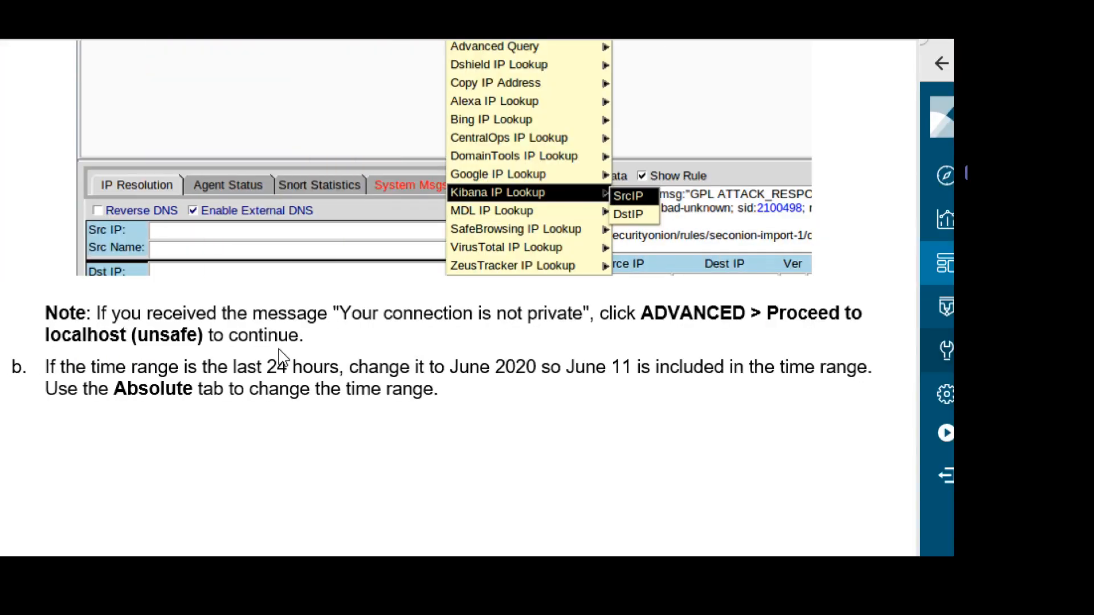
Read step c in the worksheet, selecting the note that confidential.txt is inaccessible.
scroll(316, 361, down, 3)
scroll(321, 368, down, 5)
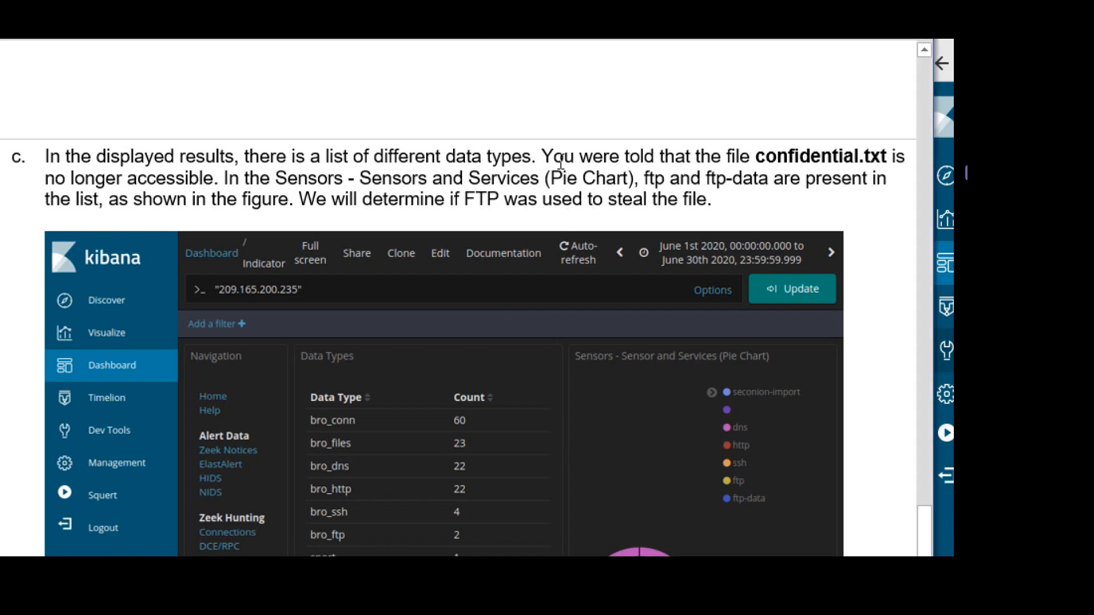
drag(542, 153, 226, 188)
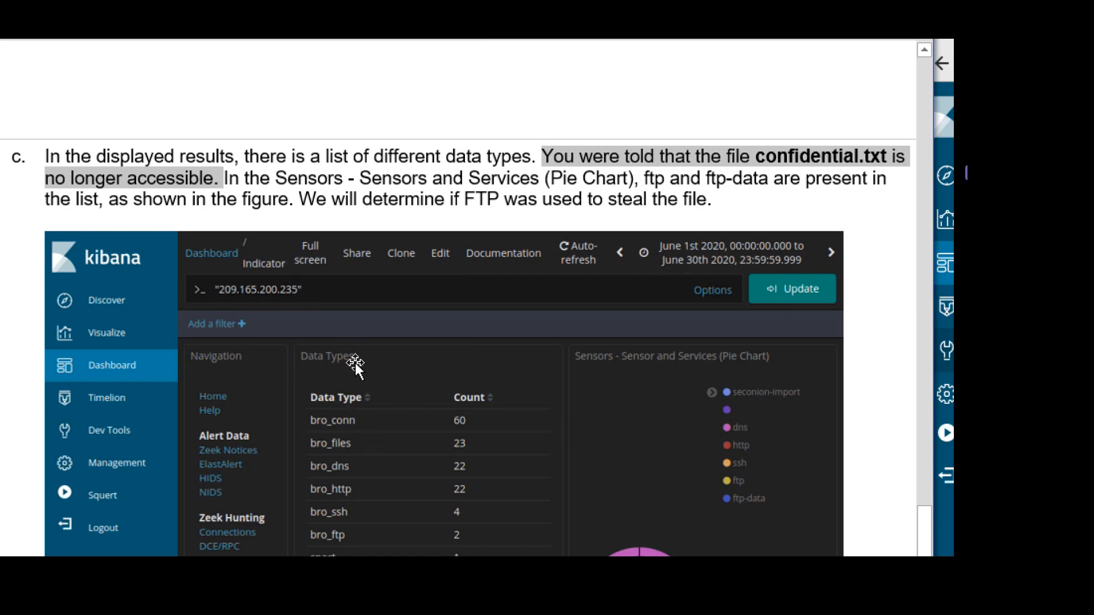
scroll(356, 364, down, 2)
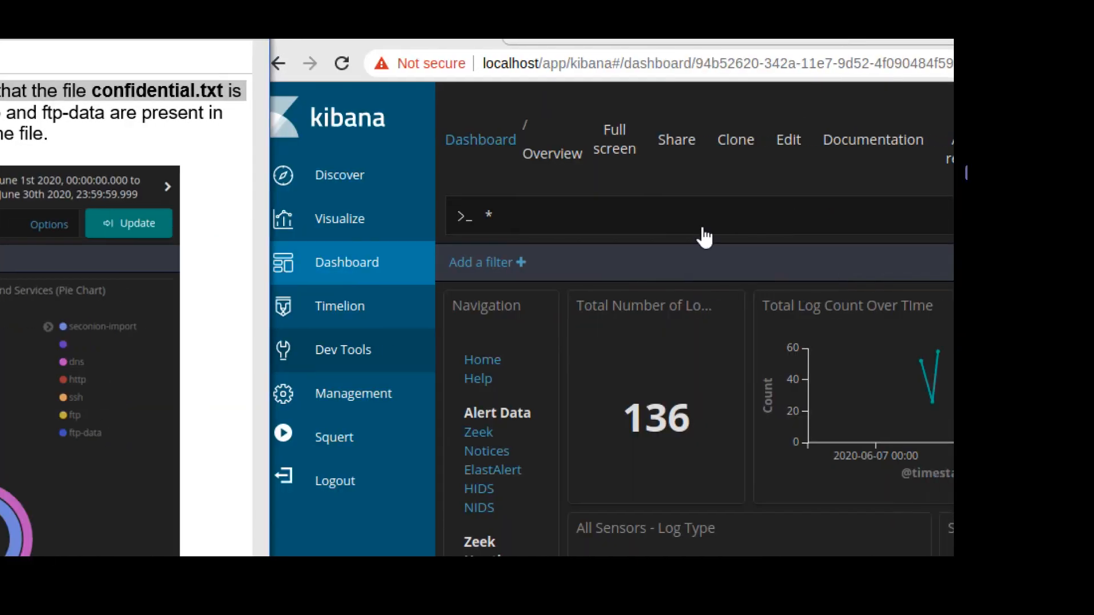
Replace the * query with "209.165.200.235" and run the search, finding 134 logs.
click(605, 212)
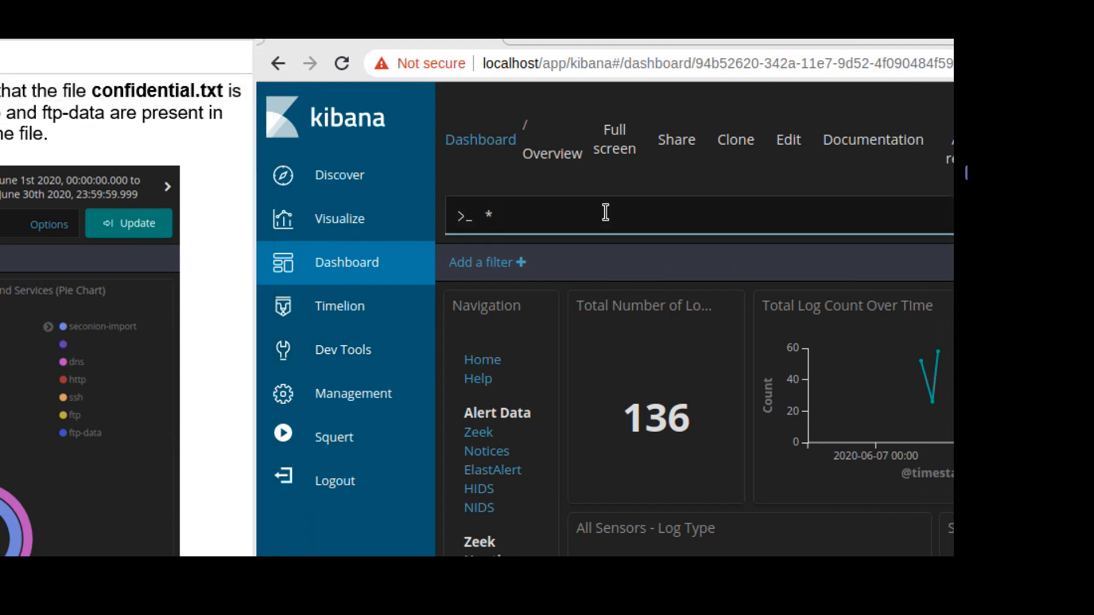
key(BackSpace)
text(")
text(209.165.200.23)
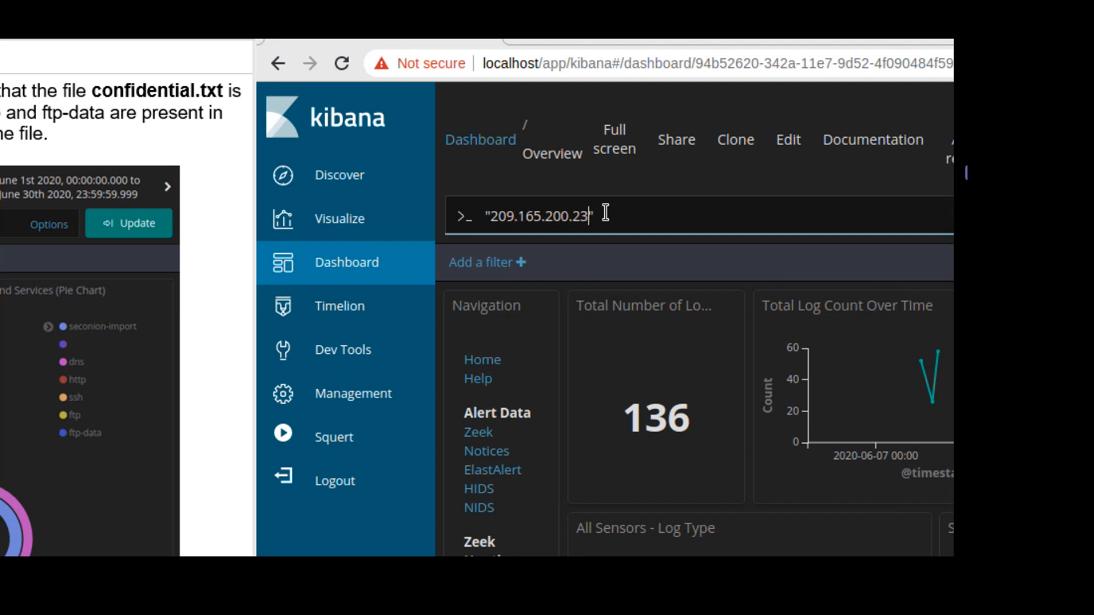
text(5)
key(Return)
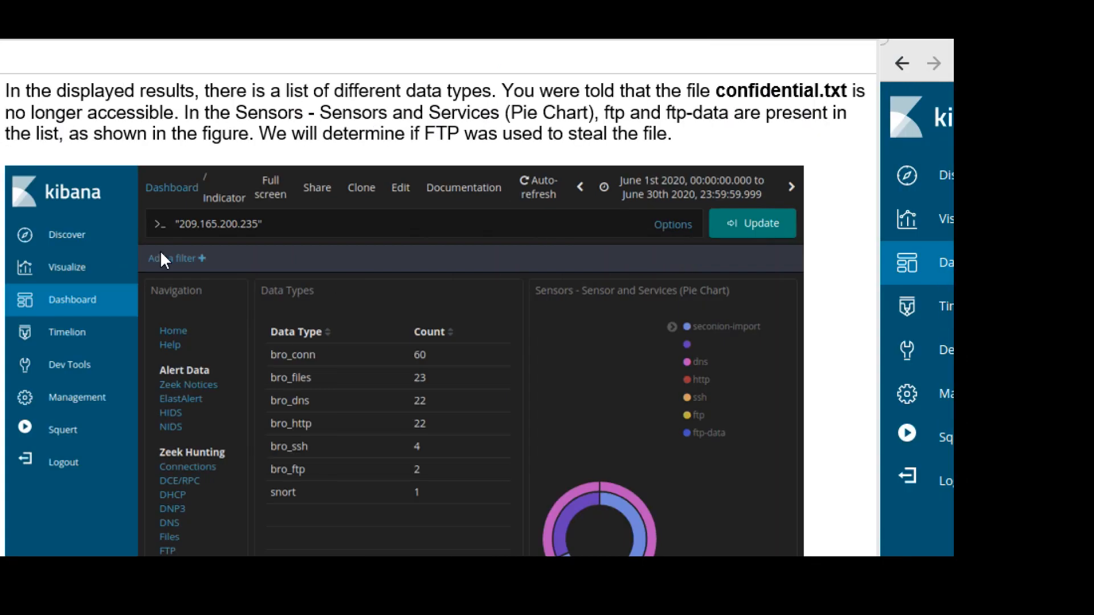
Scroll Kibana to the All Sensors - Log Type table showing bro_ftp with 2 logs.
scroll(317, 304, down, 1)
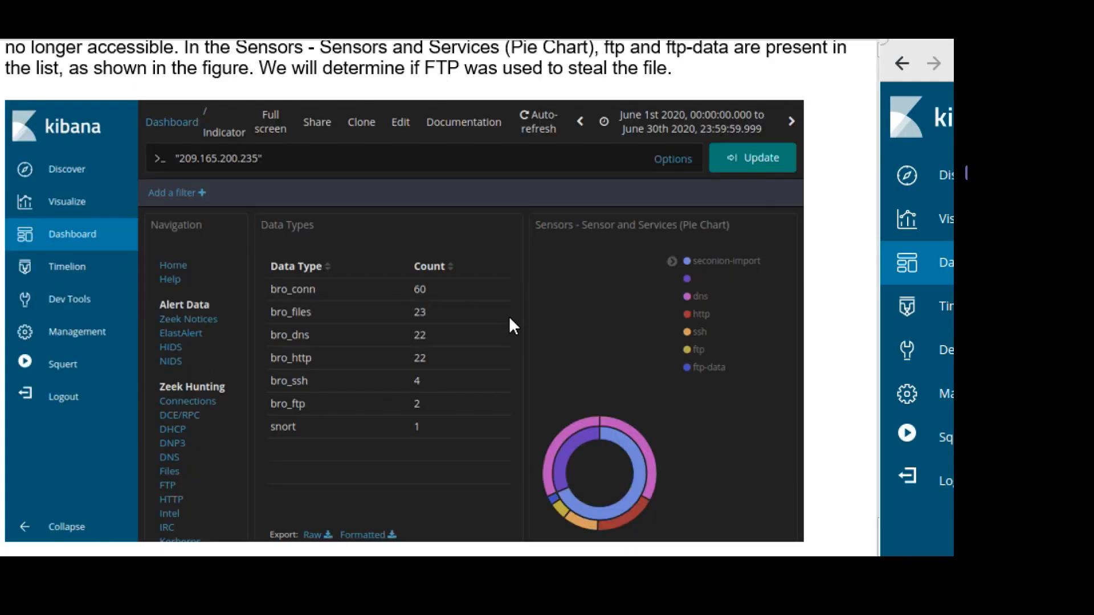
scroll(623, 354, down, 2)
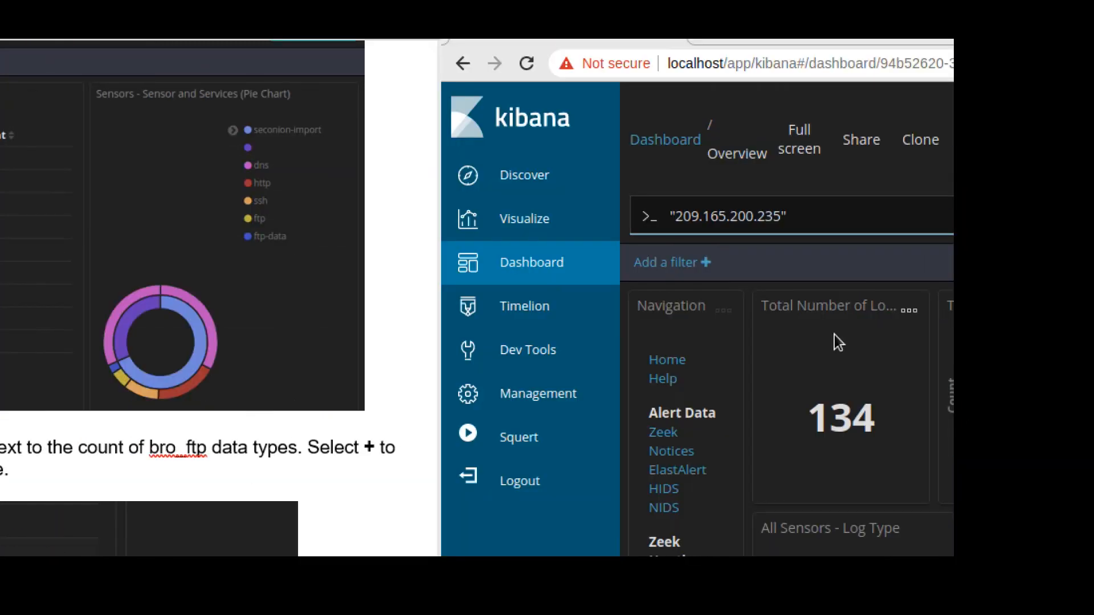
scroll(525, 454, down, 4)
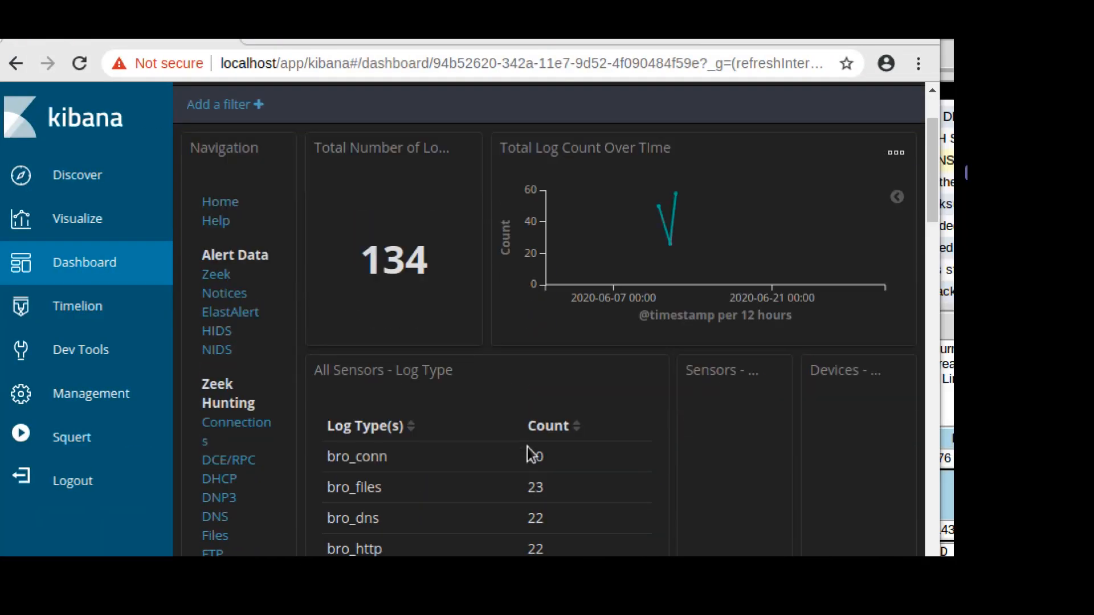
scroll(501, 457, down, 1)
scroll(505, 467, down, 1)
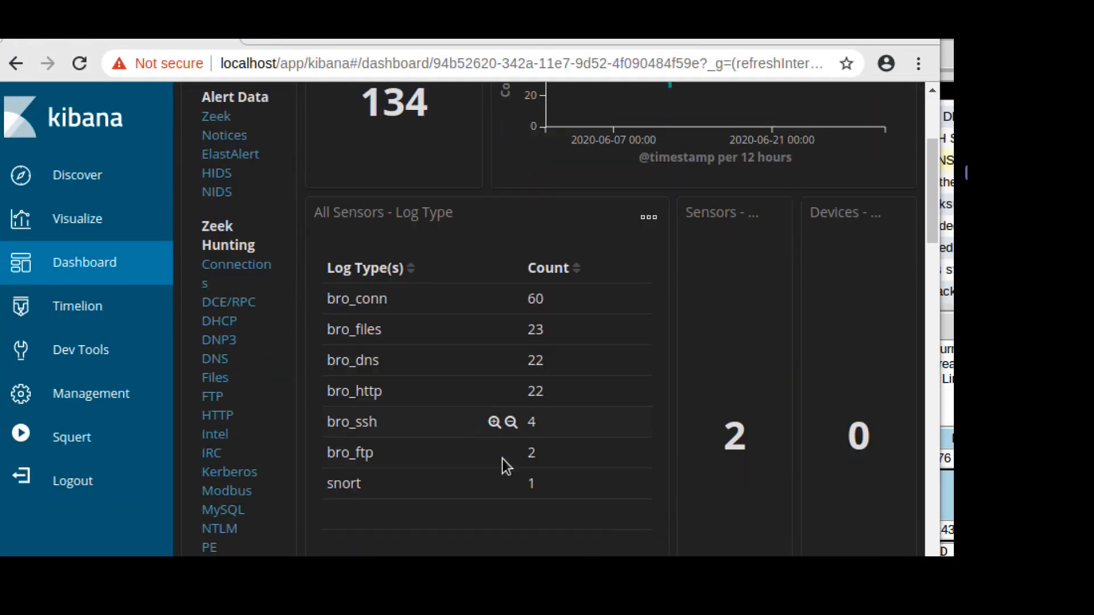
scroll(502, 456, down, 1)
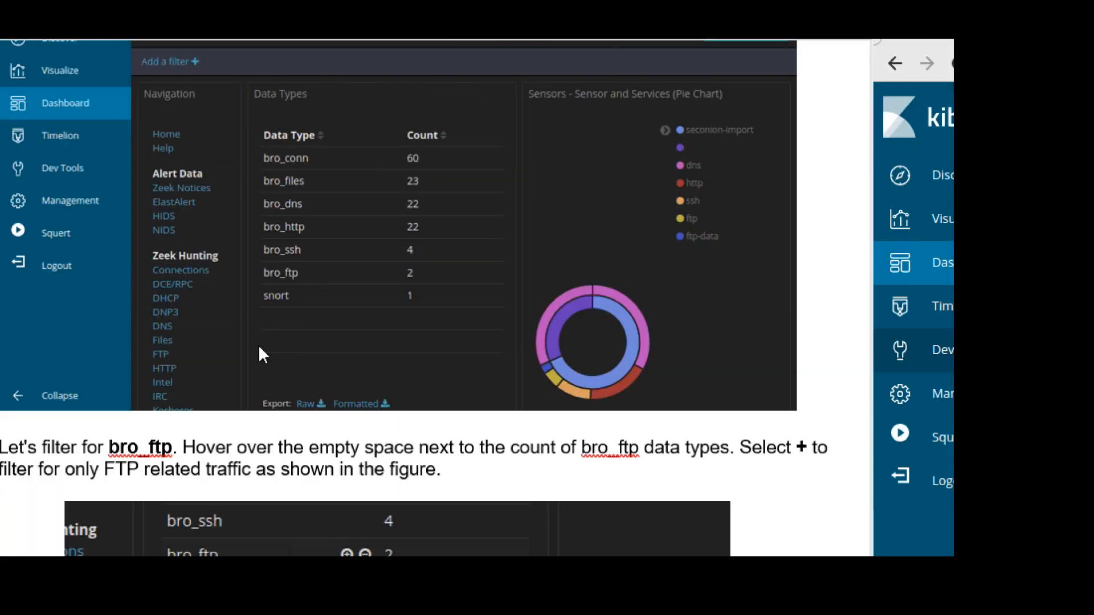
scroll(318, 447, down, 1)
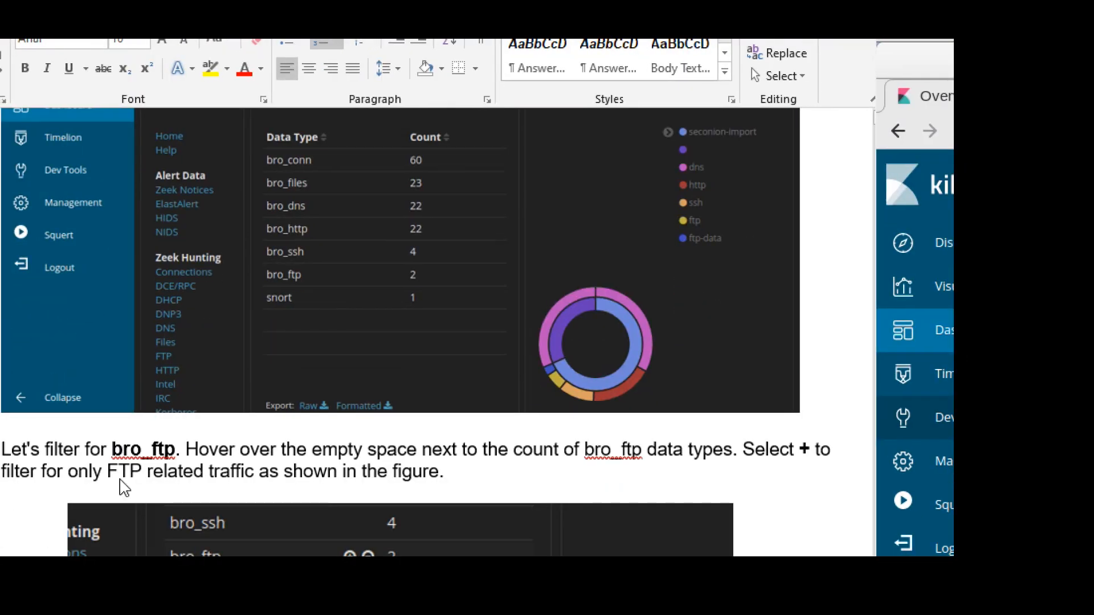
scroll(345, 472, down, 2)
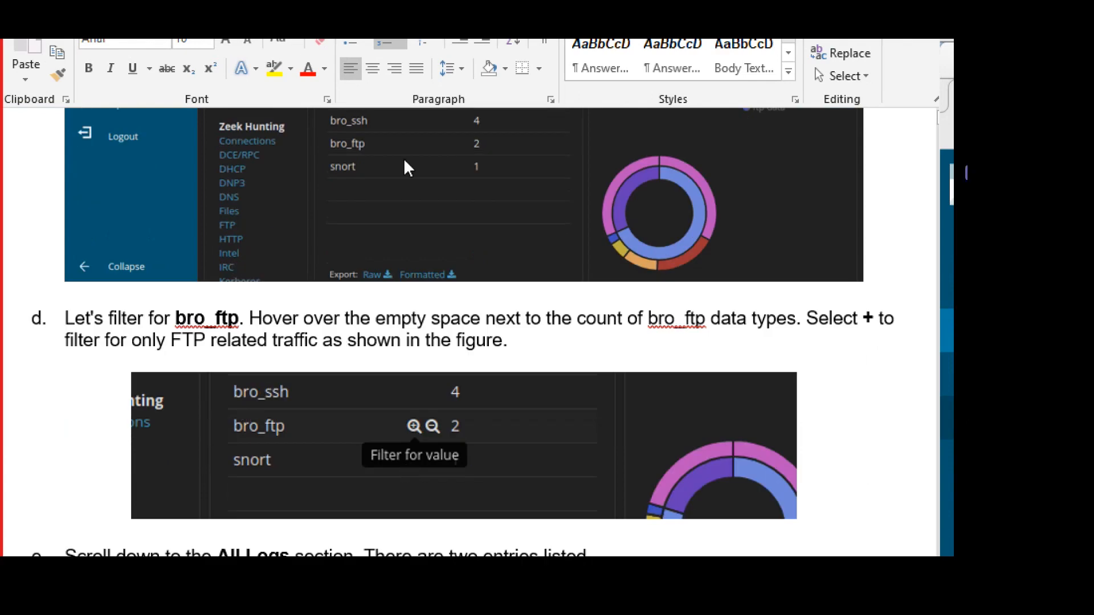
scroll(408, 167, up, 1)
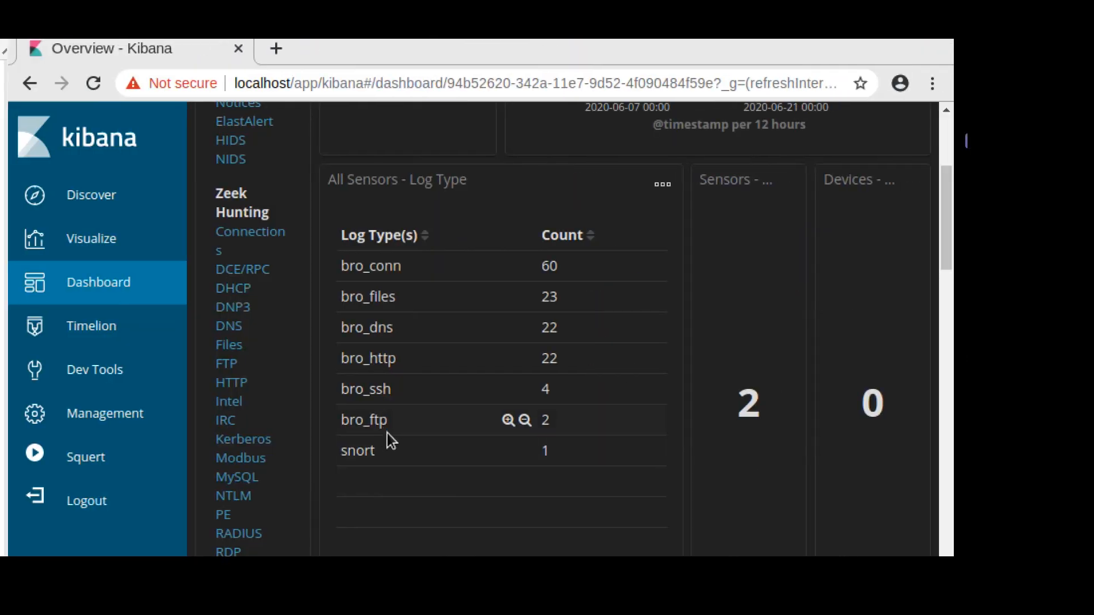
Filter the dashboard to bro_ftp log entries, leaving a single bro_ftp row with count 2.
click(506, 420)
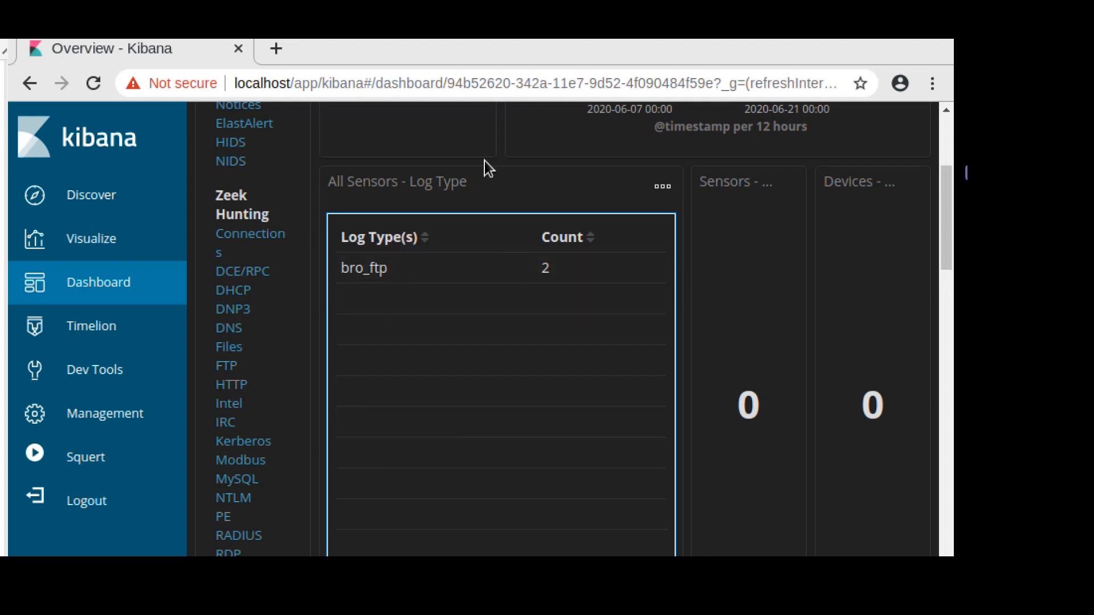
scroll(521, 190, up, 4)
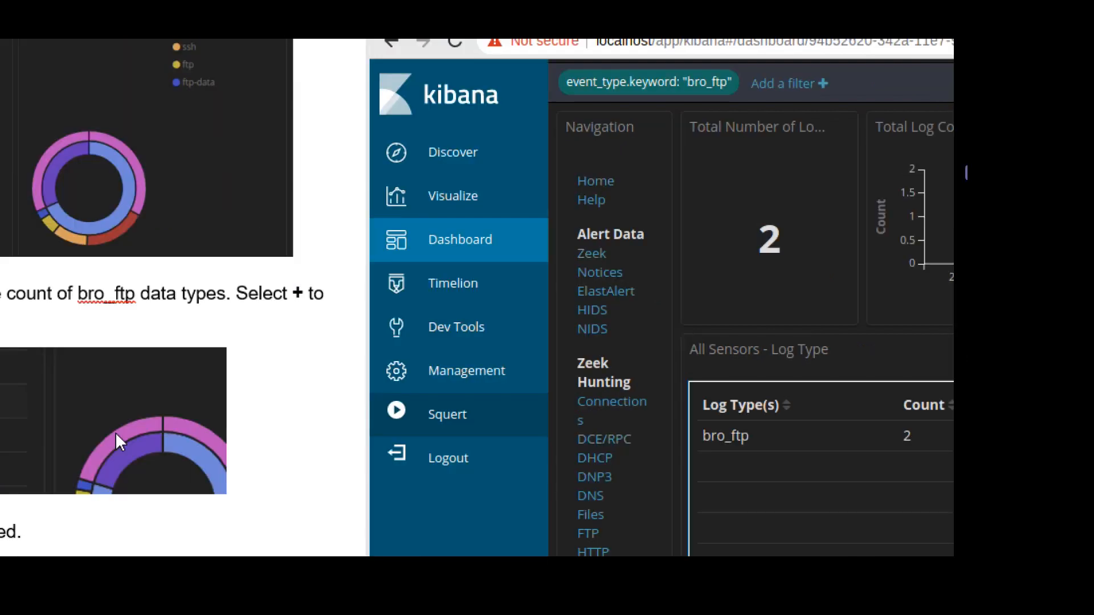
Scroll down the filtered dashboard to the All Logs table with its two FTP entries.
scroll(292, 435, down, 1)
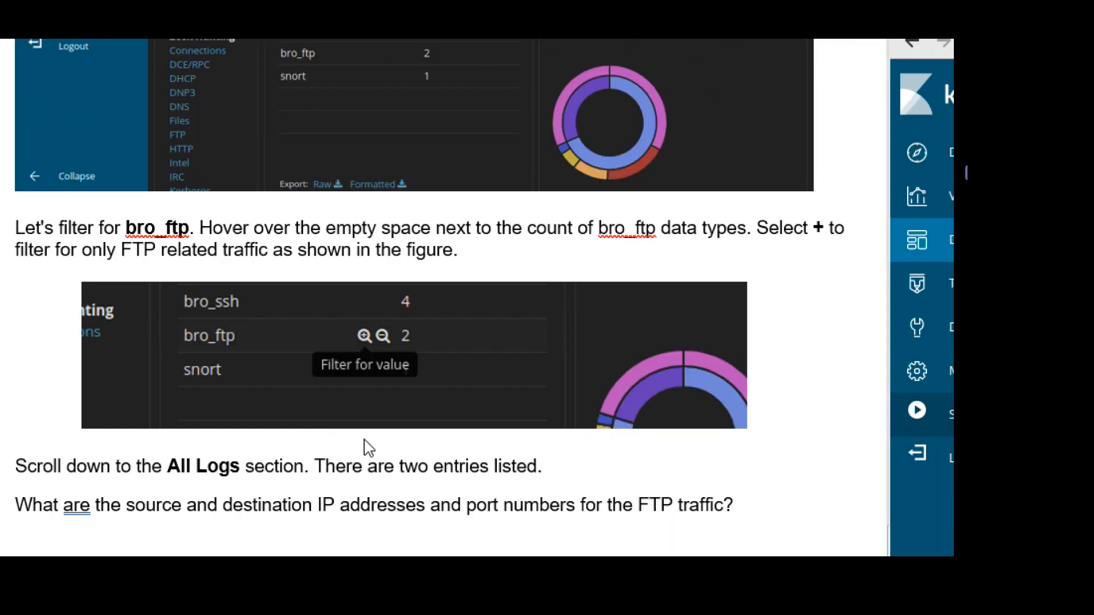
scroll(365, 446, down, 1)
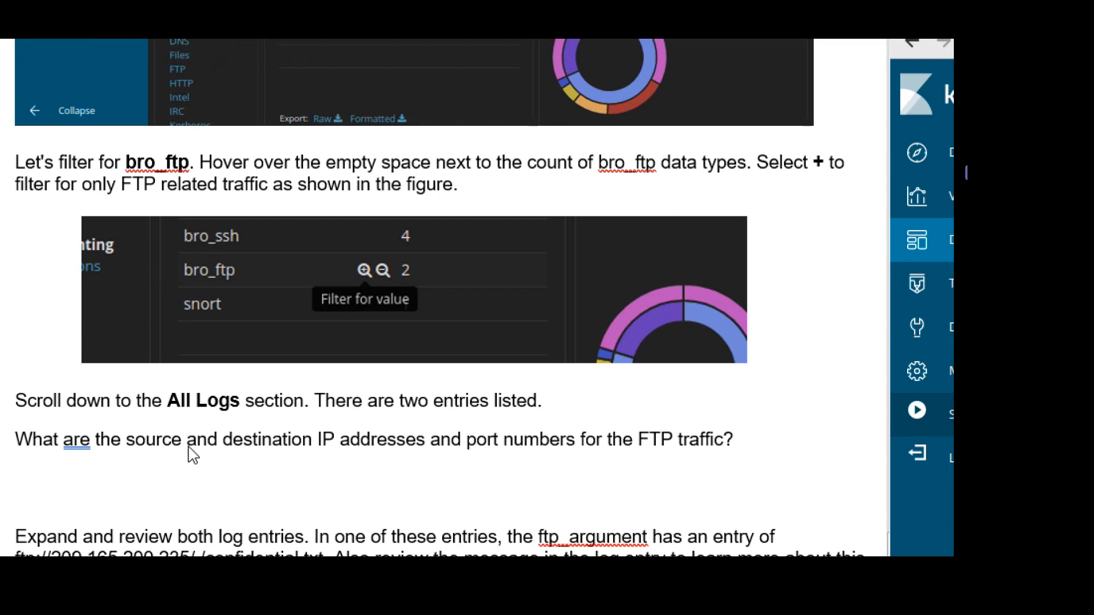
scroll(180, 426, down, 1)
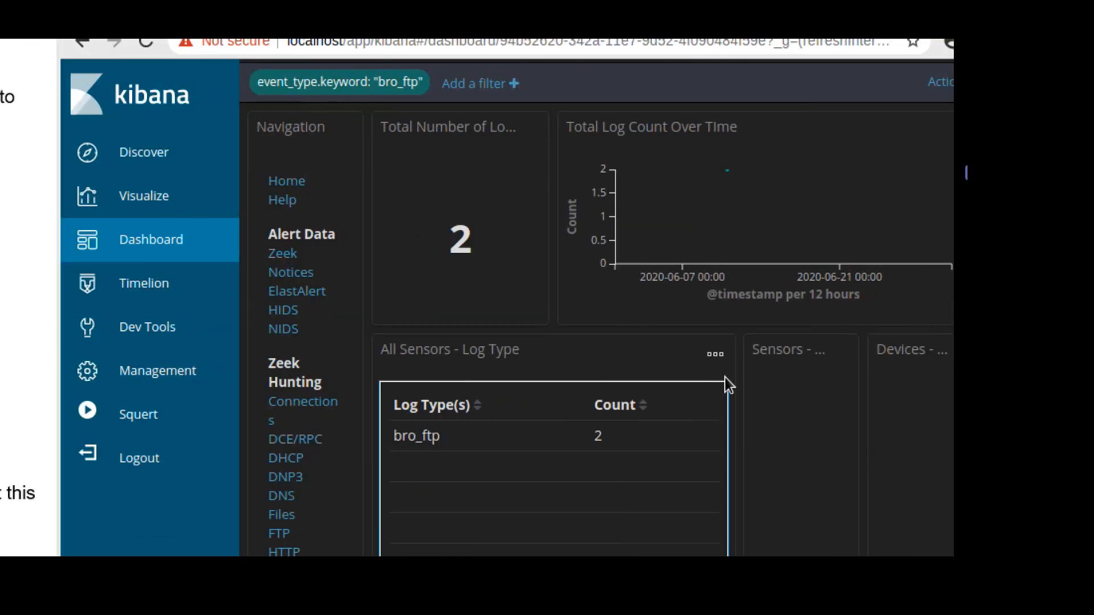
scroll(728, 385, down, 10)
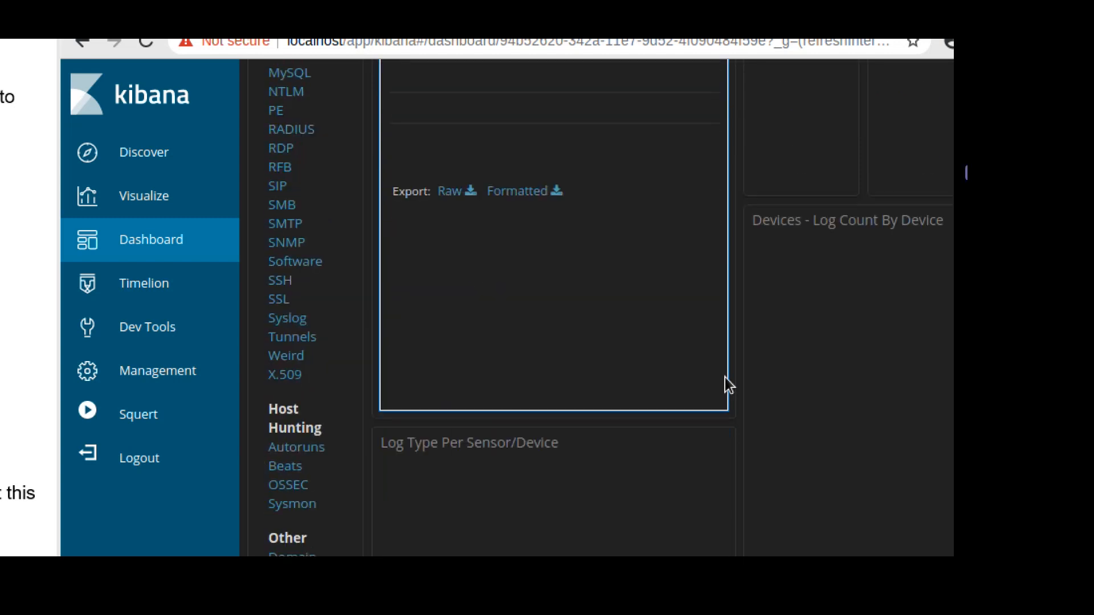
scroll(729, 384, down, 6)
scroll(726, 378, down, 10)
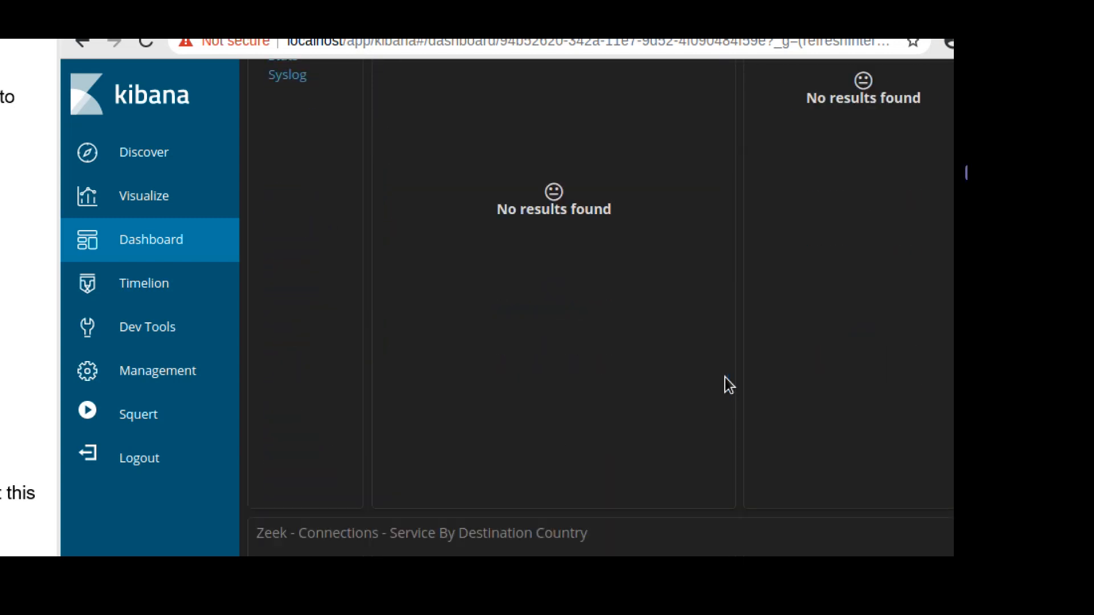
scroll(726, 377, down, 10)
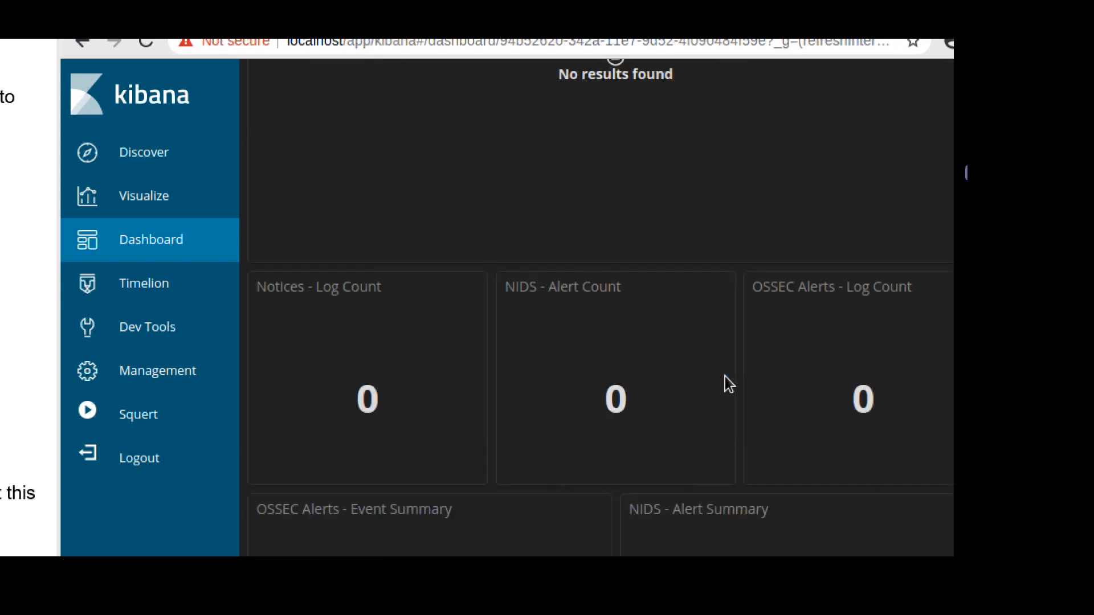
scroll(725, 378, down, 12)
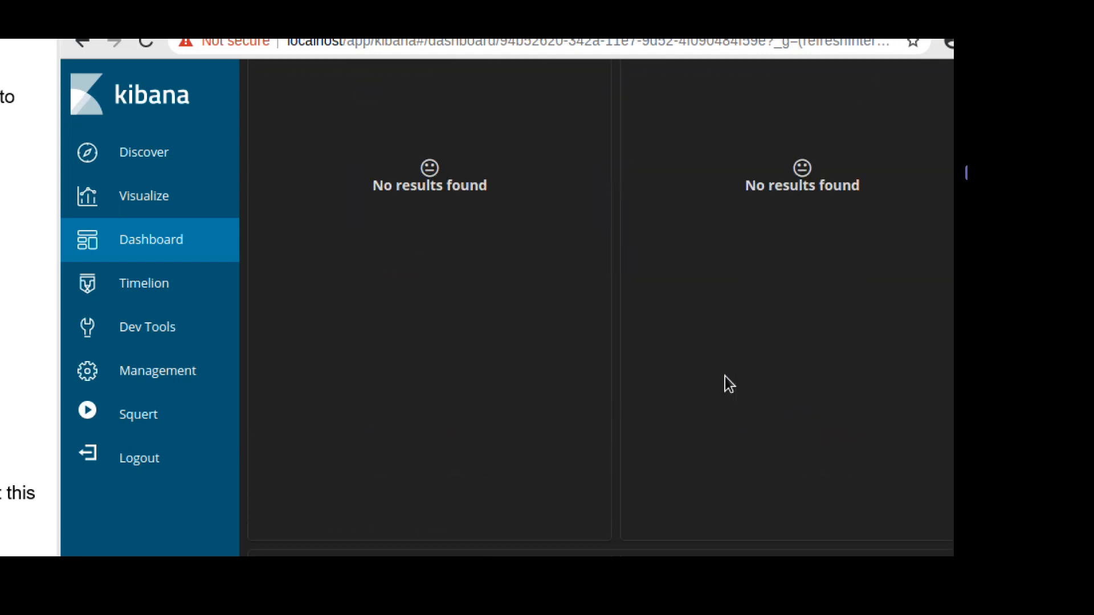
scroll(725, 377, down, 5)
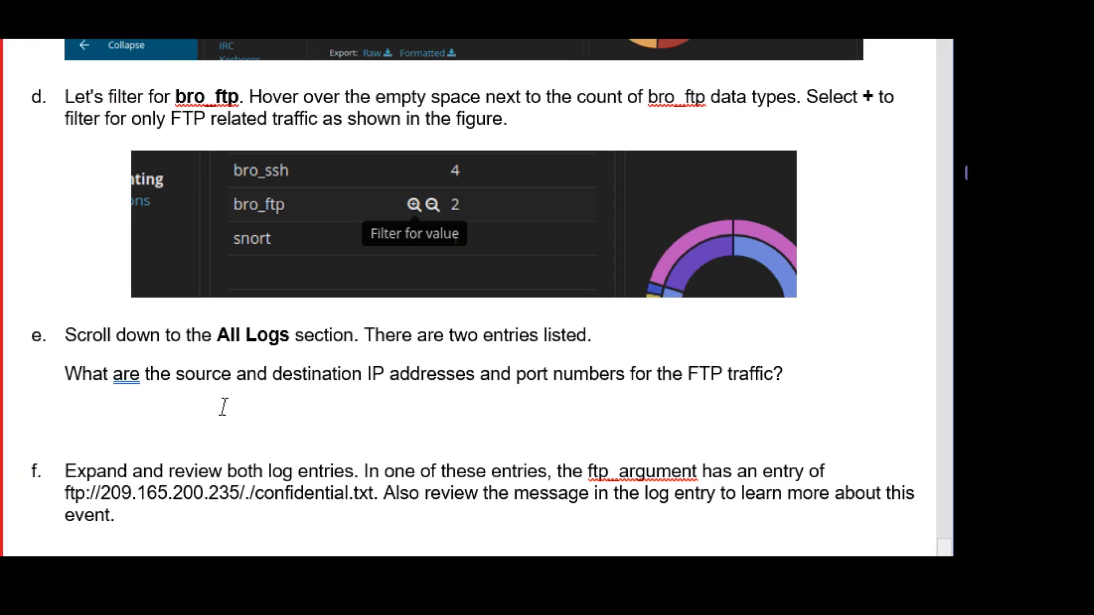
Replace the placeholder with the '(source)' label and add '209.165.200.235 (Destination)' below it.
click(74, 403)
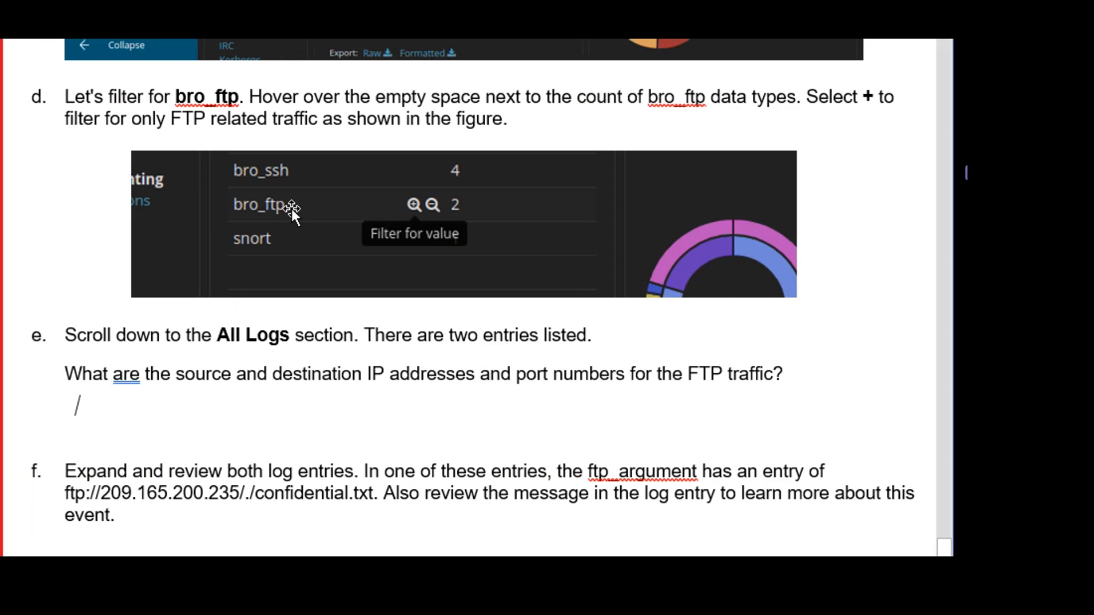
scroll(293, 210, up, 3)
scroll(320, 259, down, 4)
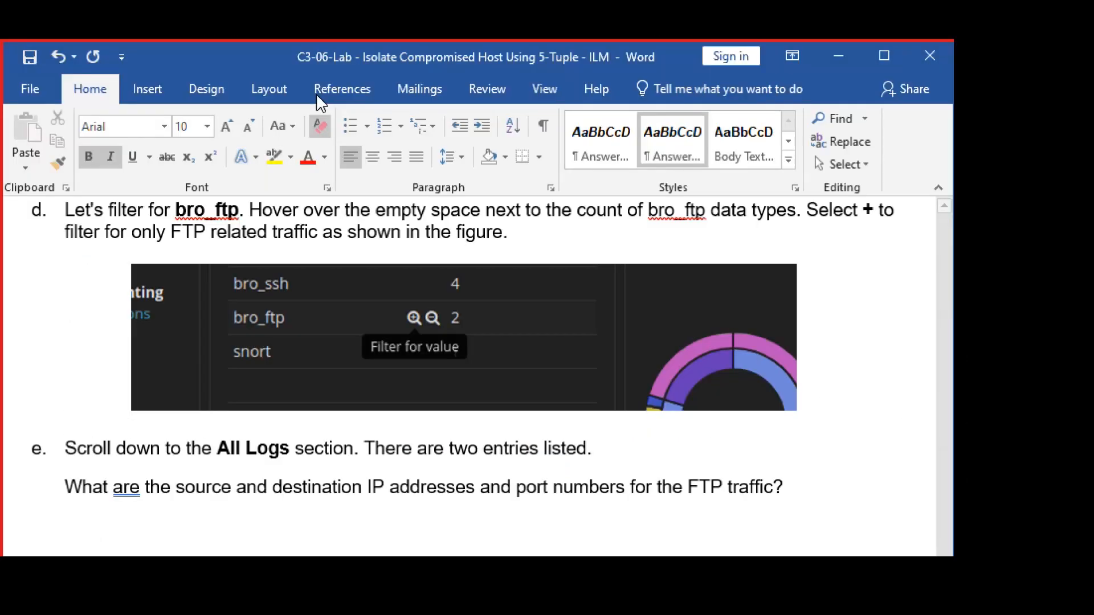
text(Type)
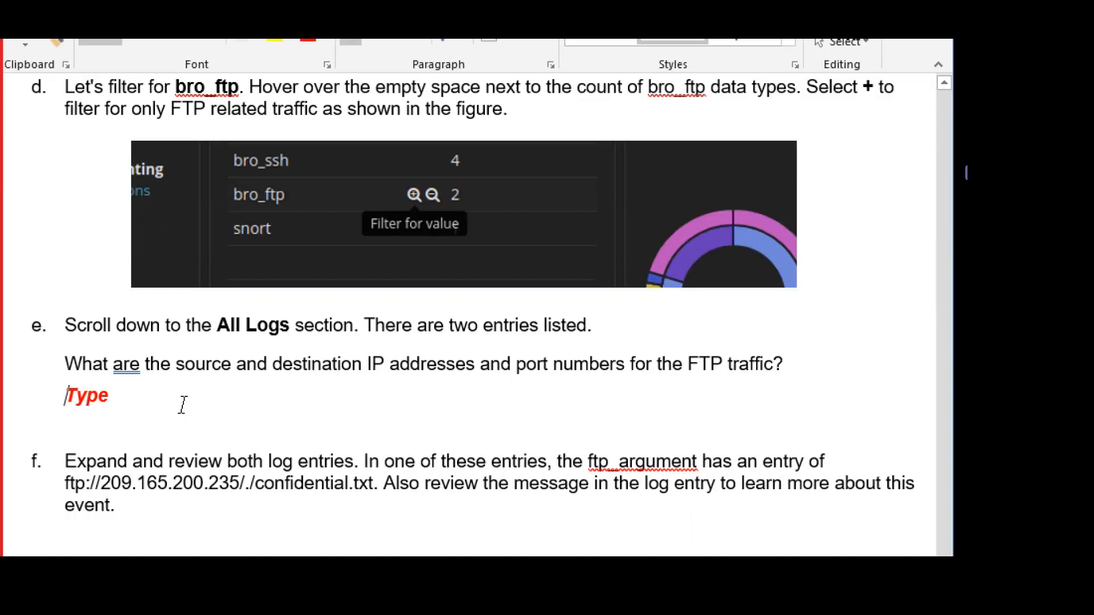
key(Delete)
key(Delete)
key(Delete)
key(Delete)
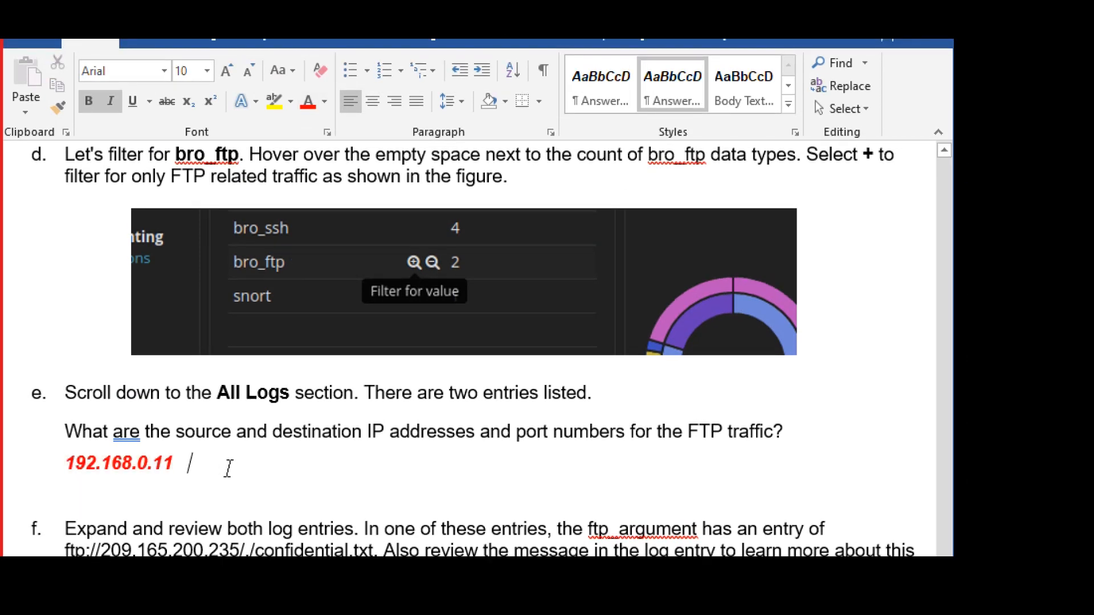
text((source)
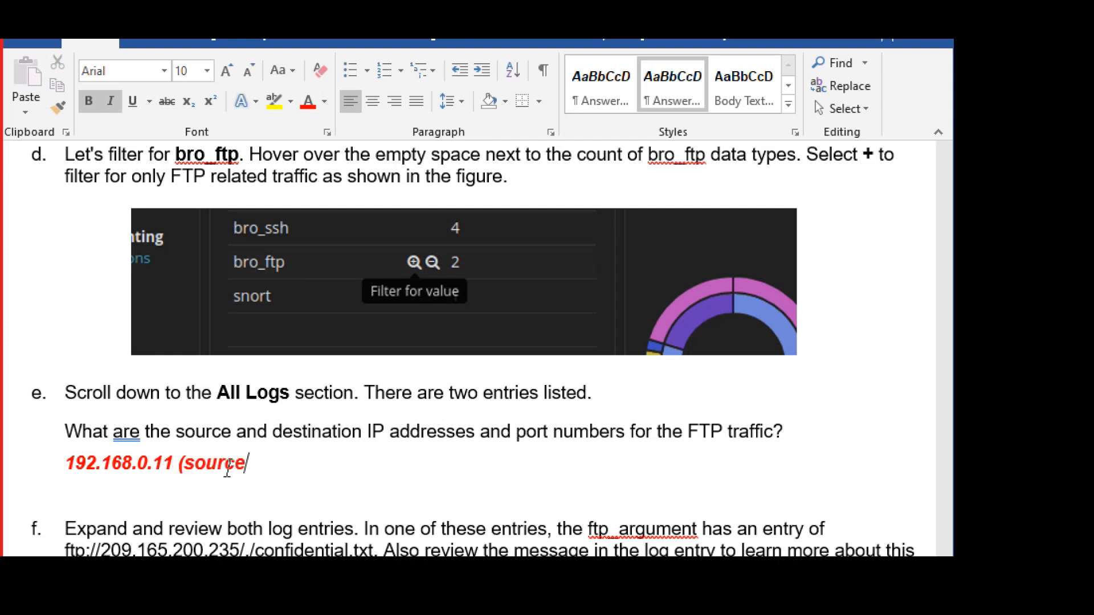
text())
key(Return)
key(Return)
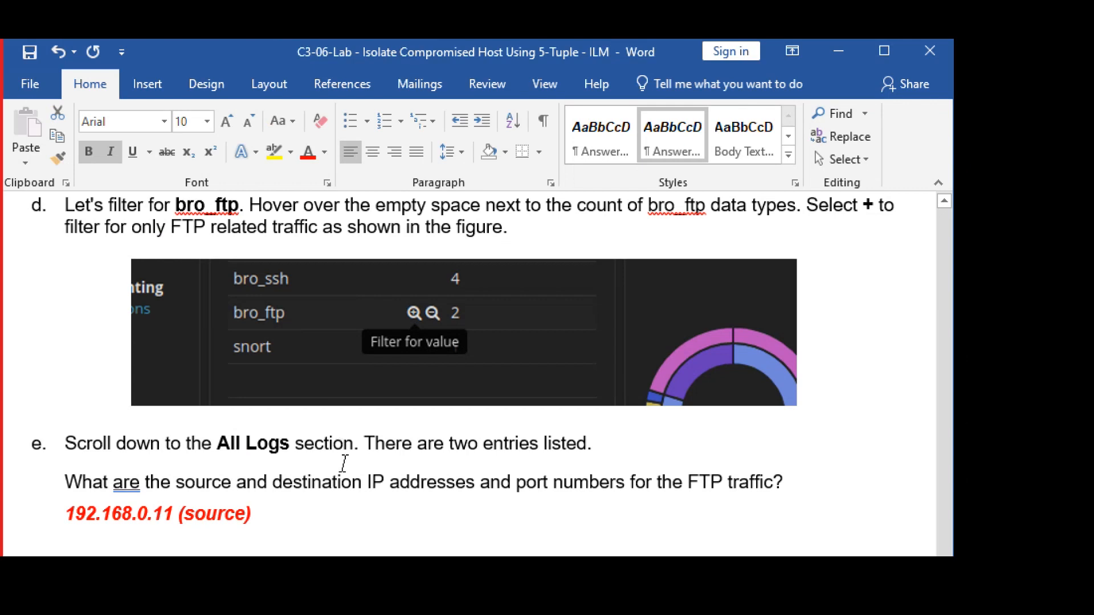
text(209)
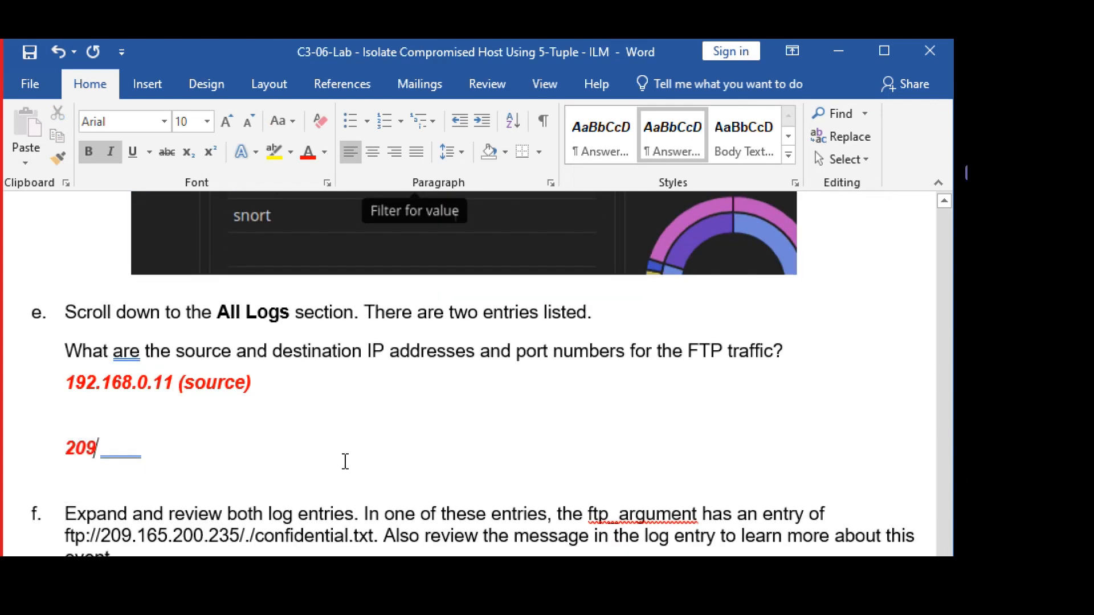
text(.165)
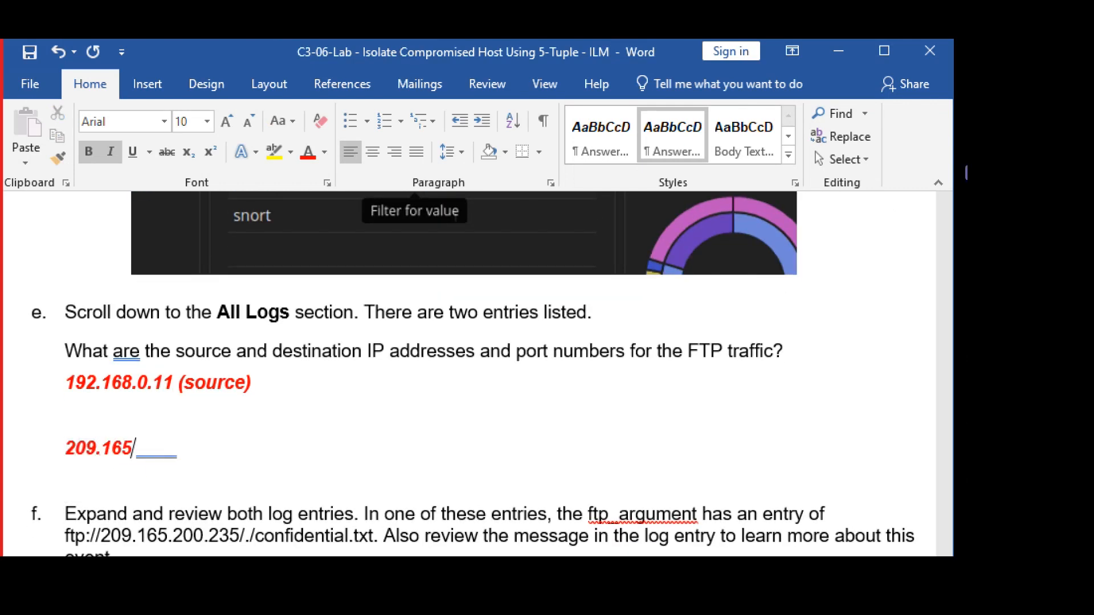
text(.200.235 )
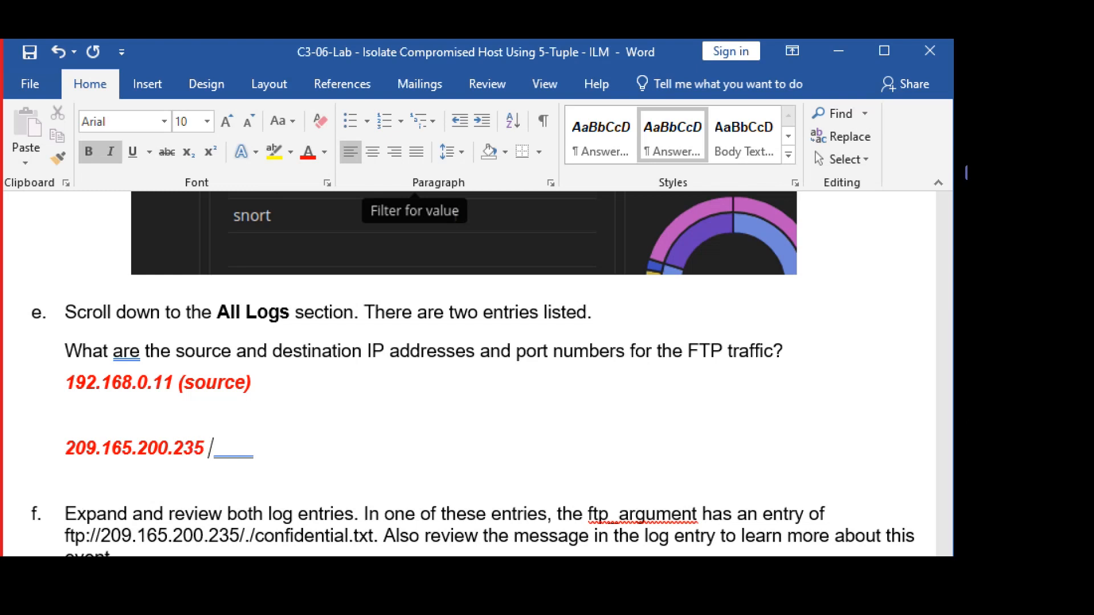
text((Destina)
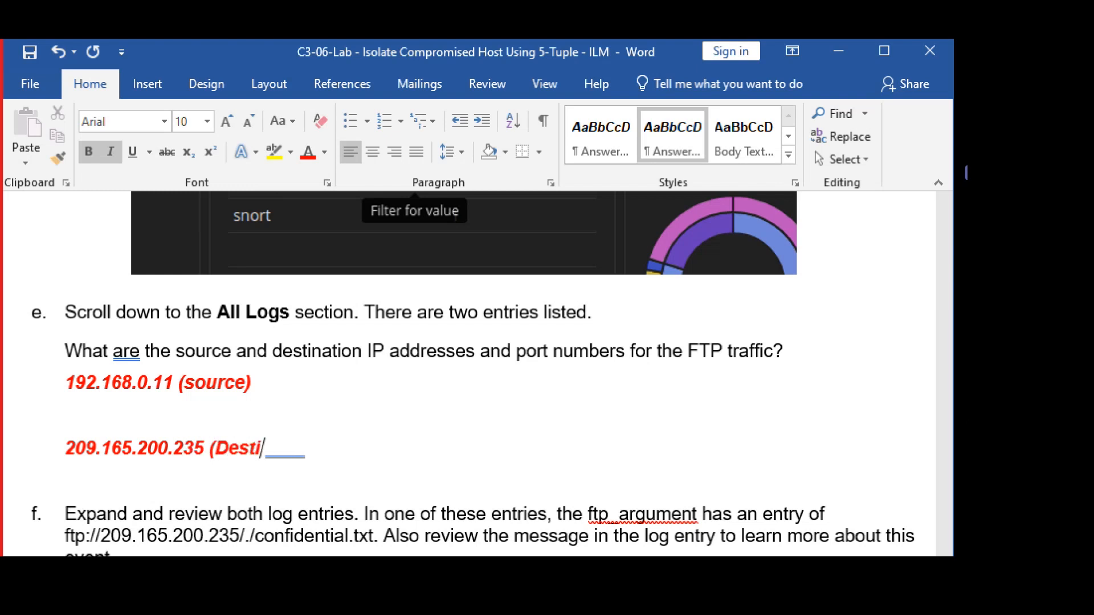
text(tion))
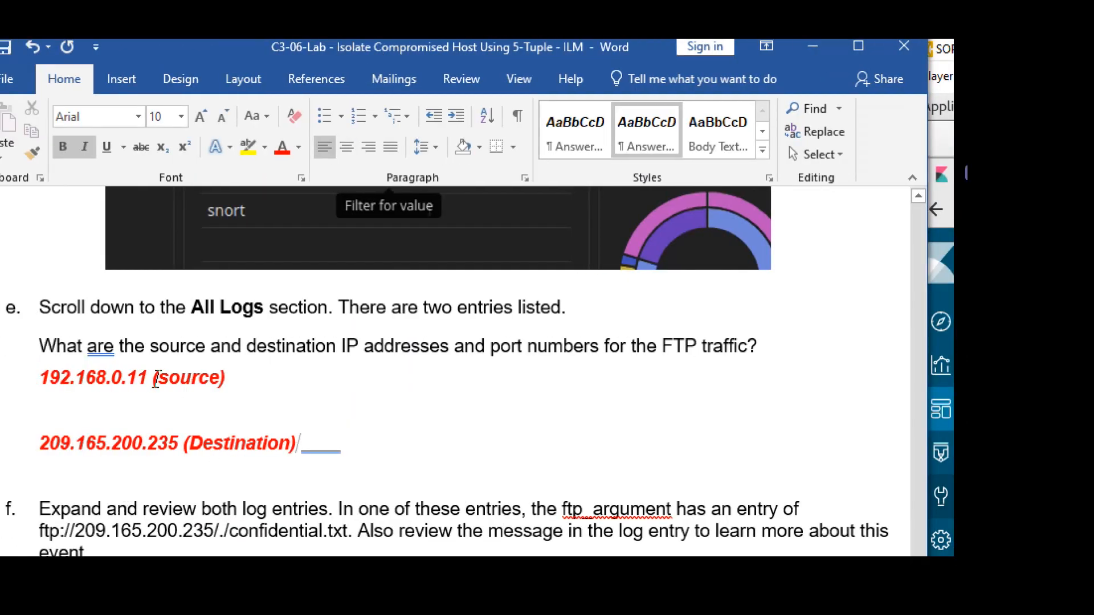
Add port 52776 to the source and port 21 to the destination, each labelled '/ port'.
click(224, 377)
text(/ )
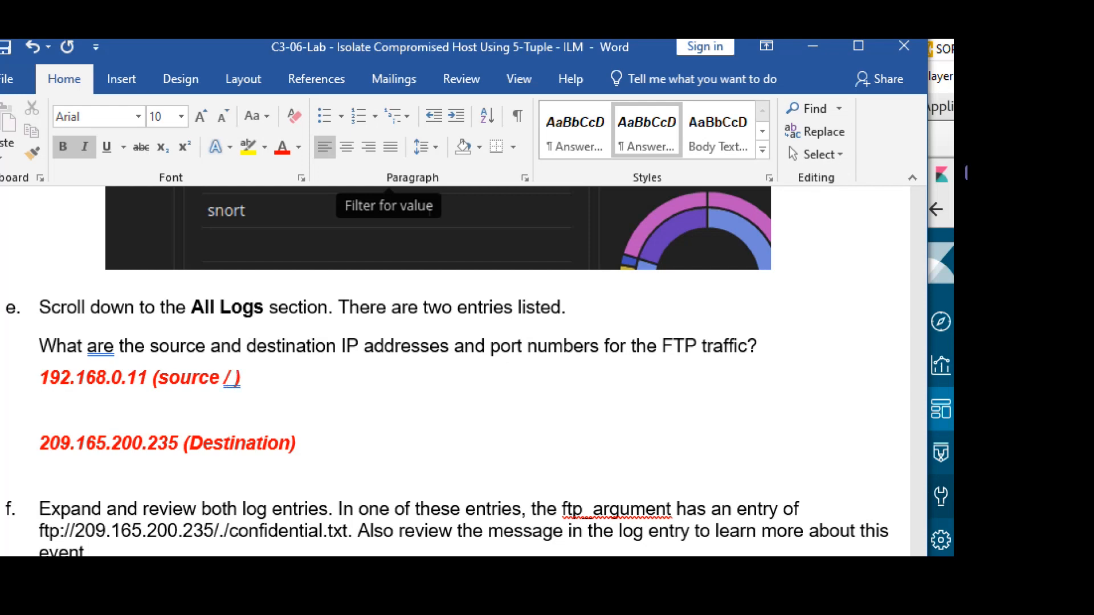
text(port)
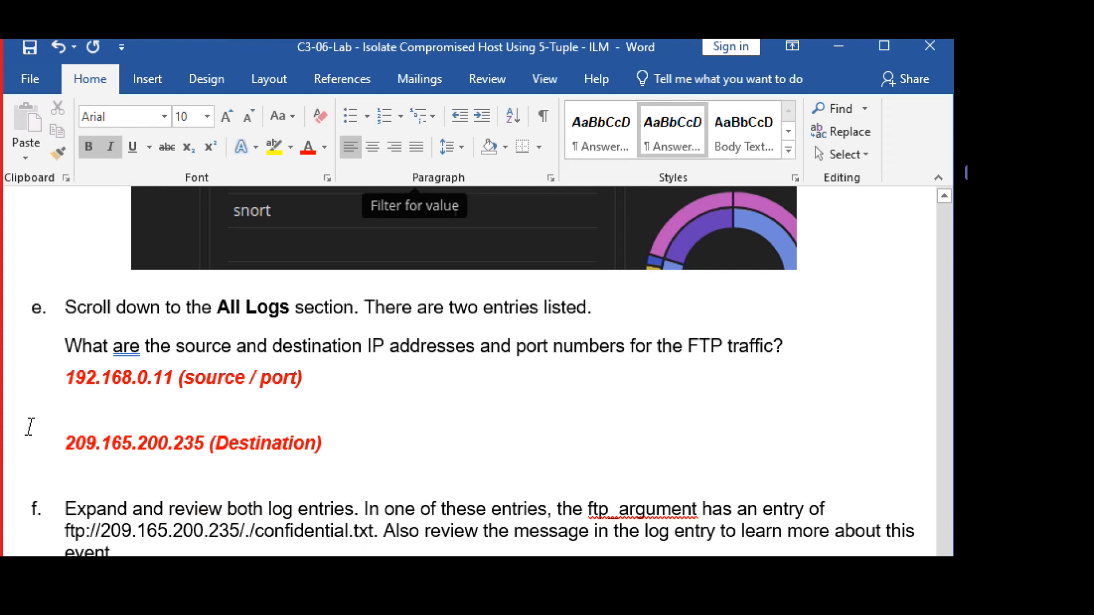
text(:52776)
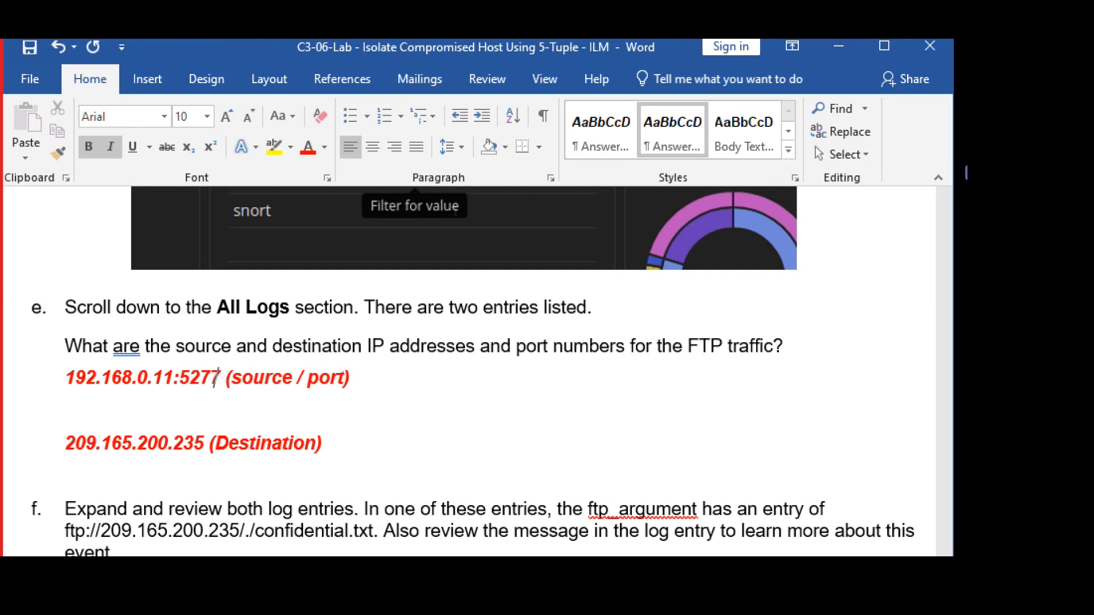
key(Down)
key(Down)
key(Down)
key(Down)
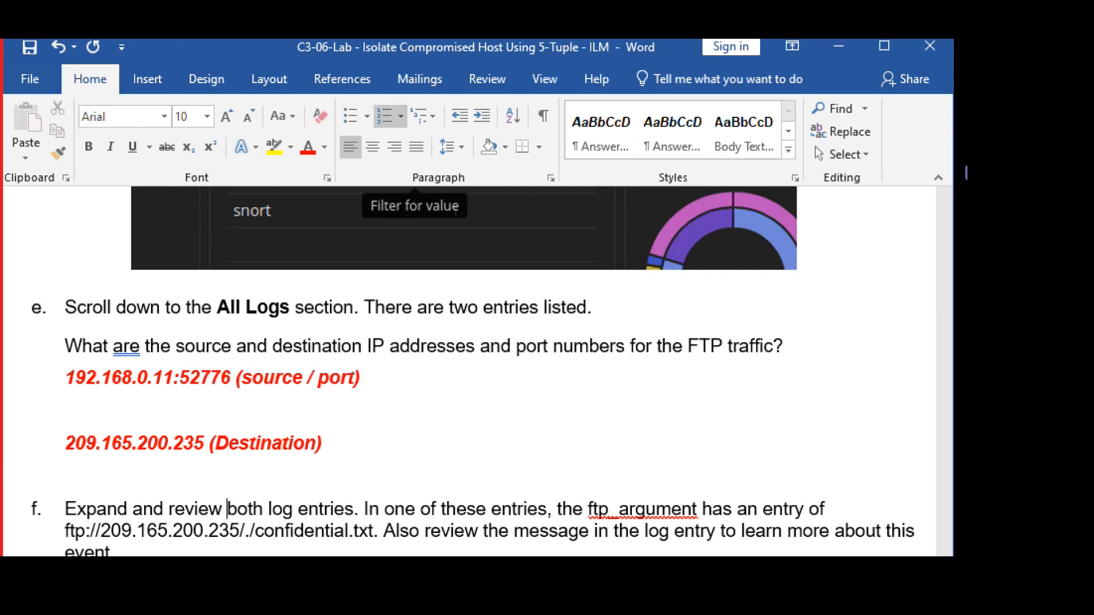
key(Up)
key(Up)
key(Left)
text(:21)
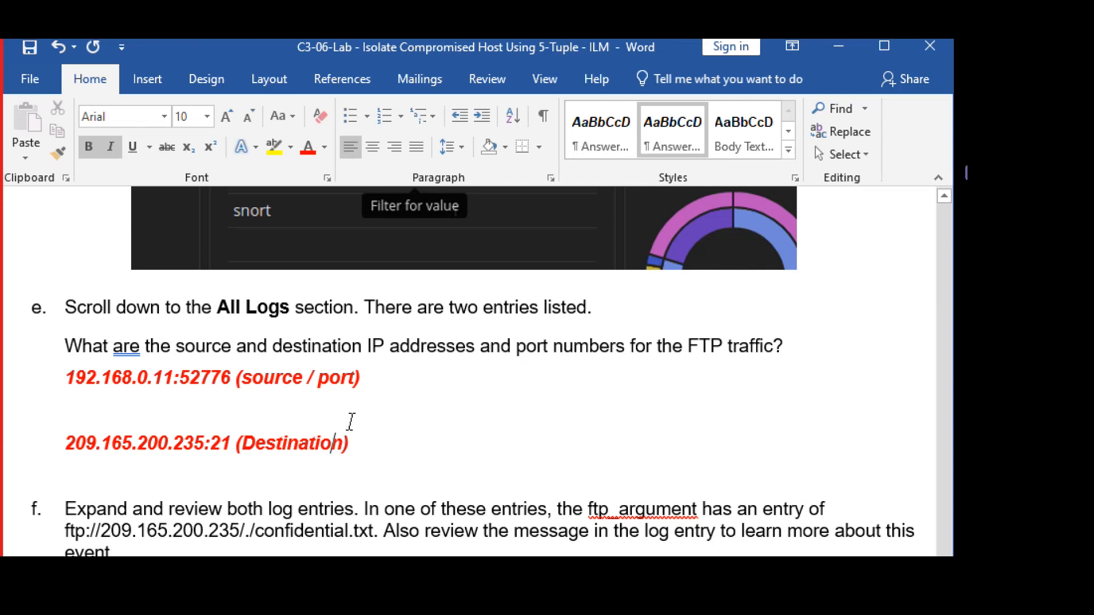
text(/ port)
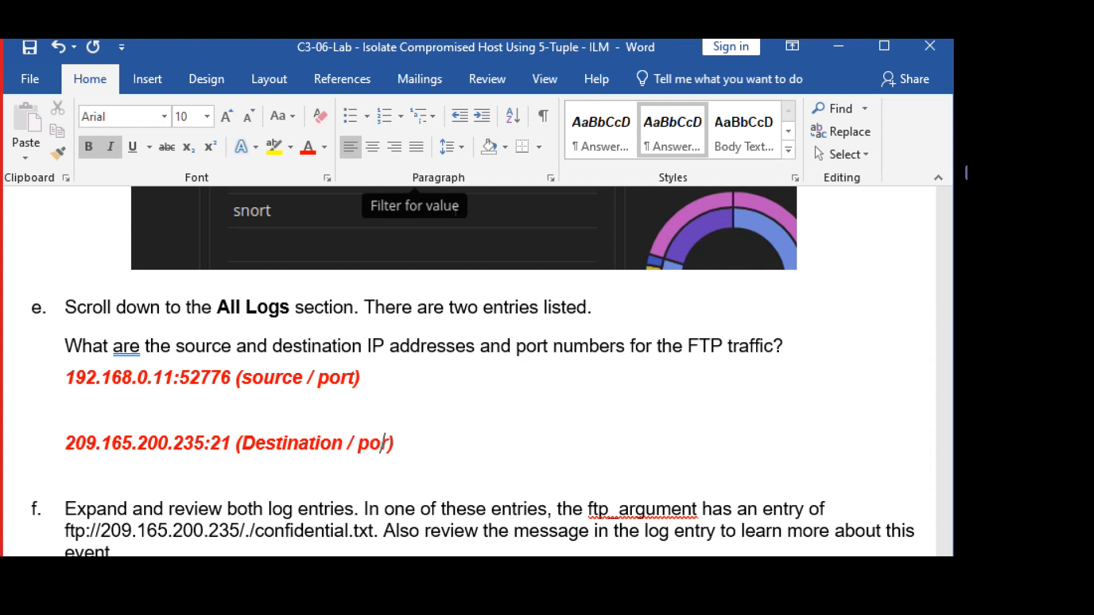
scroll(447, 457, down, 5)
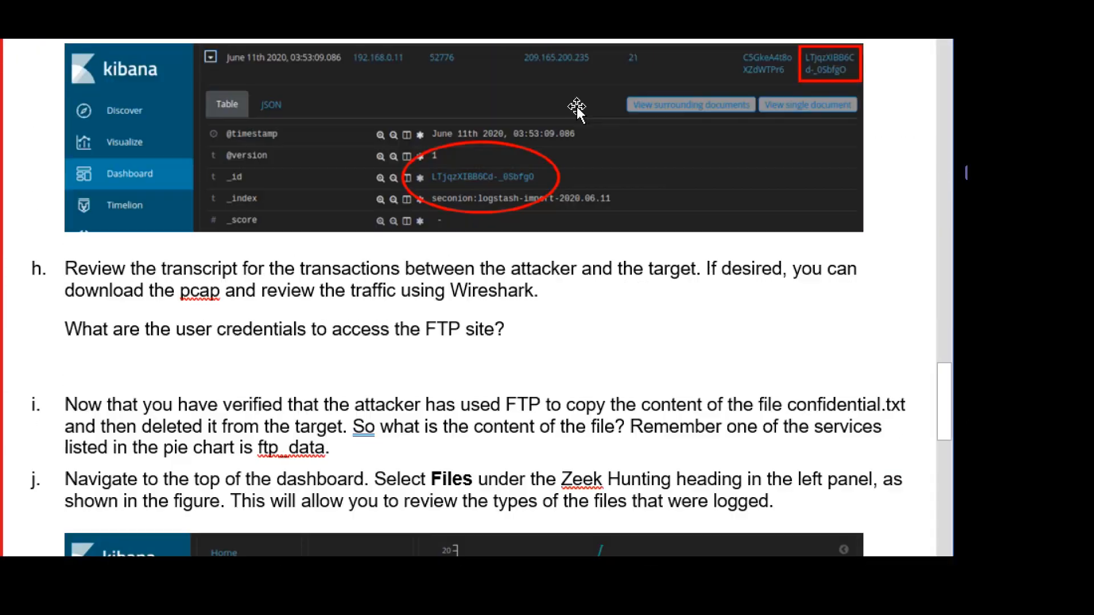
Highlight step f's instruction to review both log entries and the term ftp_argument.
scroll(477, 336, up, 4)
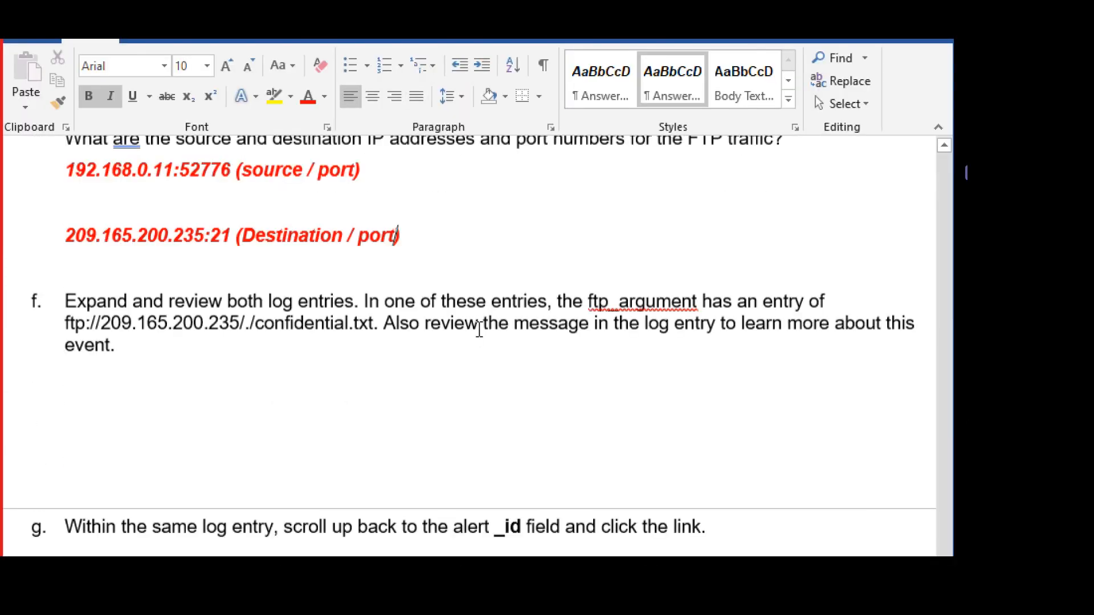
click(273, 401)
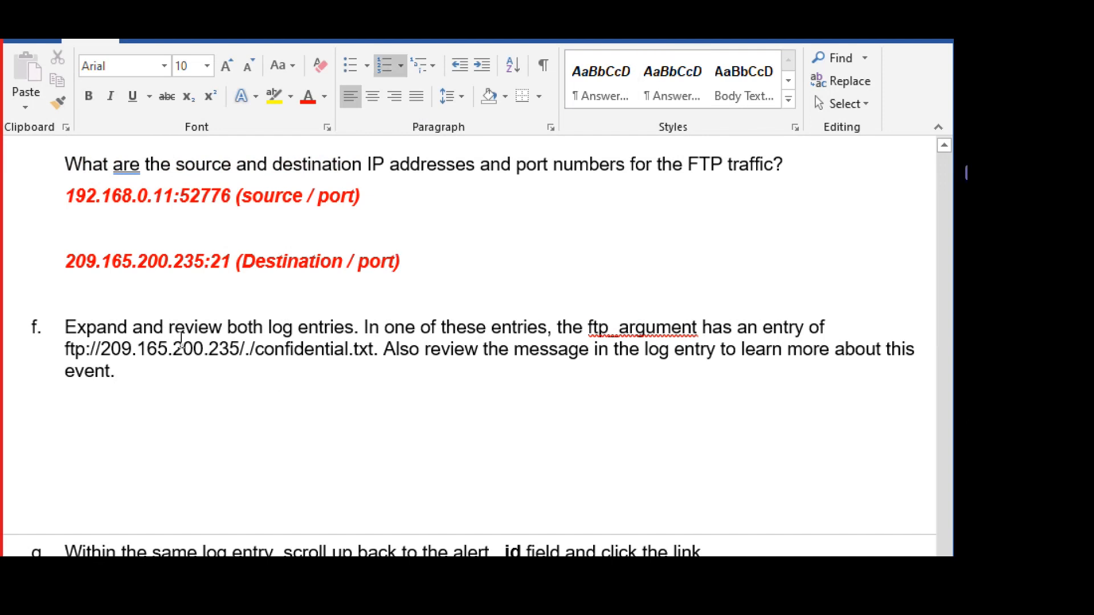
drag(65, 325, 350, 327)
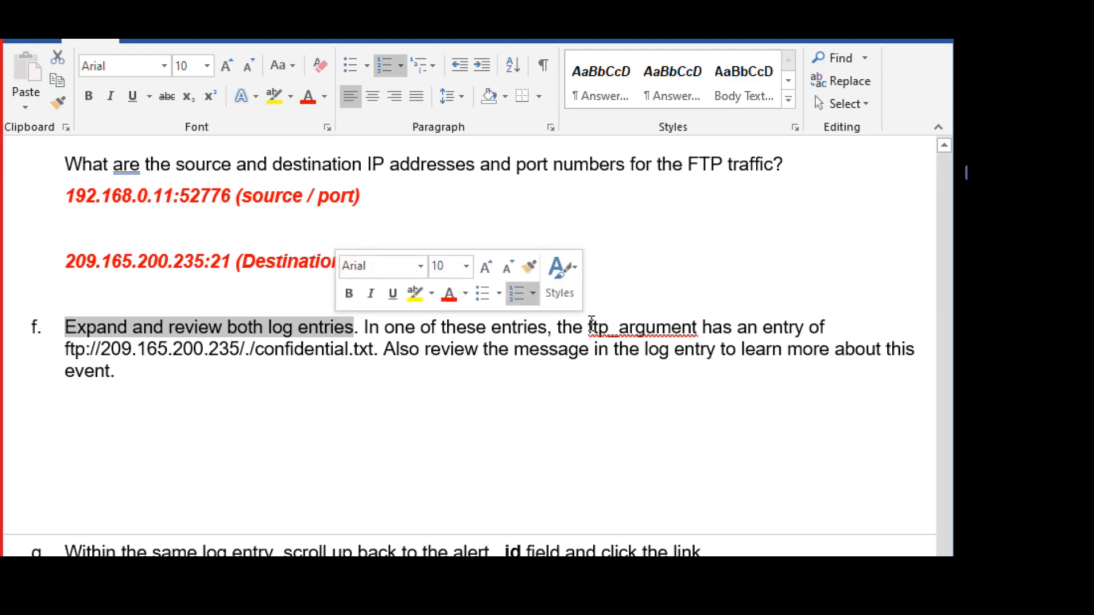
drag(588, 327, 702, 329)
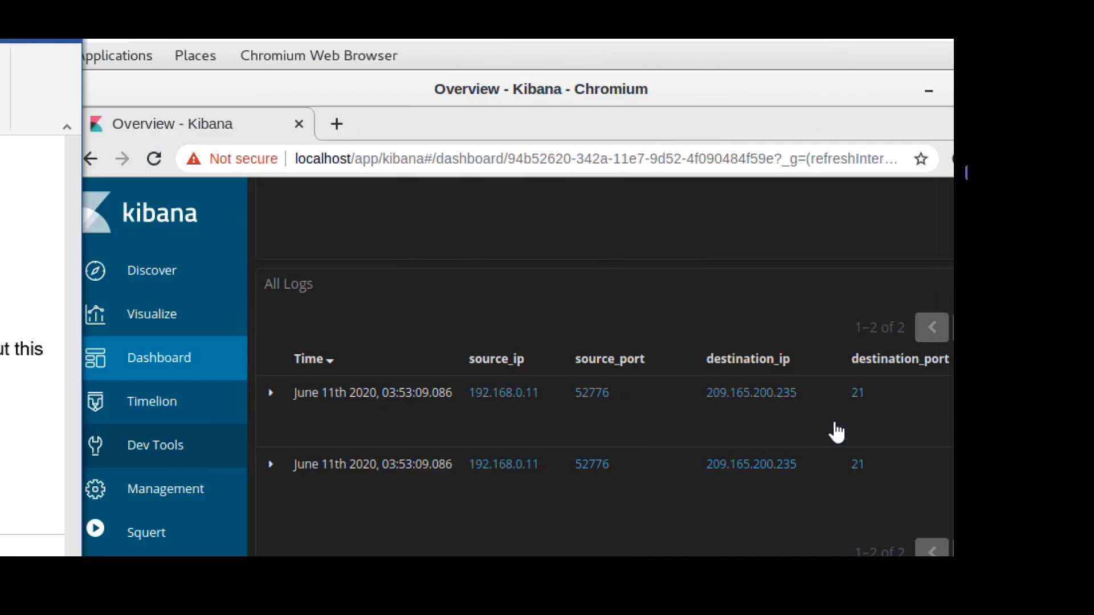
Expand the first FTP log entry, a PORT command, and scroll through its fields.
click(271, 392)
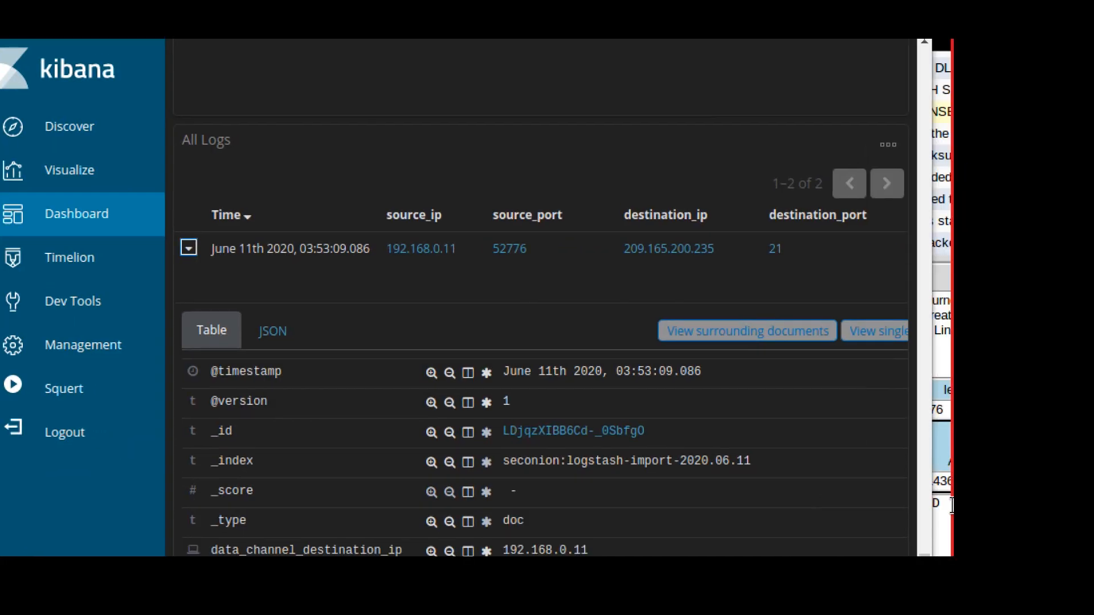
scroll(767, 435, down, 5)
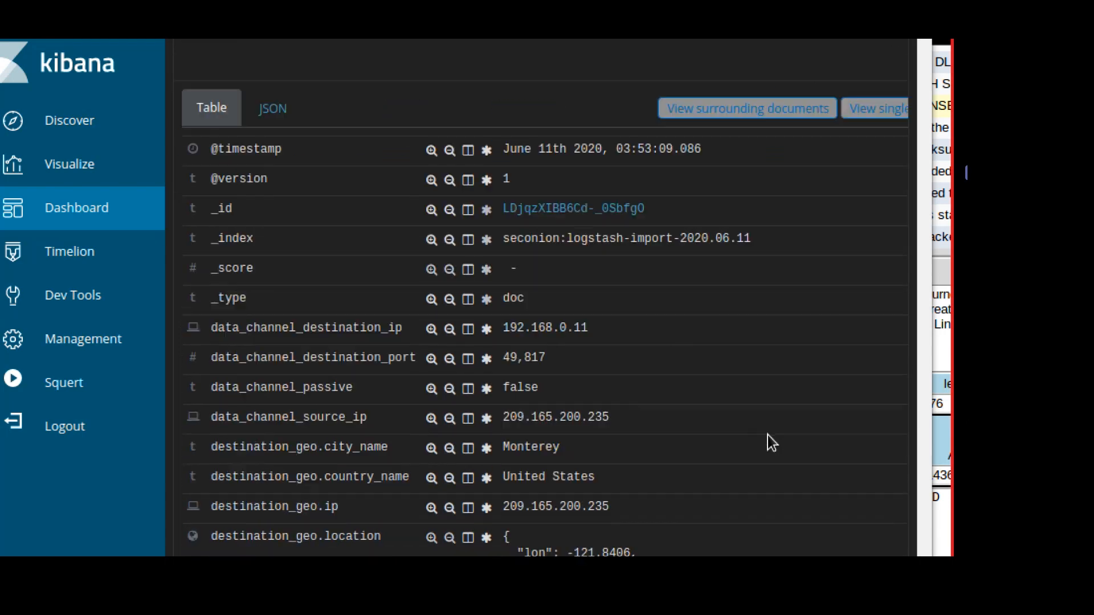
scroll(768, 436, down, 8)
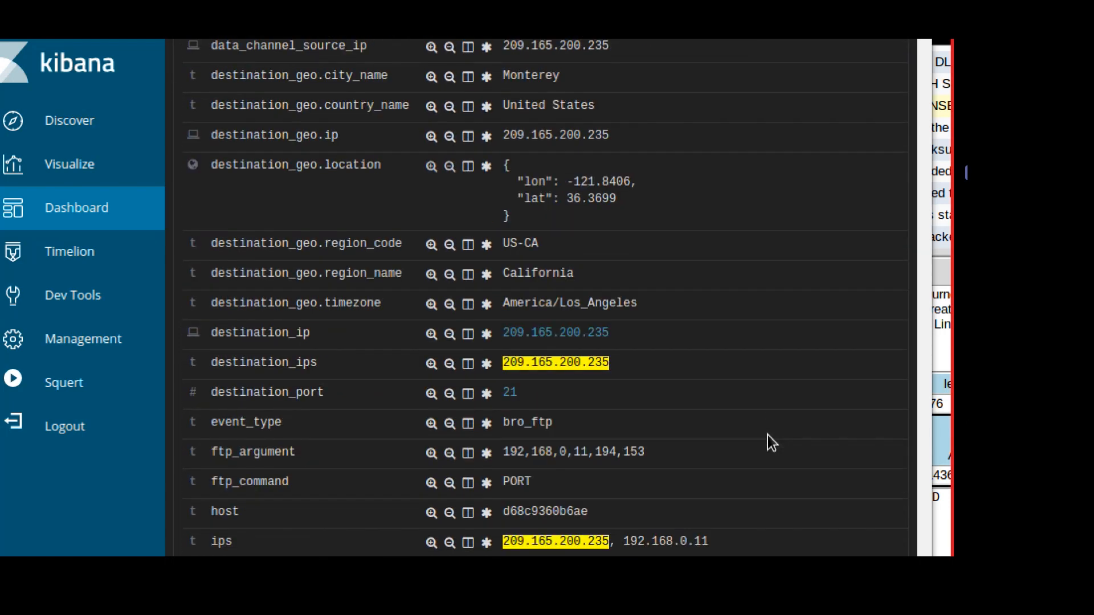
scroll(768, 435, down, 1)
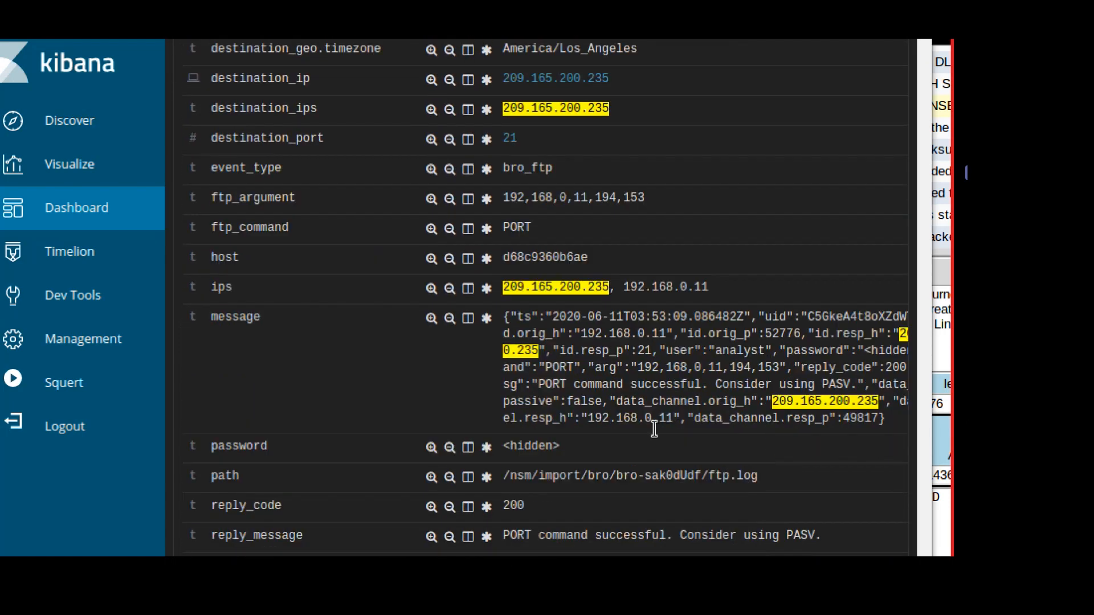
scroll(736, 354, down, 3)
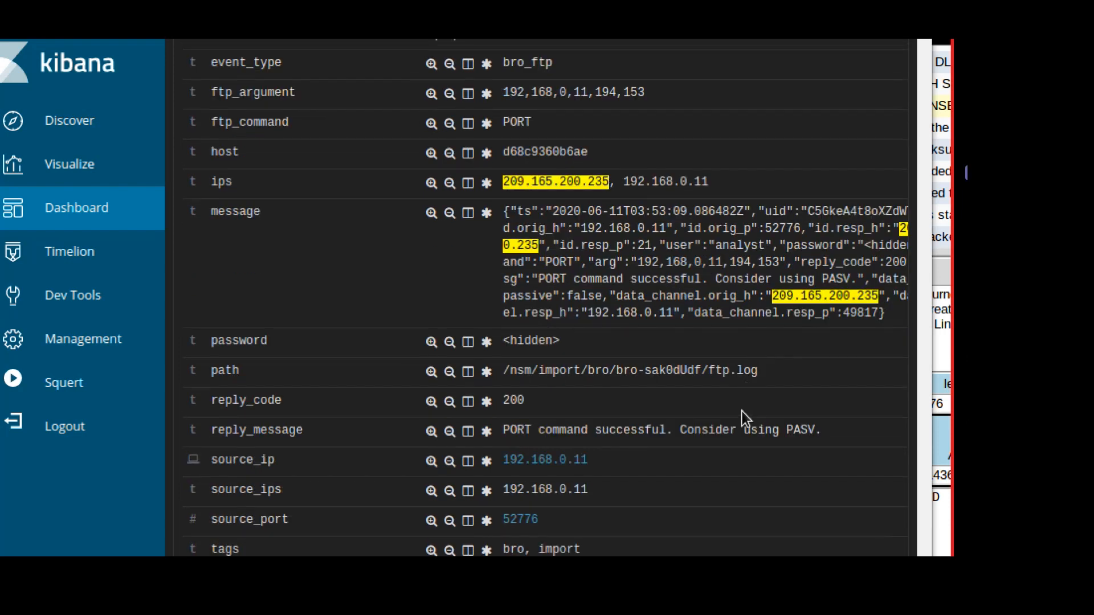
scroll(734, 336, down, 2)
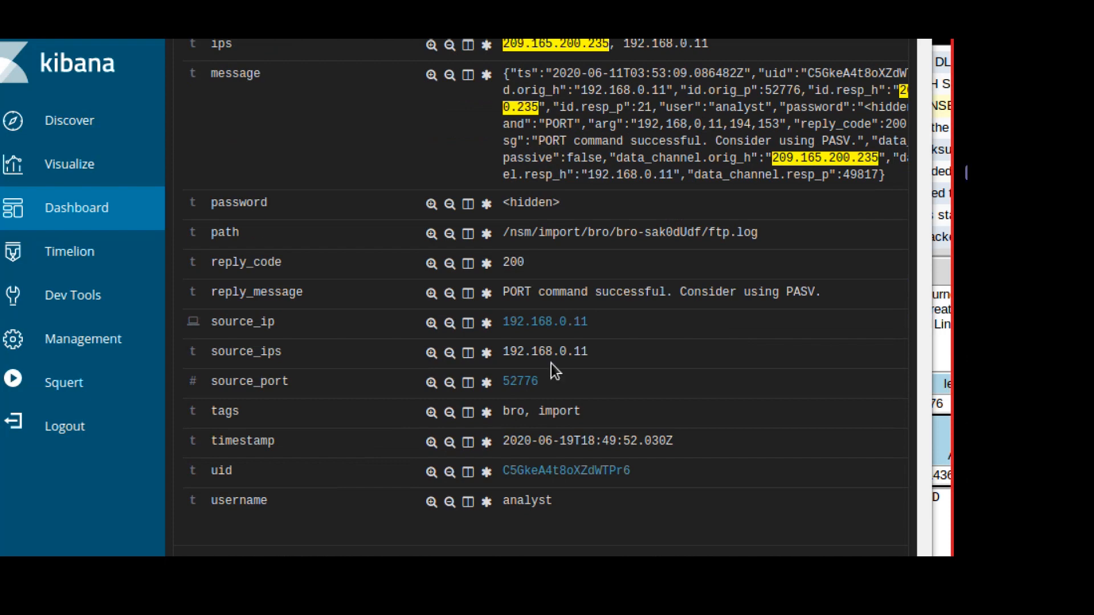
scroll(187, 390, down, 3)
Expand the second FTP entry and select its ftp_argument ftp://209.165.200.235/./confidential.txt.
click(187, 382)
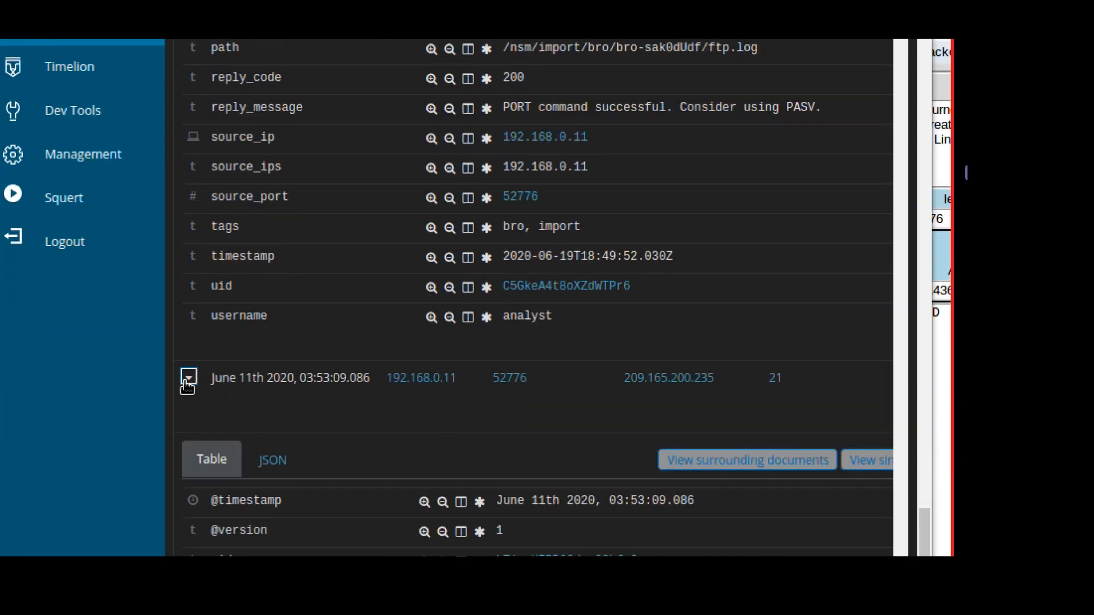
scroll(556, 376, down, 5)
scroll(555, 373, down, 6)
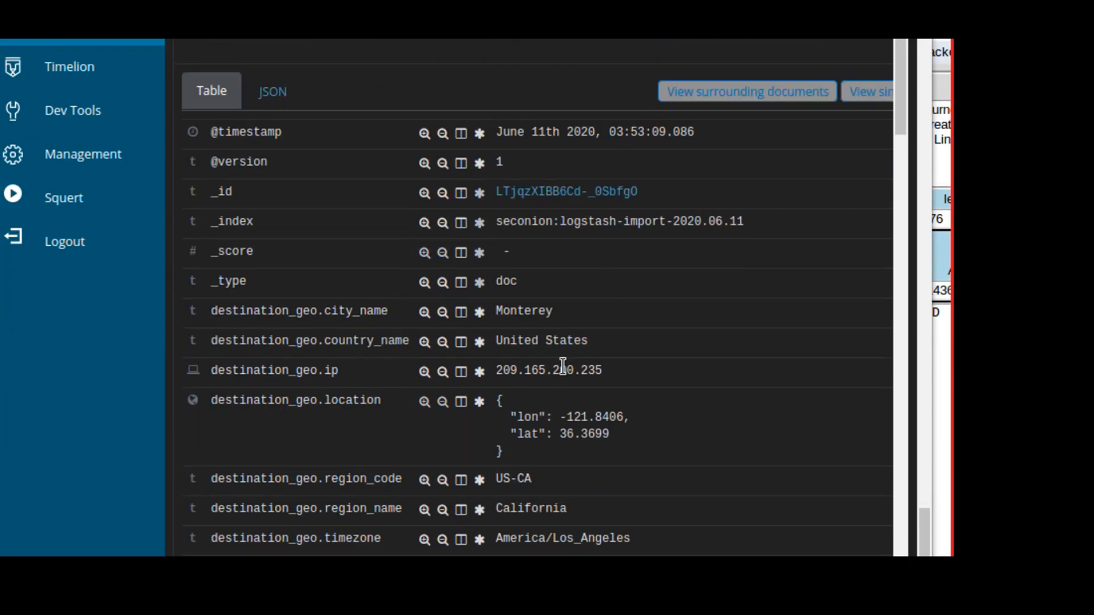
scroll(573, 351, down, 3)
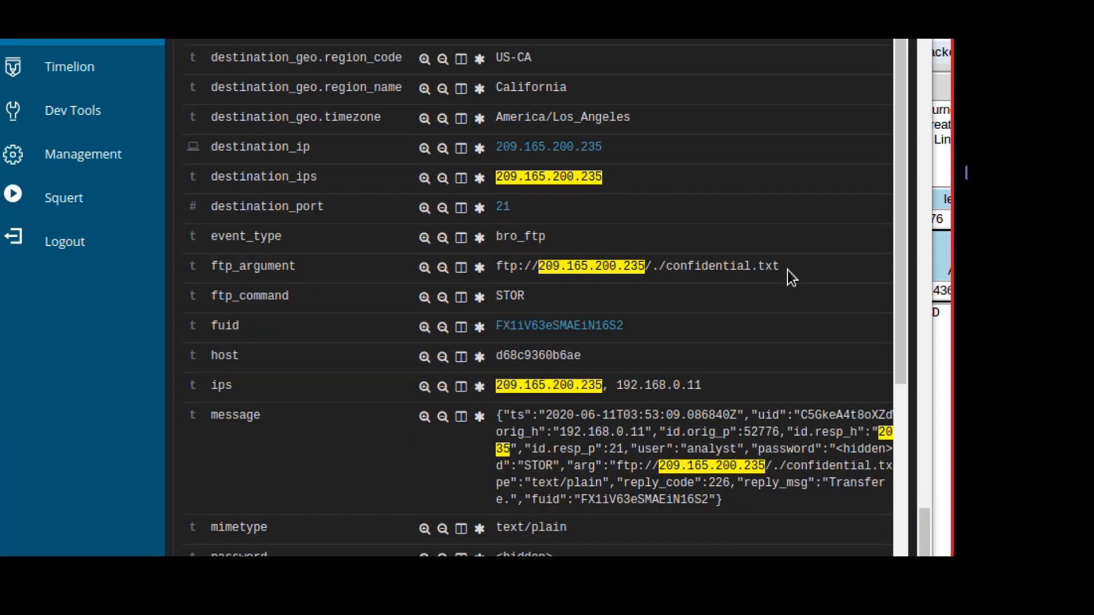
drag(788, 271, 496, 266)
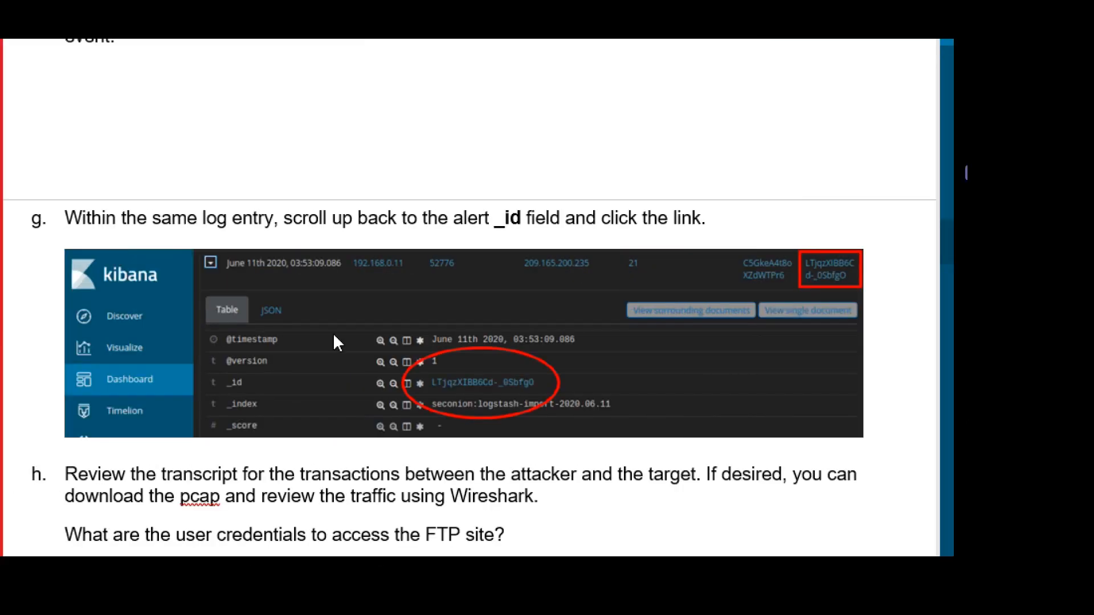
Open the capME session transcript from the STOR entry's _id link.
scroll(334, 336, down, 1)
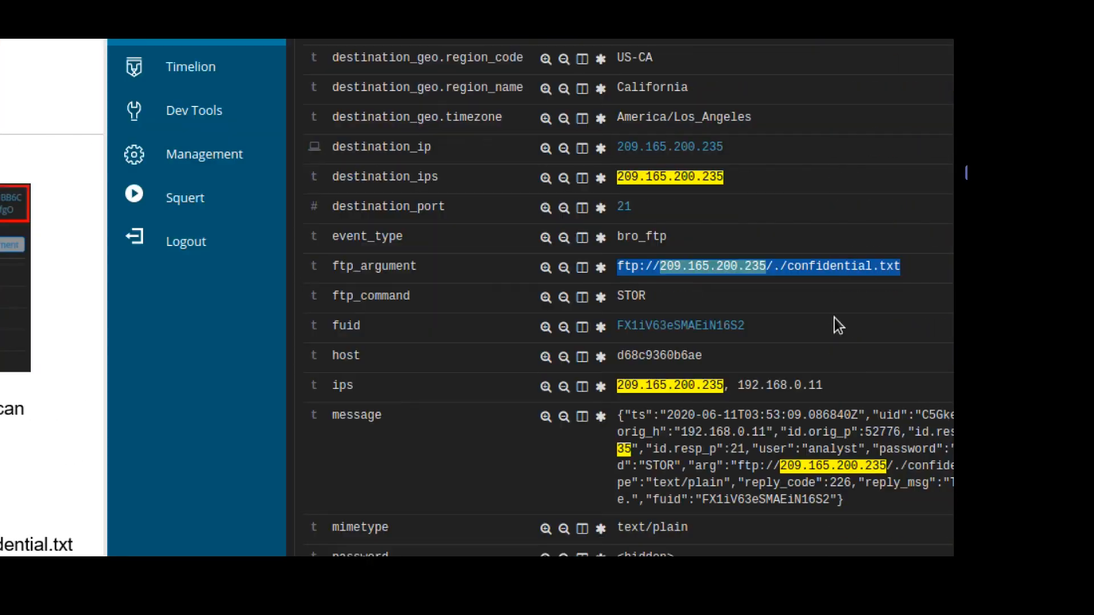
scroll(825, 211, up, 5)
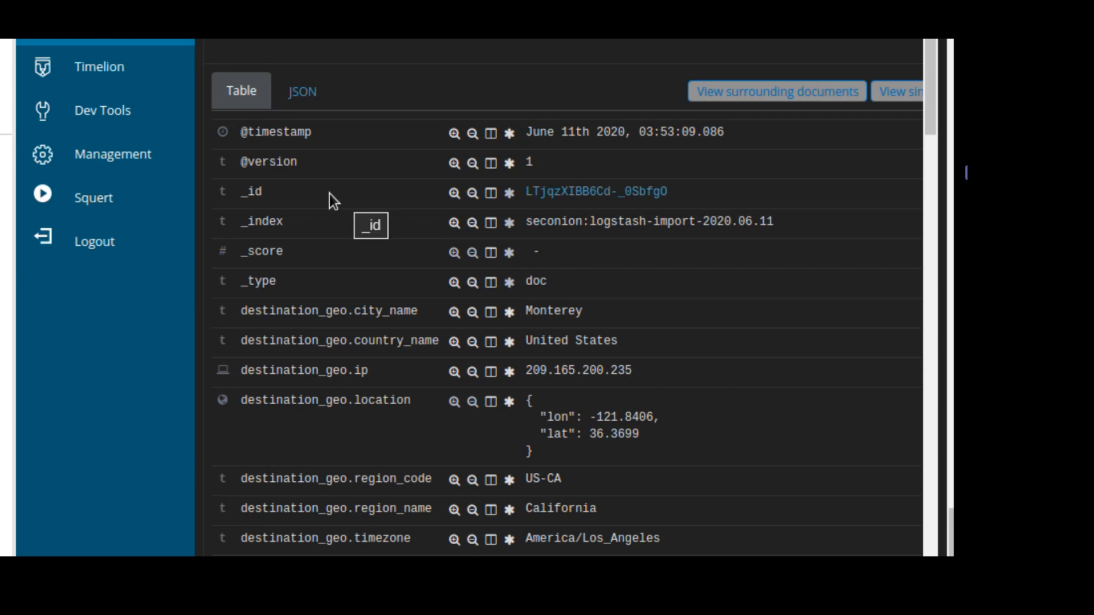
scroll(331, 256, up, 2)
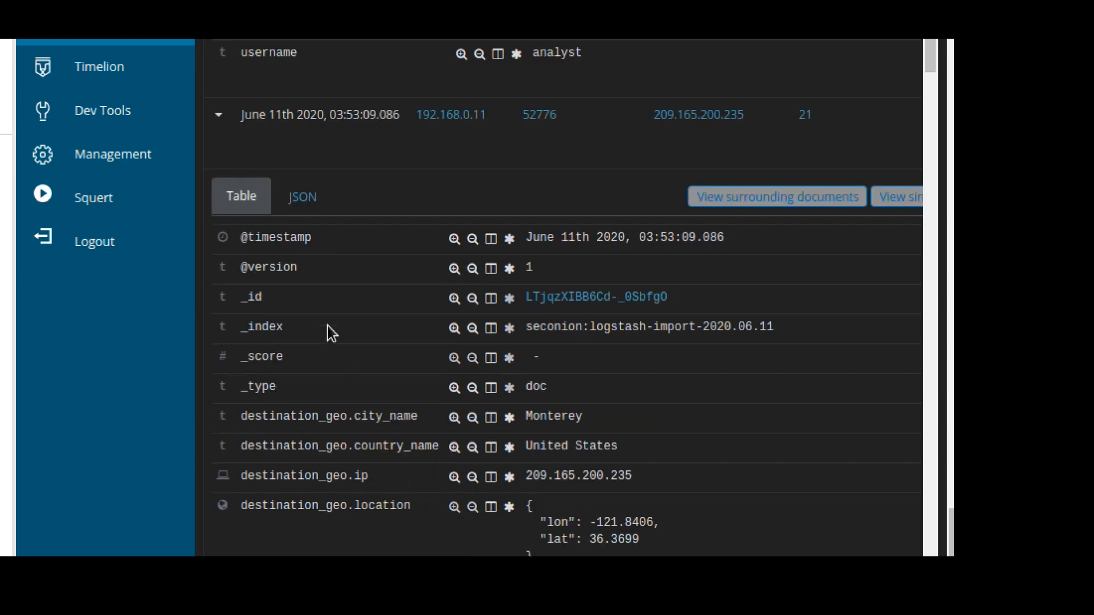
click(573, 298)
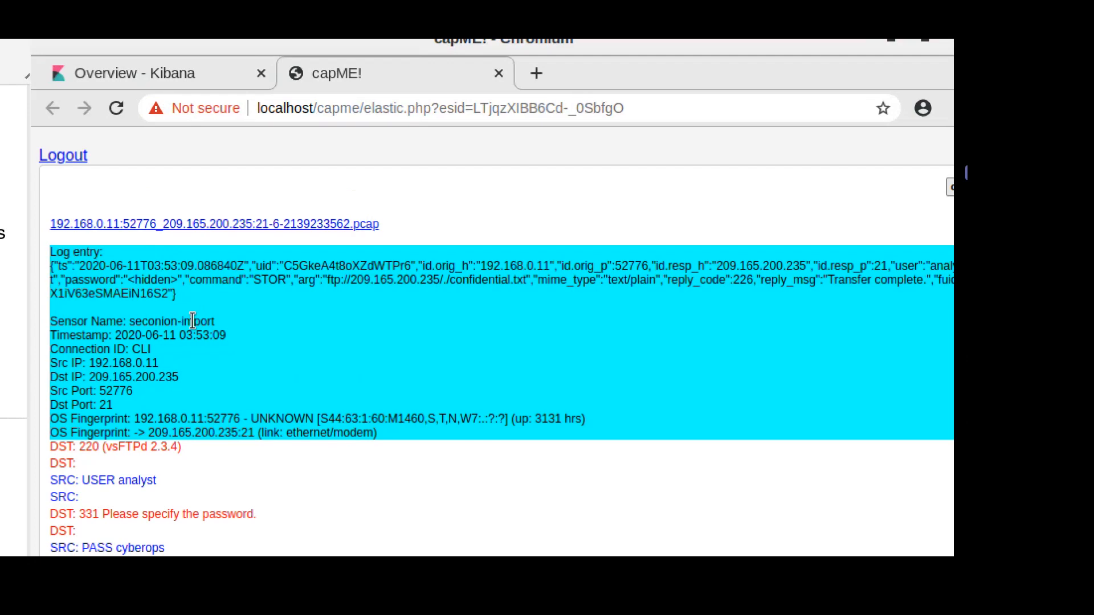
Underline 'user credentials to access the FTP site' in question h.
scroll(300, 430, down, 2)
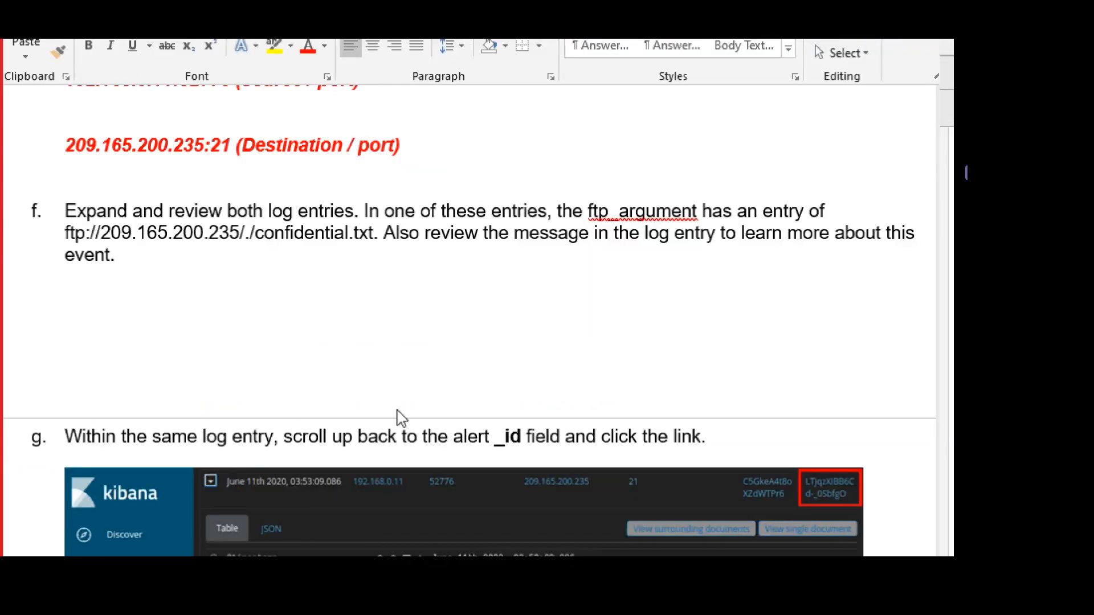
scroll(290, 307, down, 5)
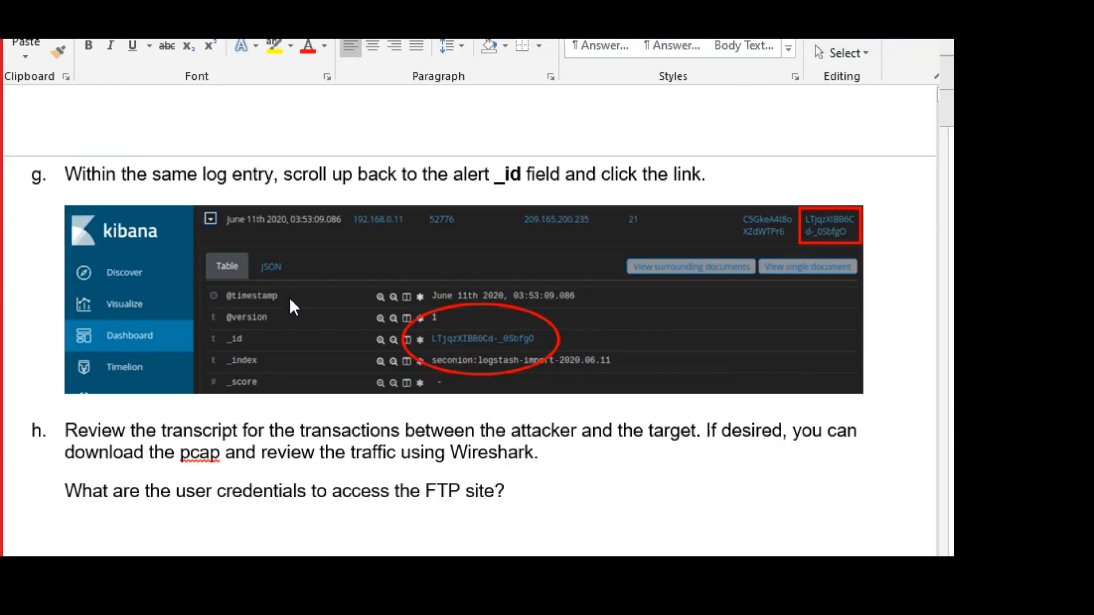
scroll(228, 393, down, 1)
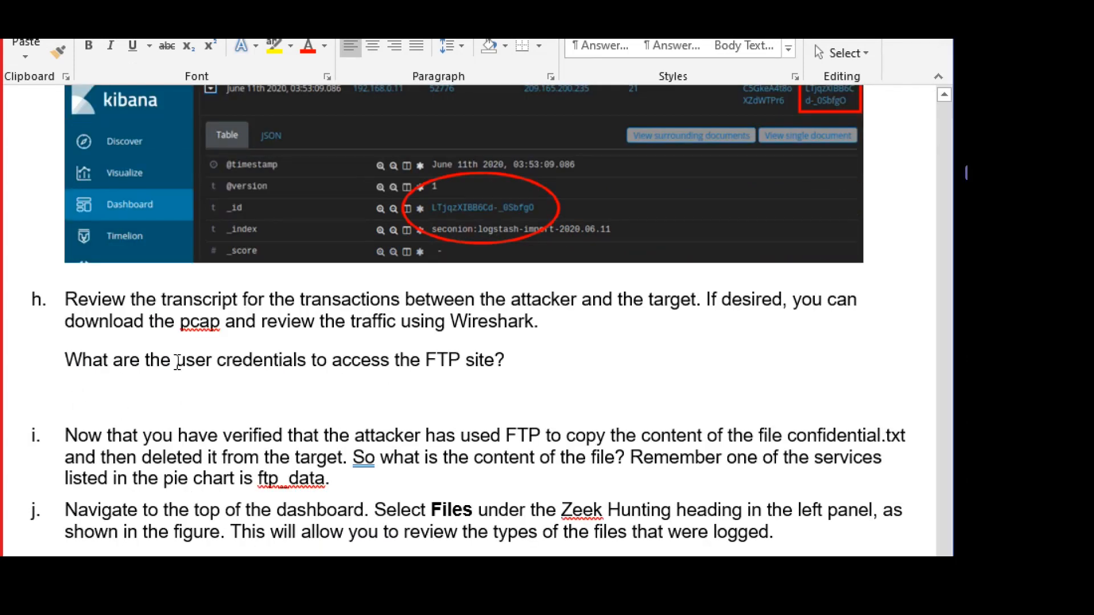
drag(176, 360, 494, 365)
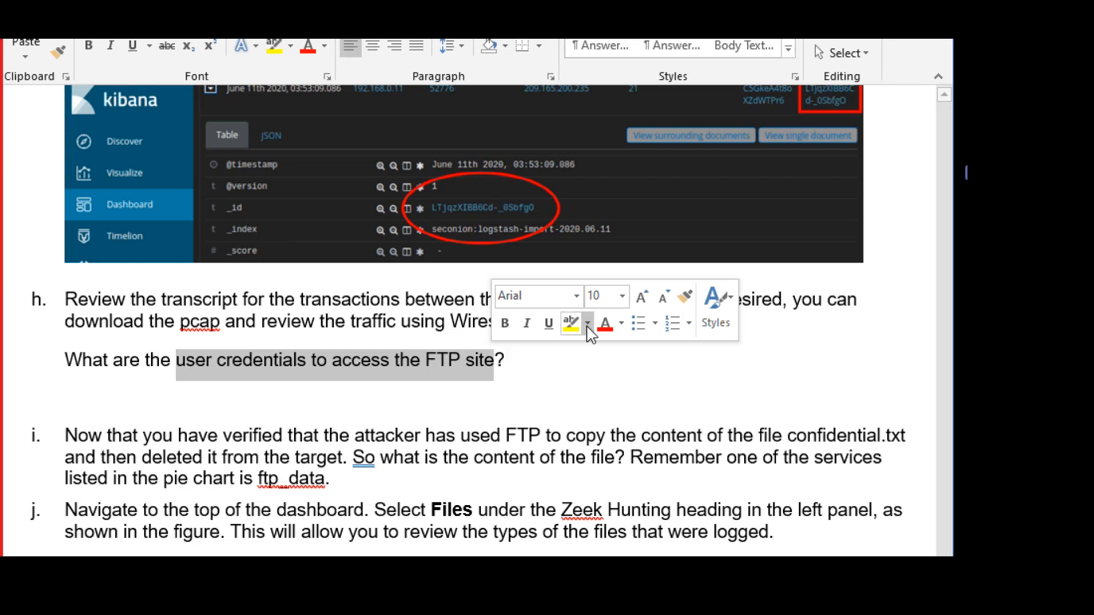
click(548, 323)
Start a red 'Type y' answer placeholder on the line below question h.
click(284, 392)
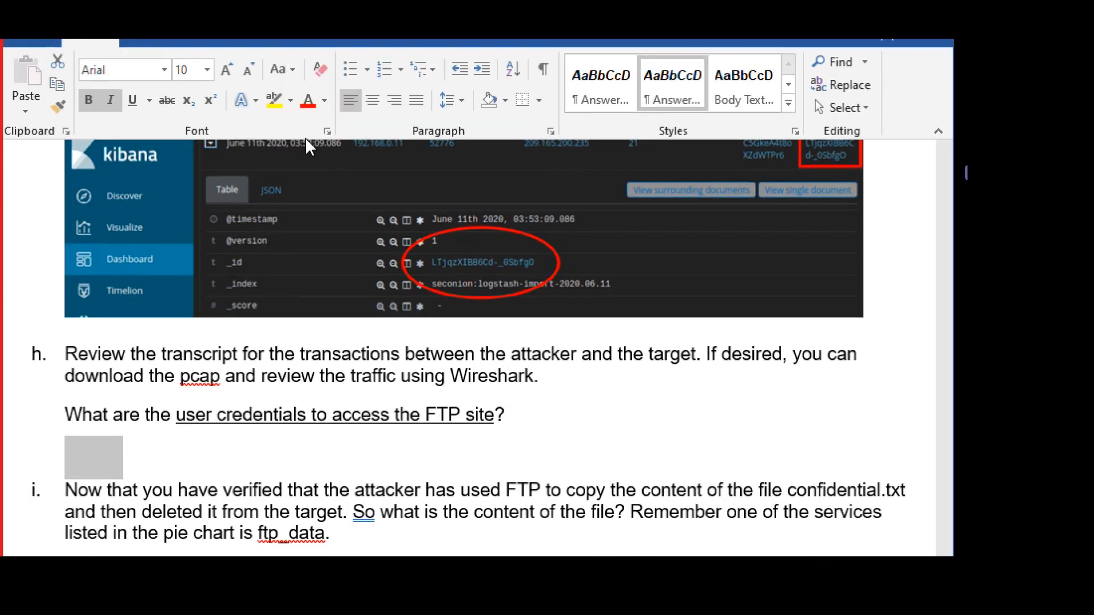
click(309, 111)
text(Type y)
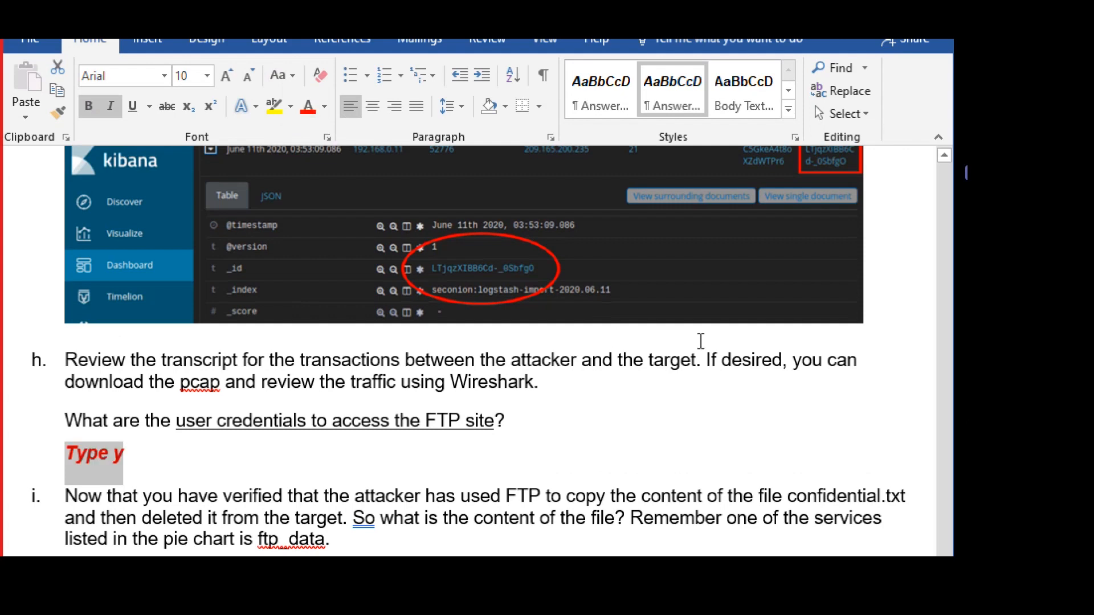
key(Left)
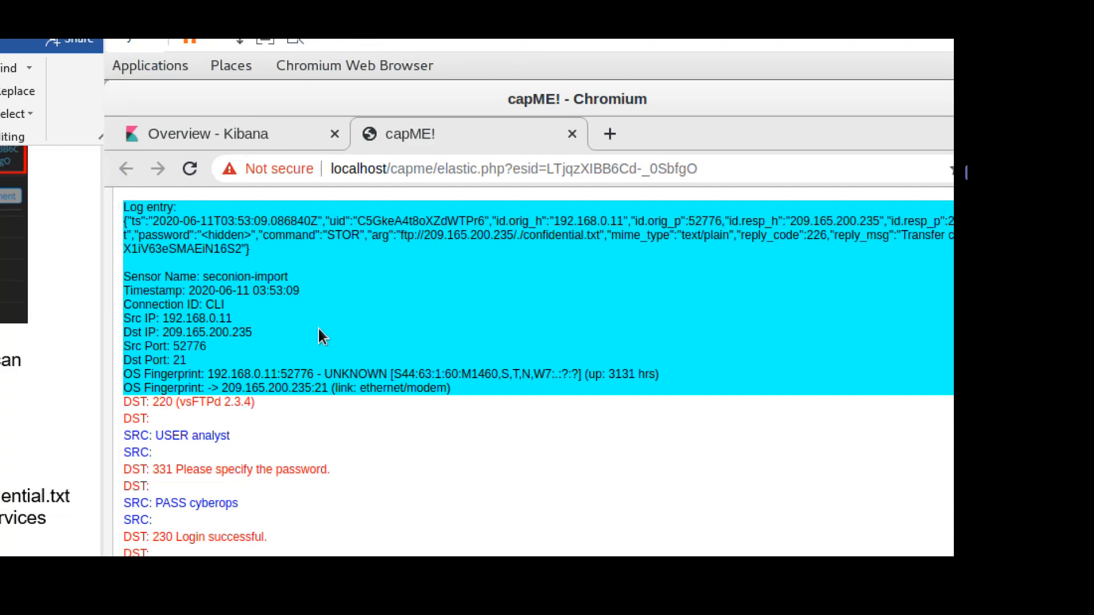
Highlight the FTP username (USER) and password (PASS) lines in the capME transcript.
scroll(321, 336, down, 3)
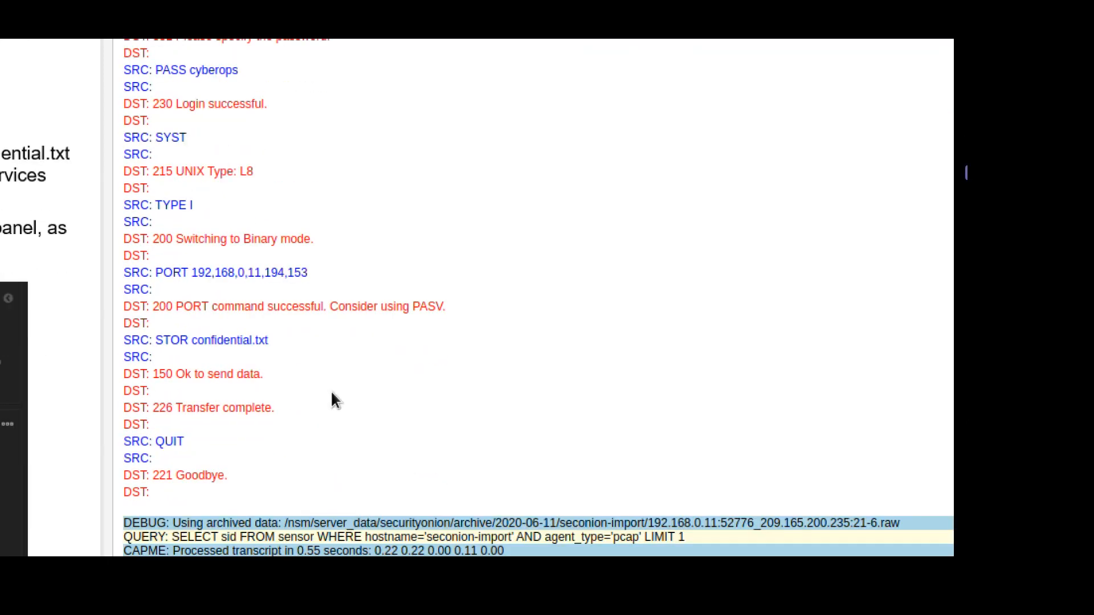
drag(236, 250, 143, 251)
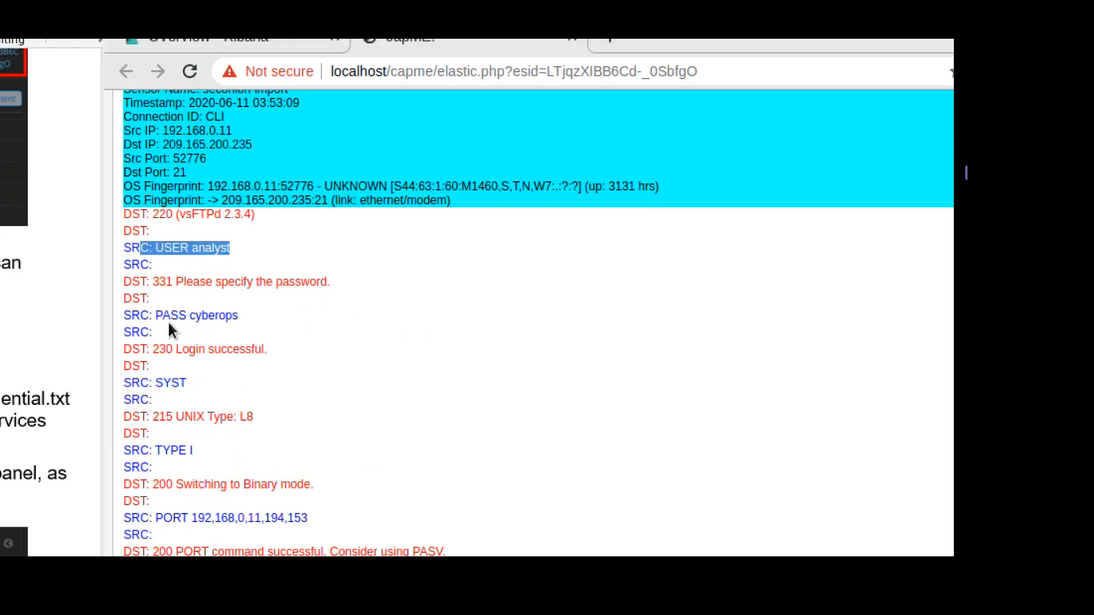
drag(238, 317, 152, 312)
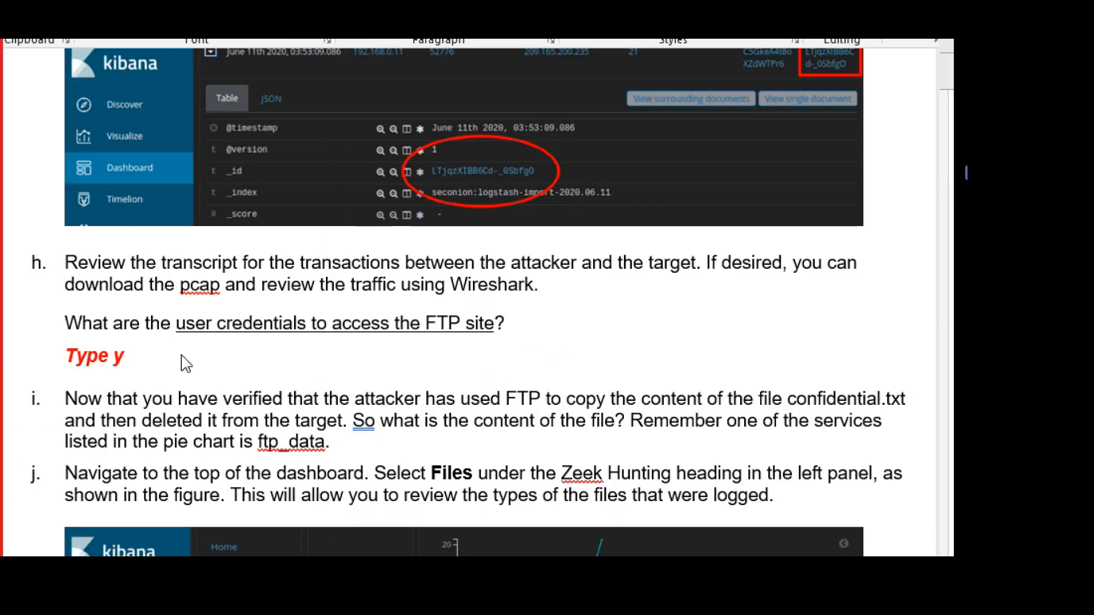
Replace the placeholder with the FTP username in red, followed by a slash and the password.
click(151, 363)
key(Delete)
key(Delete)
key(Delete)
key(Delete)
key(Delete)
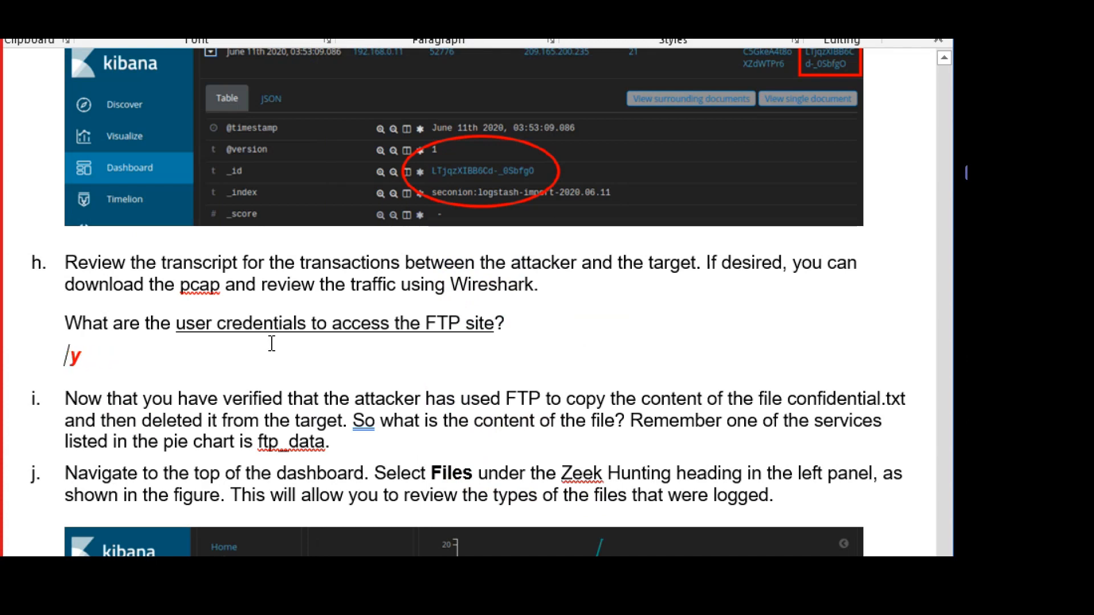
text(an)
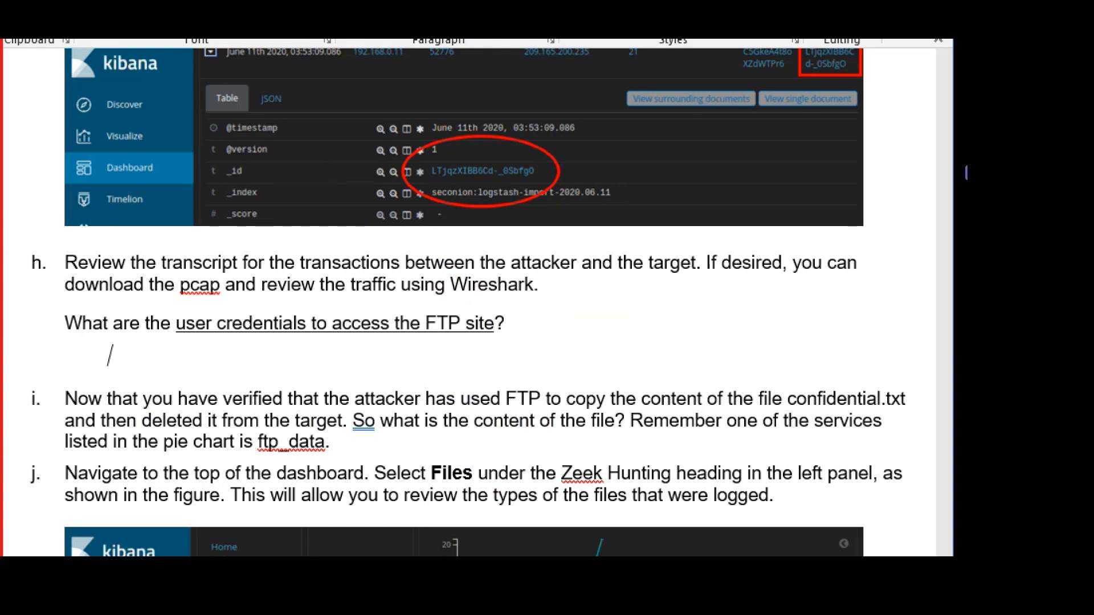
key(shift+Home)
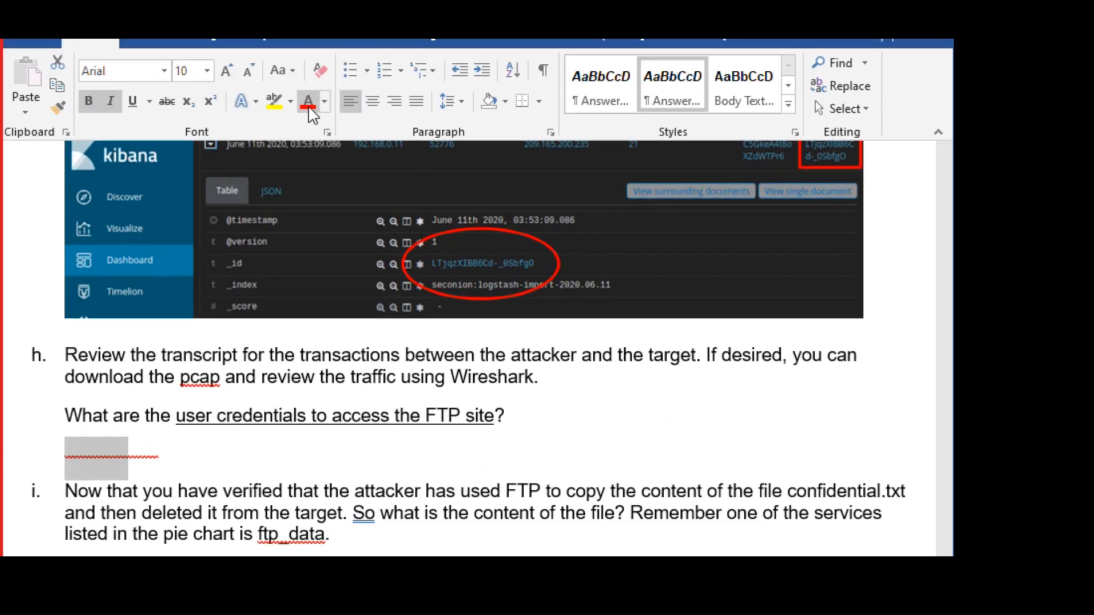
click(309, 107)
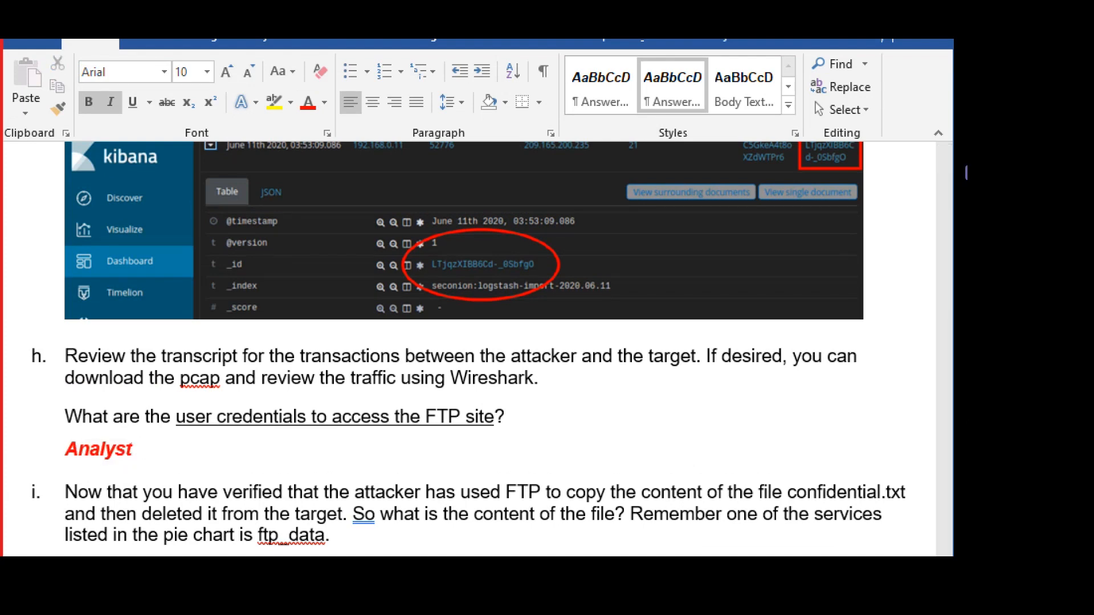
key(BackSpace)
text(/ cyberops)
Select the credentials answer line and highlight the first line of question i.
key(shift+Home)
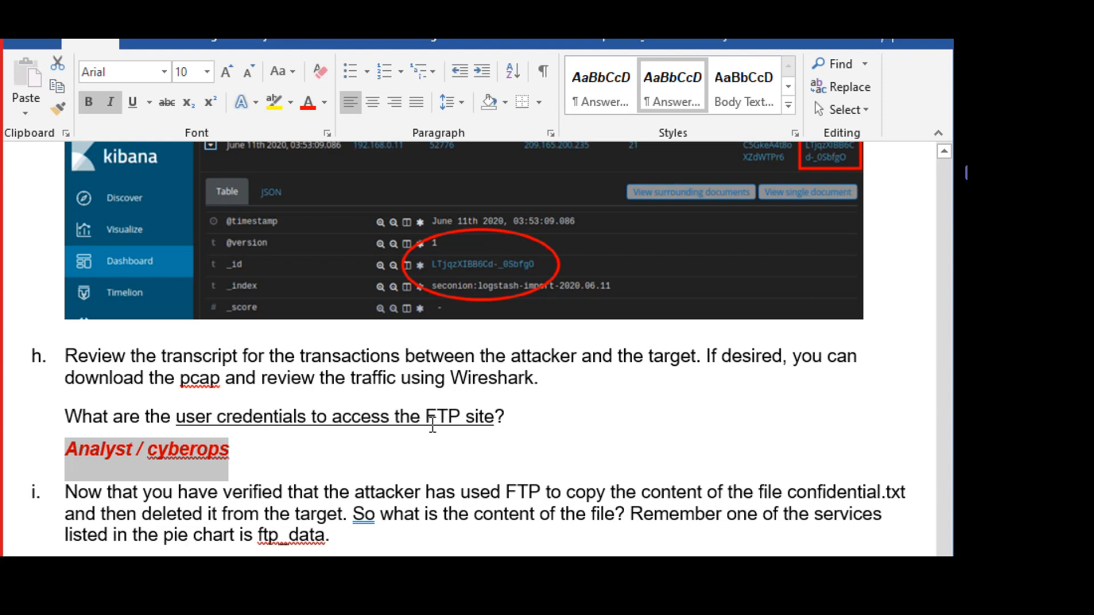
scroll(612, 429, down, 3)
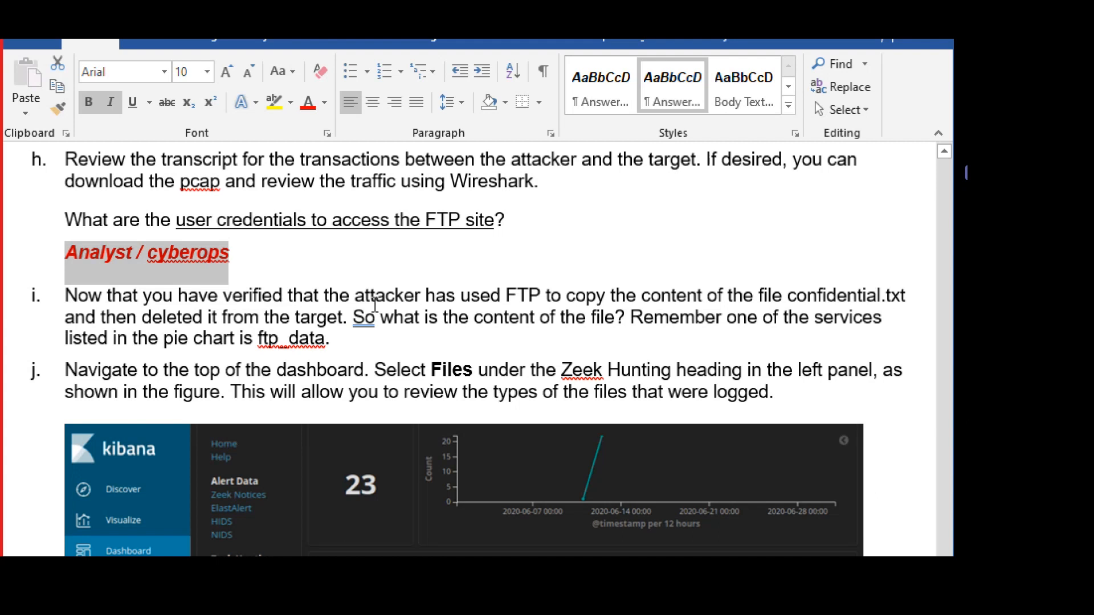
drag(222, 295, 834, 295)
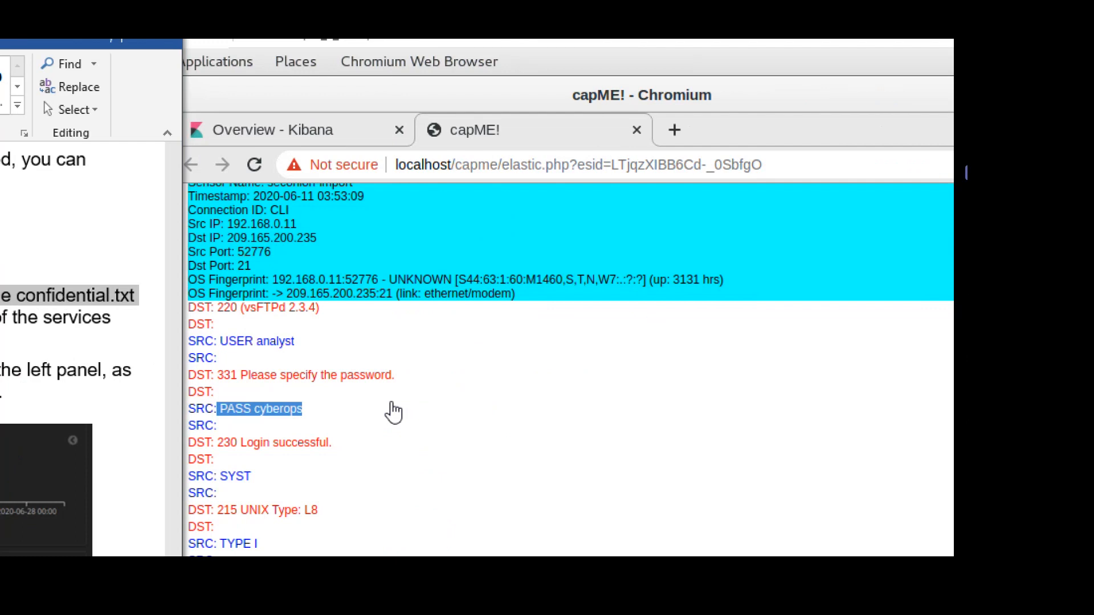
Highlight the vsFTPd 2.3.4 server banner and the confidential.txt upload path in capME.
click(303, 311)
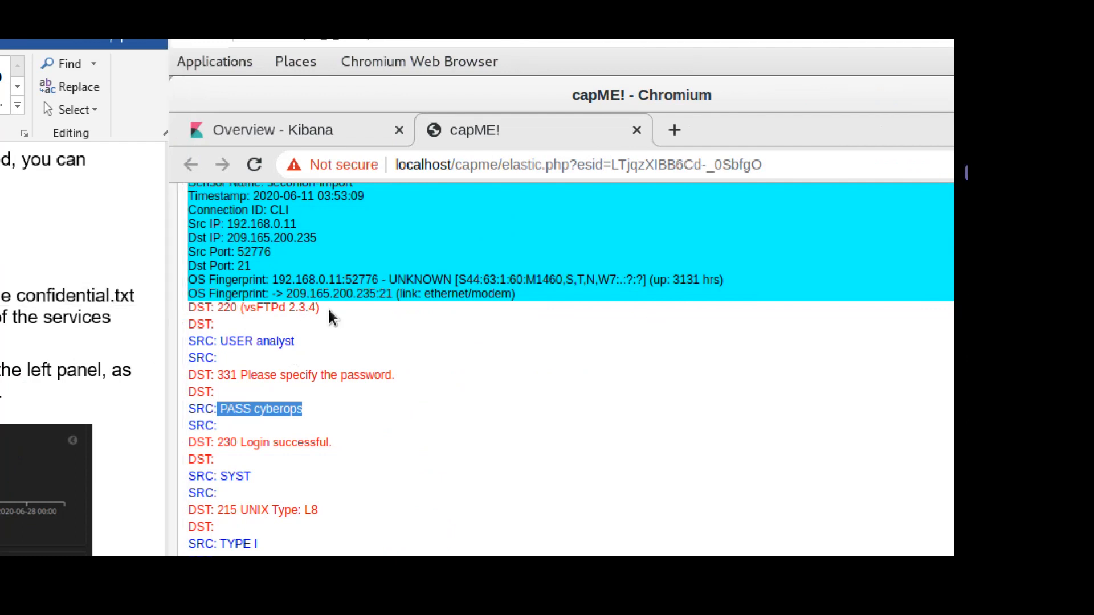
drag(321, 309, 221, 314)
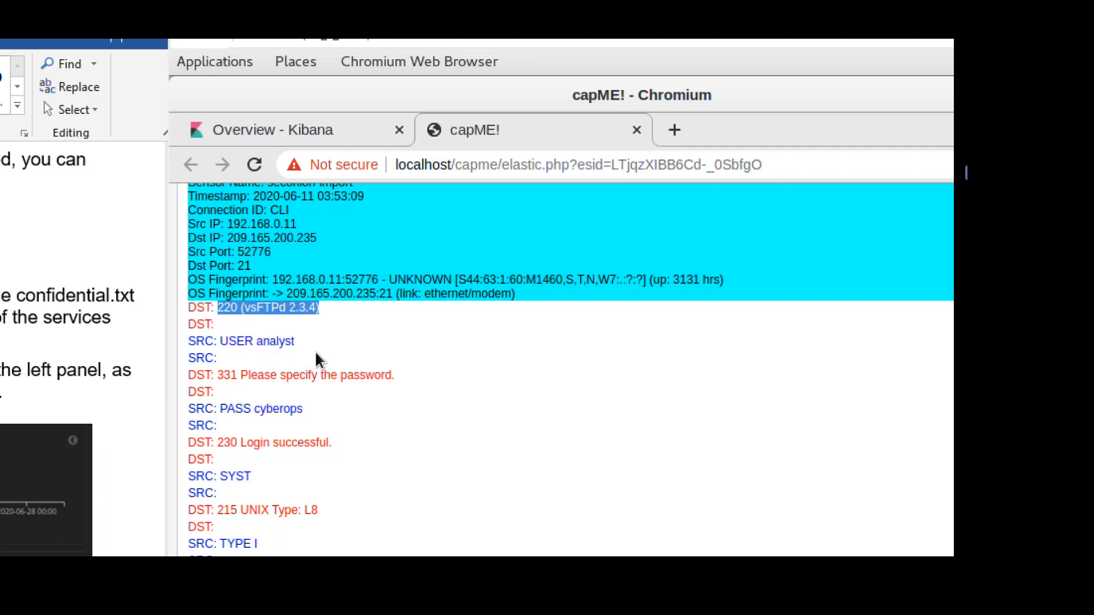
scroll(445, 301, up, 2)
scroll(444, 301, up, 2)
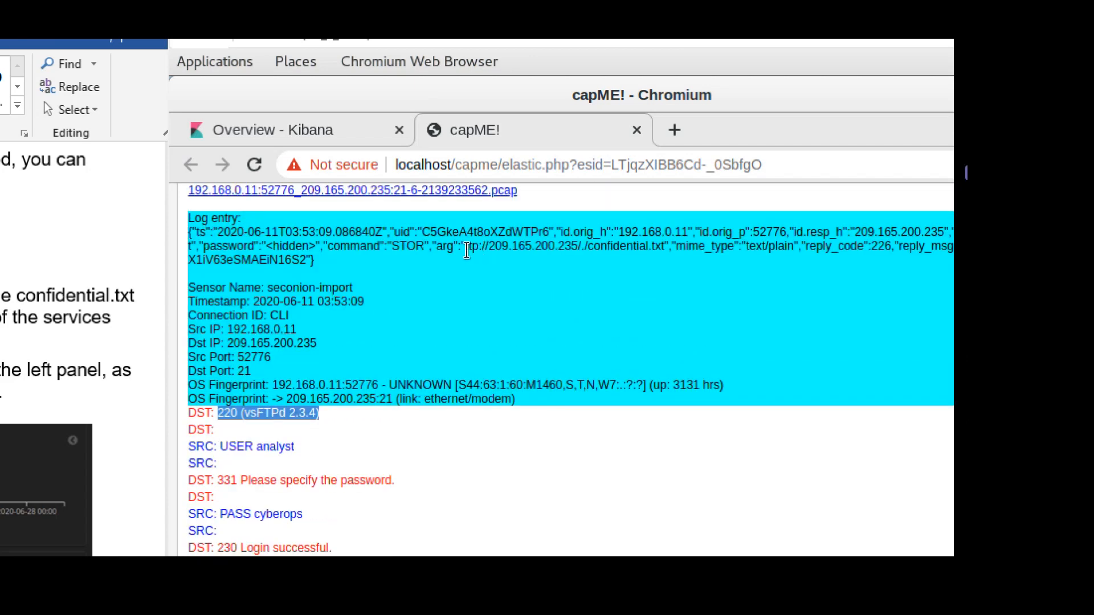
drag(465, 246, 670, 248)
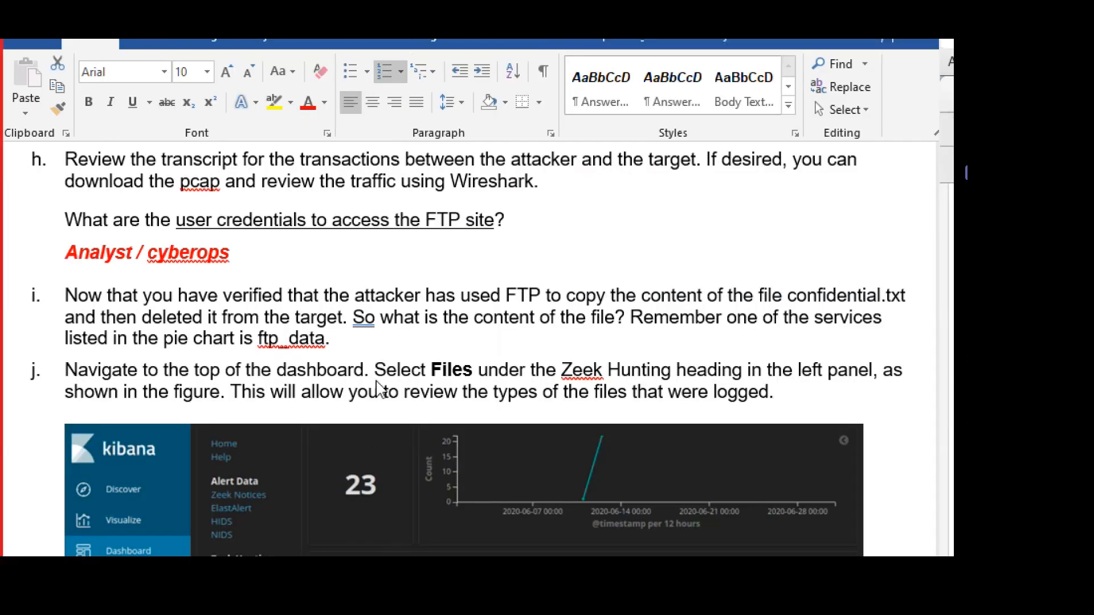
click(440, 314)
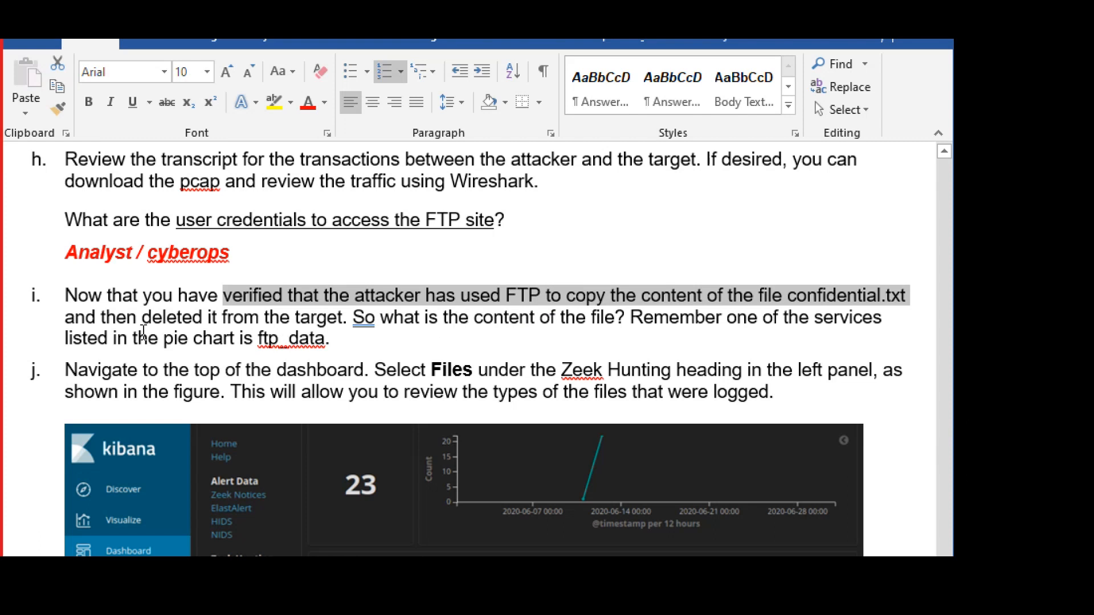
Read questions i and j on the file's contents and the dashboard's top, then return to capME.
drag(351, 315, 616, 317)
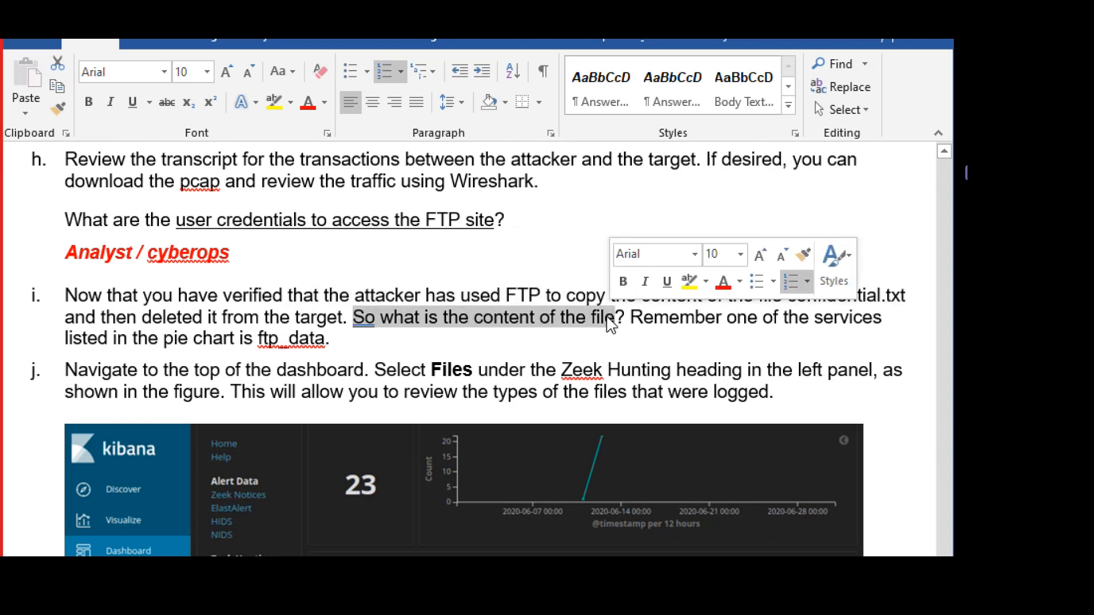
drag(342, 341, 194, 340)
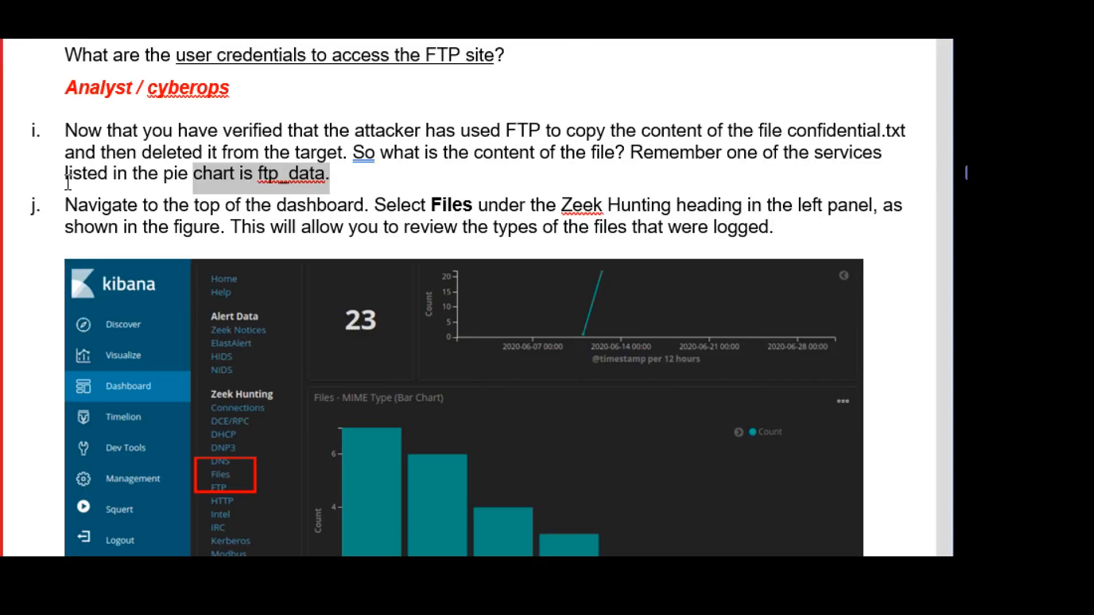
click(395, 192)
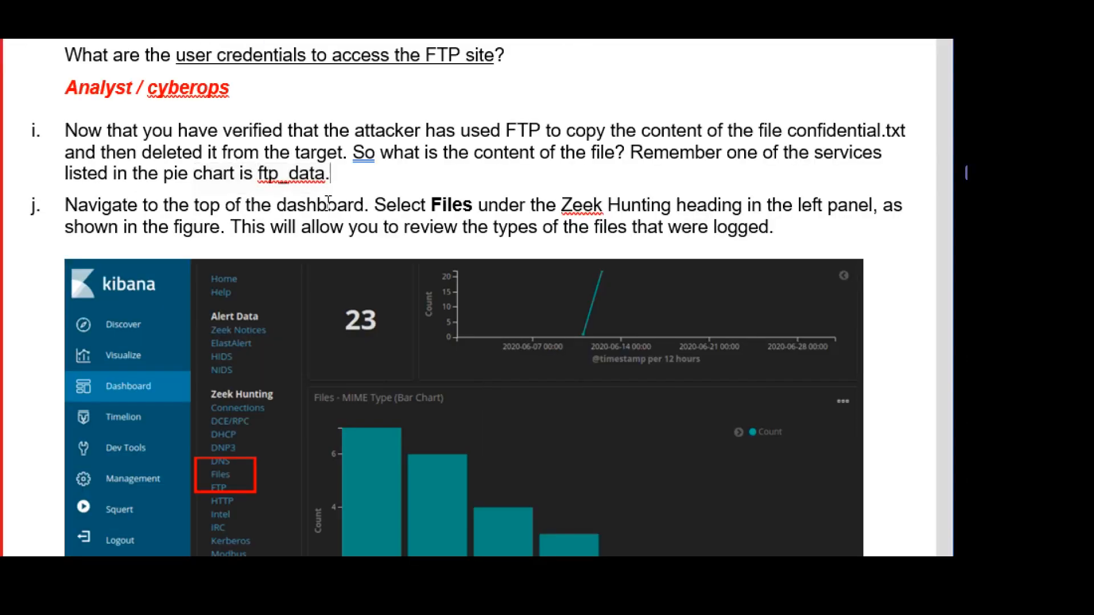
drag(185, 212, 364, 212)
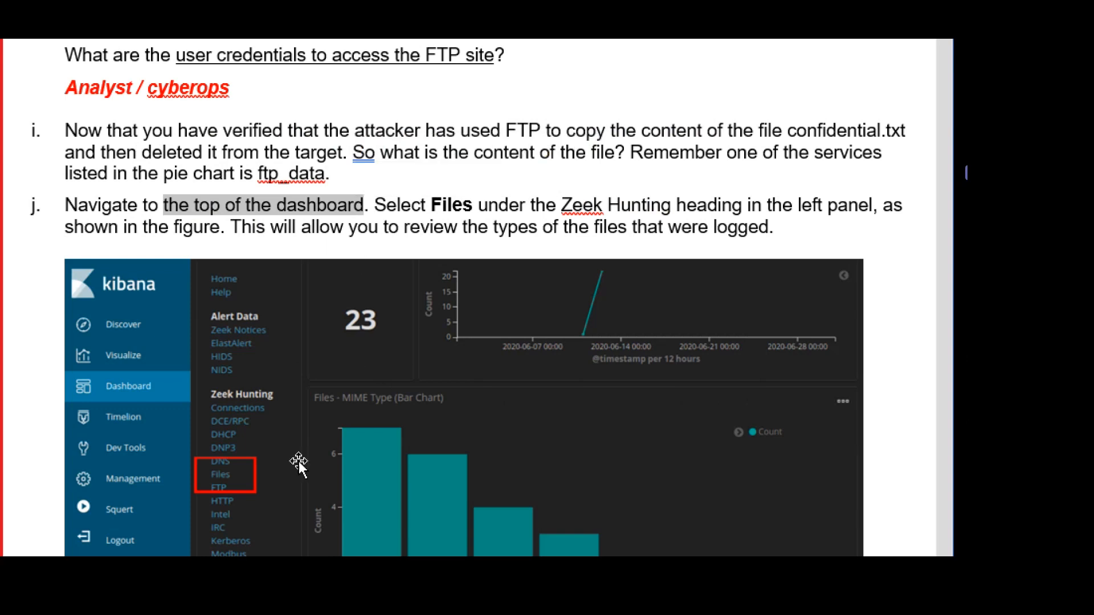
scroll(204, 483, down, 1)
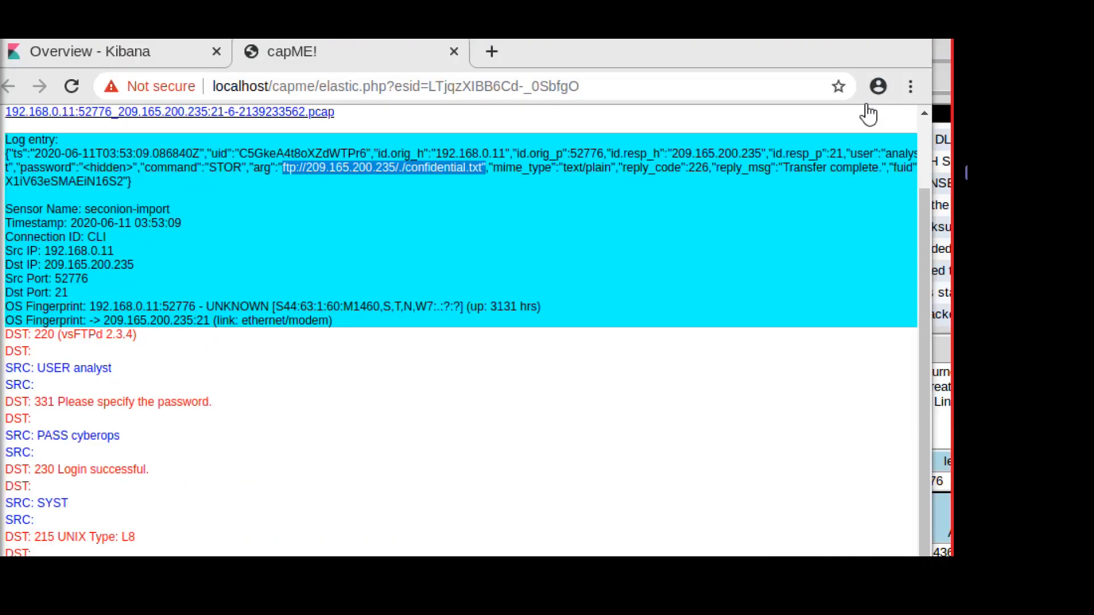
Close the capME transcript page to get back to Kibana.
scroll(925, 151, up, 2)
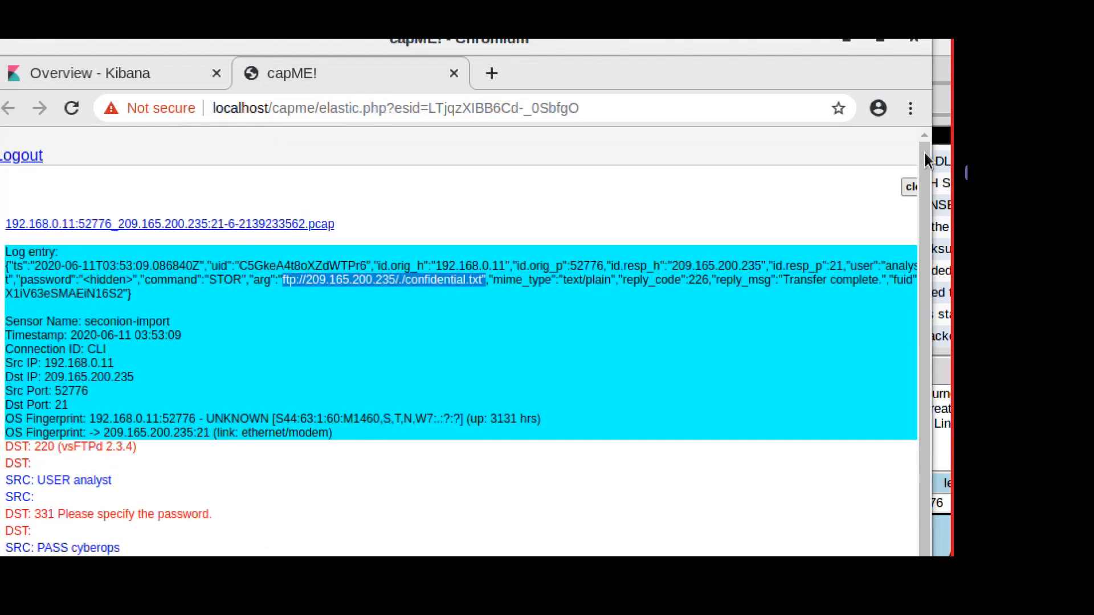
click(910, 187)
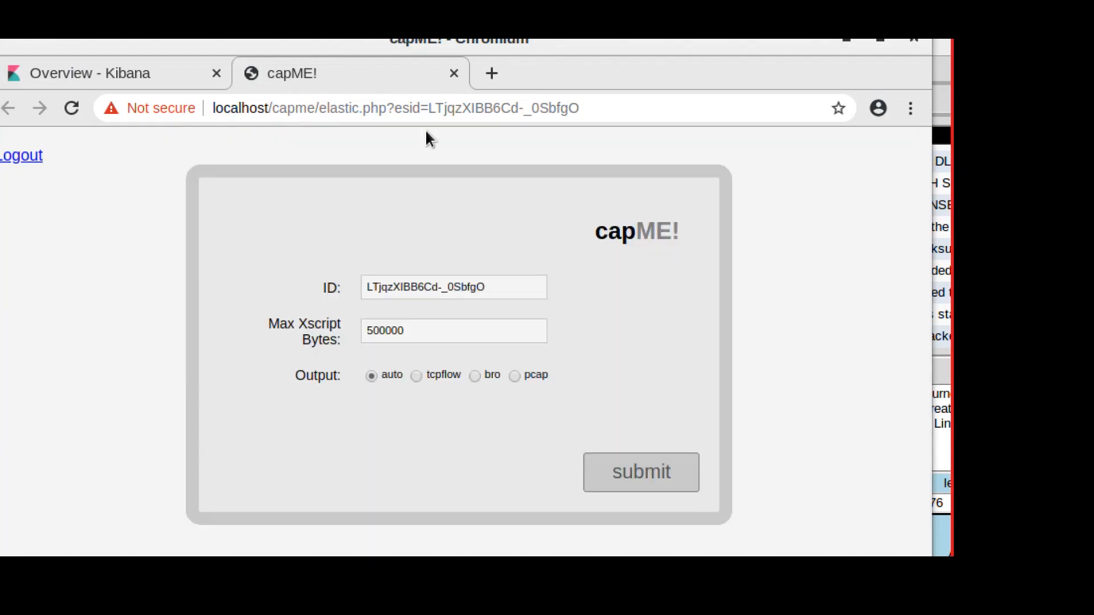
click(453, 73)
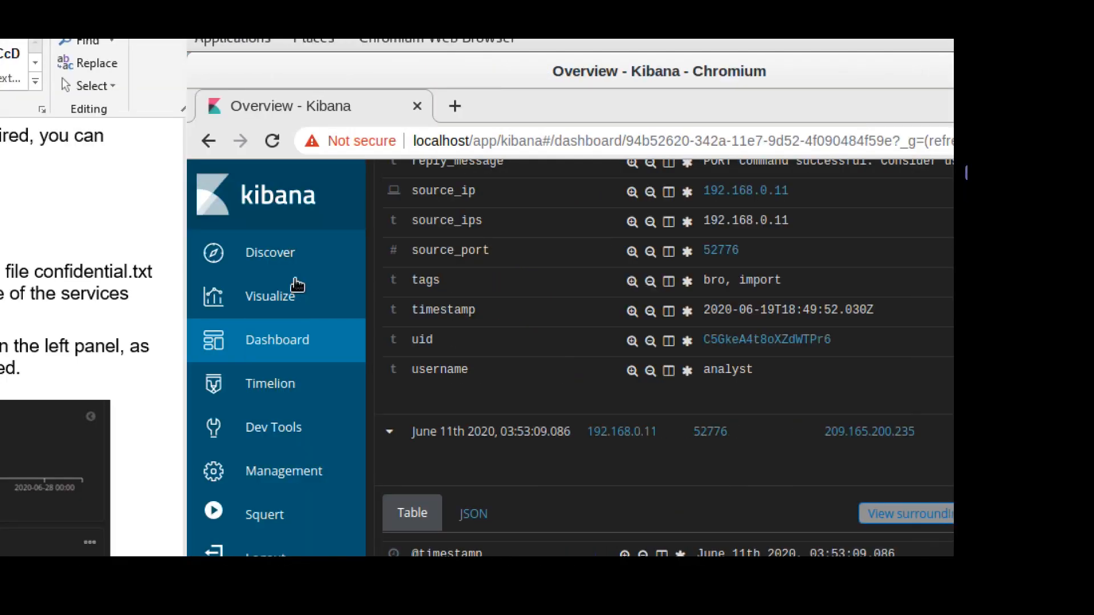
Open the Zeek FTP dashboard from the Zeek Hunting navigation links.
scroll(664, 416, up, 15)
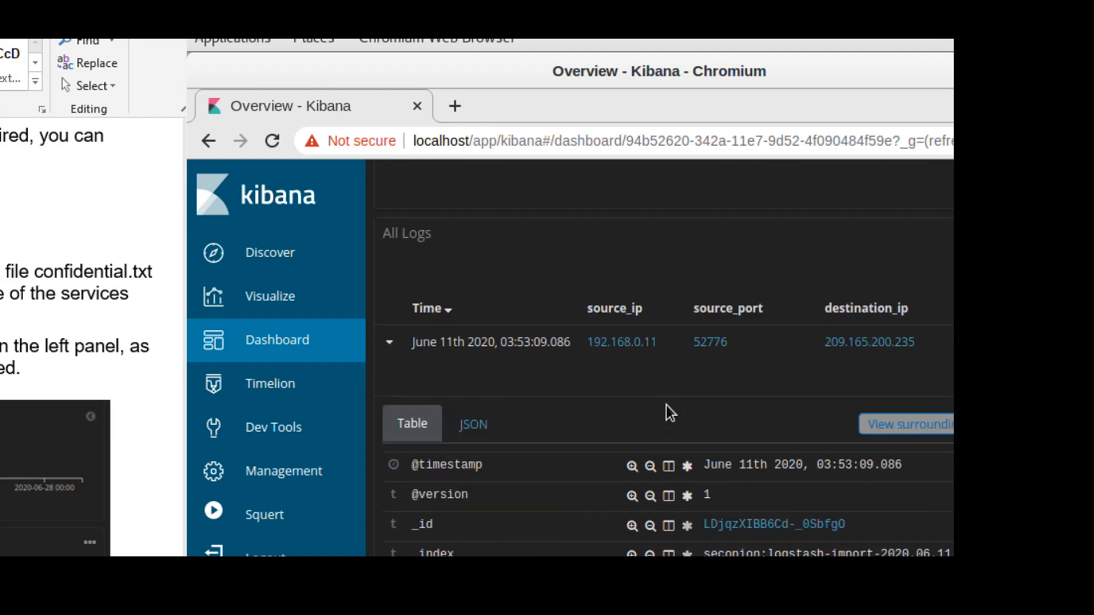
scroll(666, 405, up, 15)
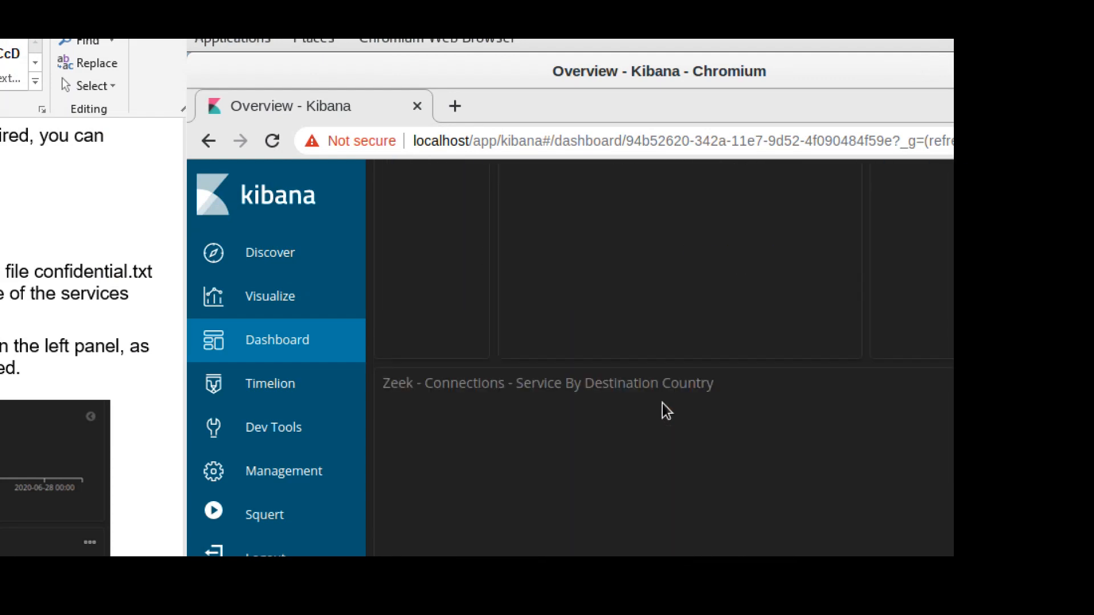
scroll(665, 411, up, 10)
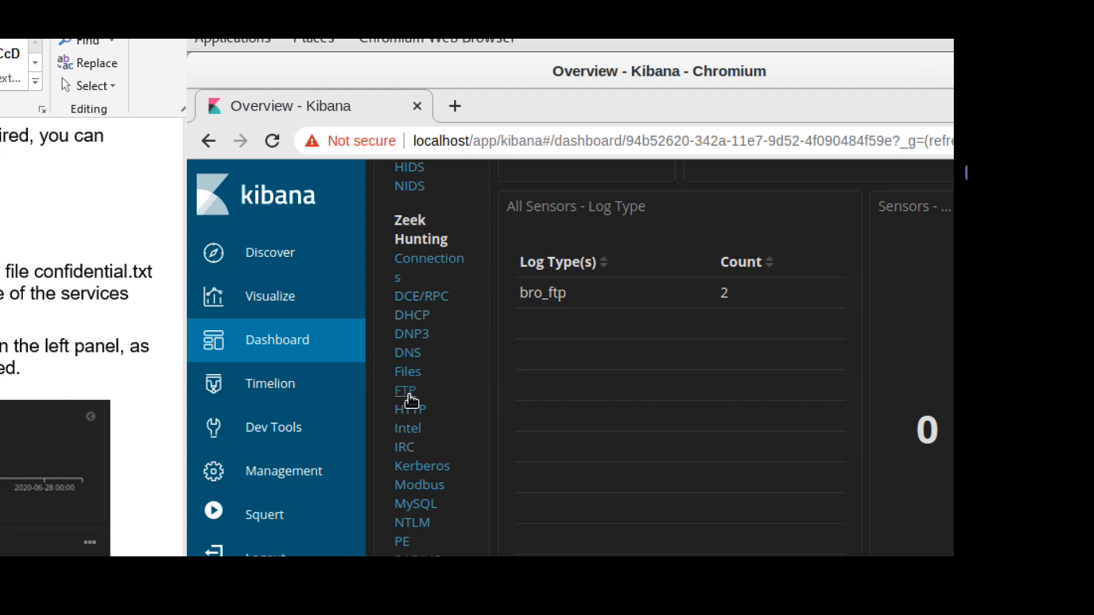
click(407, 392)
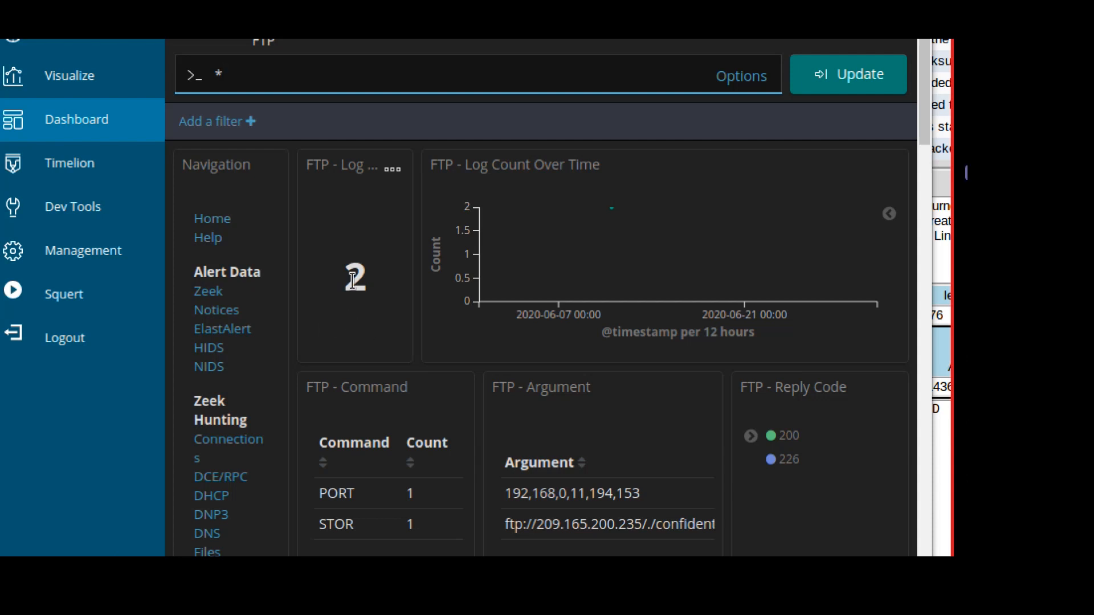
Load the Zeek Files dashboard, showing 23 file logs and a MIME Type bar chart.
scroll(496, 516, down, 1)
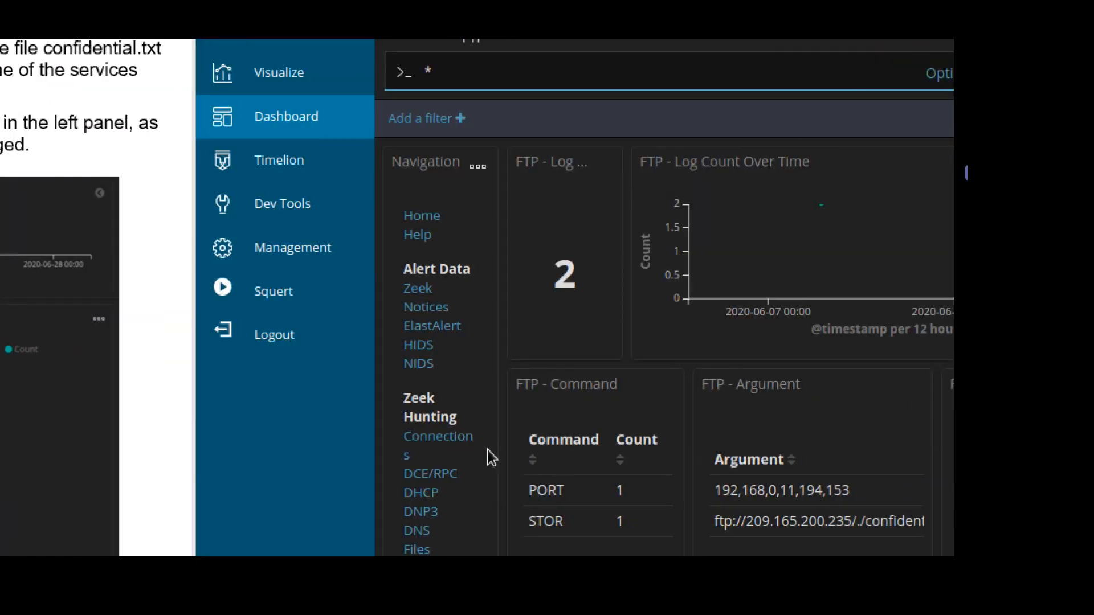
scroll(456, 467, down, 2)
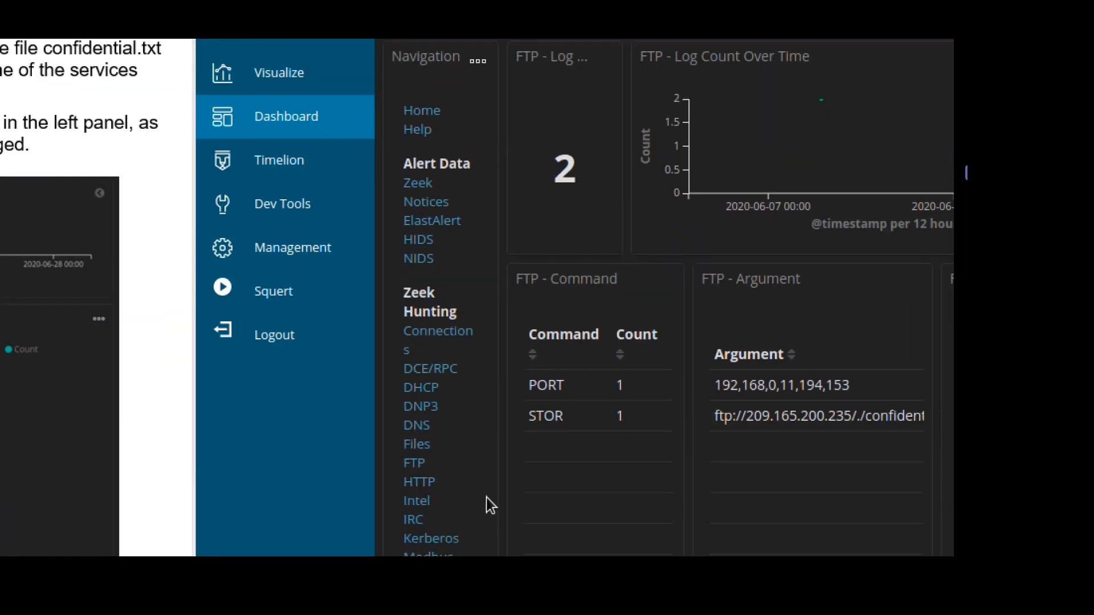
click(419, 442)
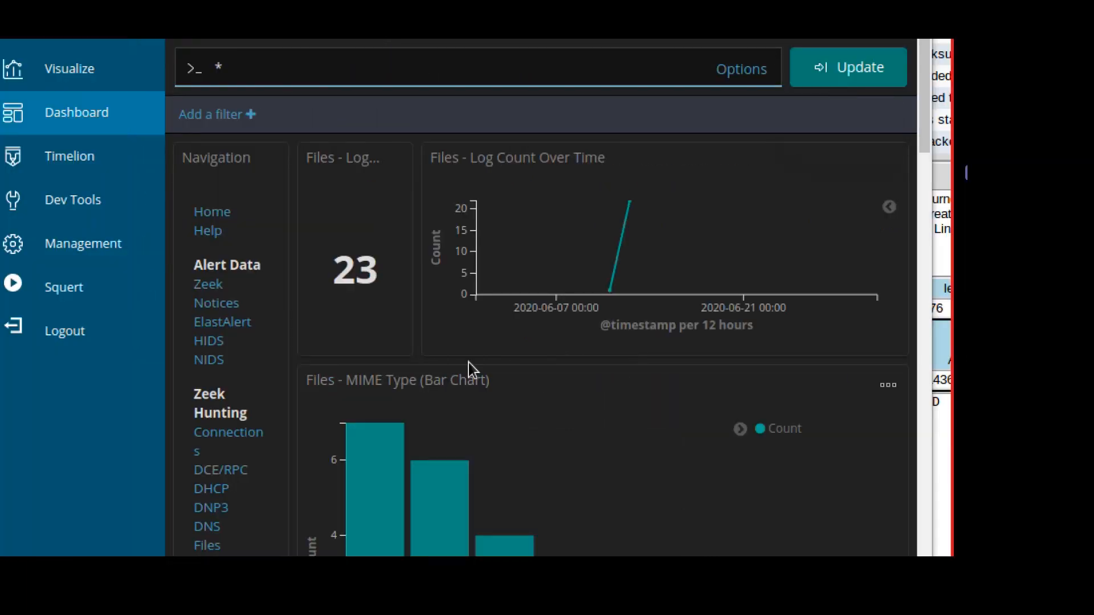
Read the counts for text/plain, image/jpeg, image/png, text/html, image/gif and image/x-icon bars.
scroll(637, 504, down, 3)
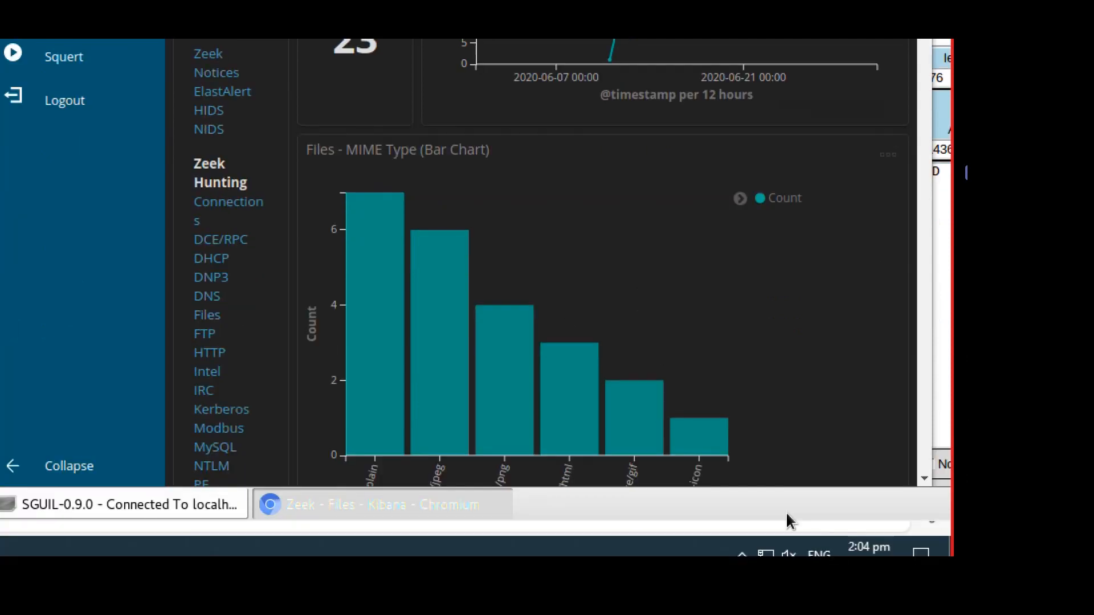
scroll(855, 359, down, 2)
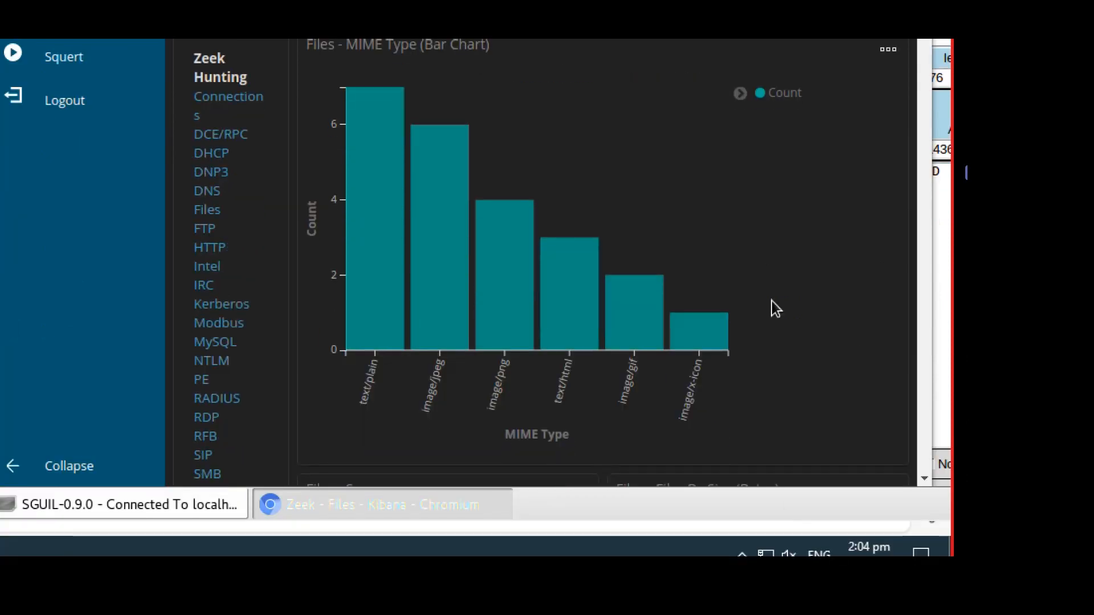
mouse_move(596, 330)
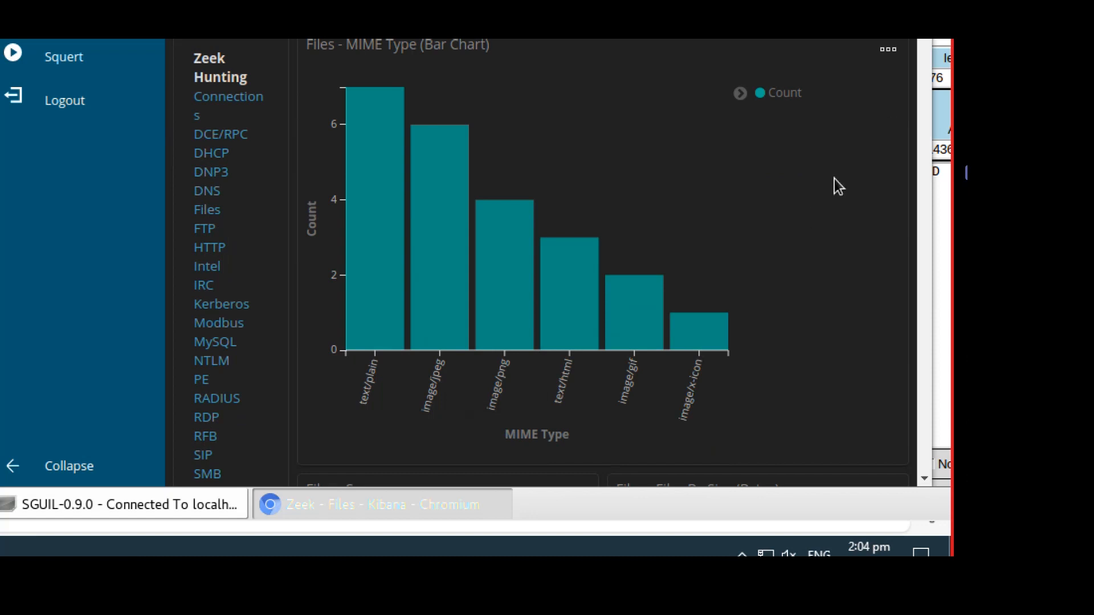
mouse_move(386, 237)
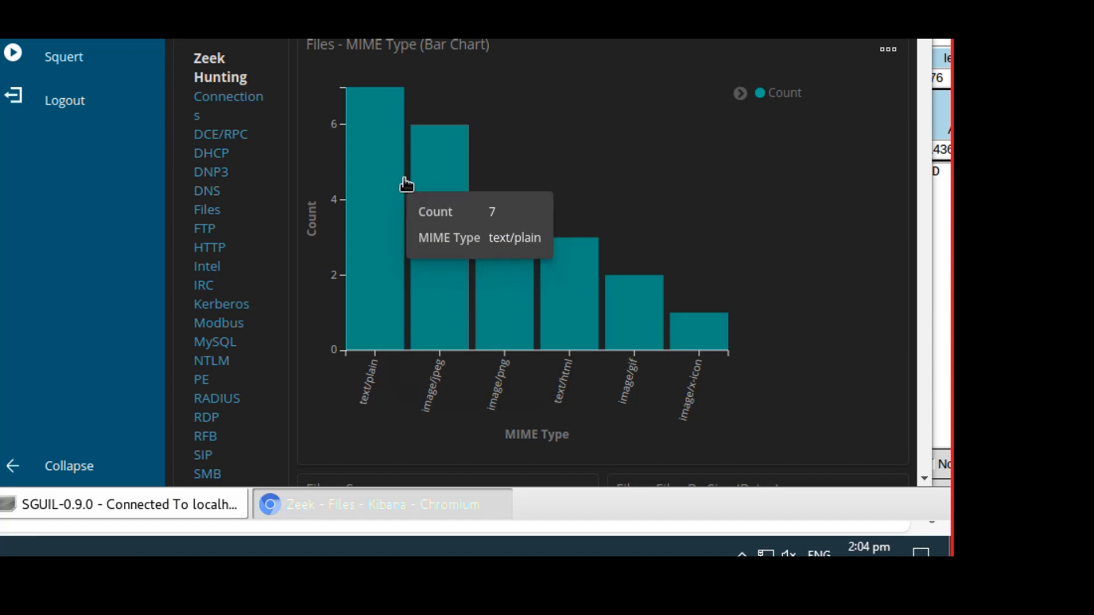
mouse_move(433, 182)
mouse_move(489, 246)
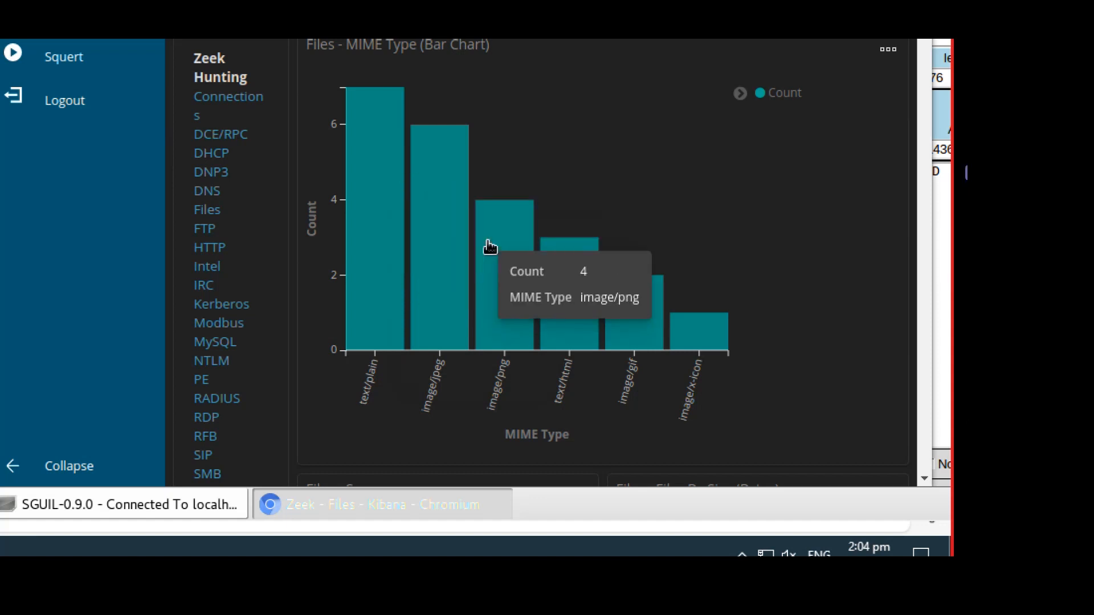
mouse_move(553, 262)
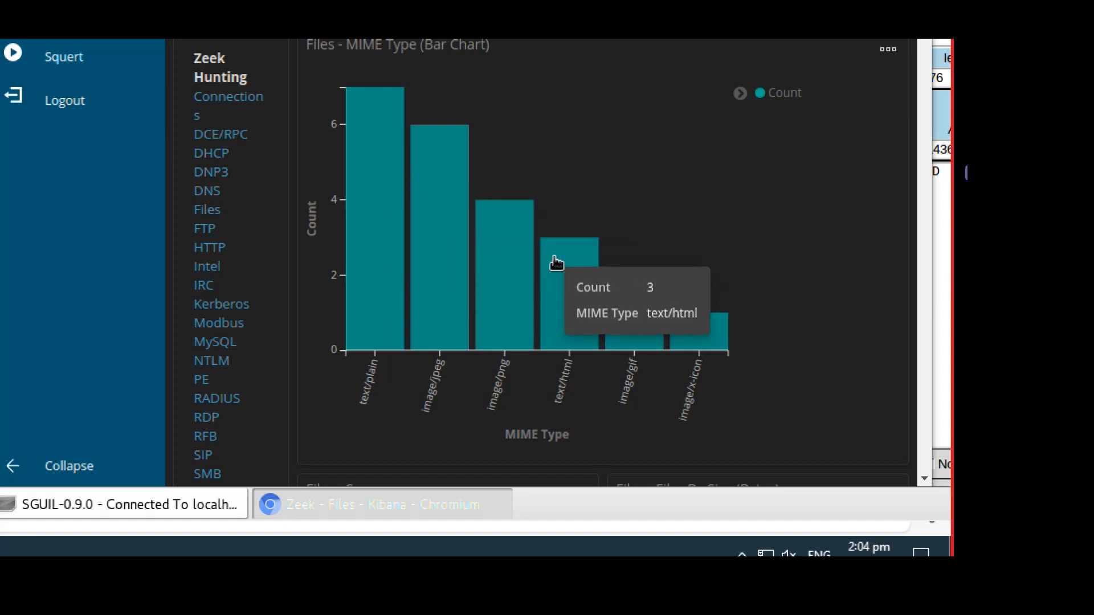
mouse_move(693, 323)
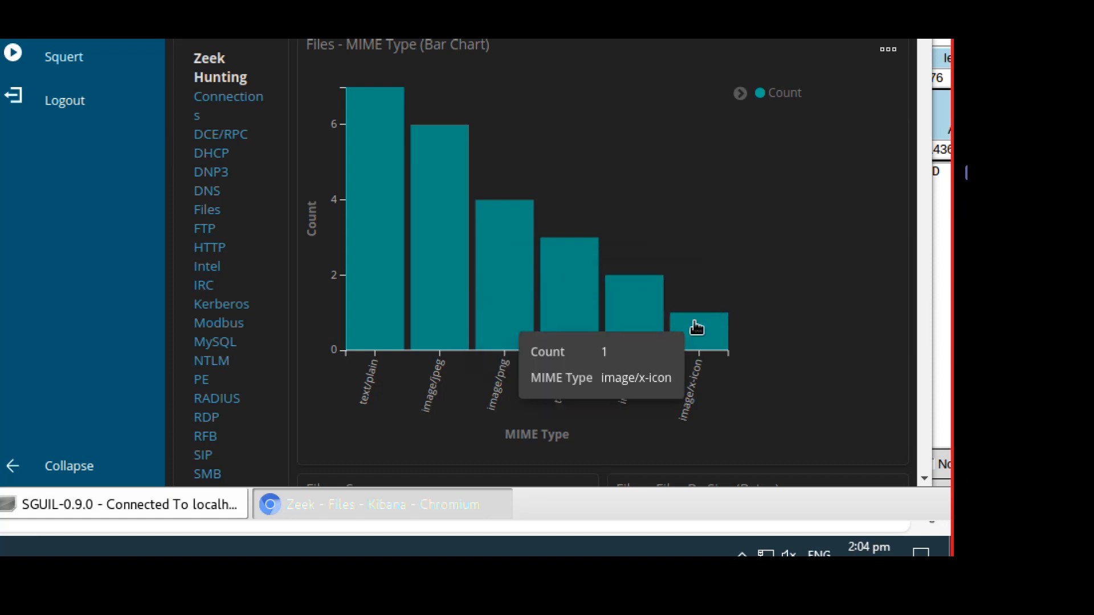
mouse_move(383, 200)
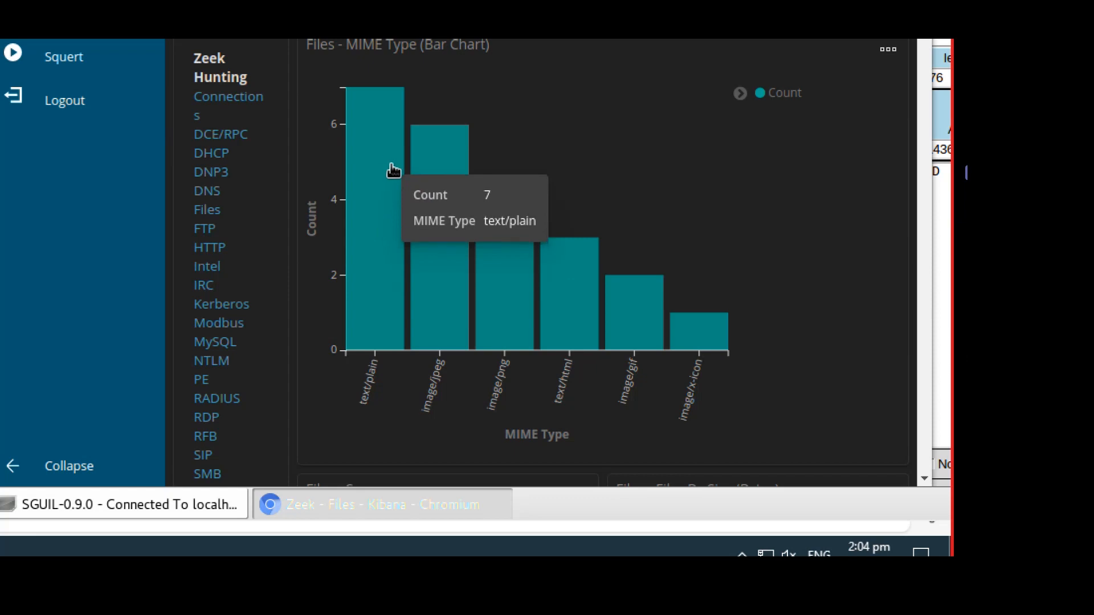
scroll(254, 248, down, 1)
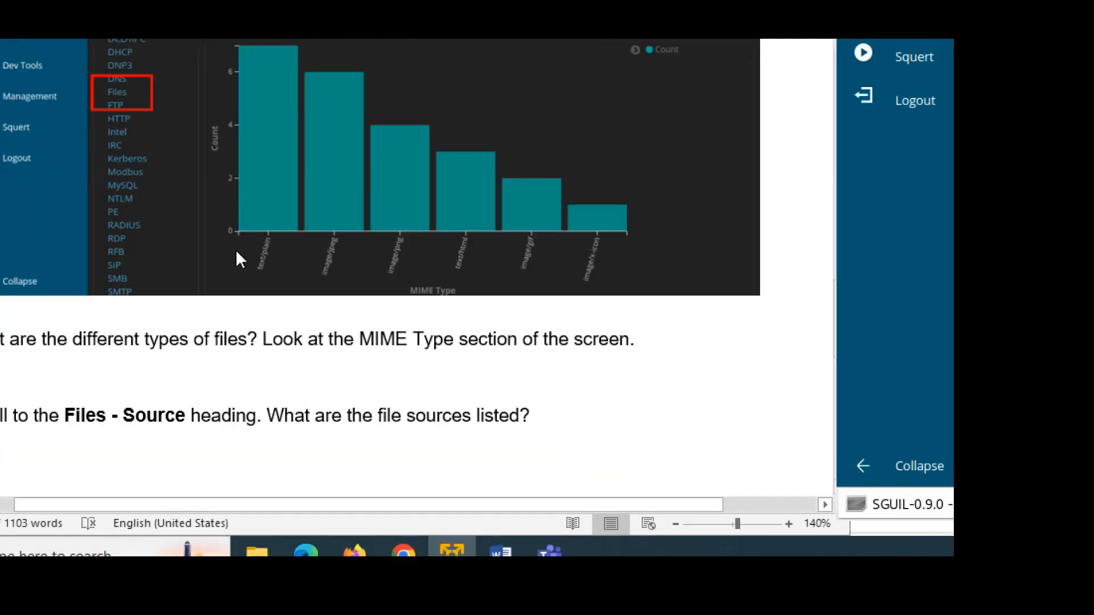
Replace the MIME question's placeholder with the red answer 'Text, jpeg, png, html, gif, icon'.
click(102, 368)
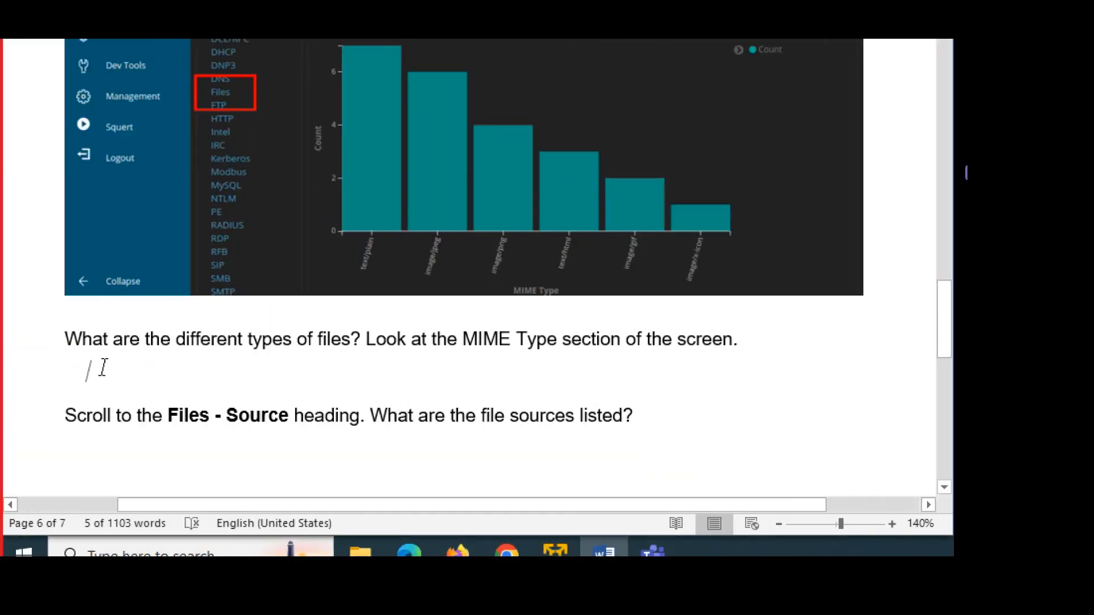
key(shift+End)
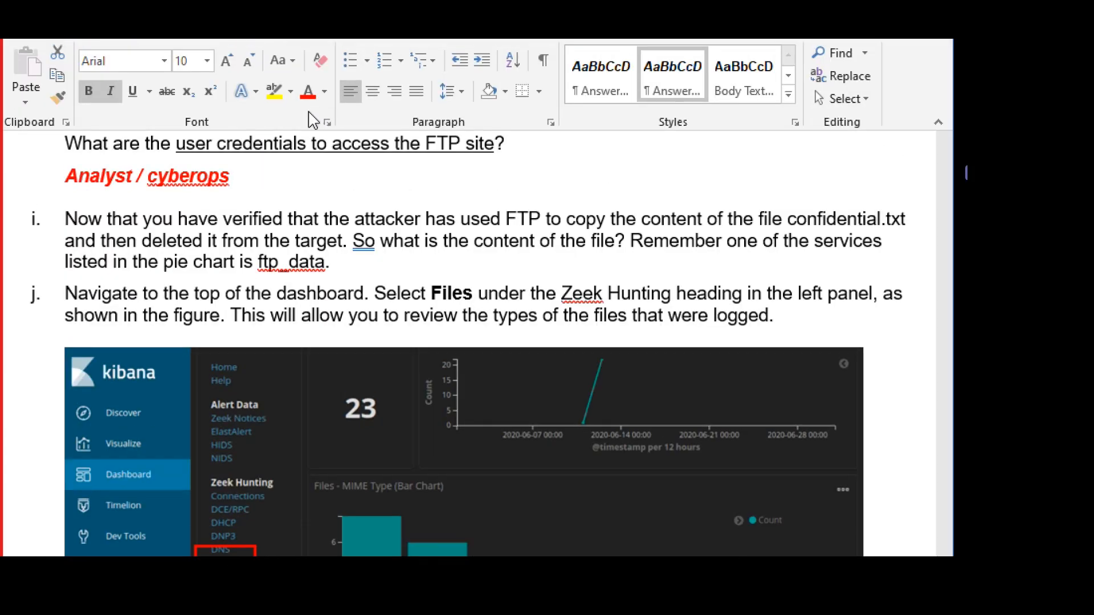
scroll(366, 378, down, 6)
scroll(365, 402, down, 2)
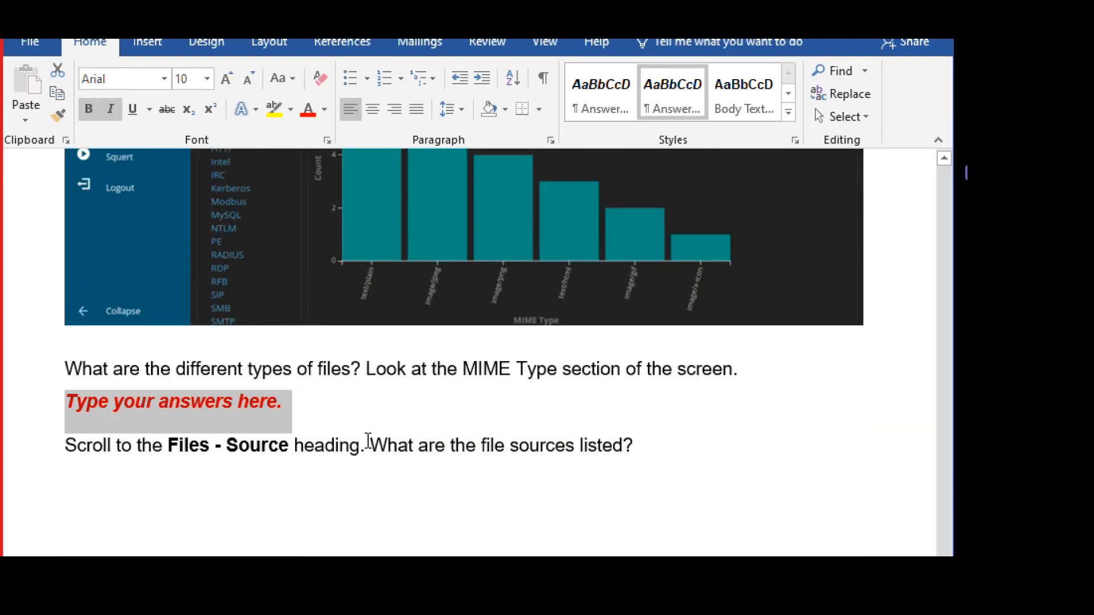
click(326, 412)
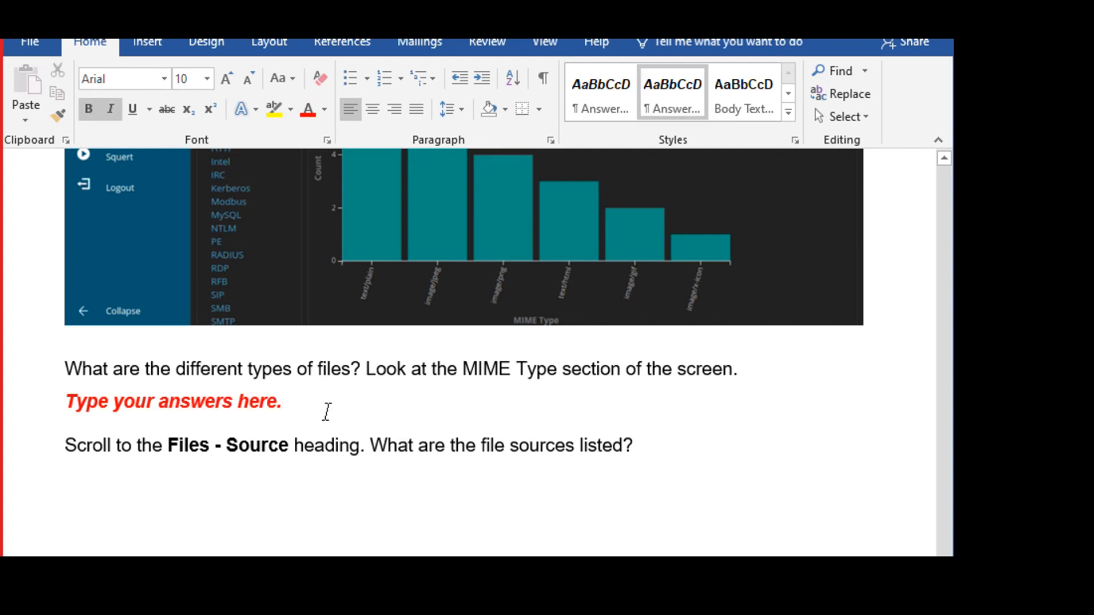
key(shift+End)
key(Delete)
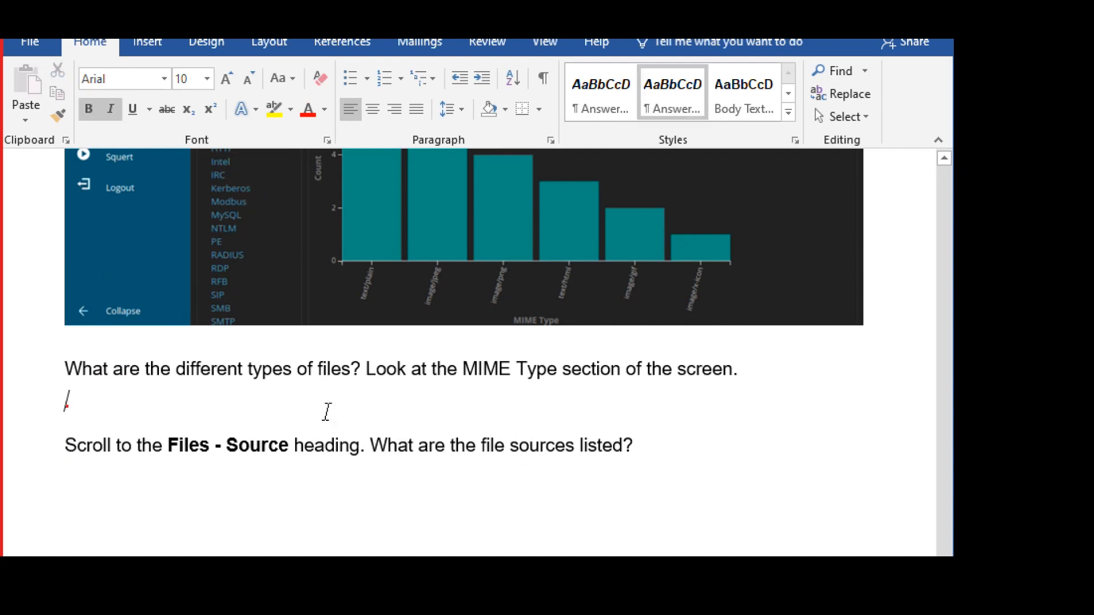
text(Tex)
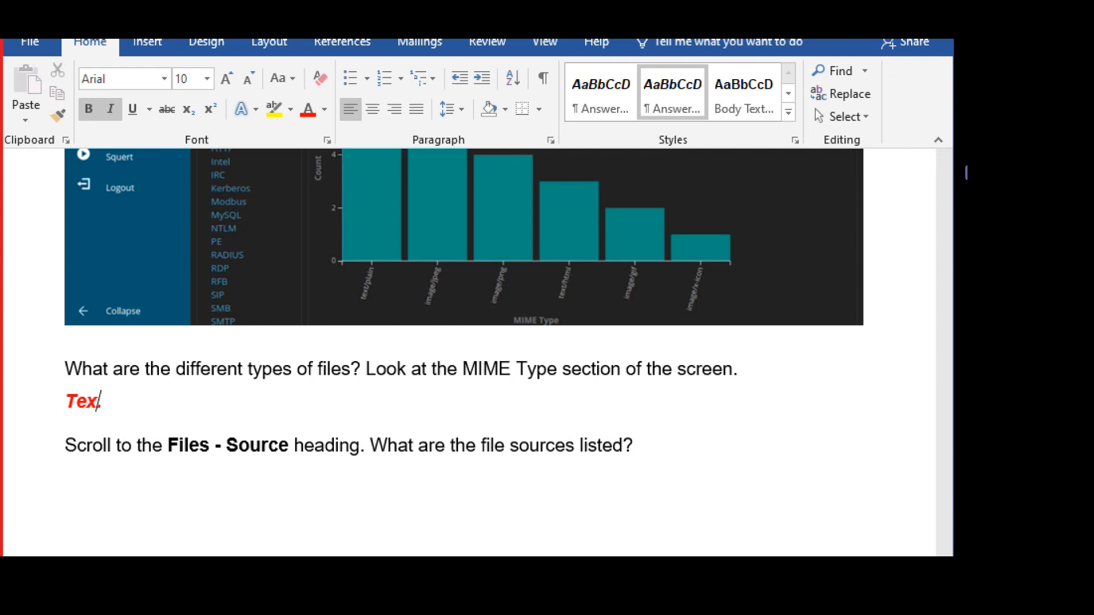
text(t, jpeg, png)
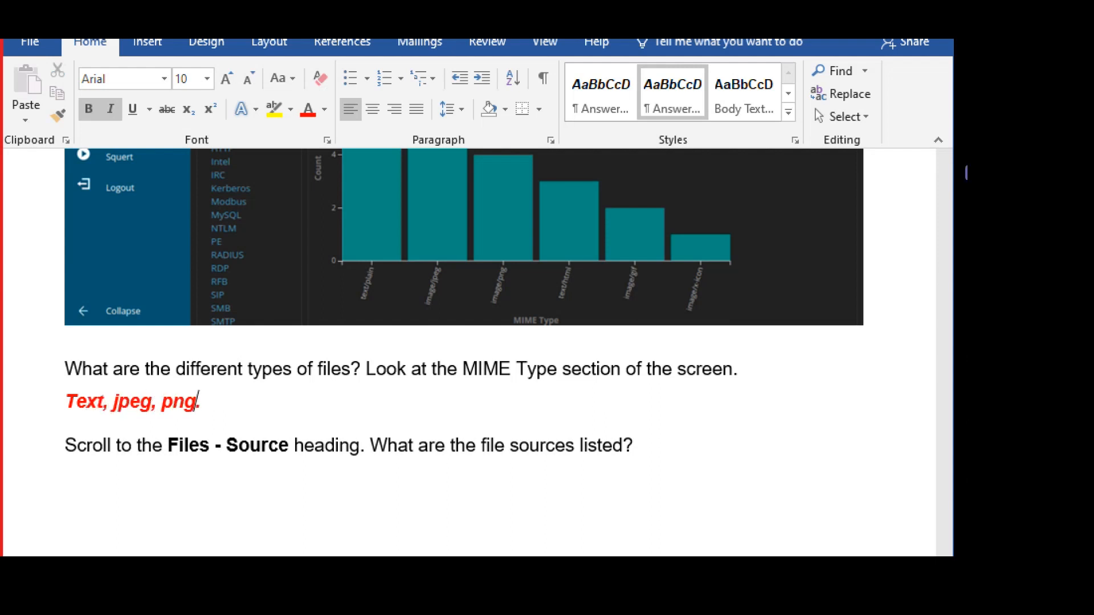
text(, html)
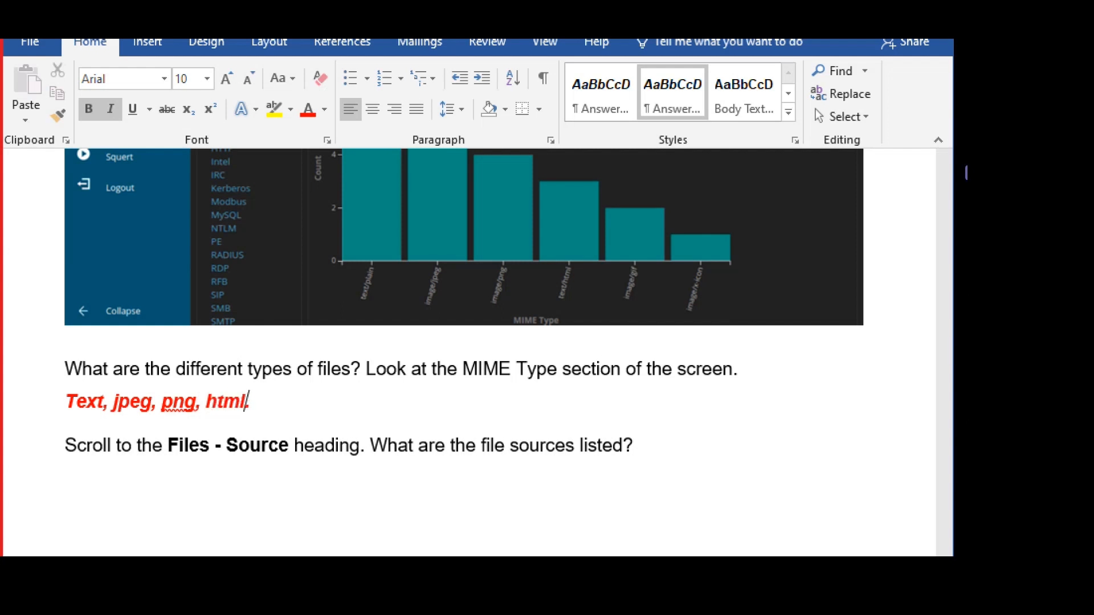
text(, gif, icon)
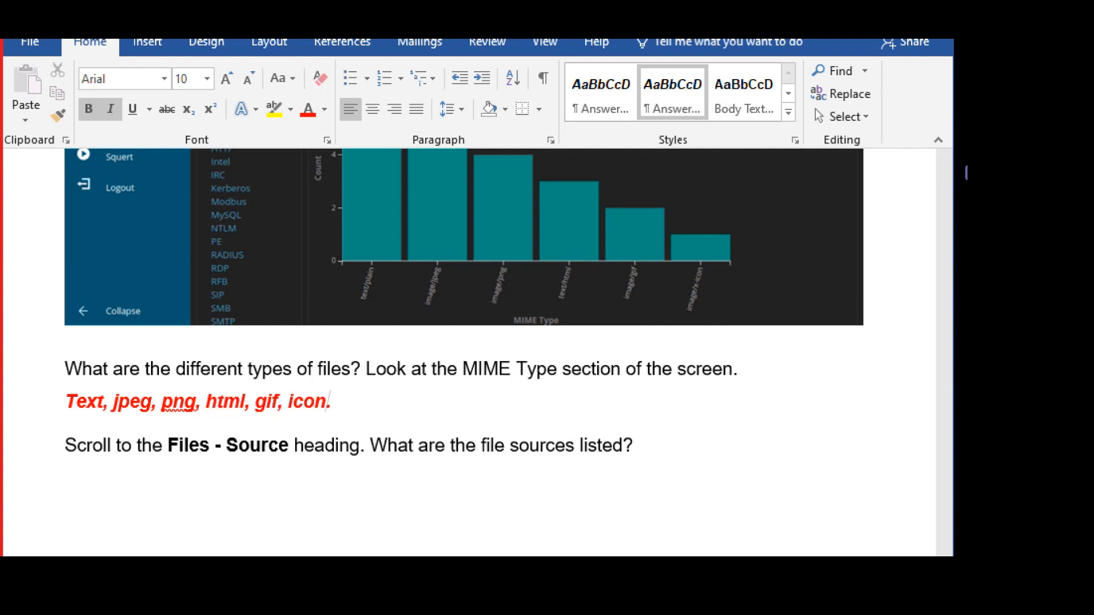
scroll(183, 508, down, 6)
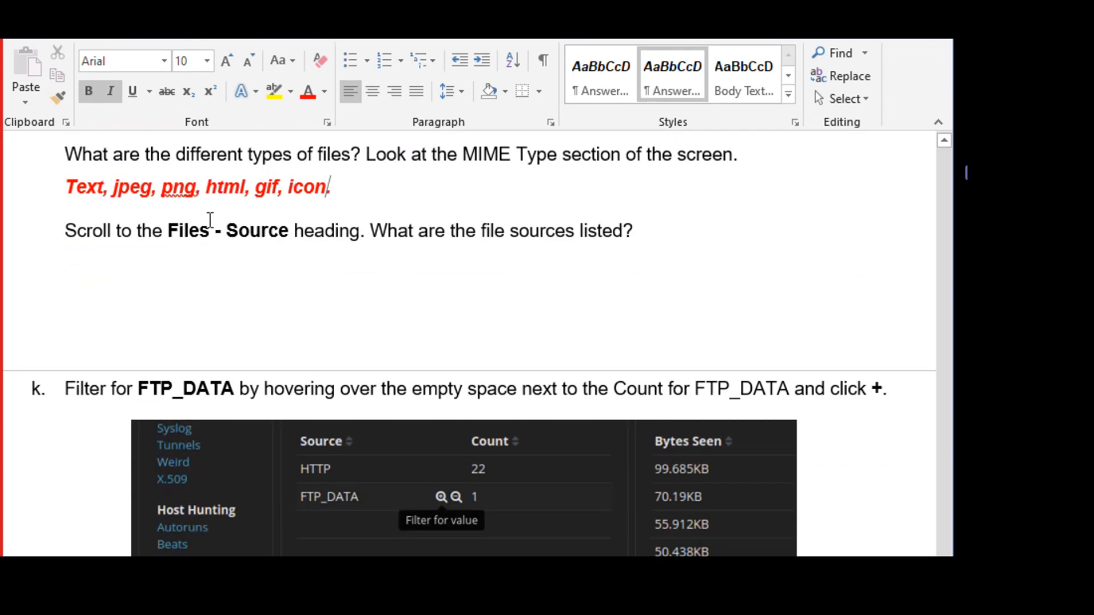
Mark step k's Files - Source wording and scroll Kibana to the Files - Source table.
drag(174, 236, 344, 224)
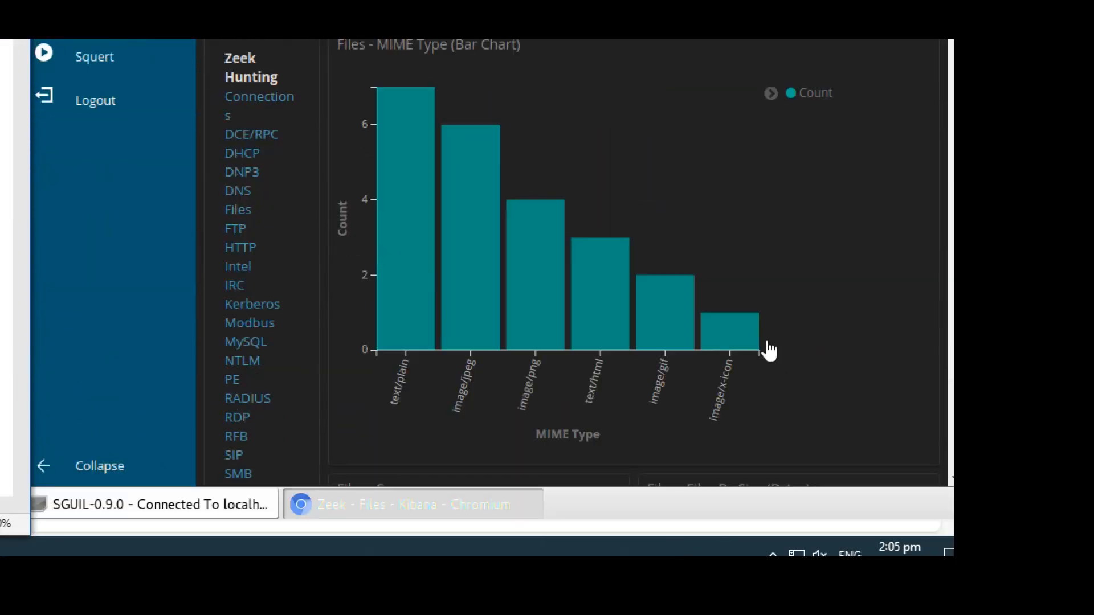
scroll(908, 270, up, 2)
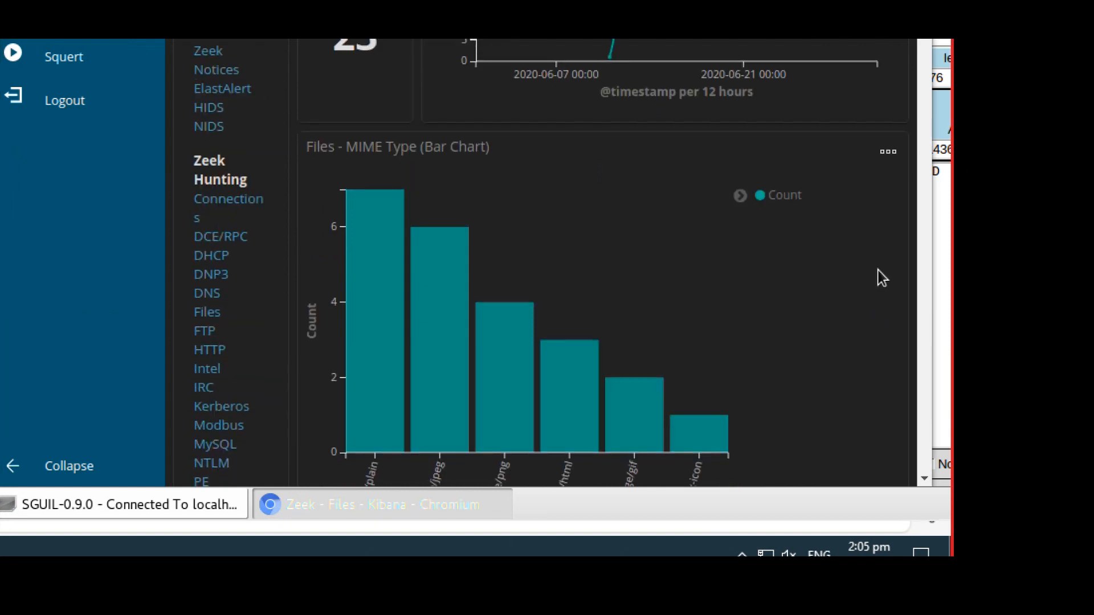
scroll(908, 270, down, 4)
scroll(878, 270, down, 4)
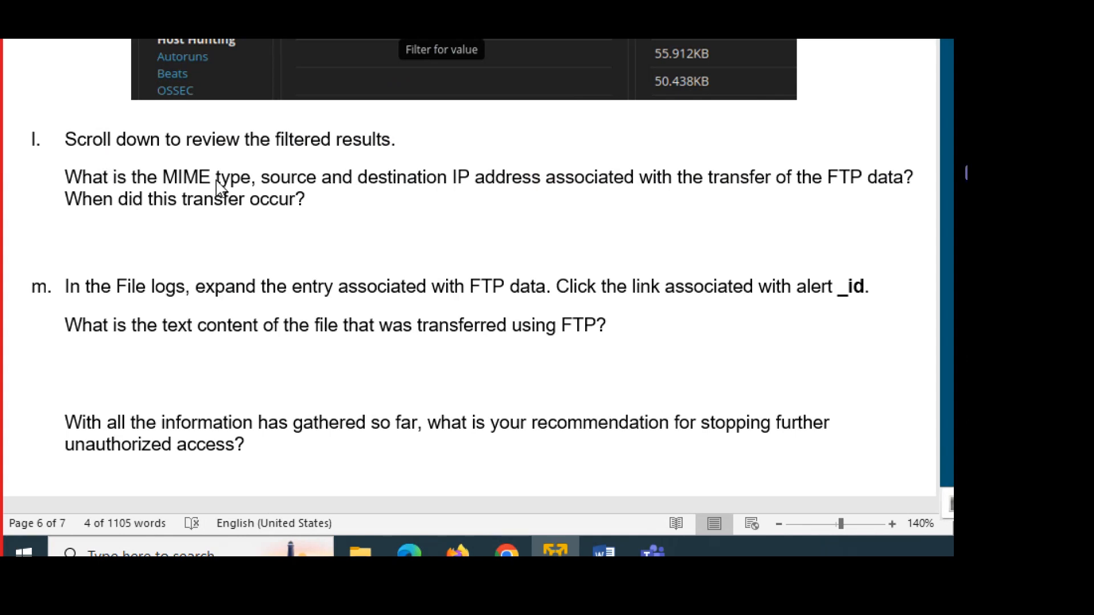
scroll(219, 182, up, 5)
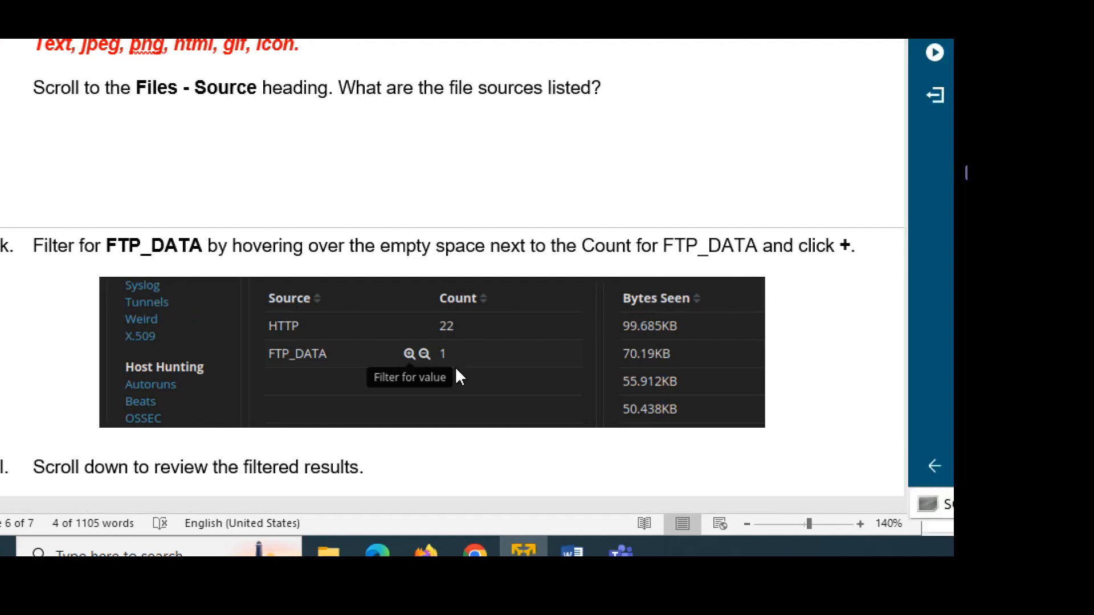
Apply the FTP_DATA filter from the Files - Source table on the Files dashboard.
scroll(319, 376, down, 3)
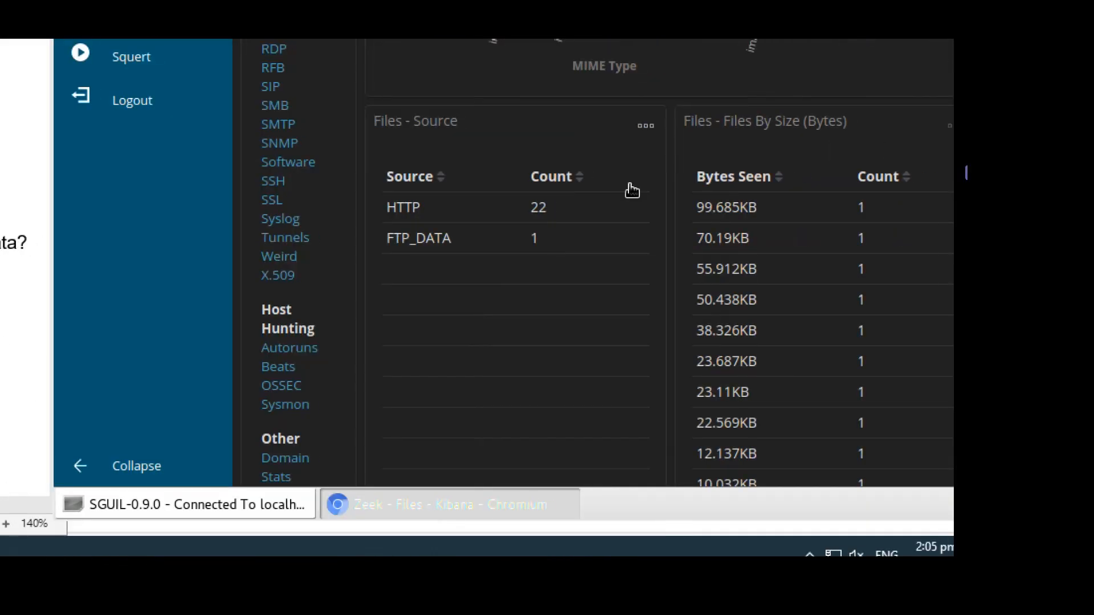
mouse_move(873, 244)
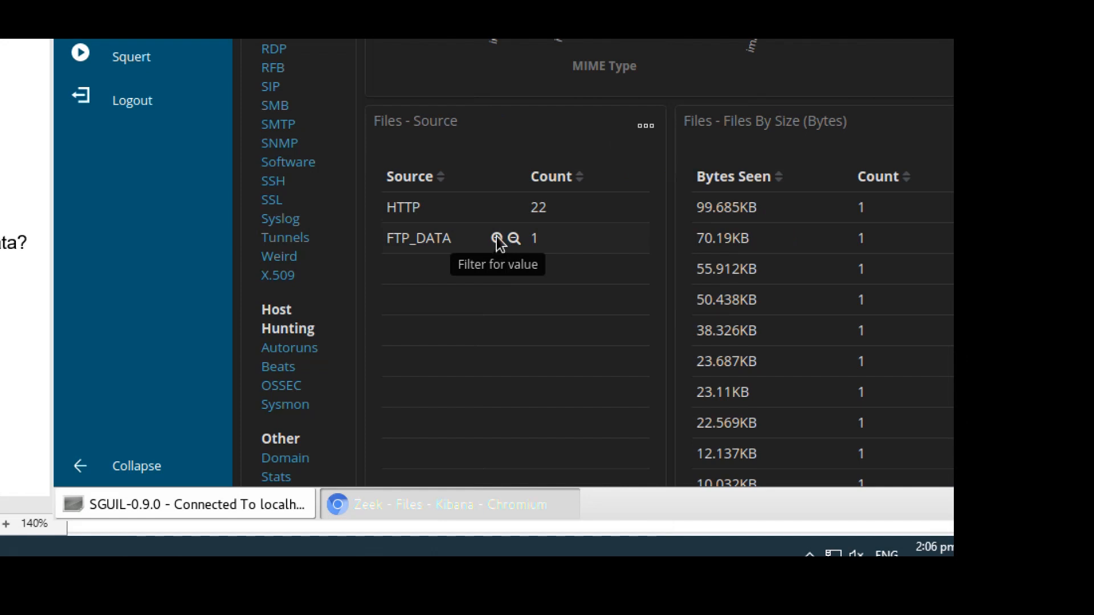
click(497, 237)
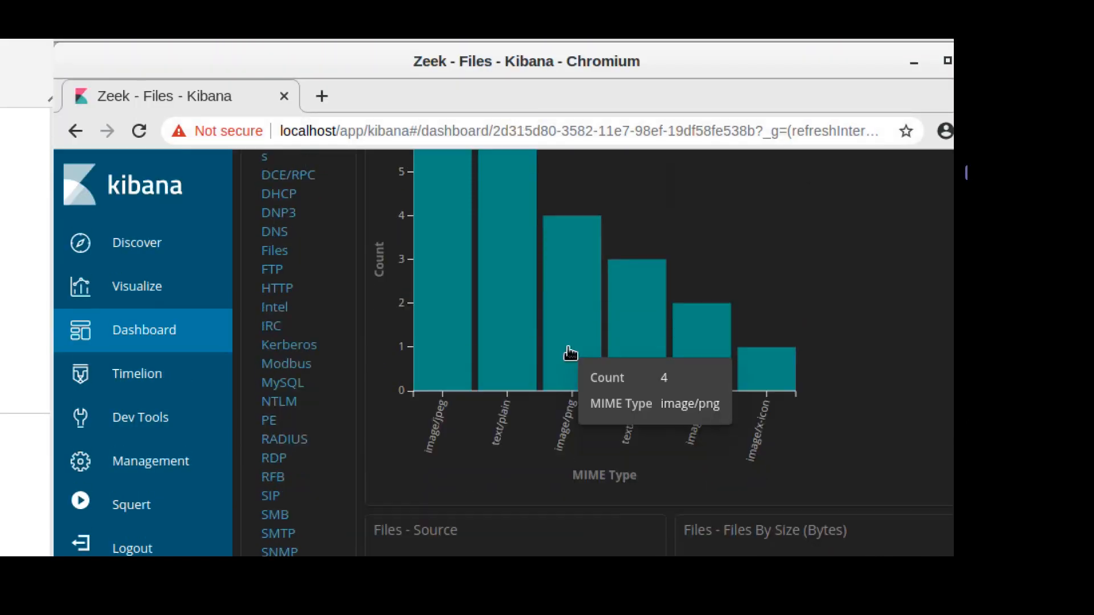
scroll(570, 354, up, 5)
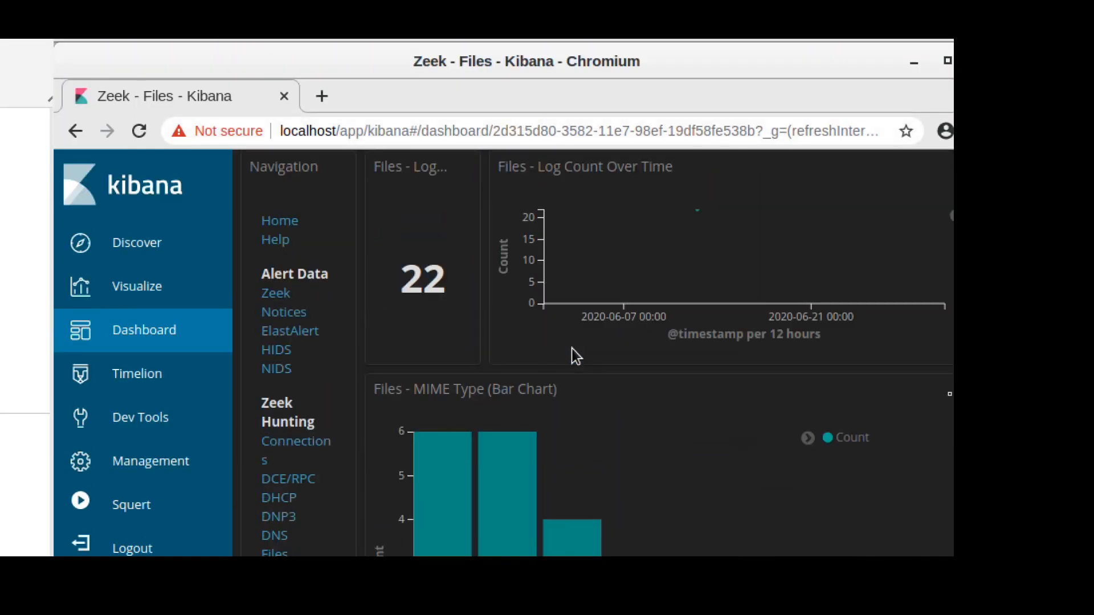
scroll(573, 356, down, 8)
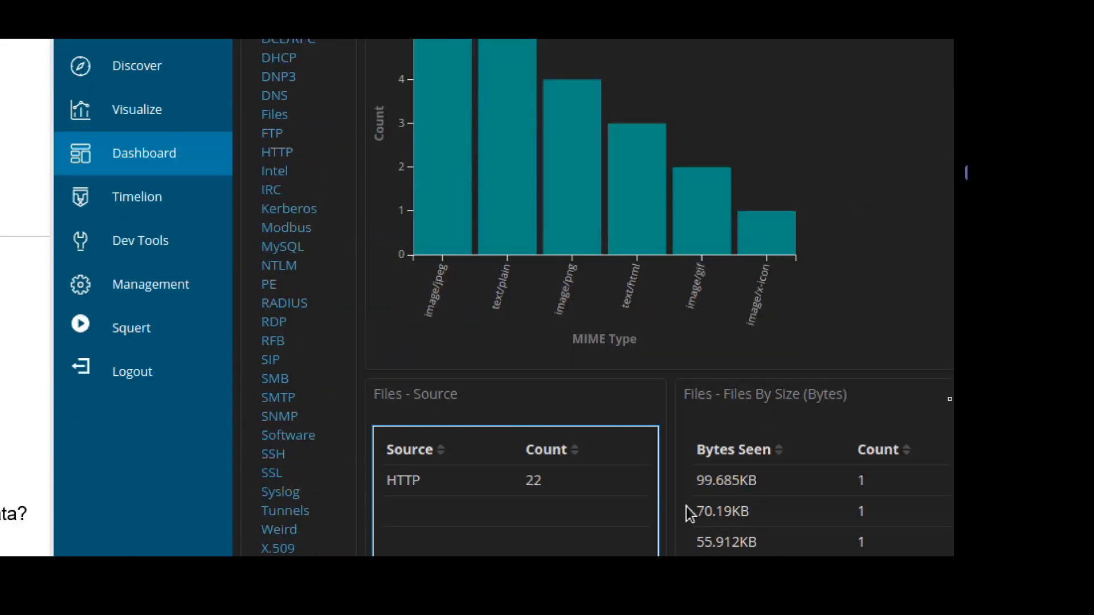
scroll(693, 512, down, 2)
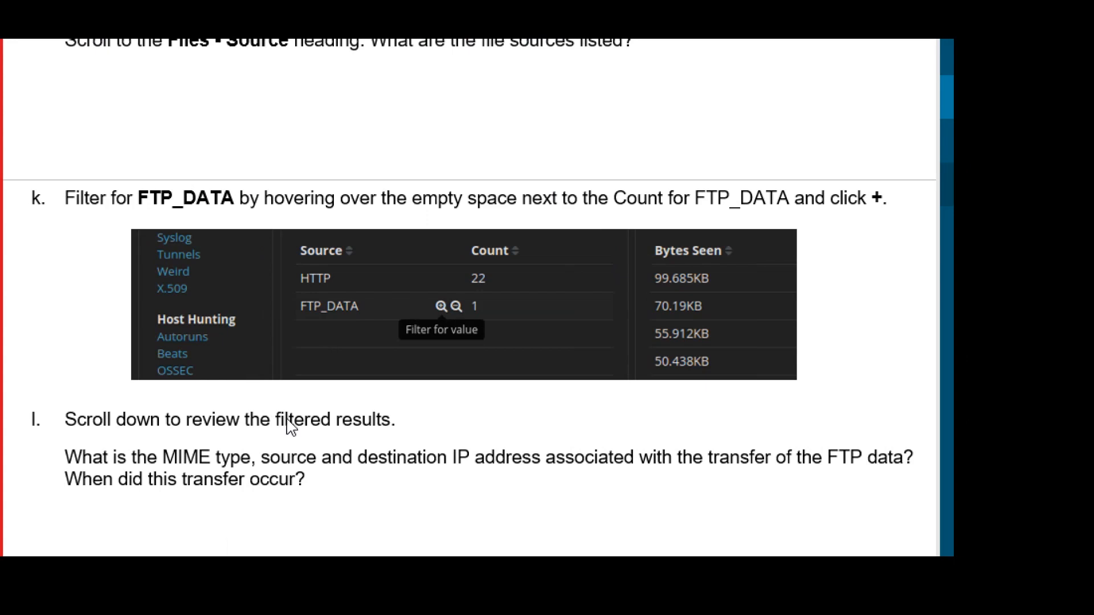
Mark step l's MIME type and IP question, then scroll to the MIME Type and IP panels.
scroll(288, 435, down, 3)
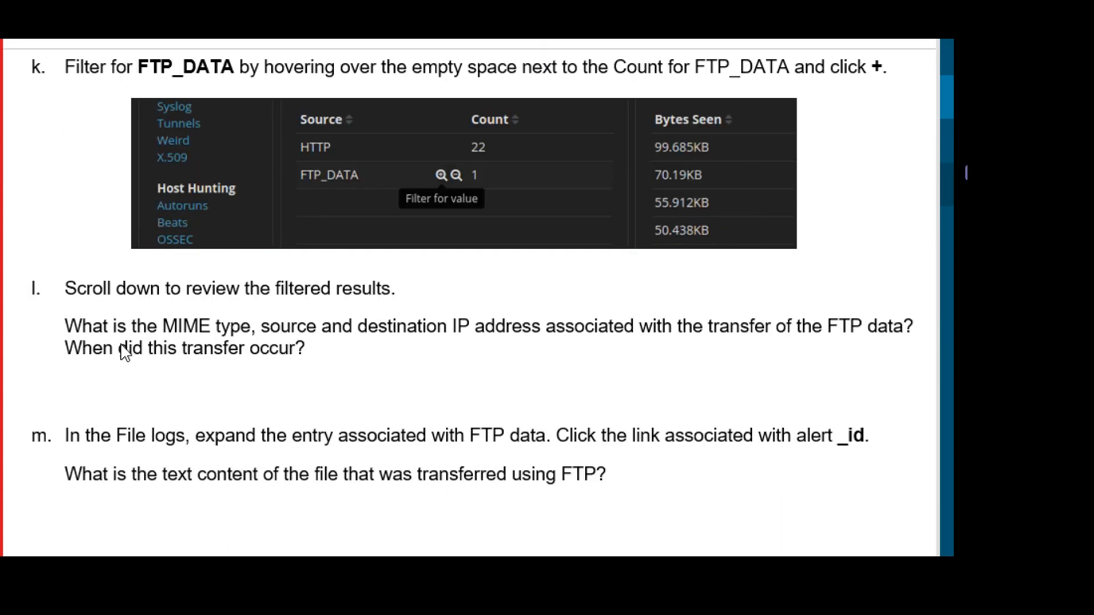
drag(171, 325, 535, 329)
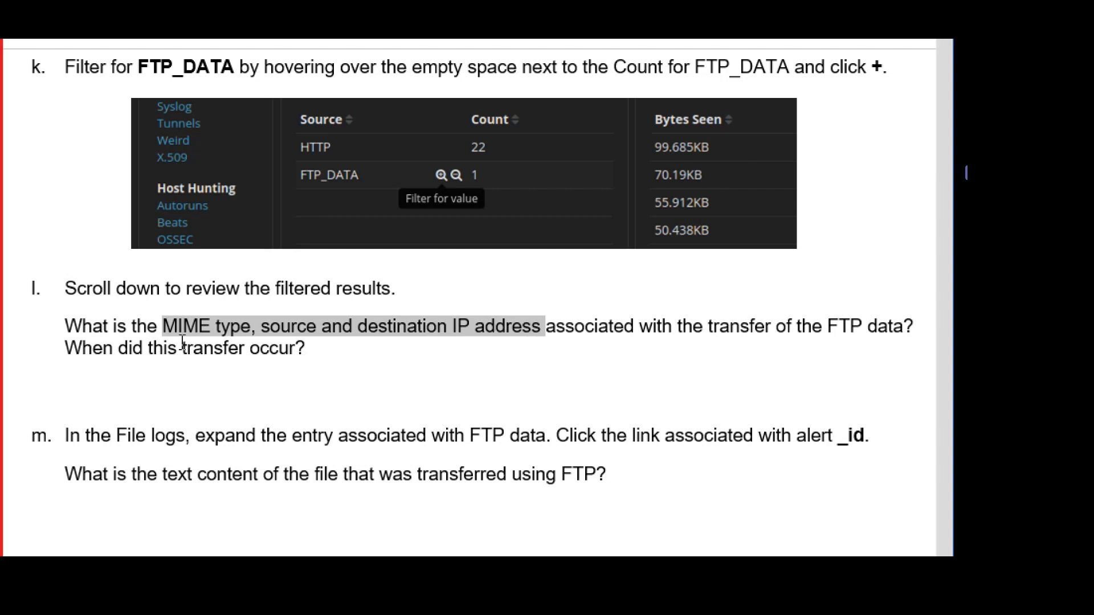
click(78, 373)
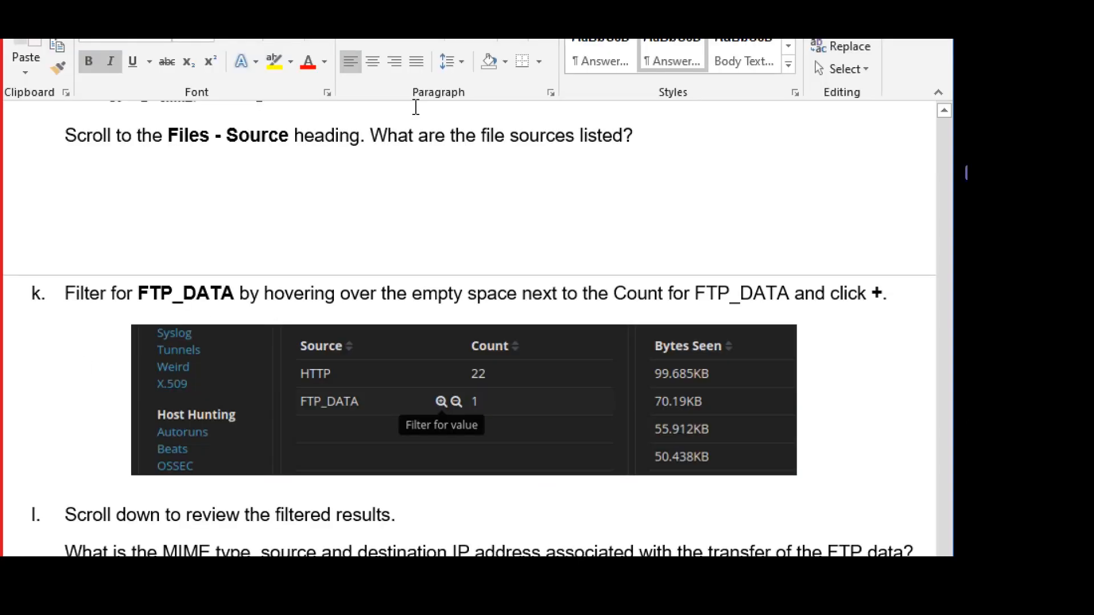
scroll(302, 287, down, 10)
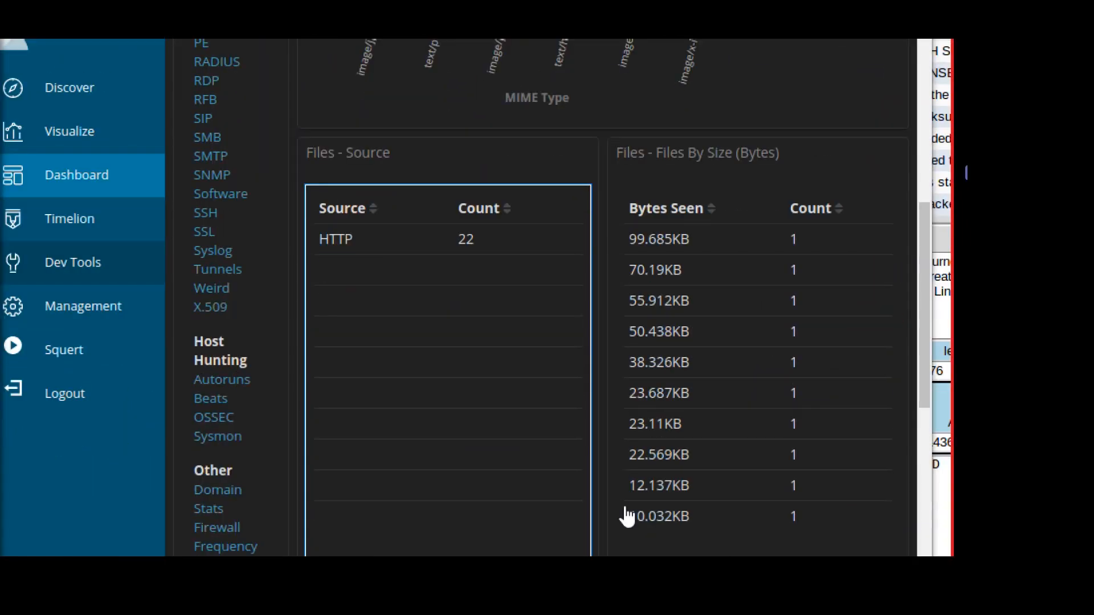
scroll(612, 487, down, 3)
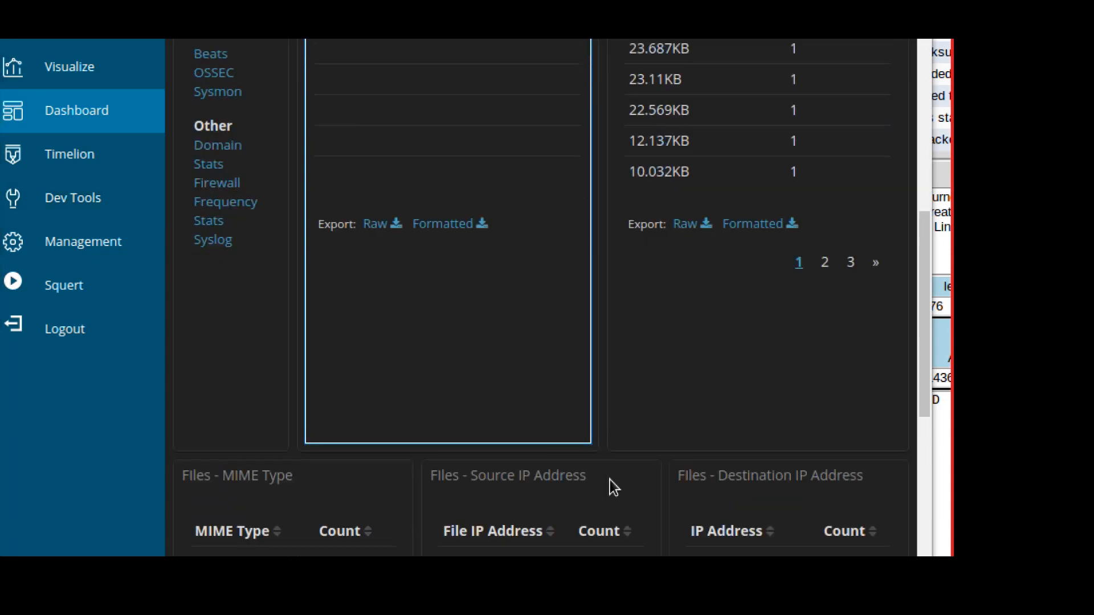
scroll(609, 479, down, 4)
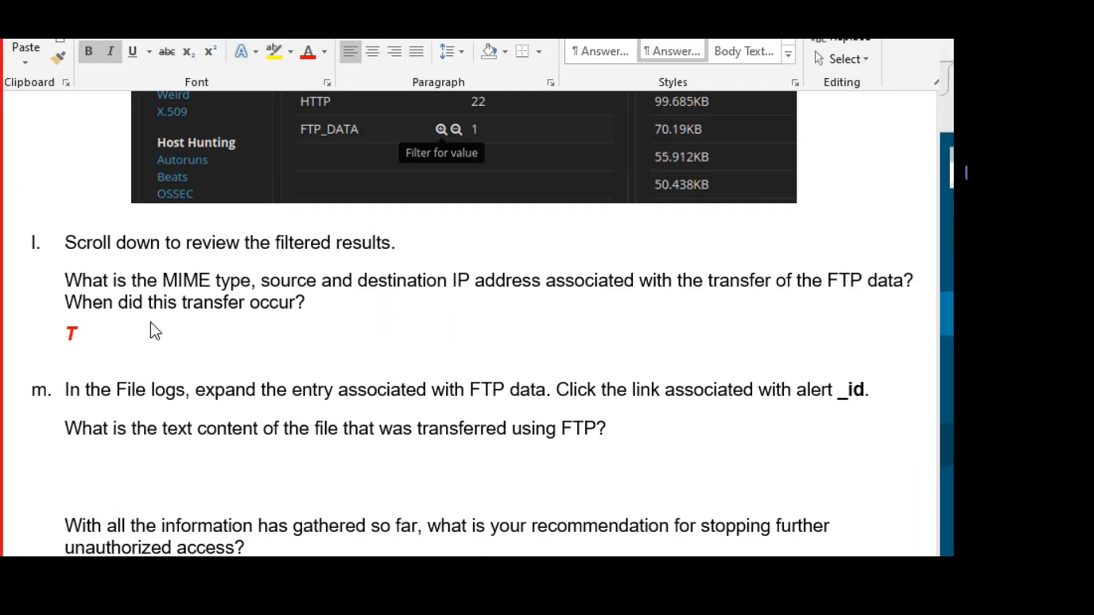
Type the red answer 'Jpeg, text, png, html, gif, icon' under step l.
click(126, 328)
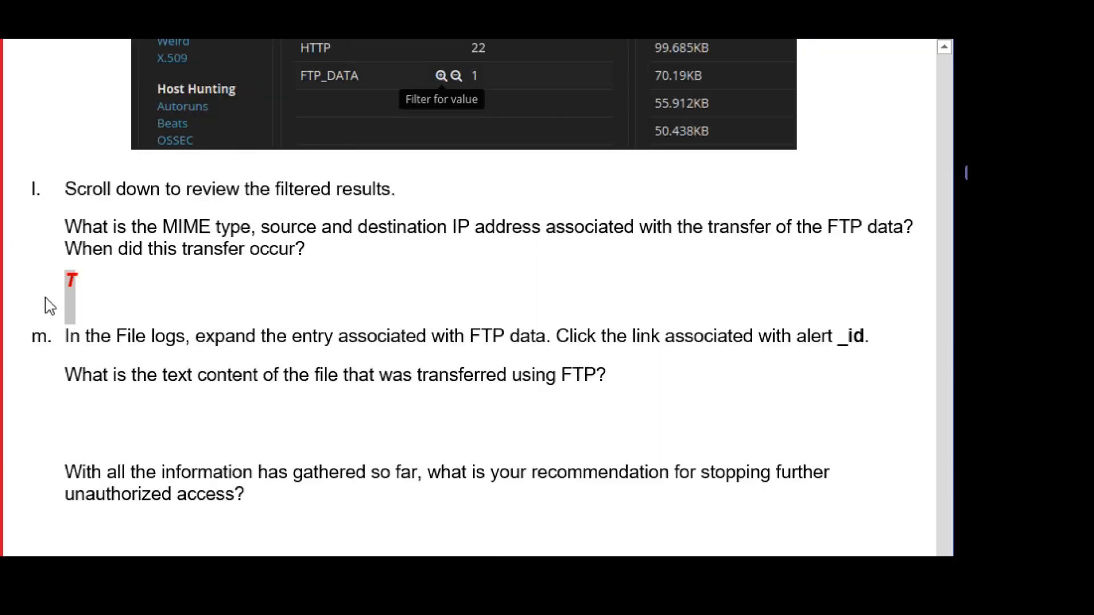
text(Jpeg,)
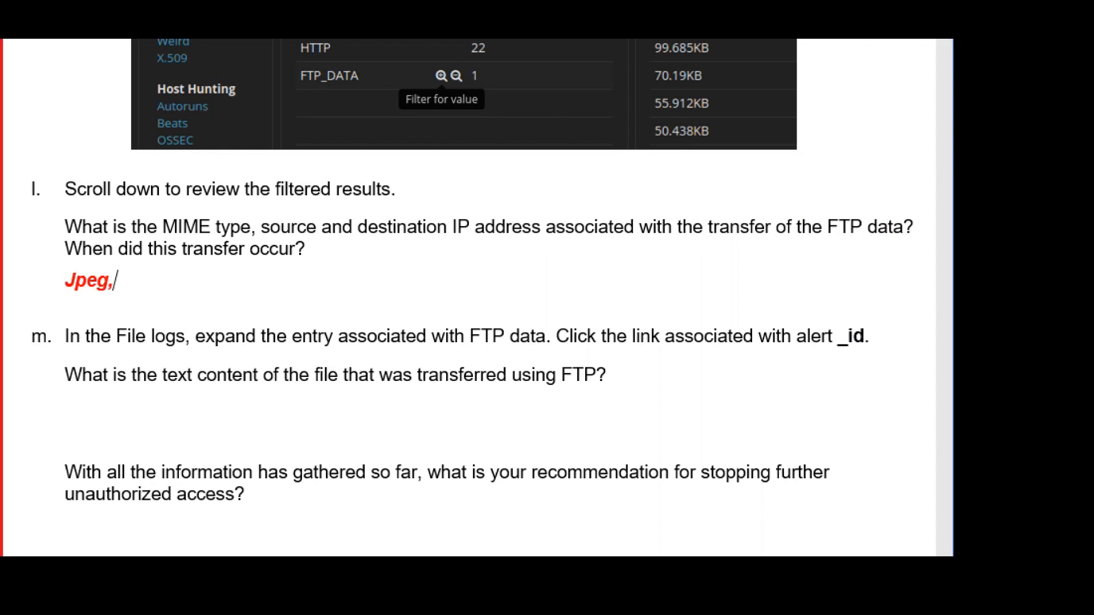
text( txt)
key(BackSpace)
key(BackSpace)
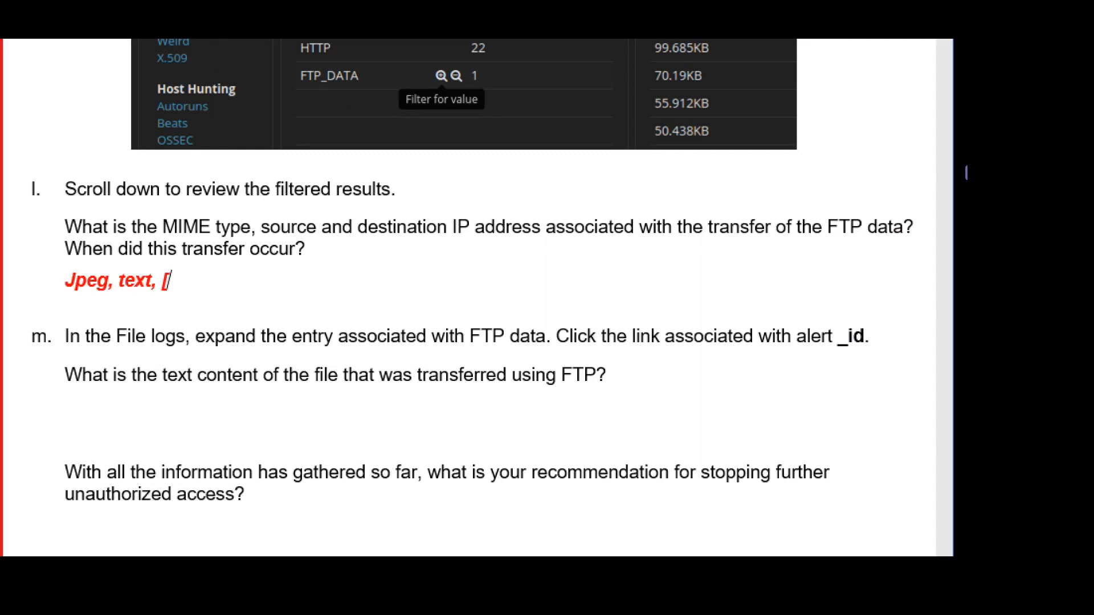
text(ext, png, )
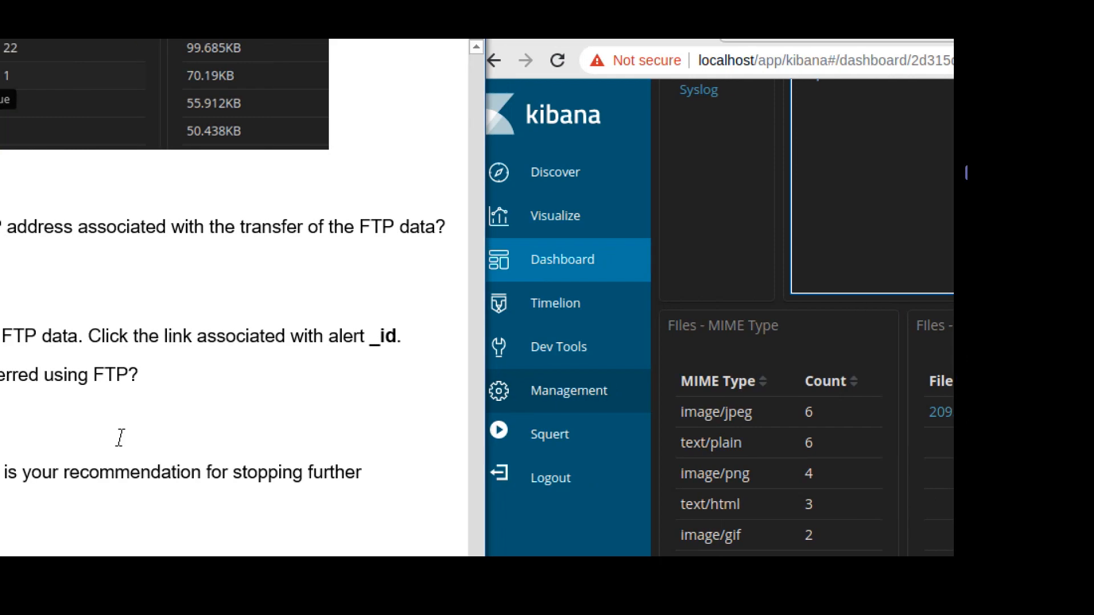
text(html)
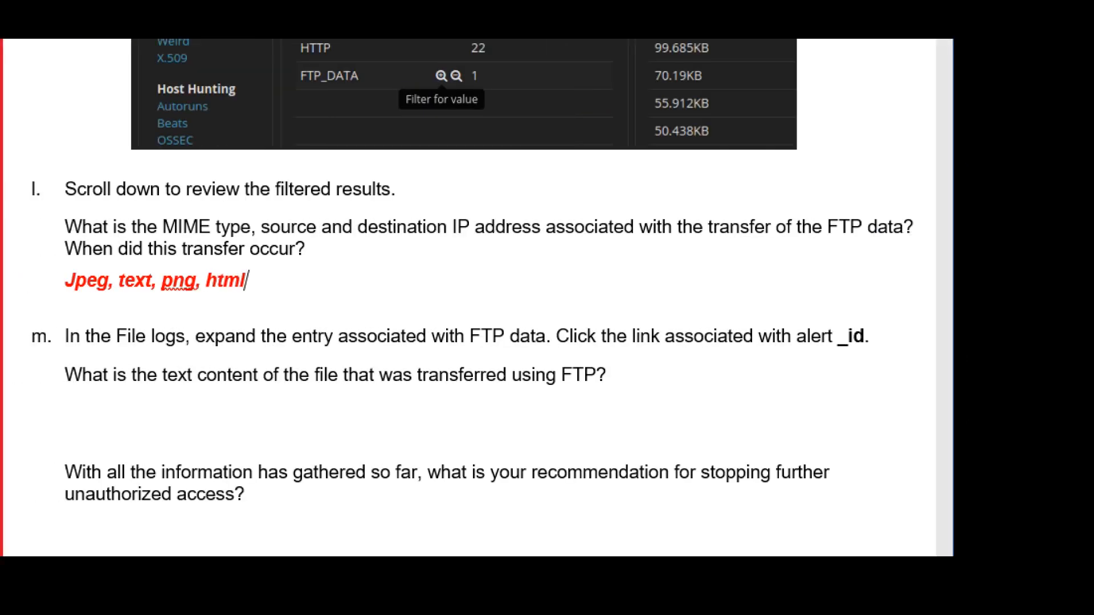
text(, gif, icon)
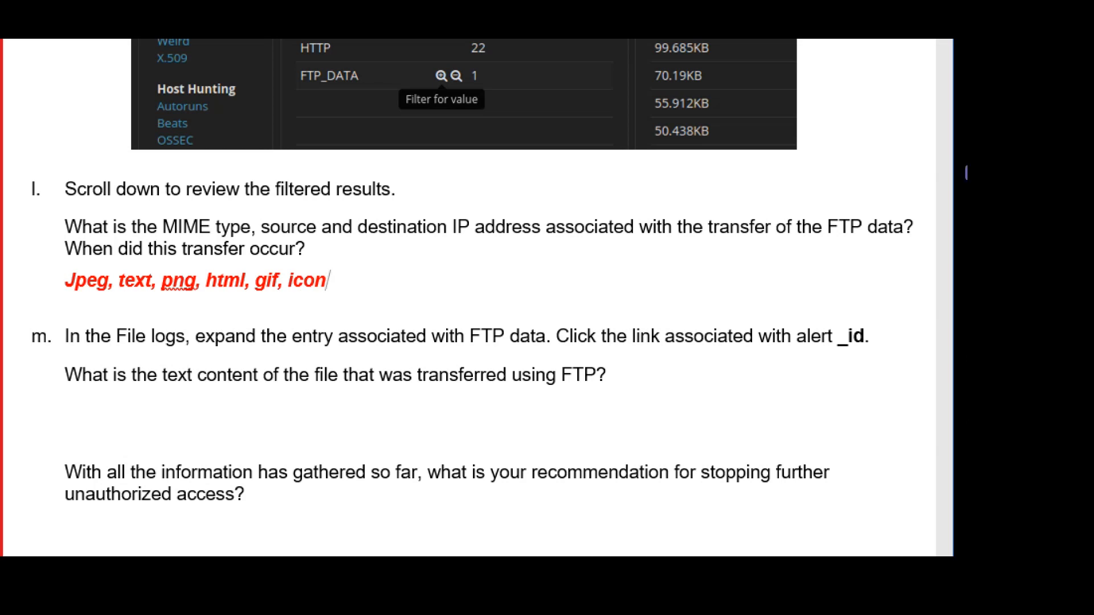
key(Return)
key(Return)
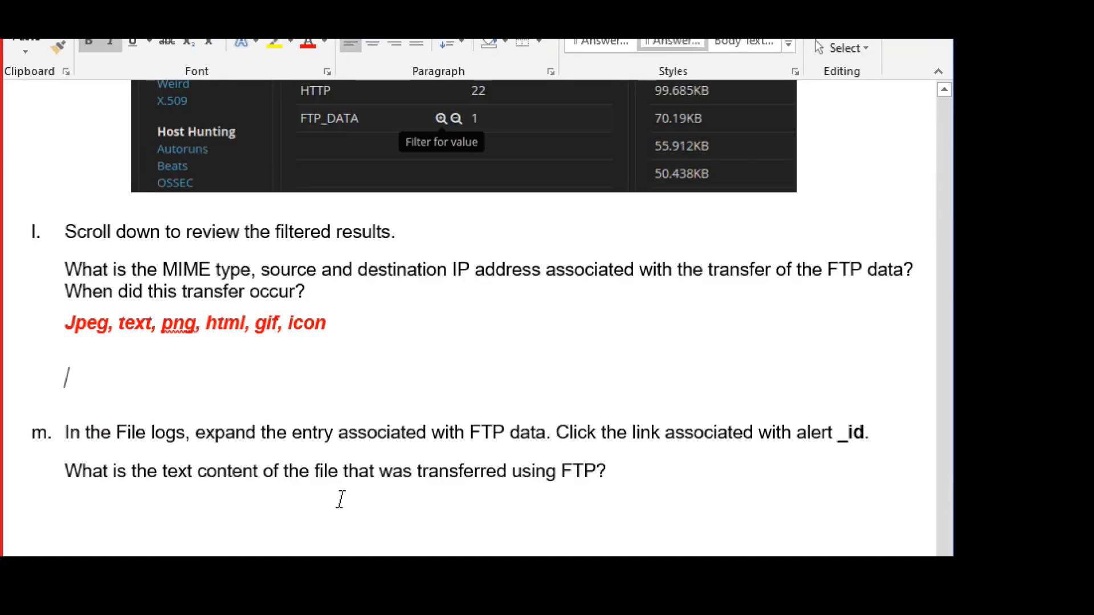
Add the line '209.165.200.235 (source), 209.165.235.227 (dest)' below the MIME answer.
text(209.165.2)
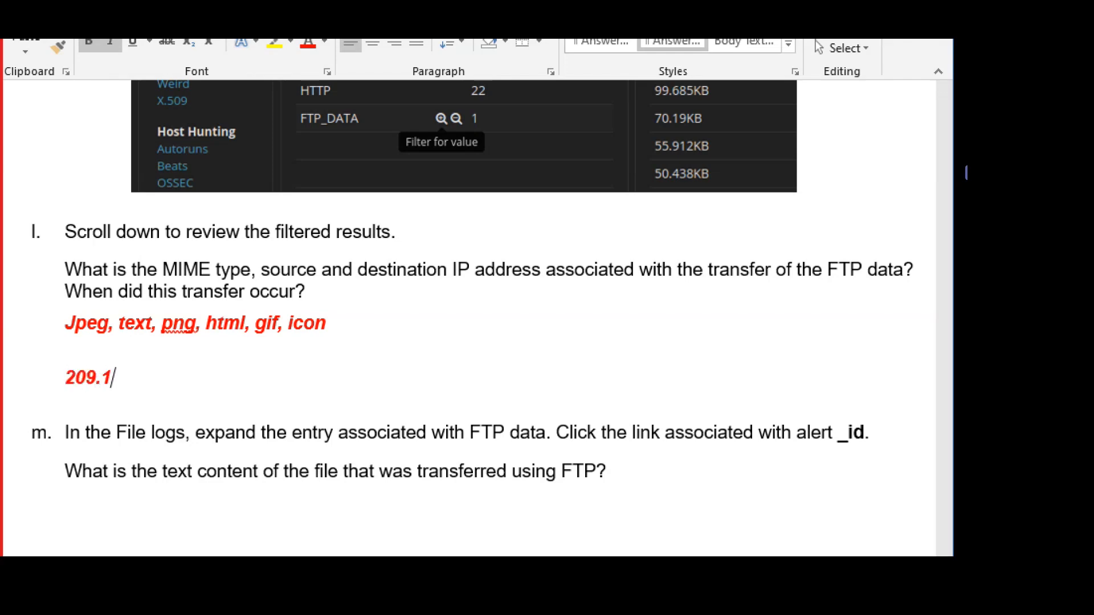
text(00)
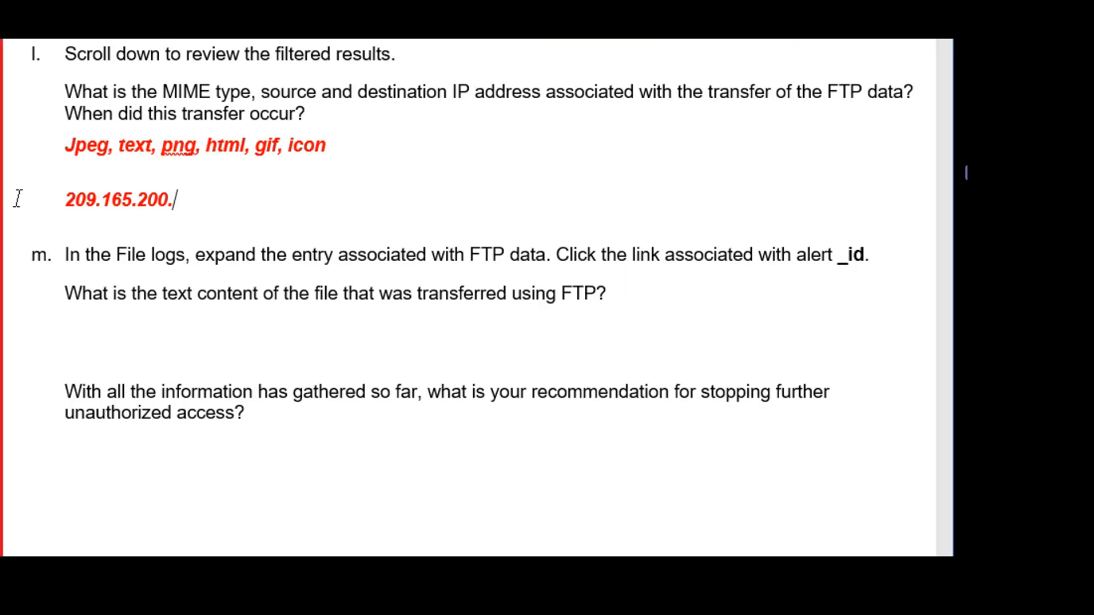
text(.235   (sou)
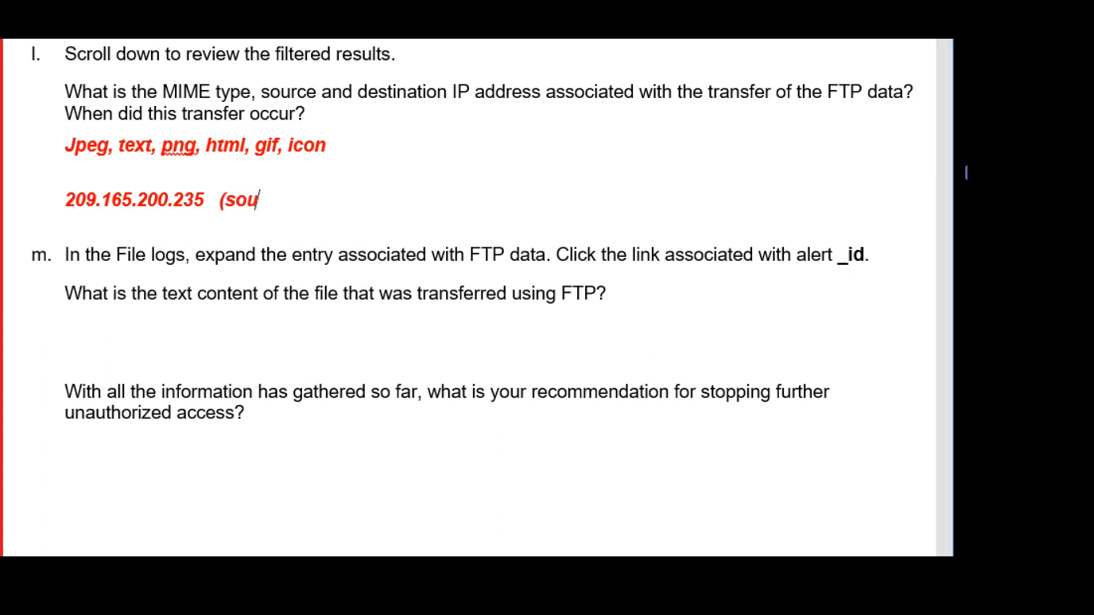
text(rce), 209.)
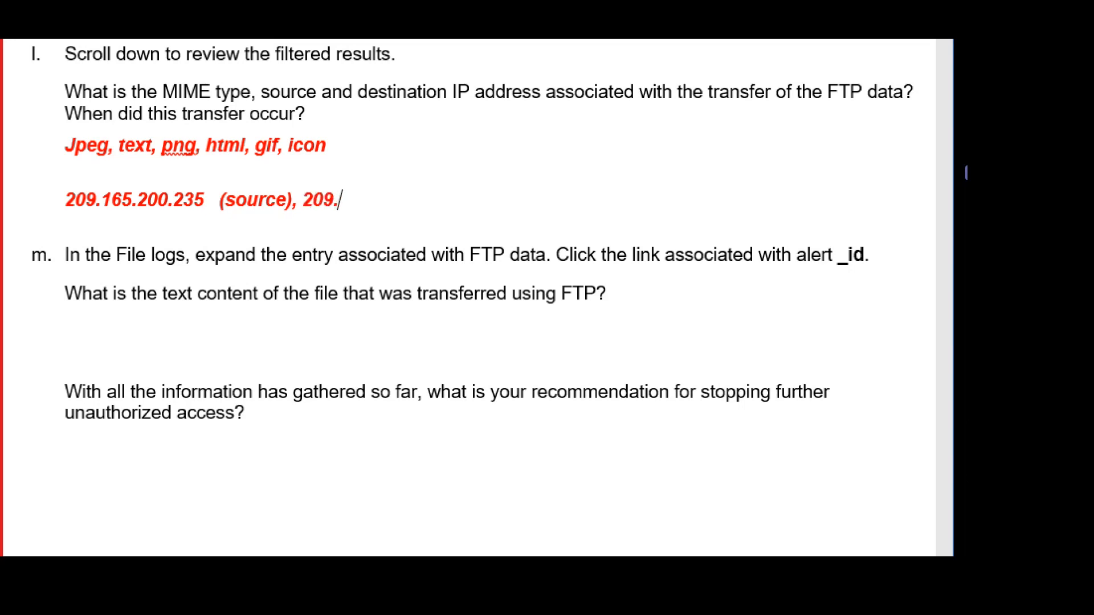
text(165.235.)
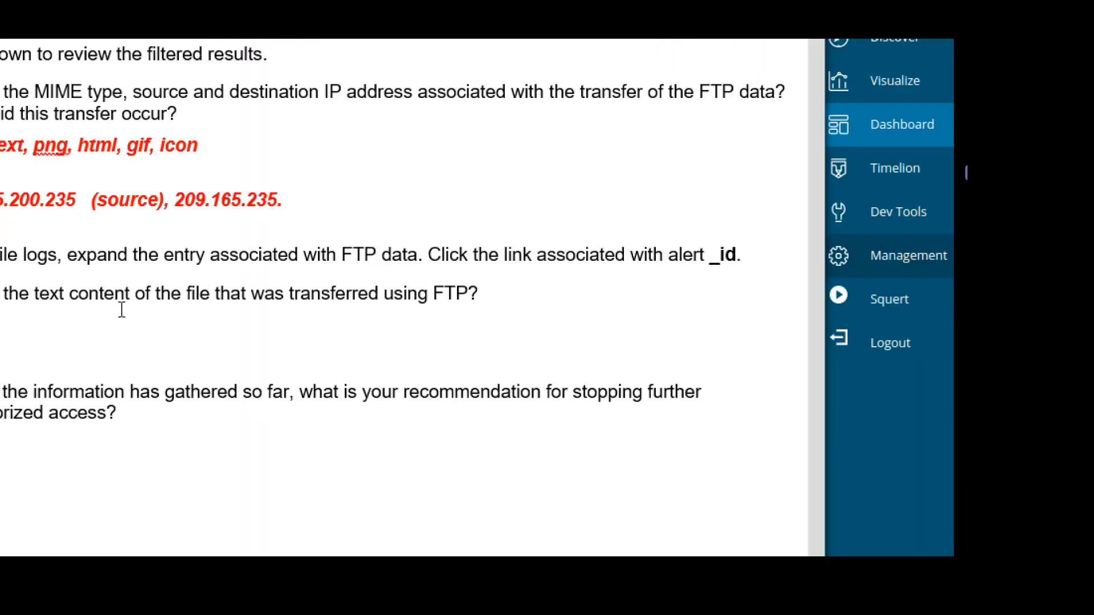
text(227)
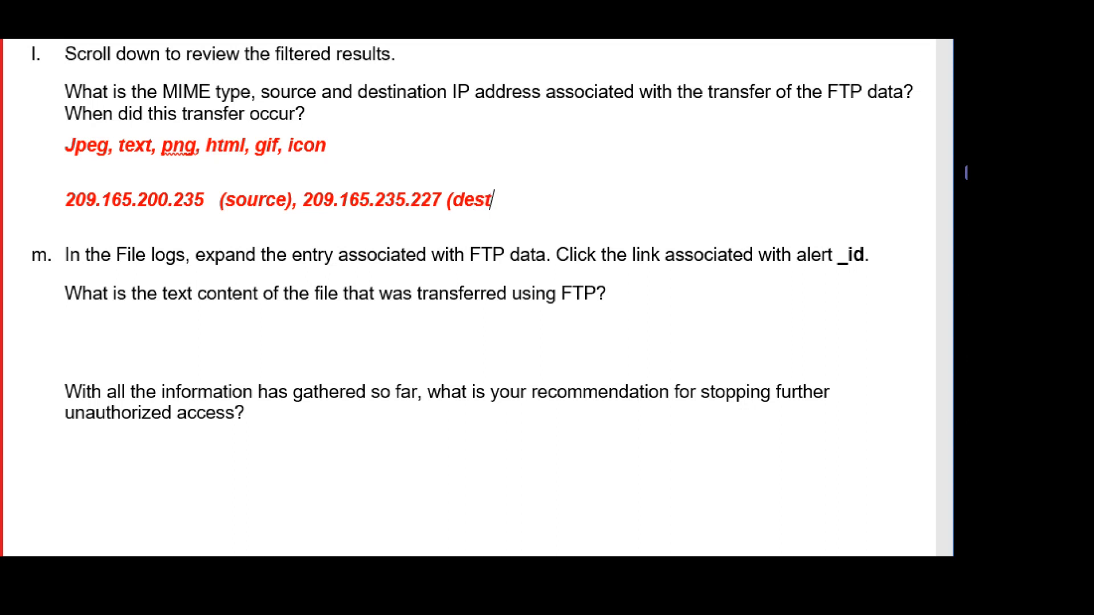
text((dest))
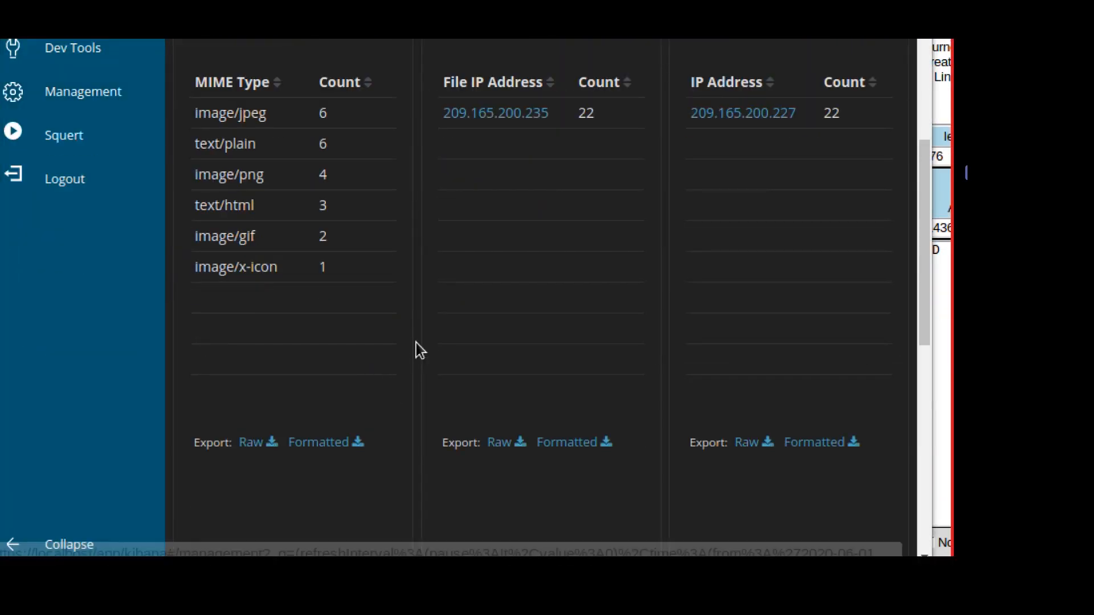
scroll(418, 349, down, 4)
scroll(418, 349, down, 5)
scroll(416, 347, down, 1)
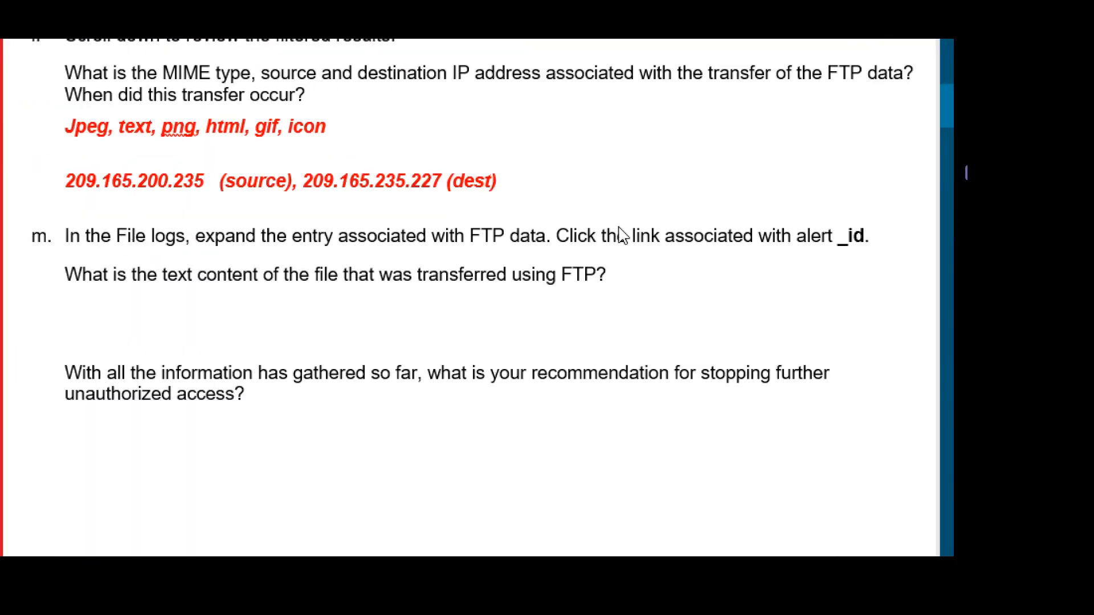
Add ', 12 Jun 202, 21:30' after the destination IP, then highlight step m's instructions.
click(507, 187)
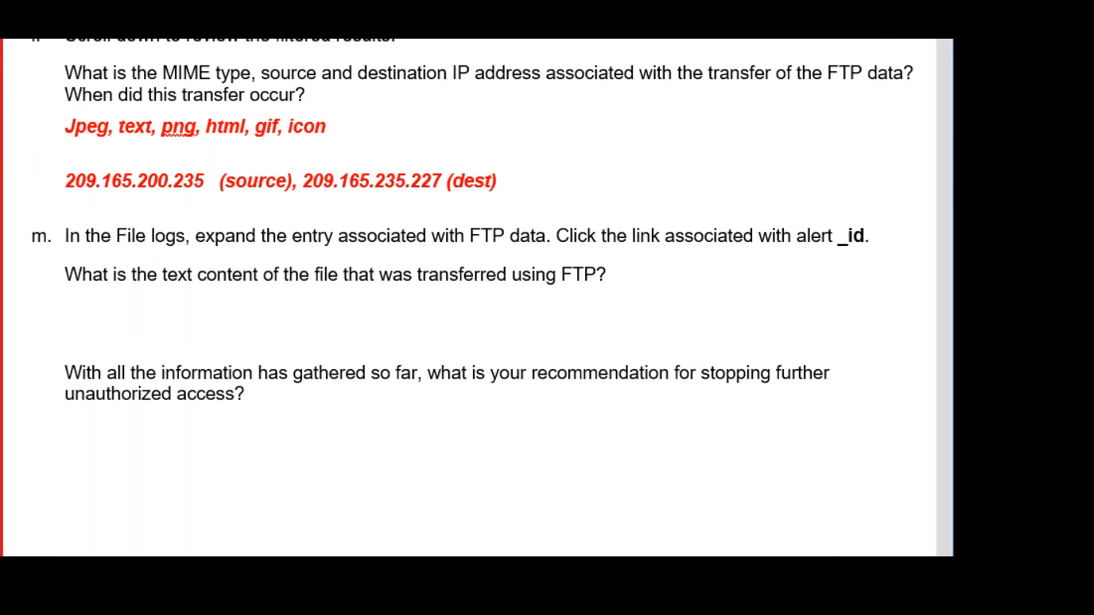
text(, 12 J)
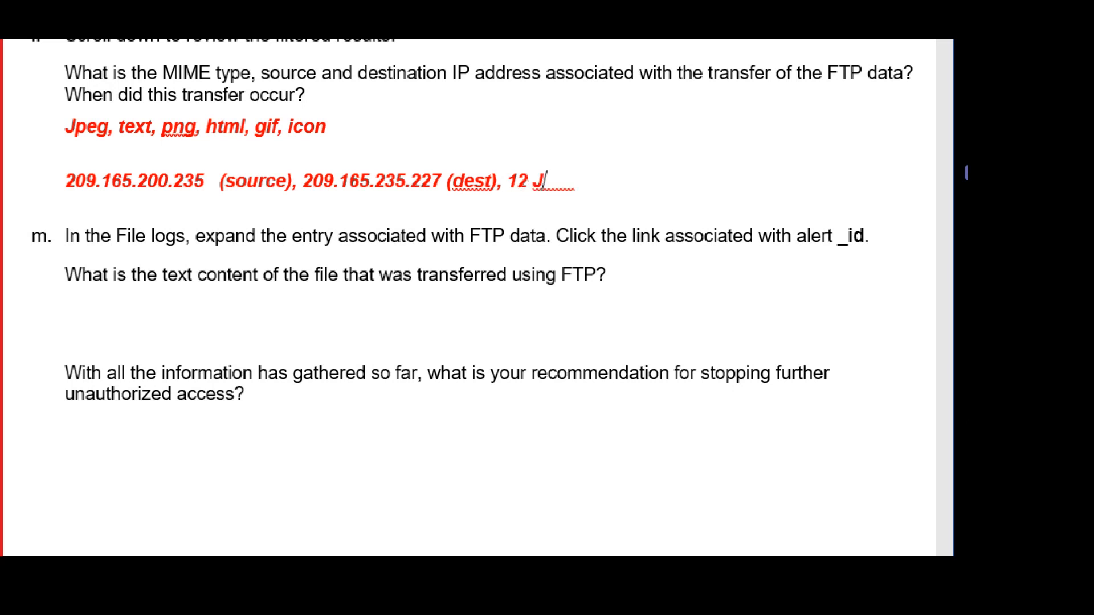
text(un 202)
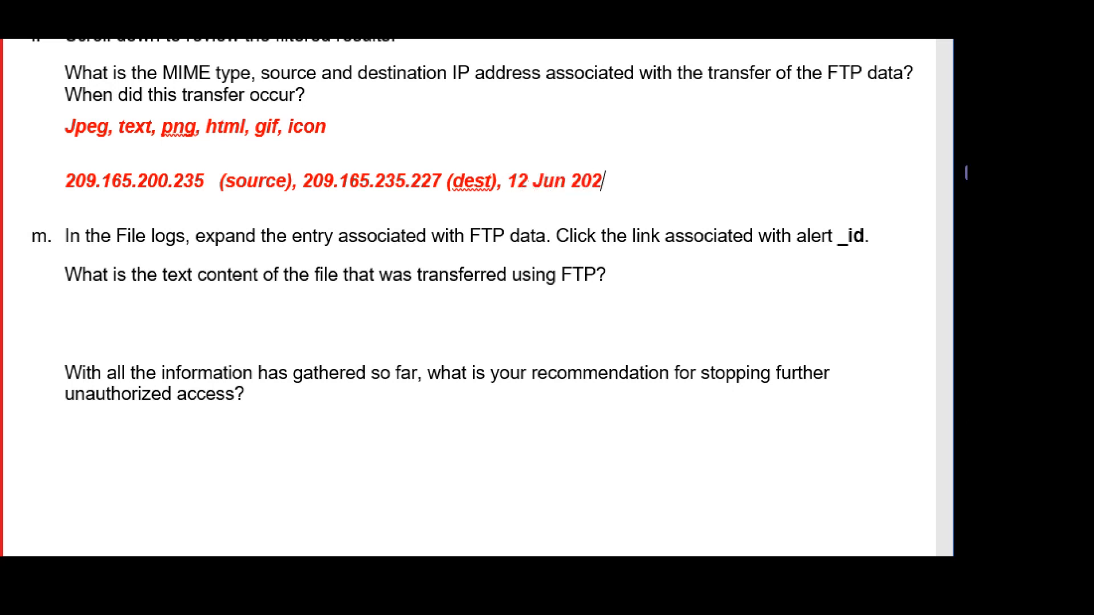
text(, 21:30 …)
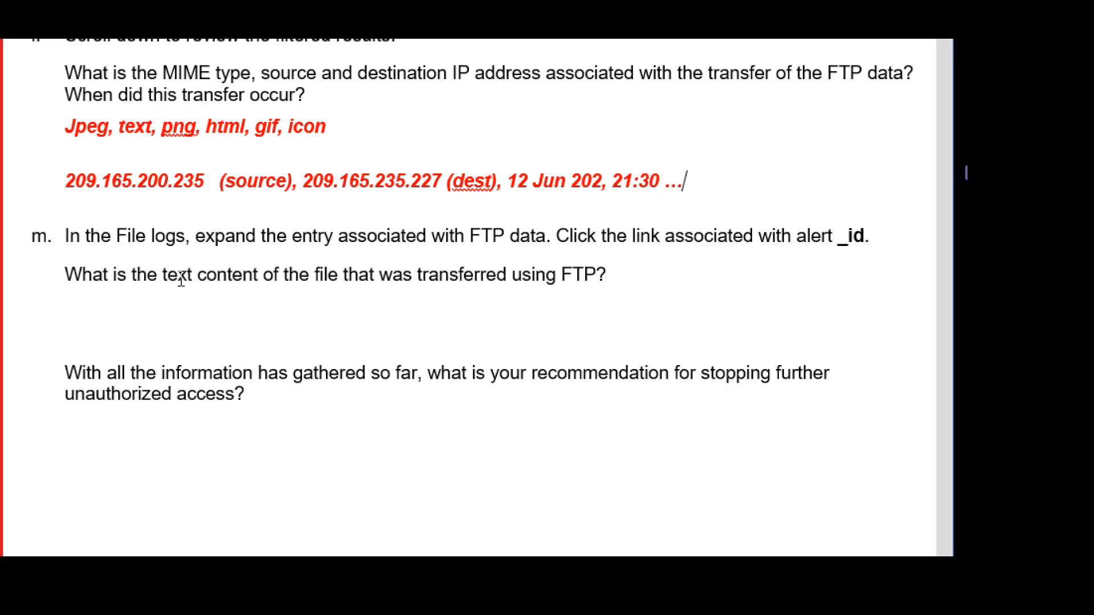
drag(68, 235, 832, 234)
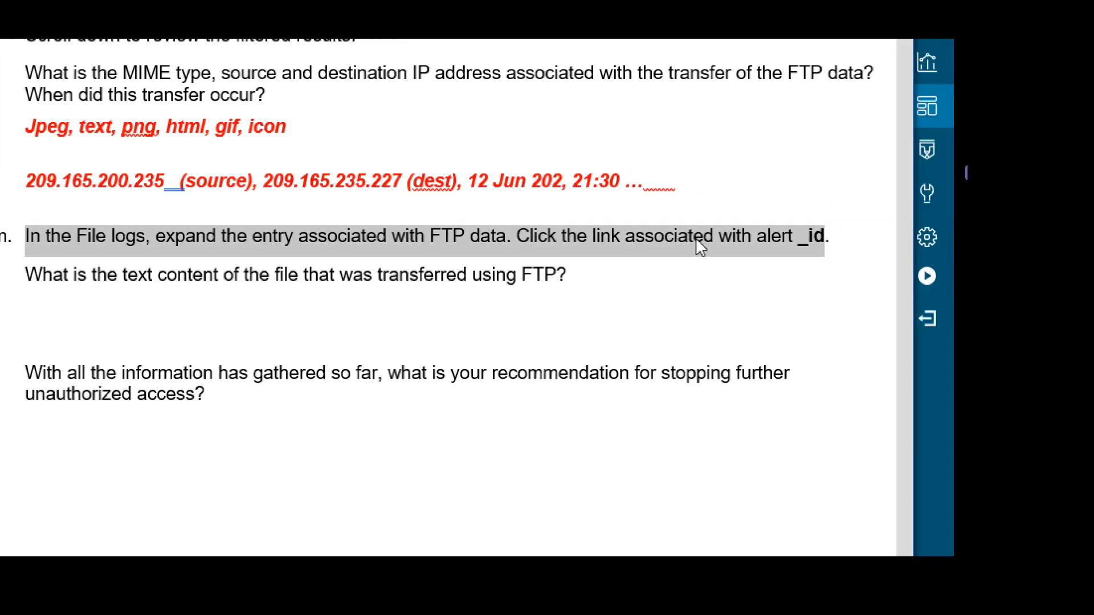
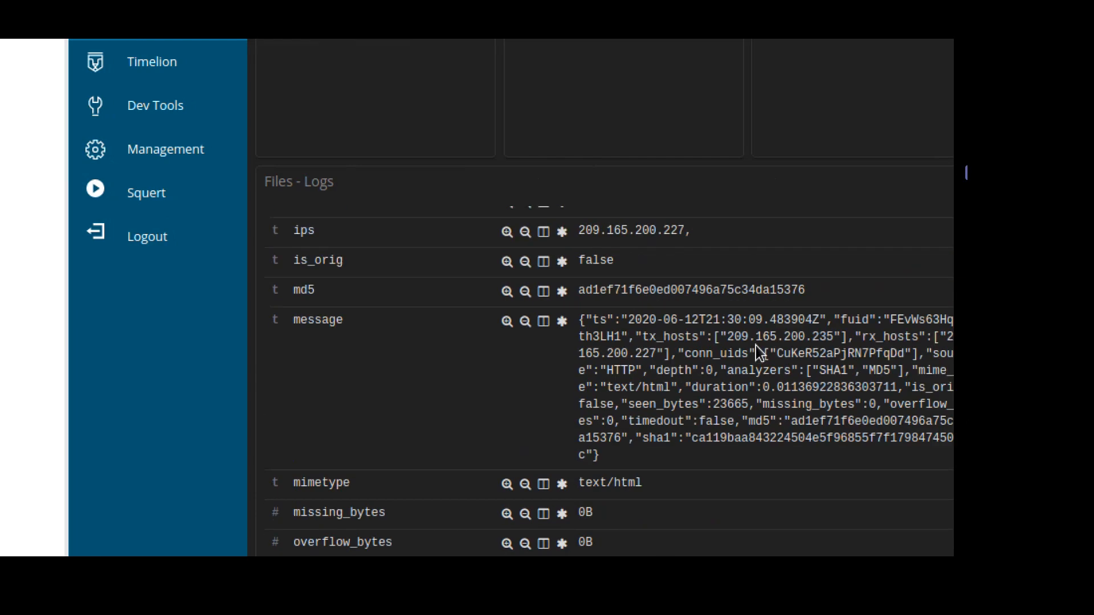
scroll(759, 353, up, 5)
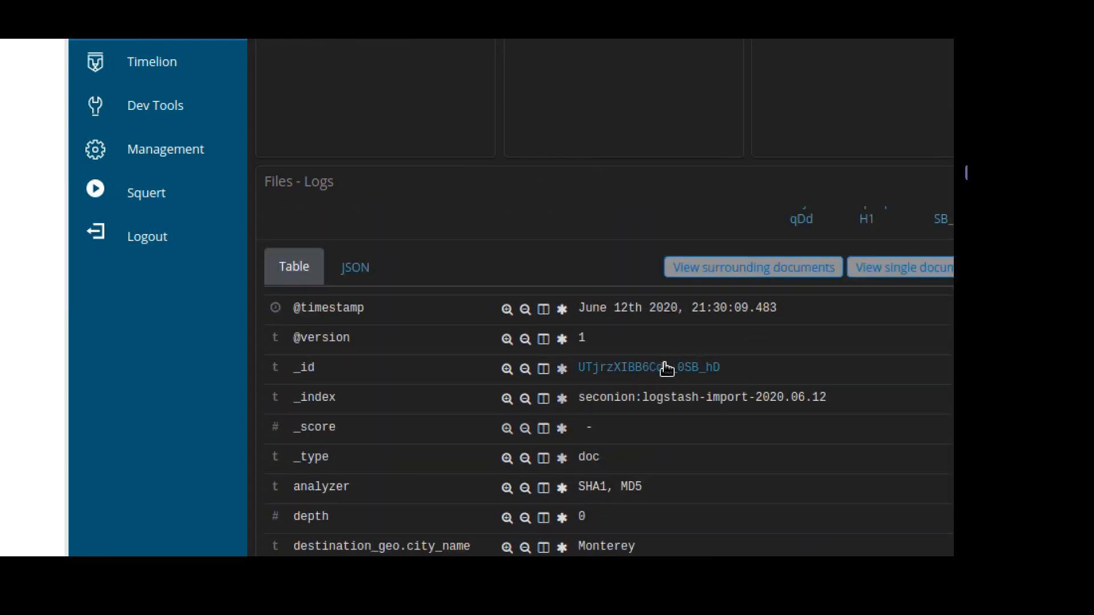
Open the capME transcript for the 12 June 2020 21:30:09.483 Files log entry from its _id link.
click(661, 374)
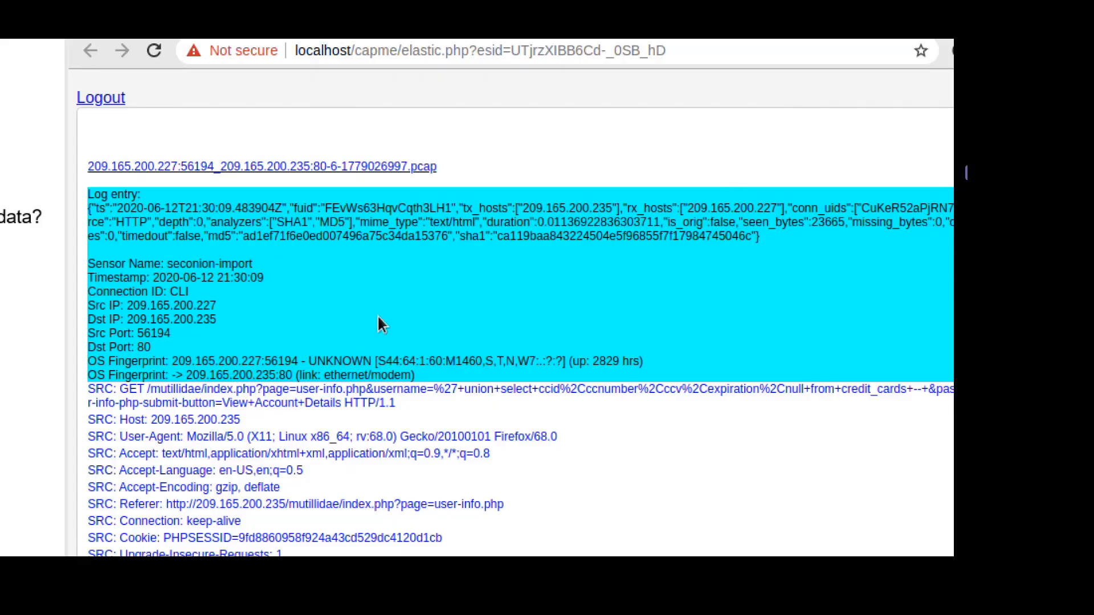
Read down the capME transcript to the HTTP/1.1 200 OK response and its password-hinting HTML comment.
scroll(671, 418, down, 5)
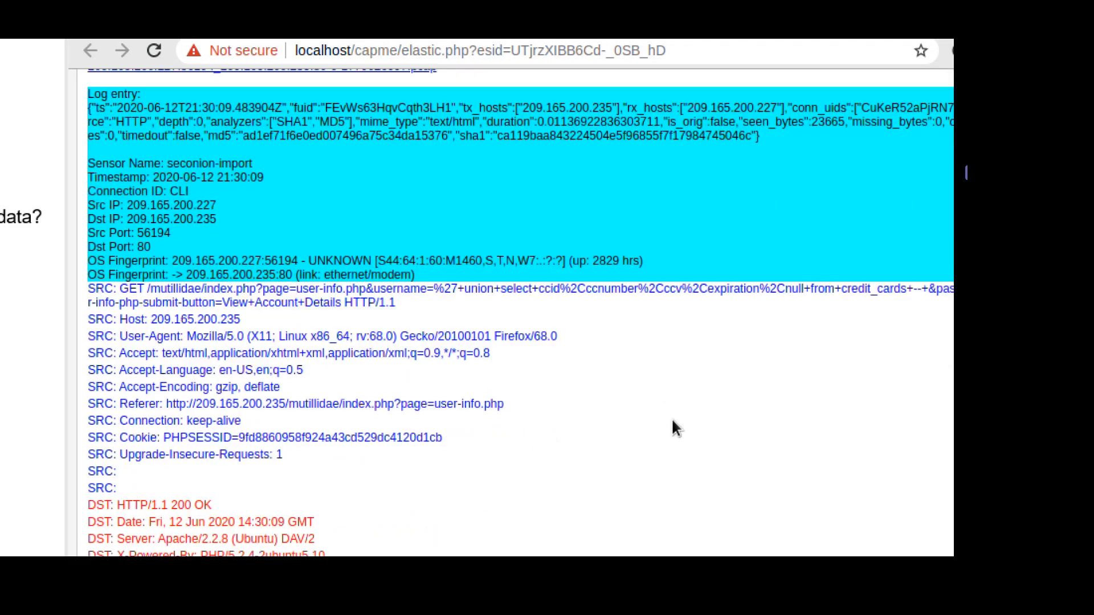
scroll(672, 423, down, 10)
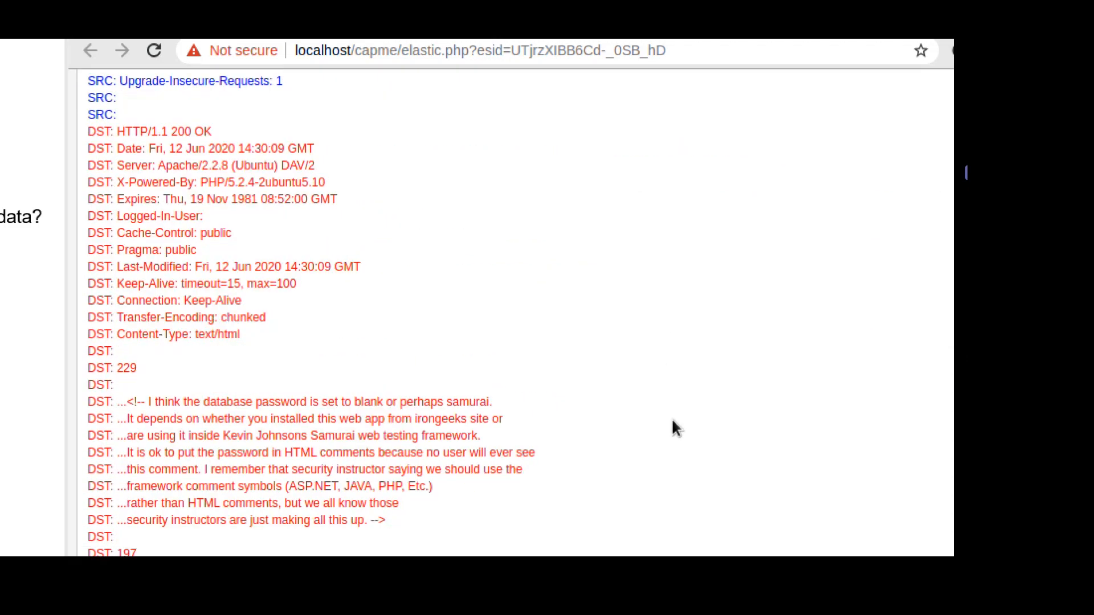
scroll(672, 428, down, 12)
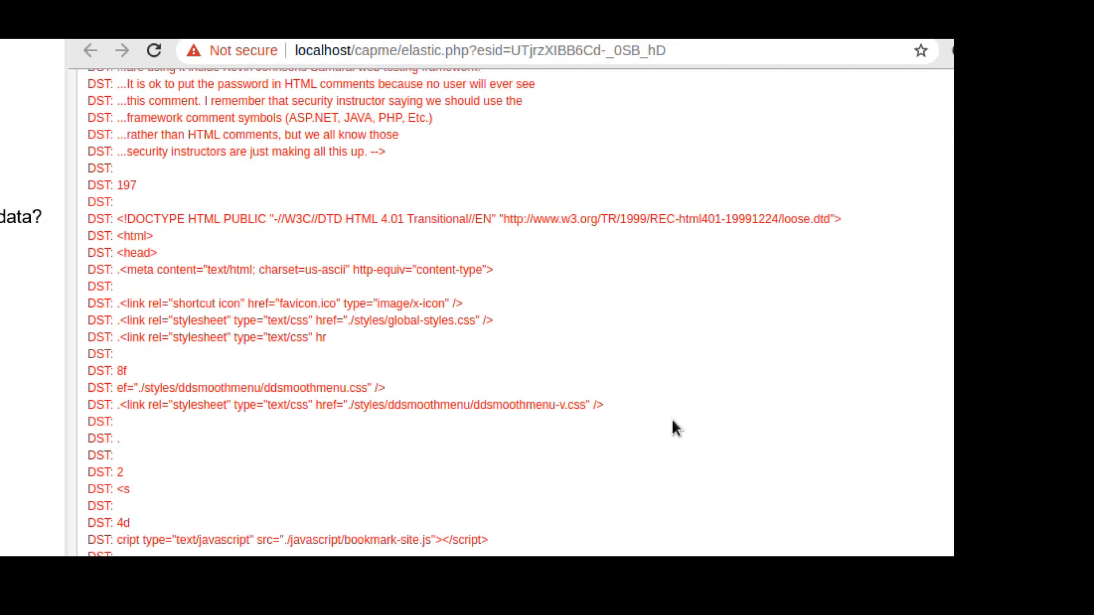
scroll(672, 427, down, 12)
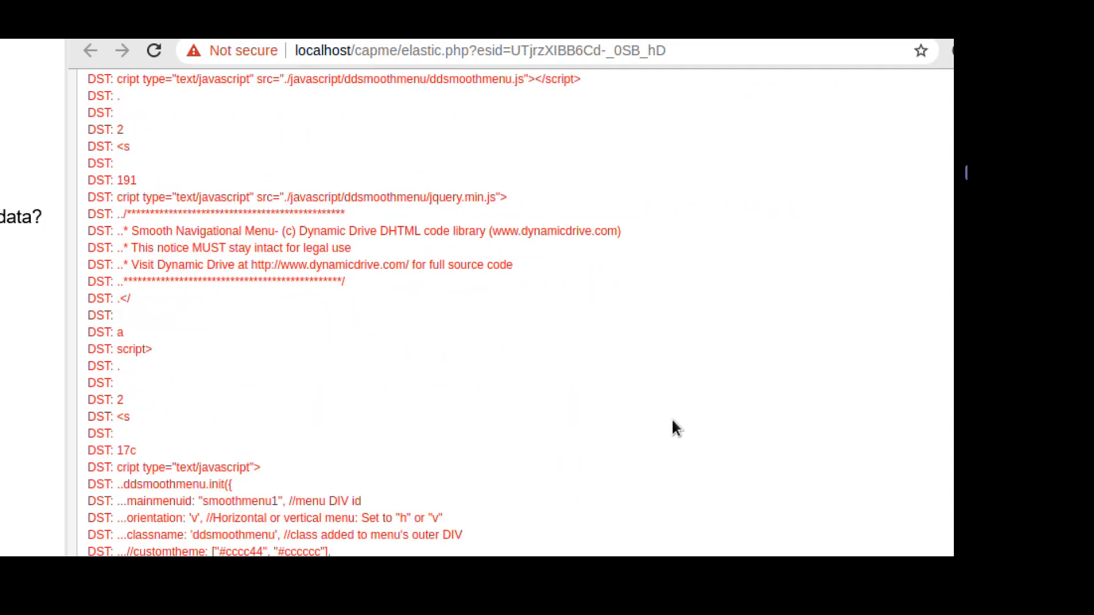
scroll(673, 427, down, 12)
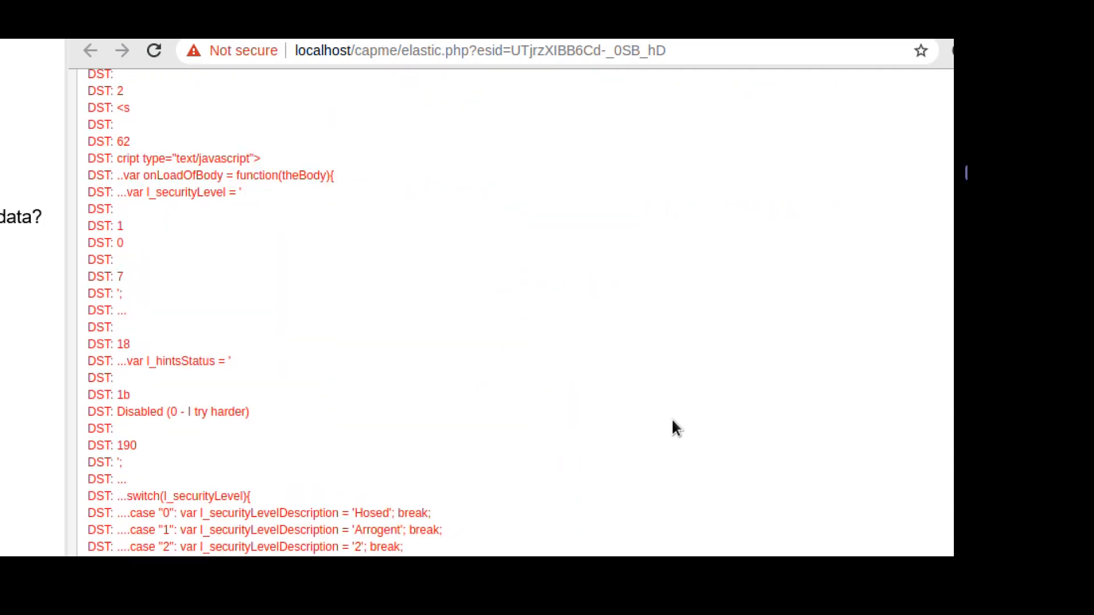
scroll(673, 423, down, 8)
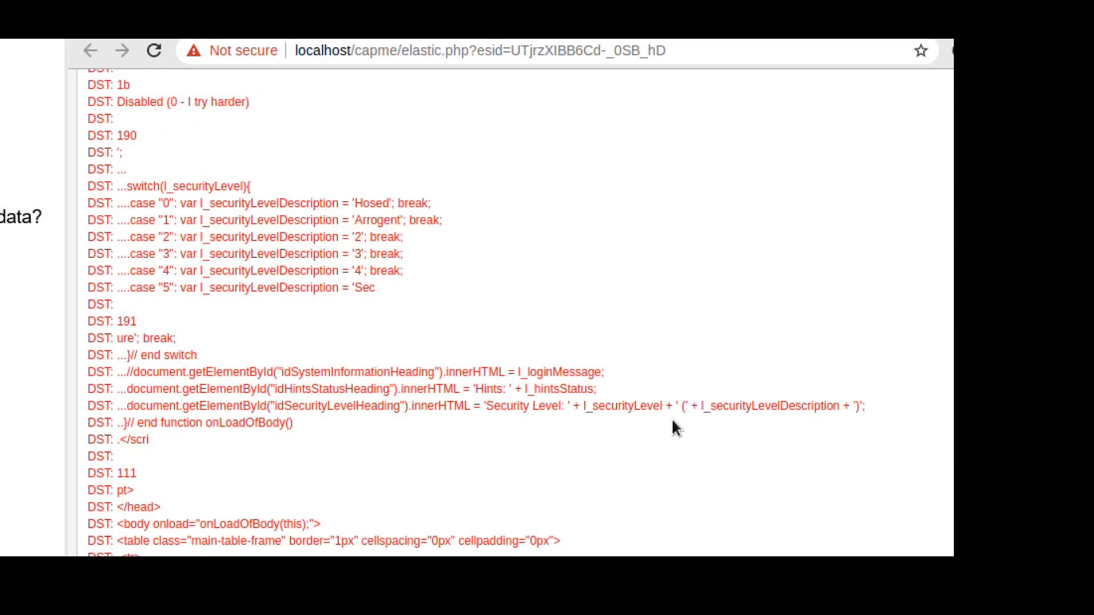
scroll(673, 372, up, 6)
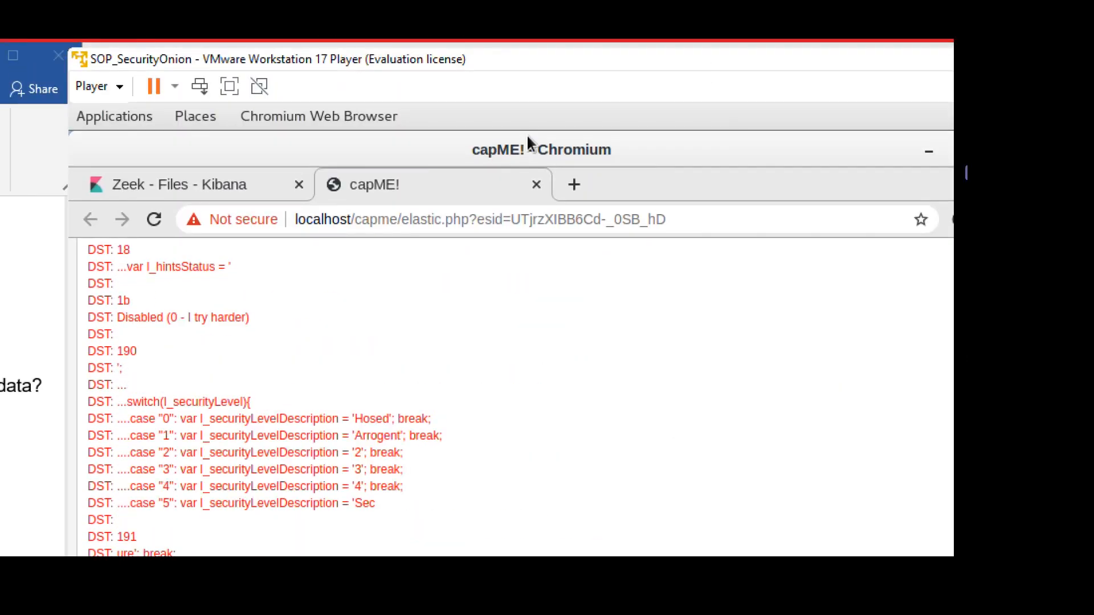
click(536, 185)
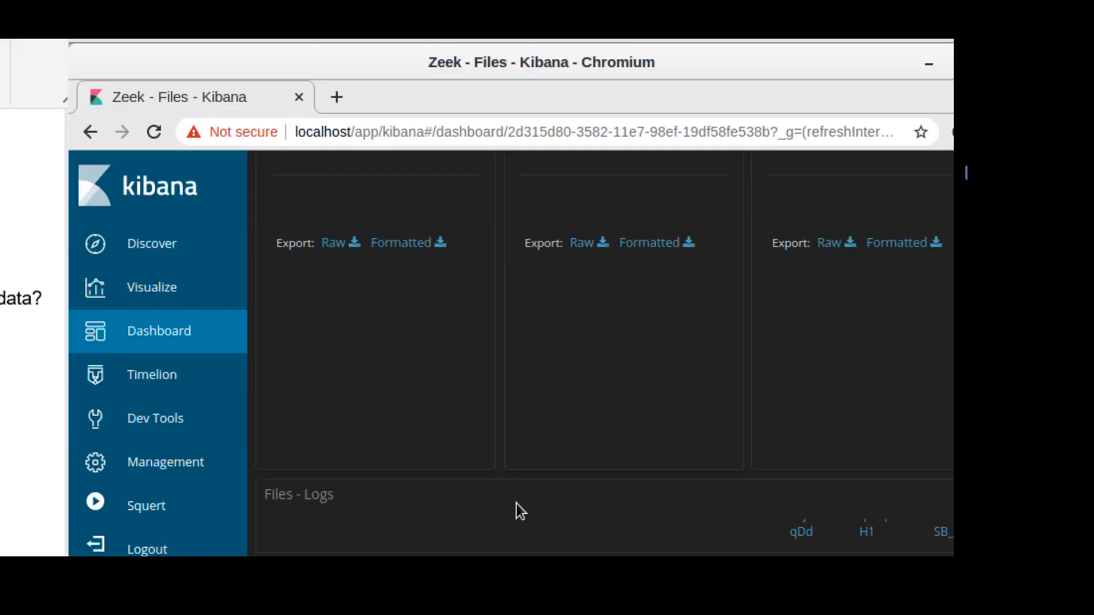
scroll(570, 411, down, 1)
scroll(364, 481, up, 5)
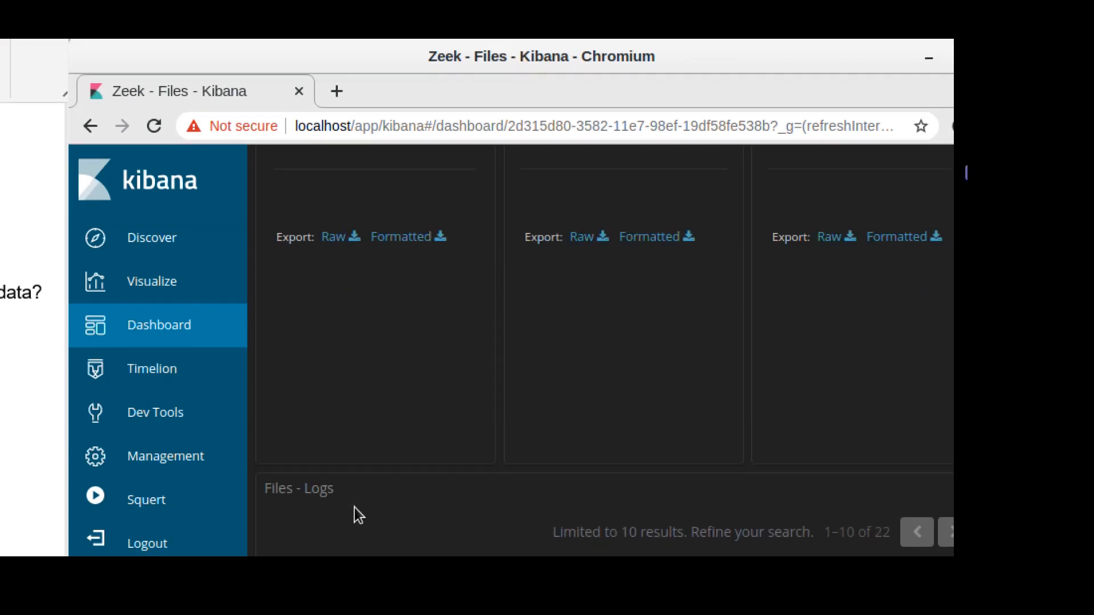
scroll(323, 513, down, 2)
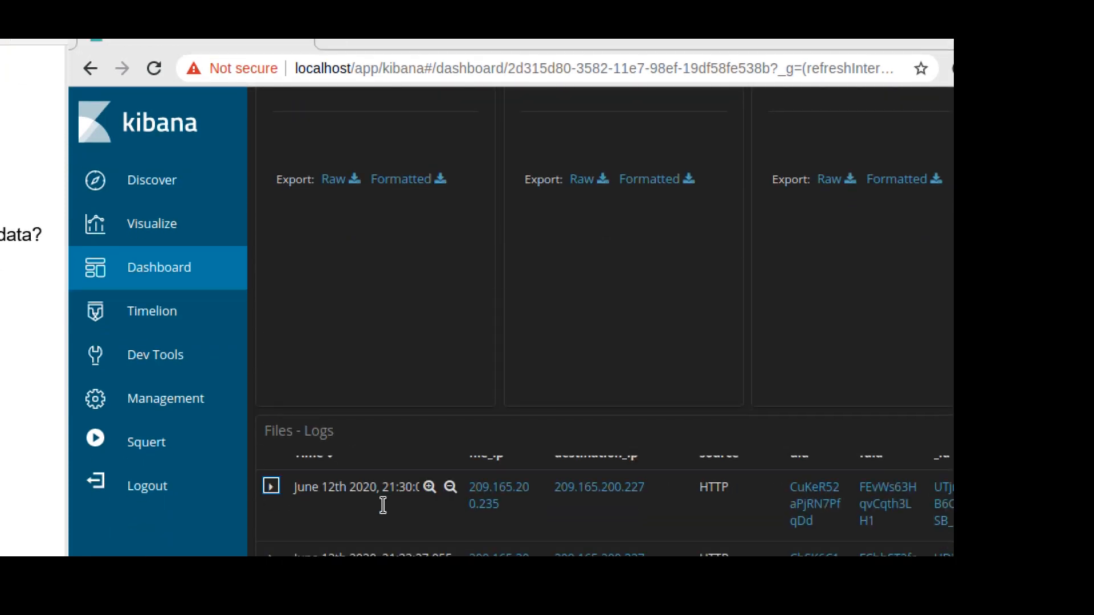
scroll(788, 504, down, 3)
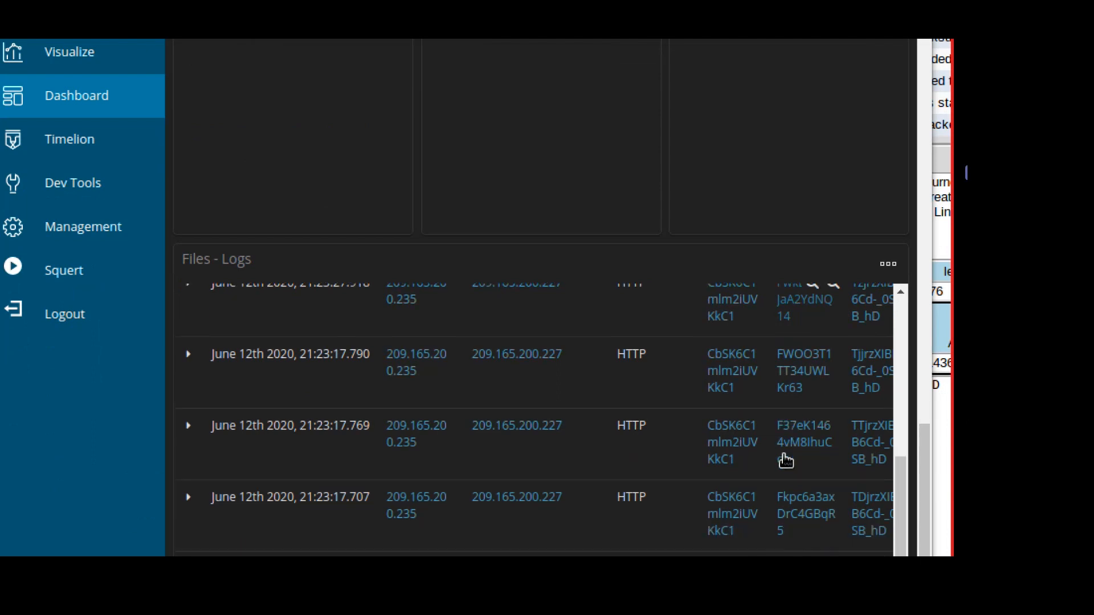
scroll(765, 498, down, 4)
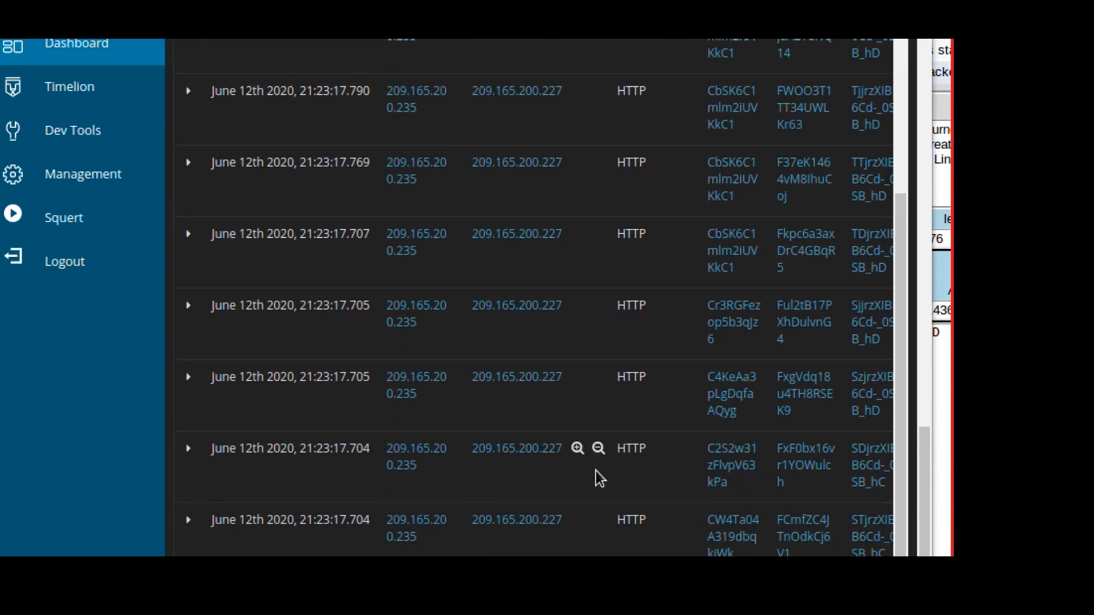
scroll(605, 253, up, 3)
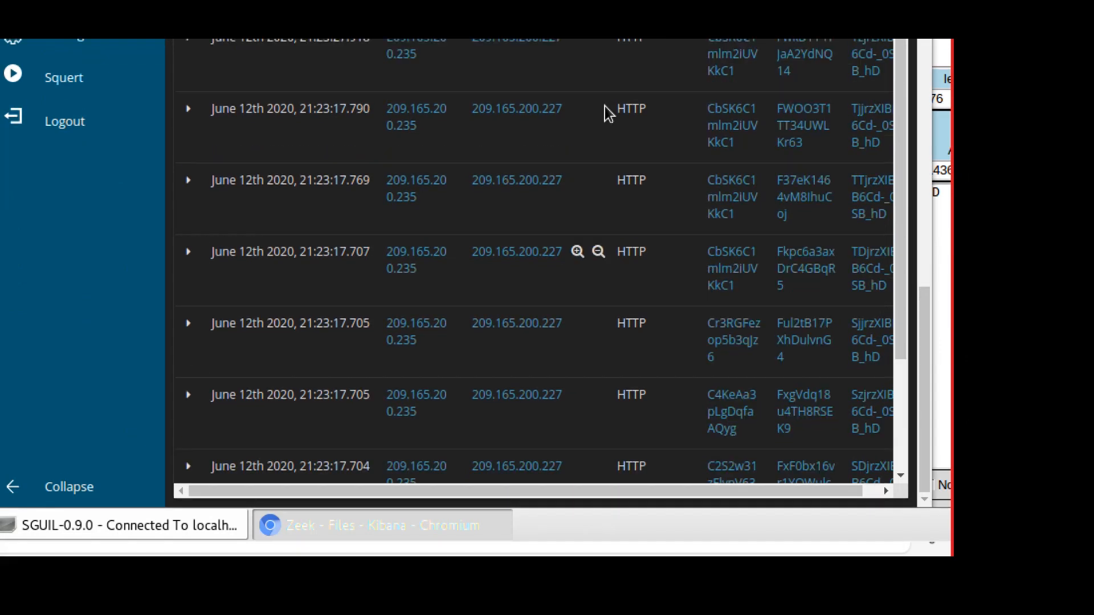
scroll(608, 131, up, 1)
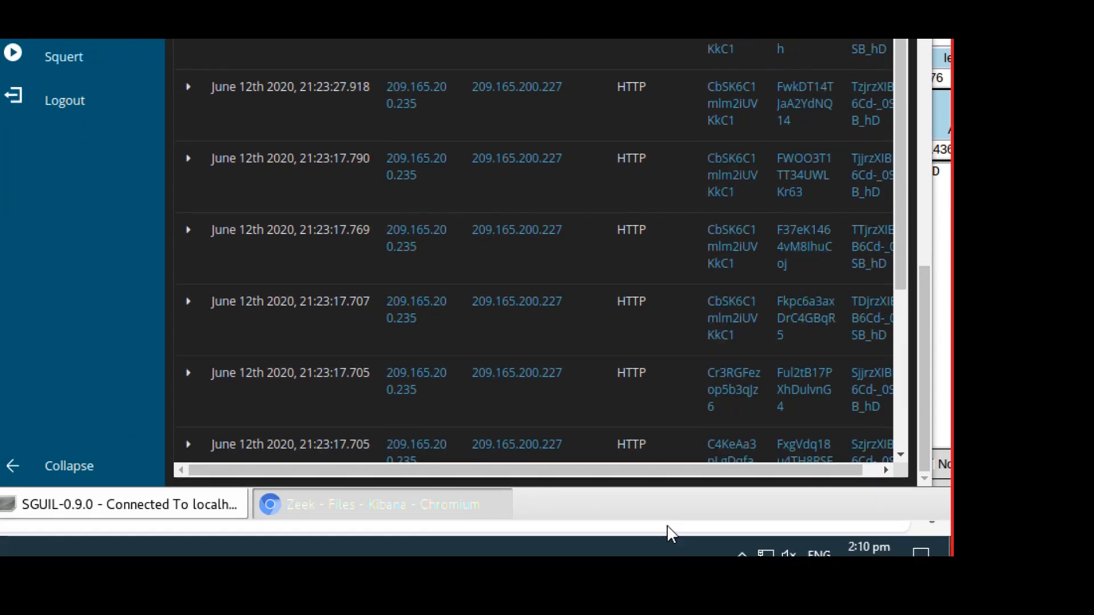
drag(687, 469, 741, 469)
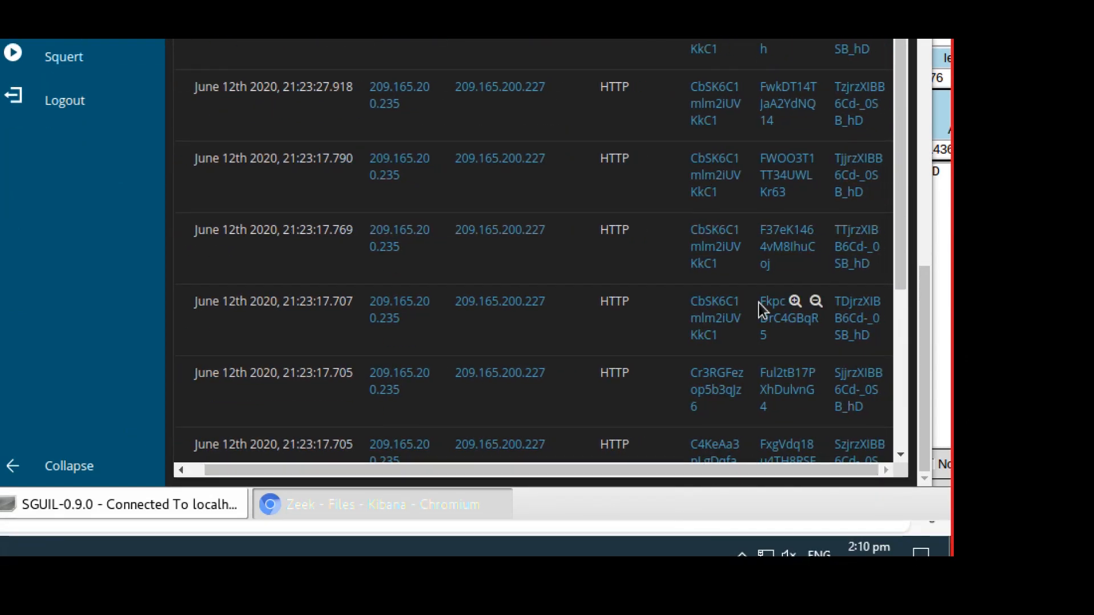
scroll(658, 180, up, 3)
scroll(658, 180, up, 3)
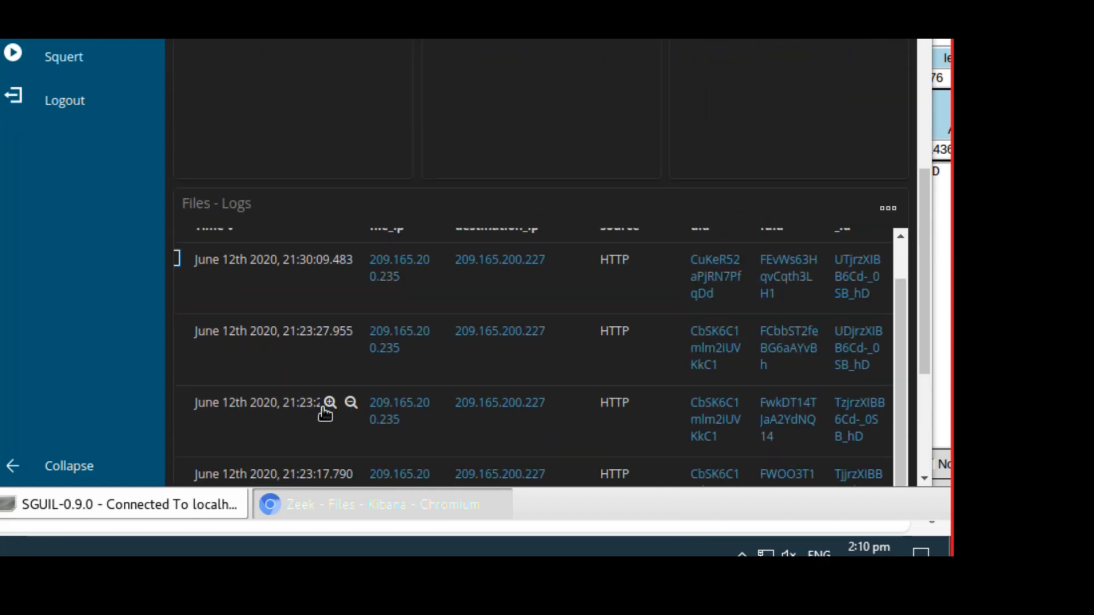
scroll(325, 415, down, 1)
scroll(321, 415, up, 1)
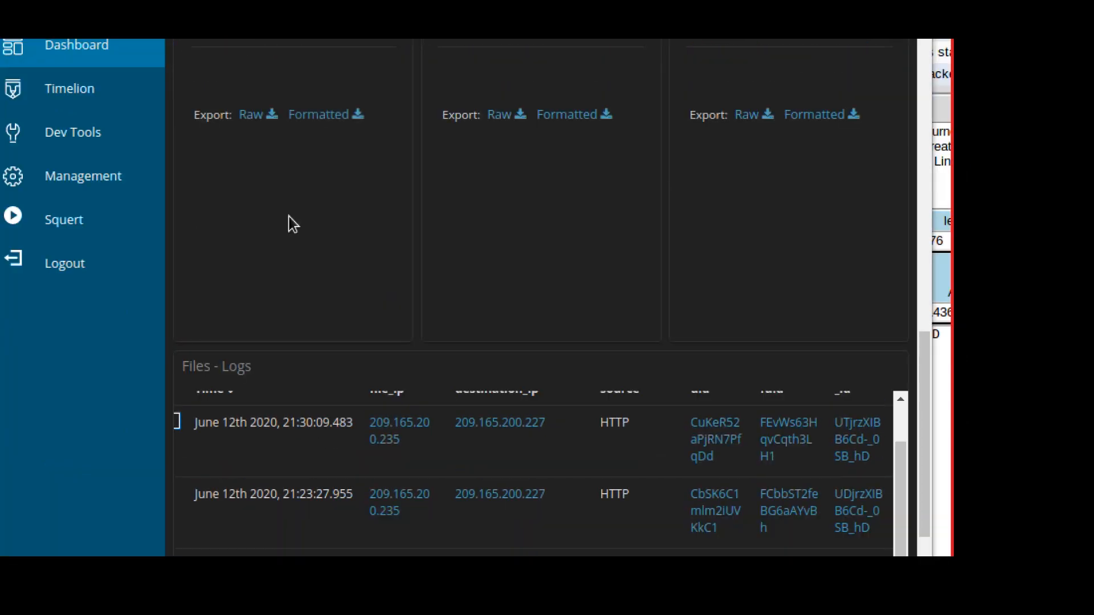
scroll(266, 221, down, 1)
scroll(925, 371, down, 3)
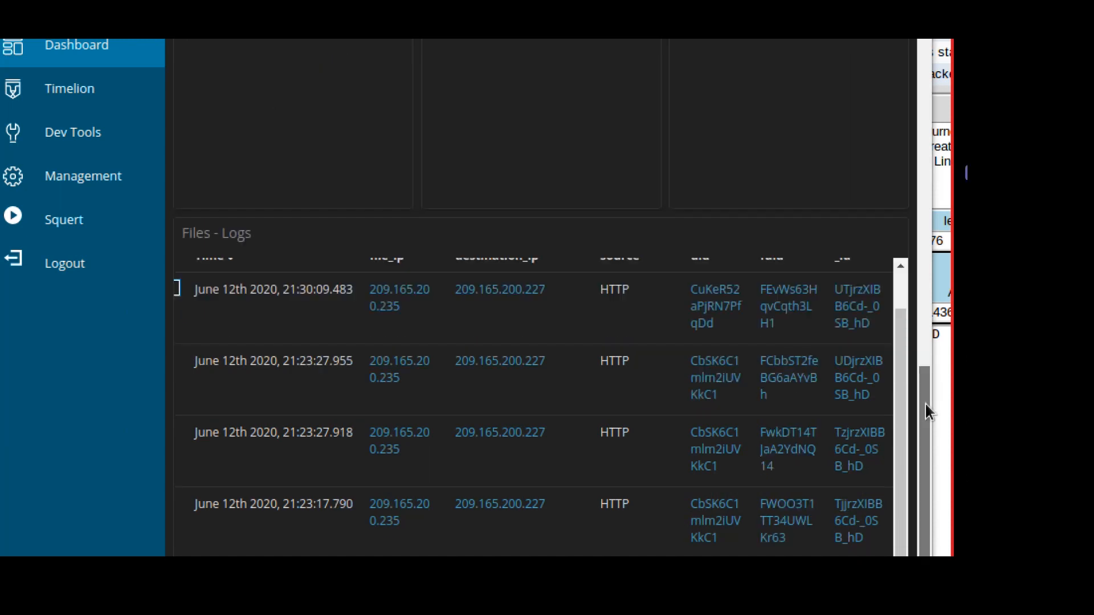
scroll(244, 340, down, 1)
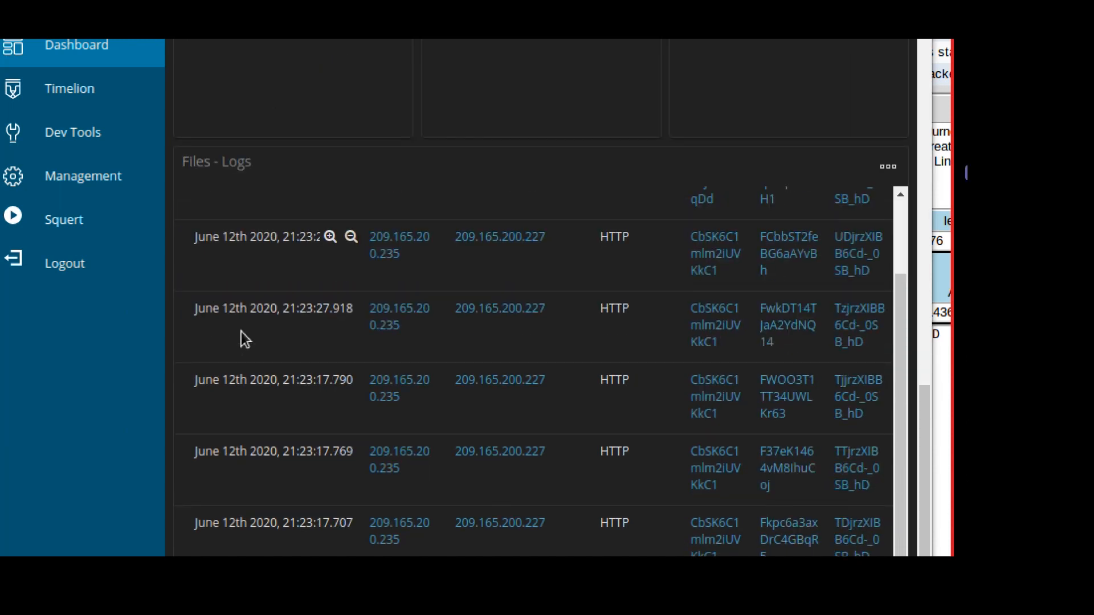
scroll(244, 336, up, 2)
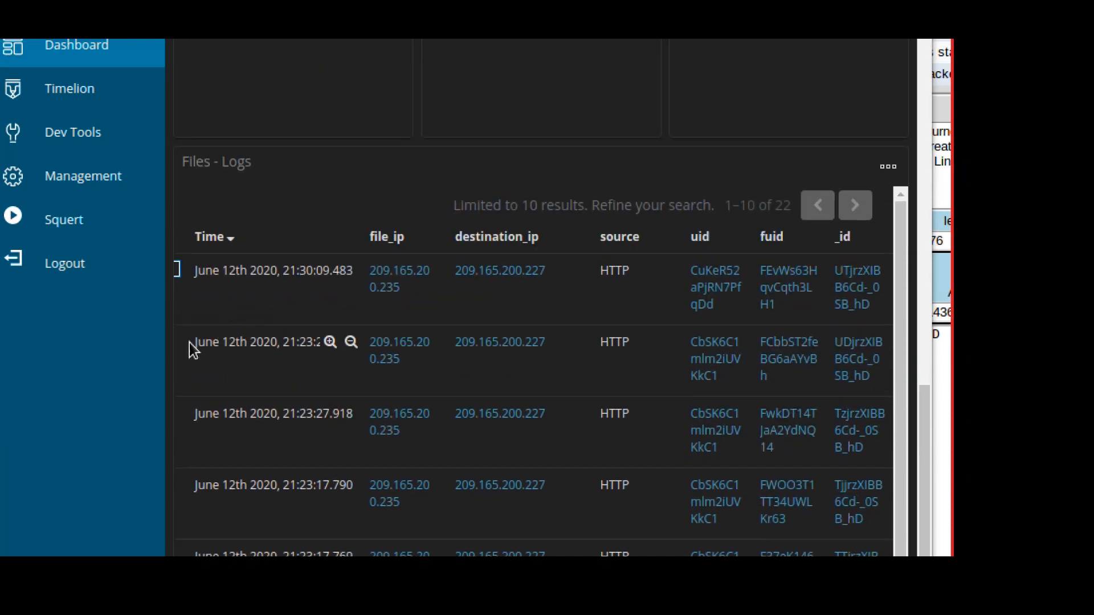
Expand, review, and collapse the fields of the 21:23:27.955 file entry.
click(178, 371)
scroll(249, 511, down, 1)
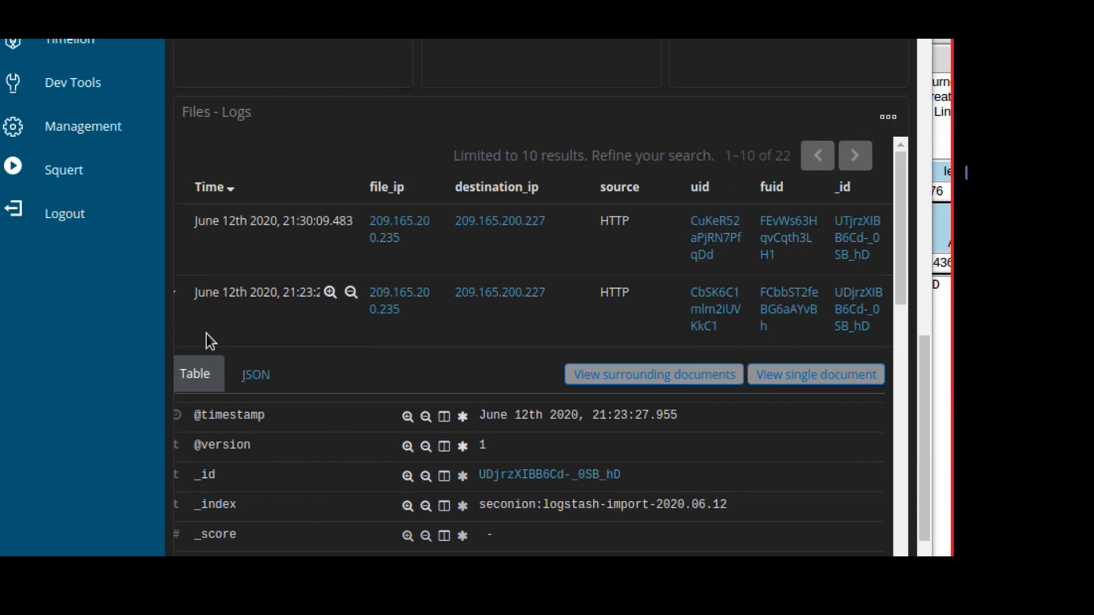
scroll(512, 482, down, 9)
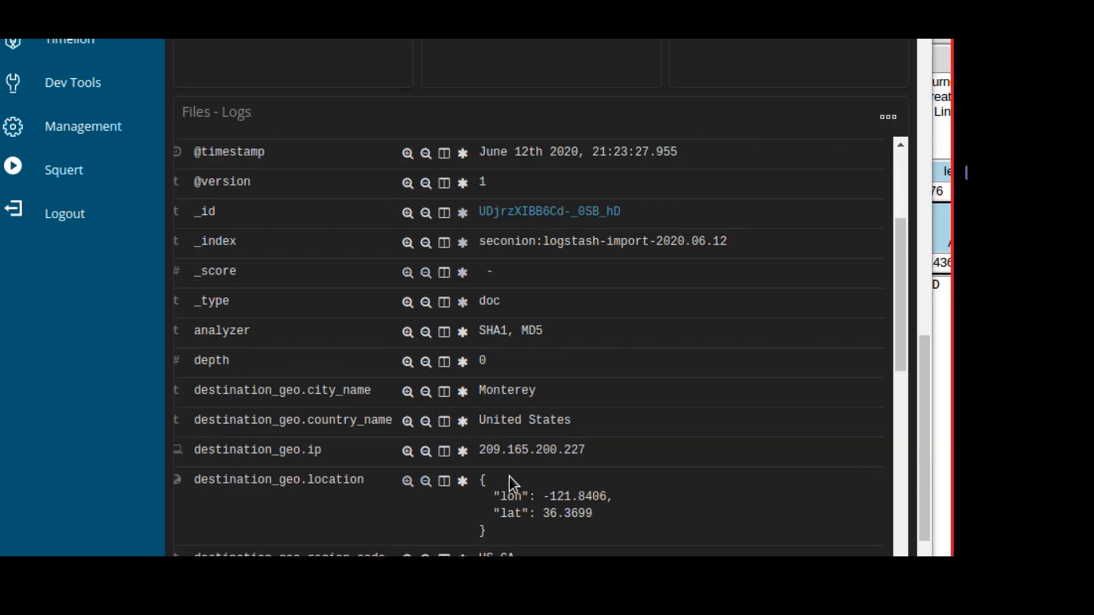
scroll(509, 477, down, 8)
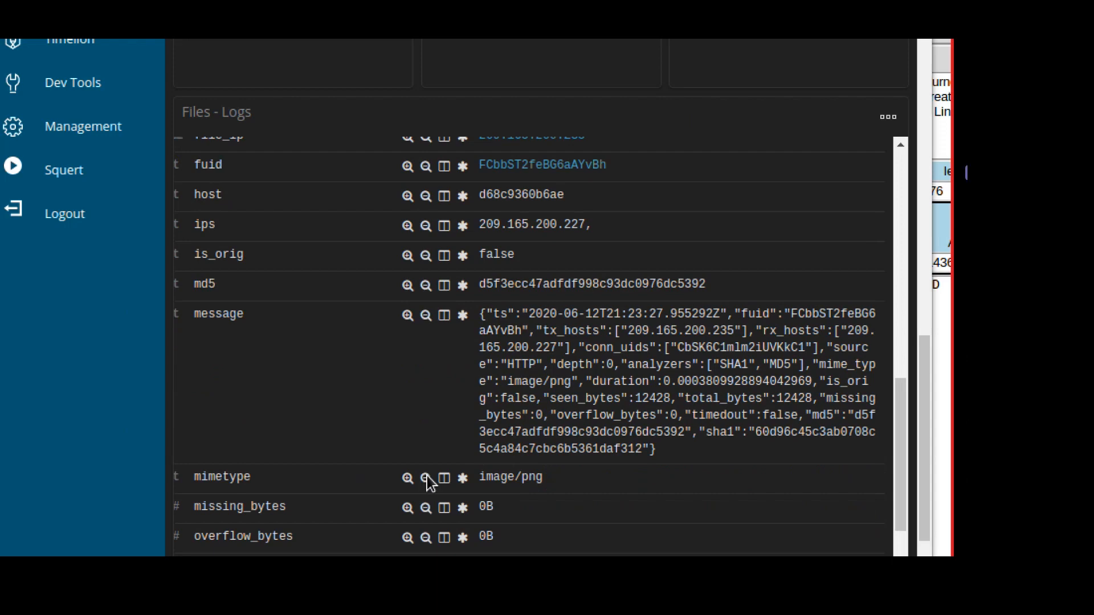
scroll(429, 482, down, 8)
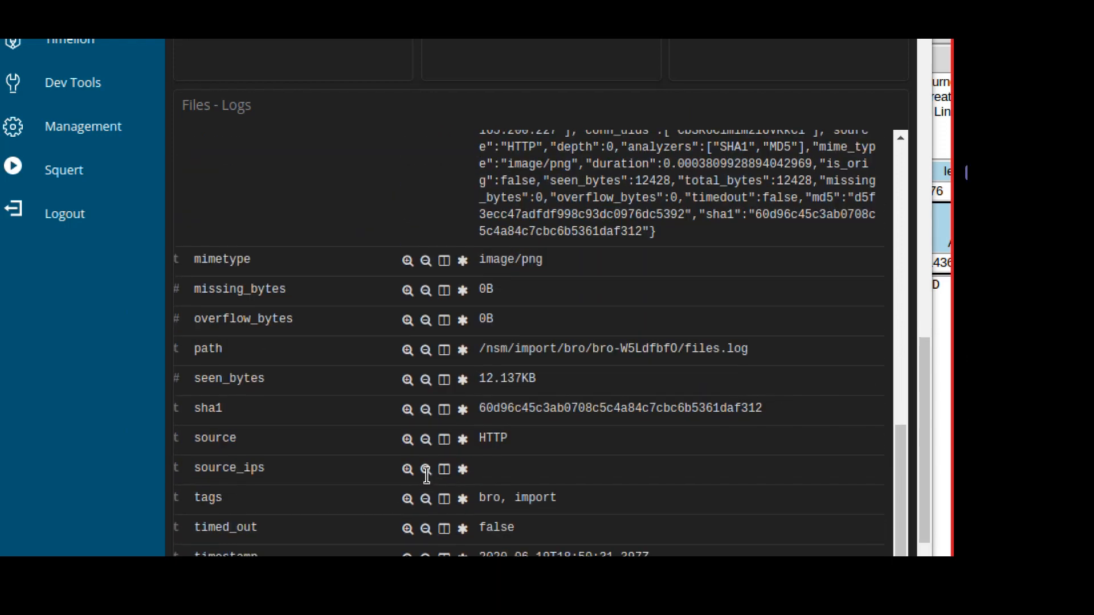
scroll(426, 476, up, 10)
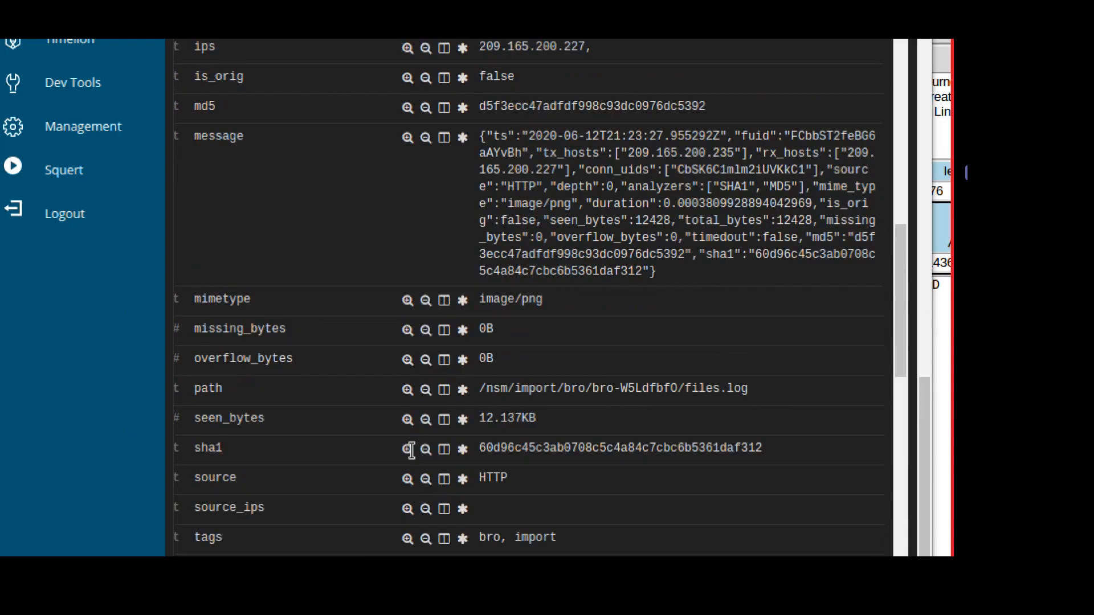
scroll(346, 396, up, 12)
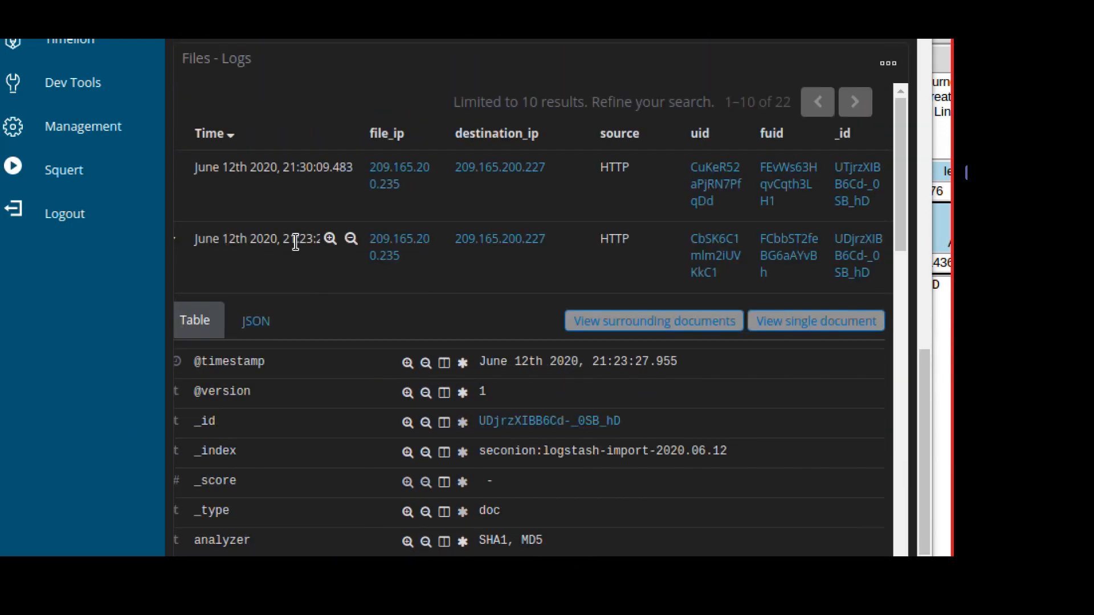
click(180, 242)
scroll(215, 228, up, 3)
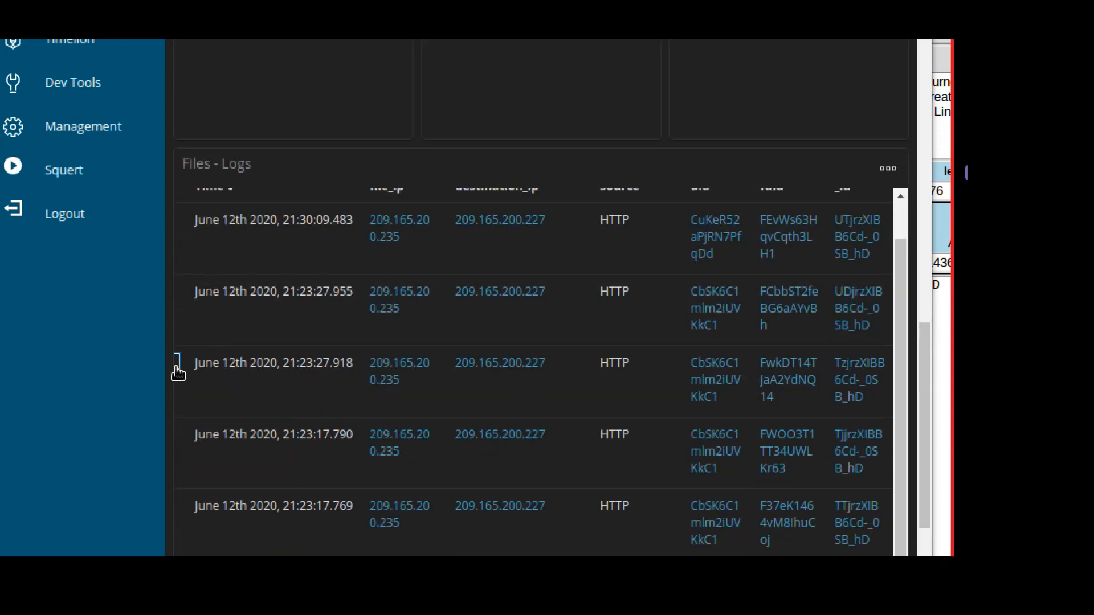
Expand, review, and collapse the fields of the 21:23:27.918 file entry.
click(177, 372)
scroll(556, 497, down, 8)
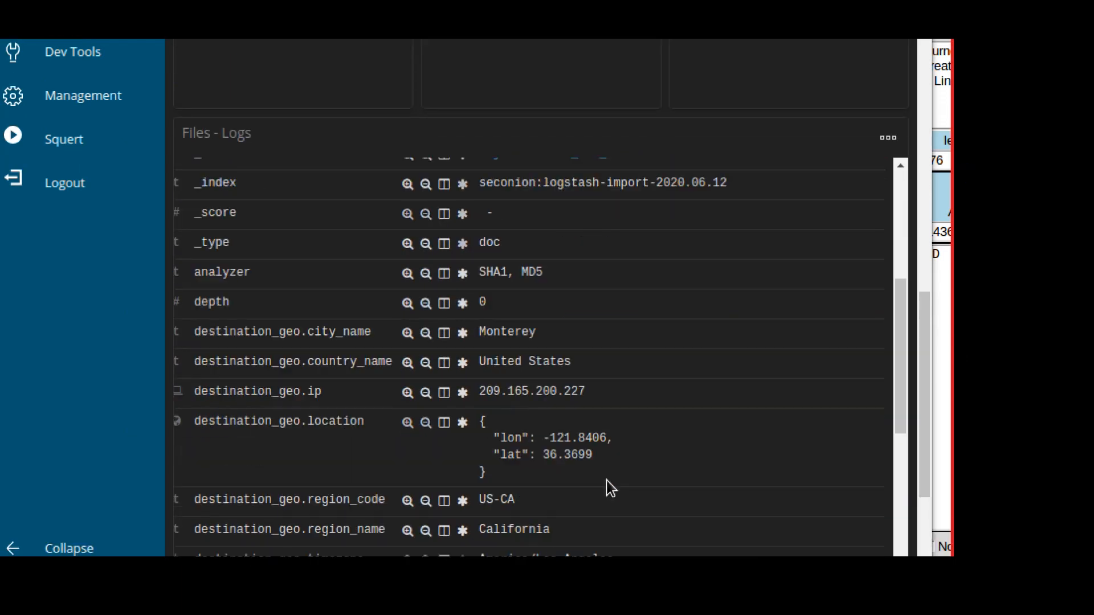
scroll(694, 470, down, 12)
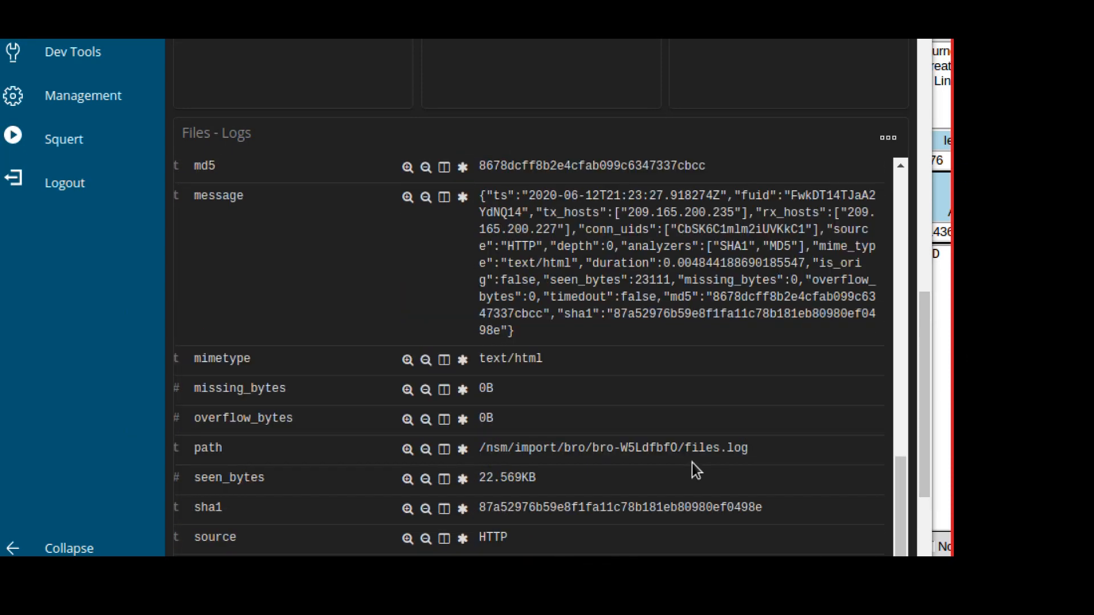
scroll(693, 464, down, 5)
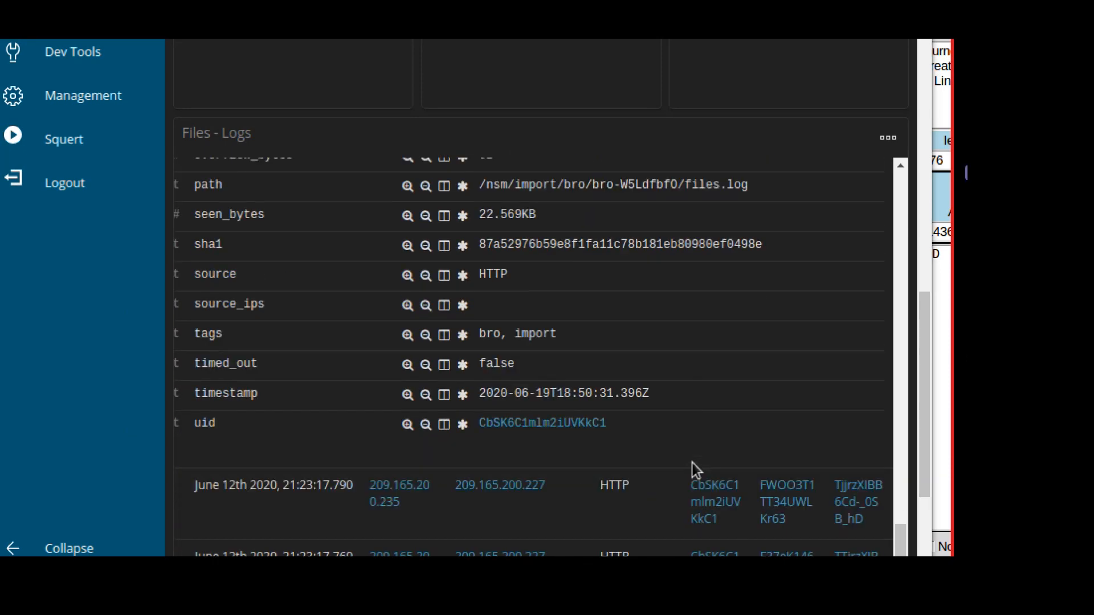
scroll(692, 470, up, 7)
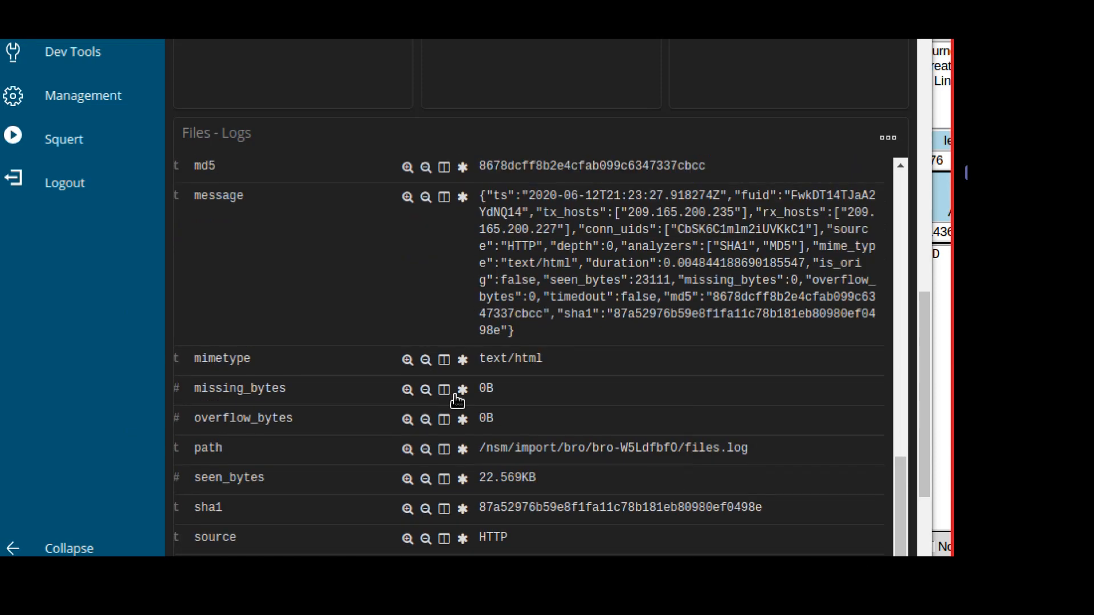
scroll(336, 380, up, 10)
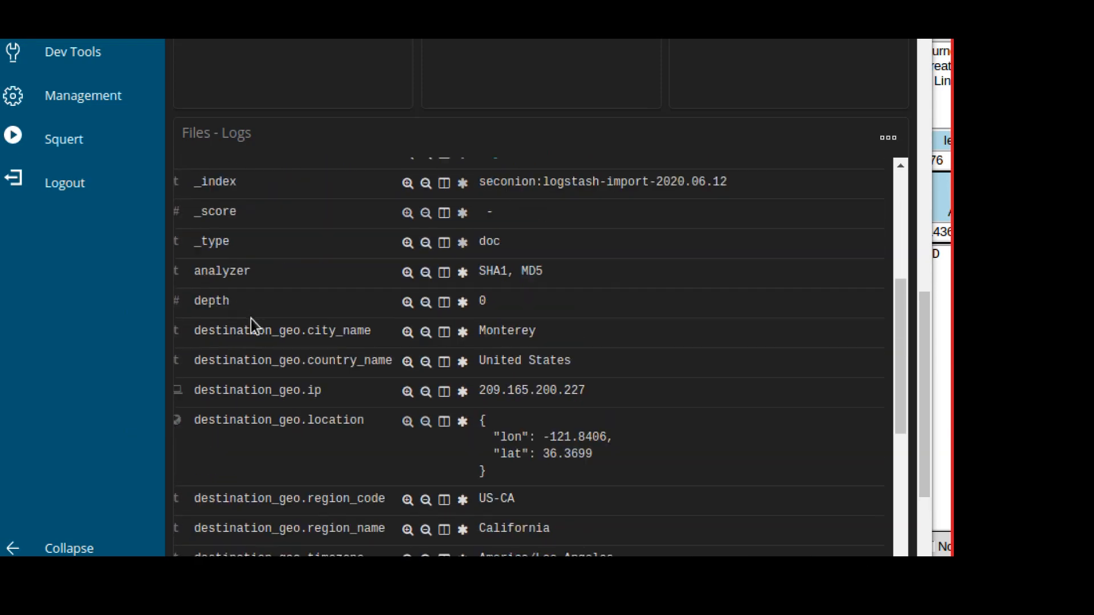
scroll(252, 318, up, 2)
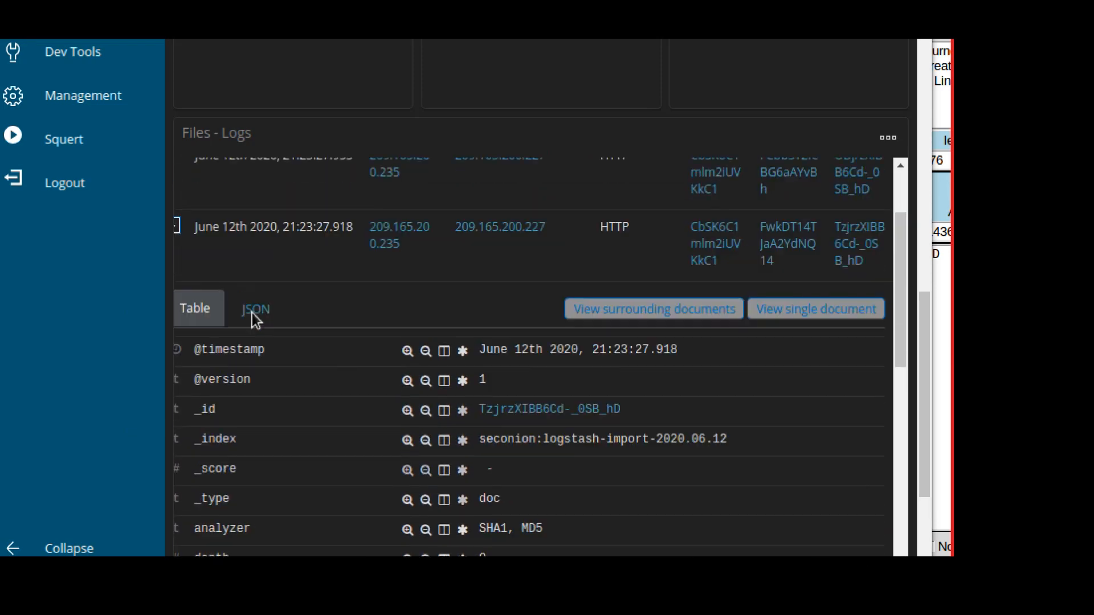
click(178, 228)
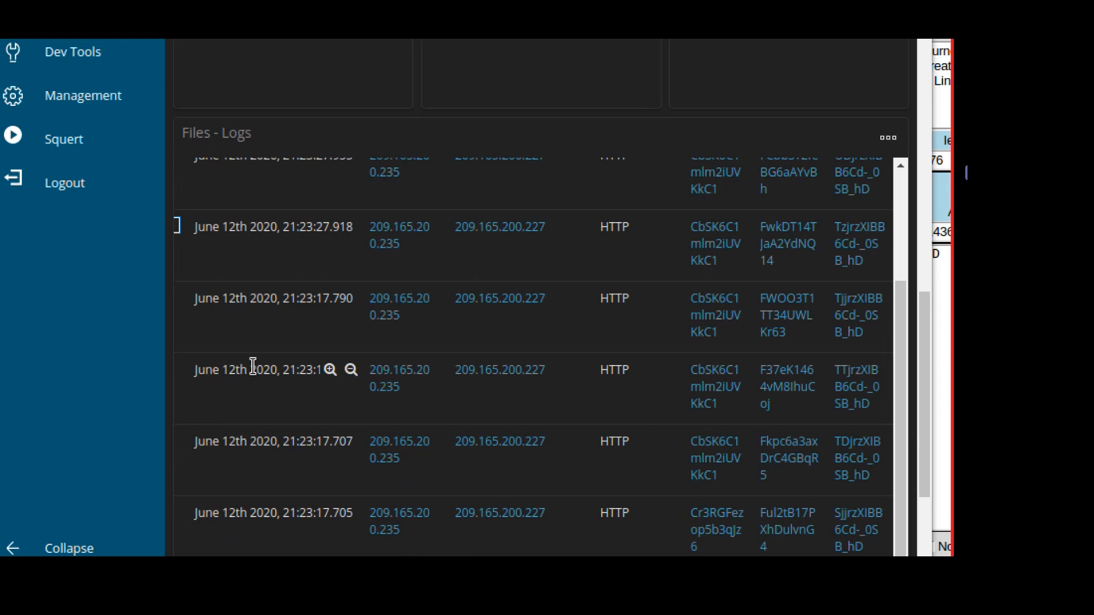
Expand, review, and collapse the fields of the 21:23:17.790 file entry.
click(179, 300)
scroll(404, 456, down, 11)
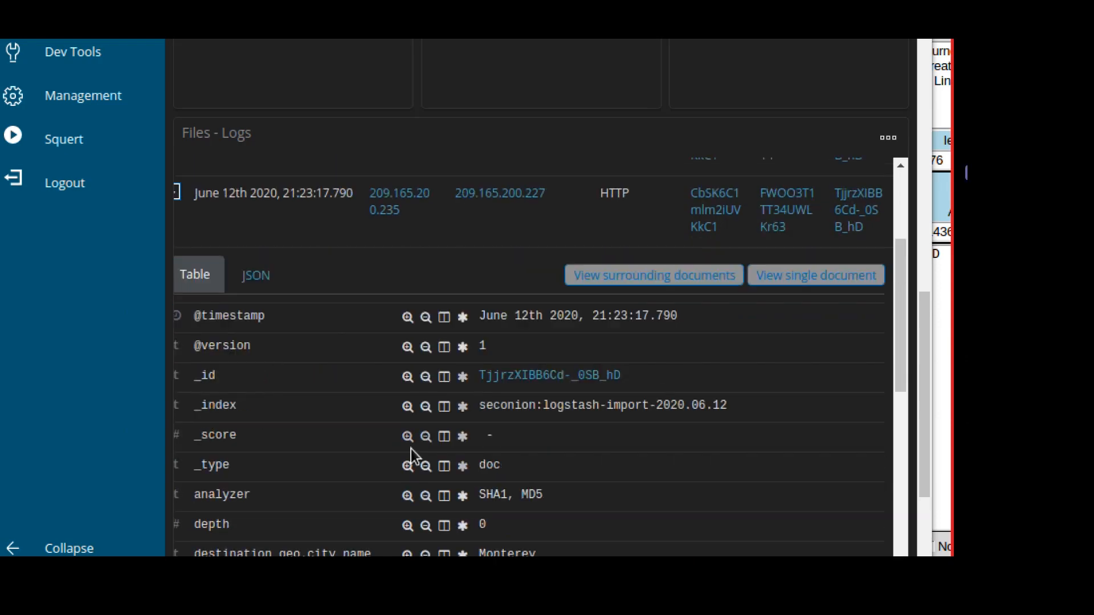
scroll(411, 442, down, 8)
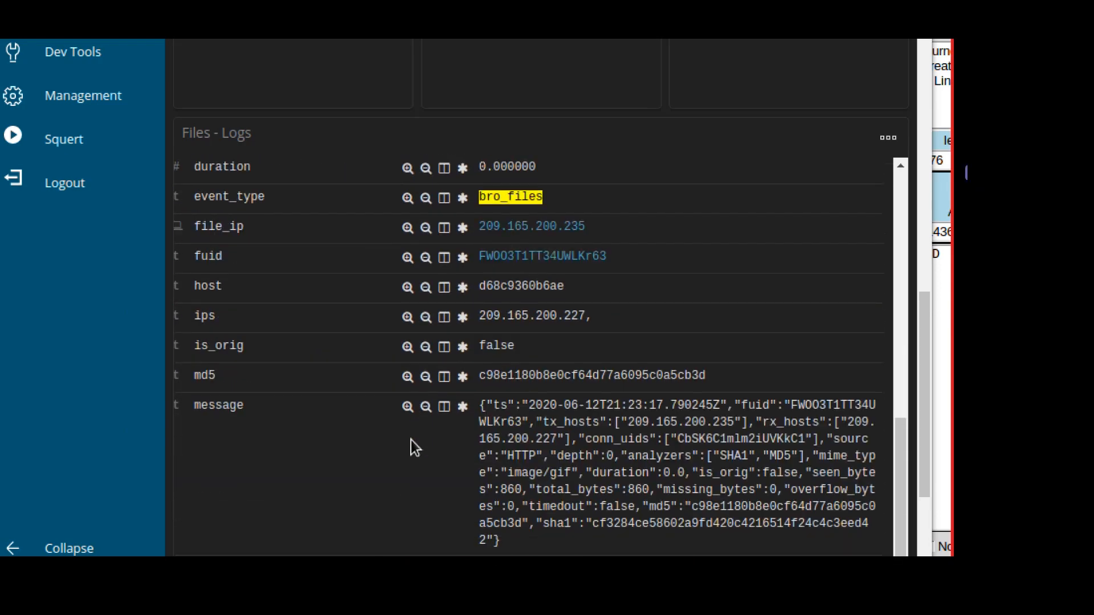
scroll(414, 431, down, 5)
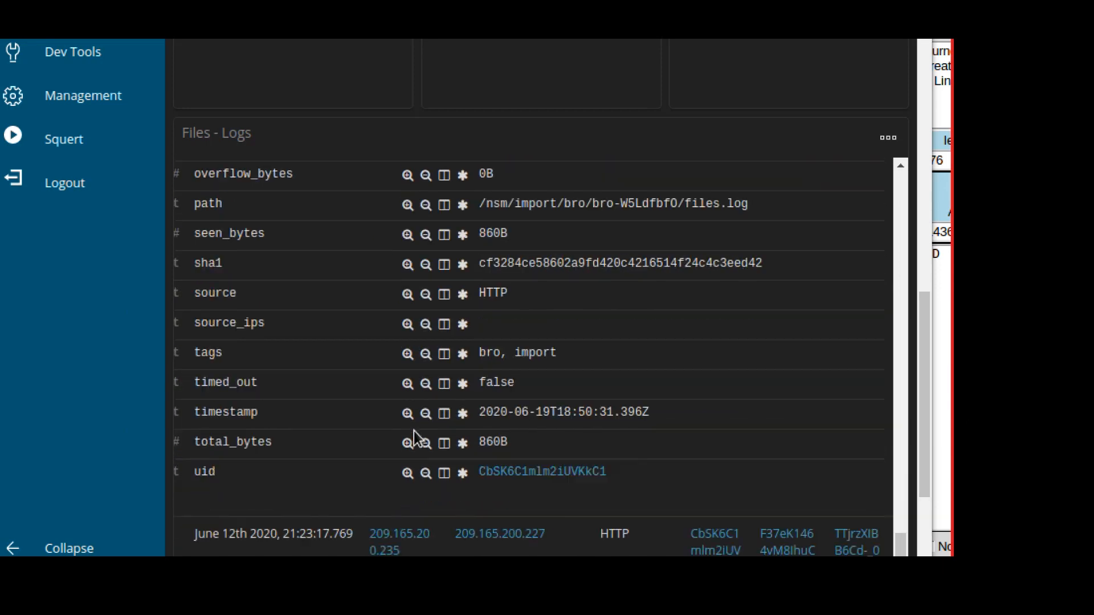
scroll(413, 430, up, 6)
scroll(288, 359, up, 10)
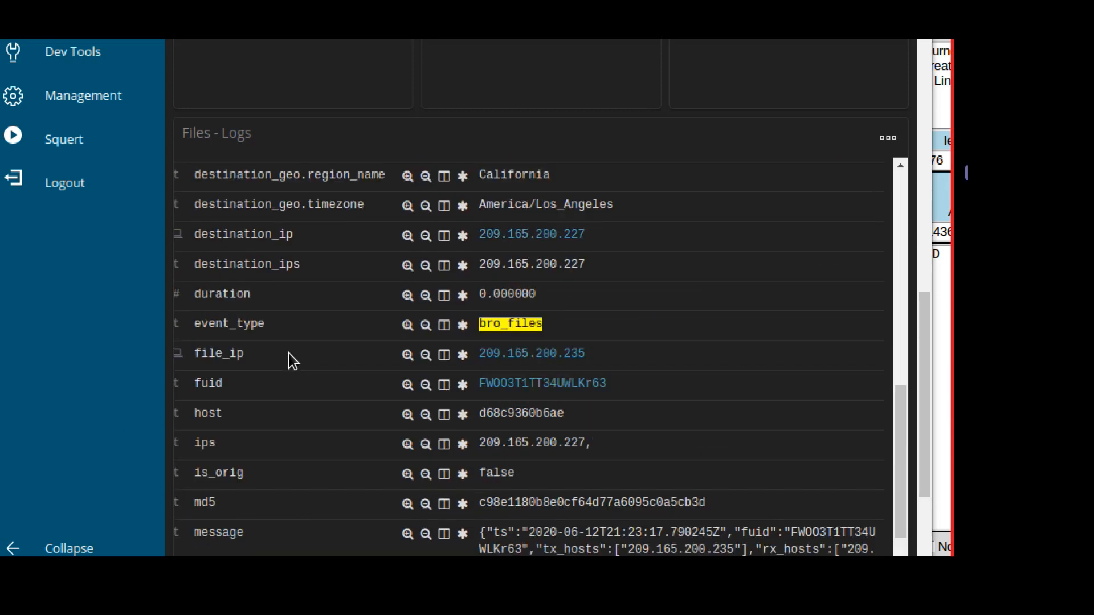
scroll(272, 334, up, 2)
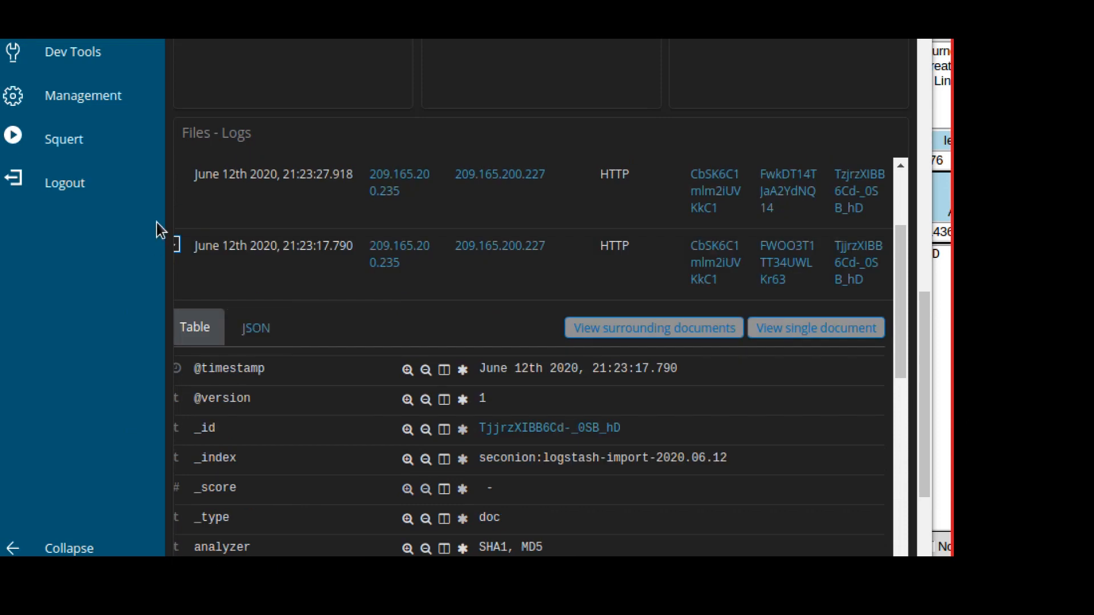
click(178, 247)
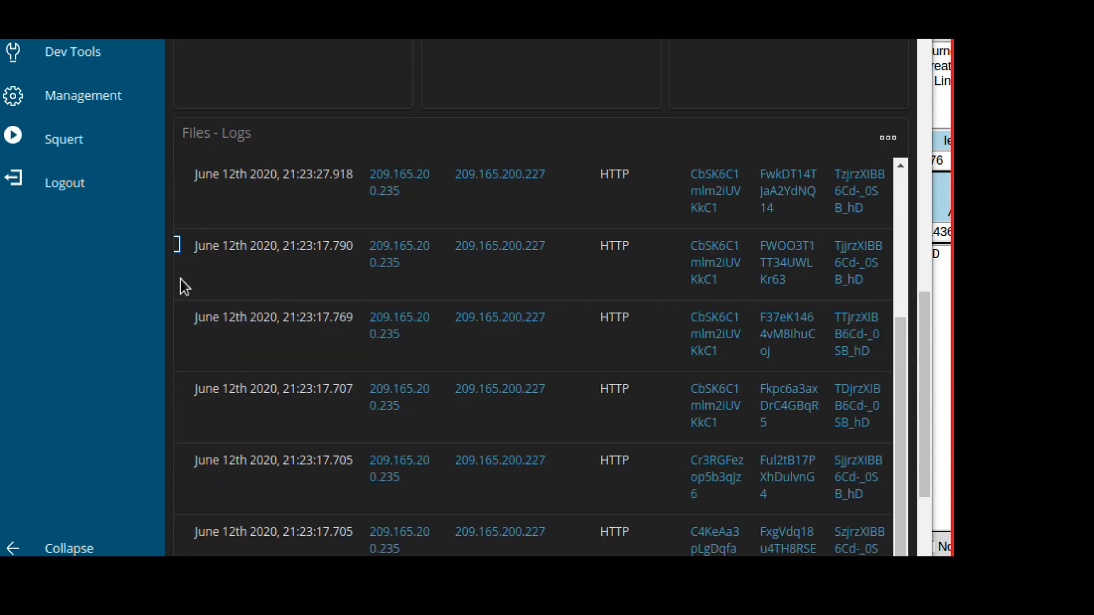
Expand, review, and collapse the fields of the 21:23:17.769 file entry.
click(177, 325)
scroll(405, 395, down, 8)
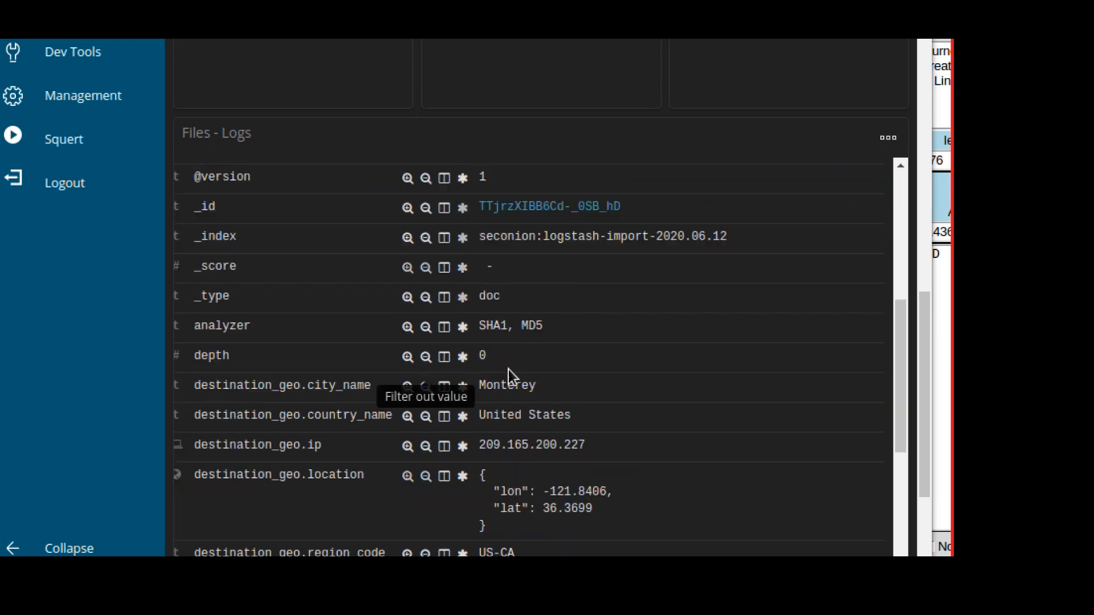
scroll(511, 368, down, 12)
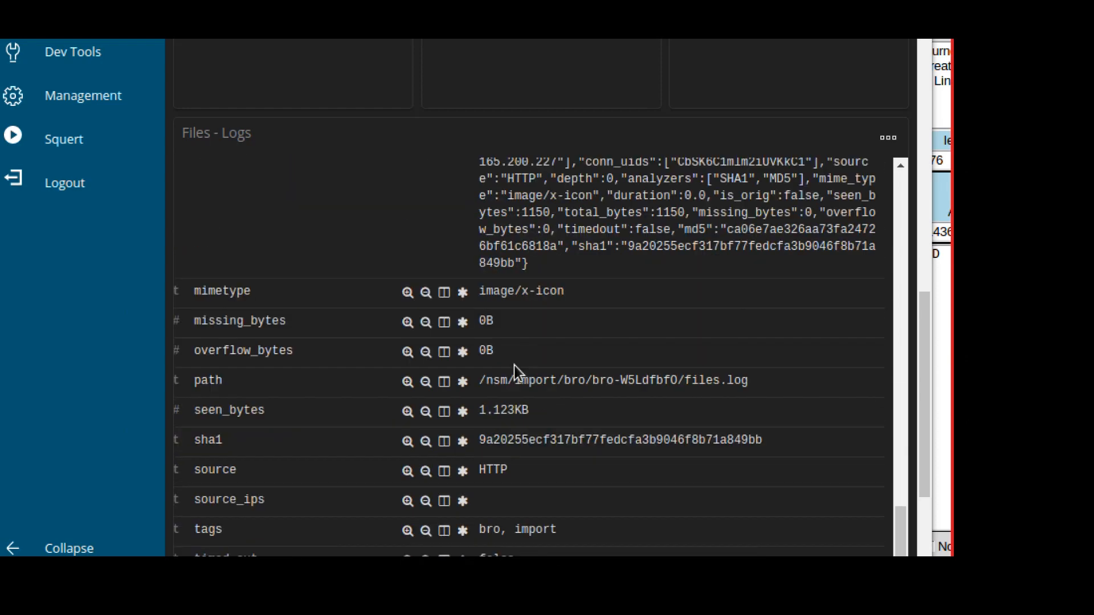
scroll(515, 371, down, 2)
scroll(516, 369, up, 4)
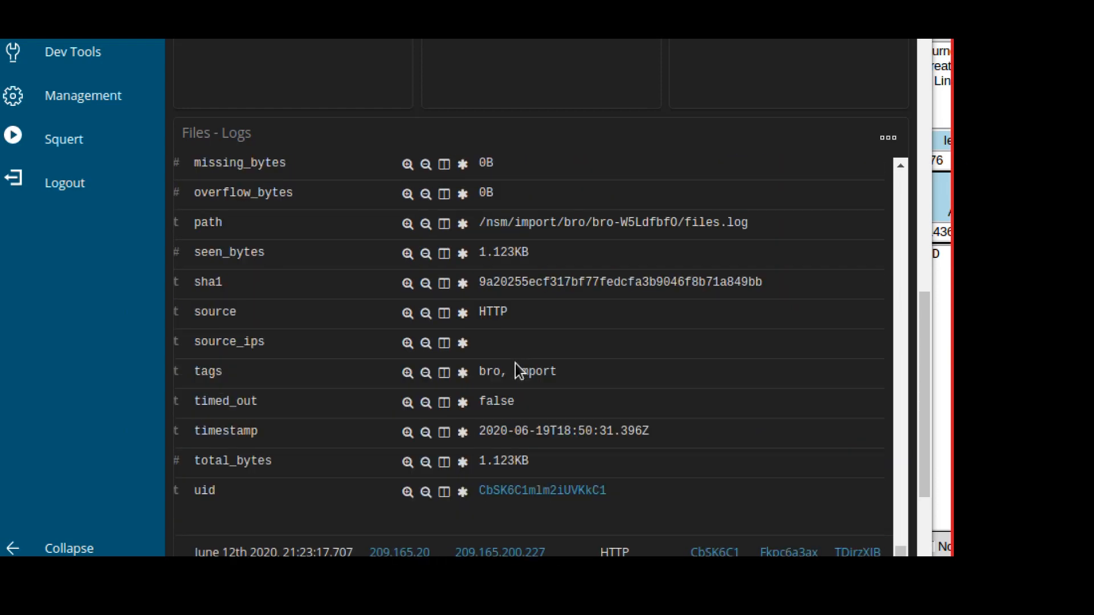
scroll(517, 370, up, 10)
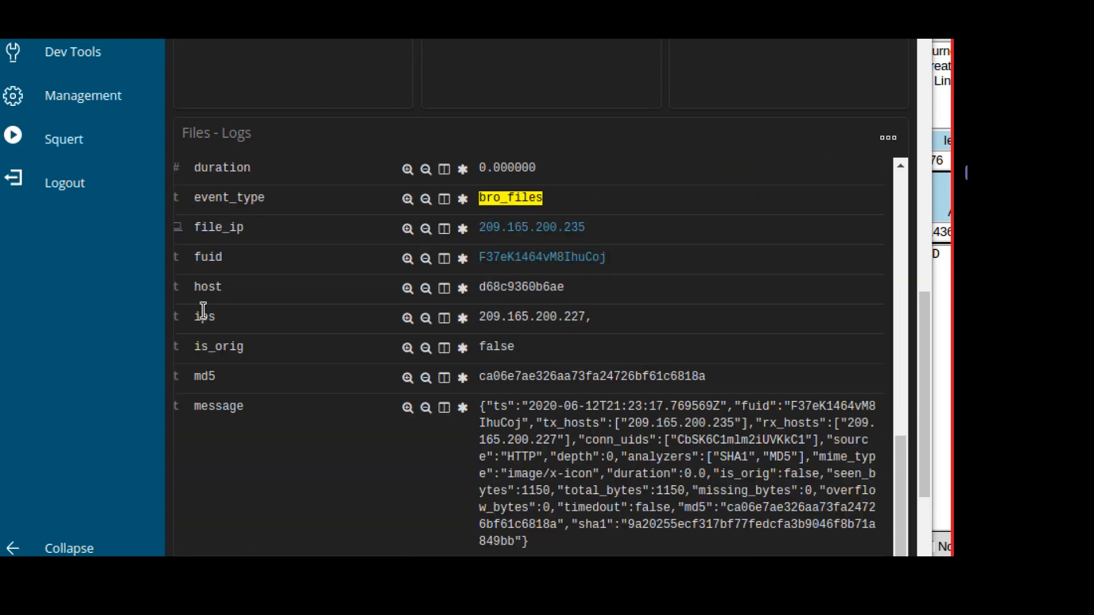
scroll(209, 302, up, 8)
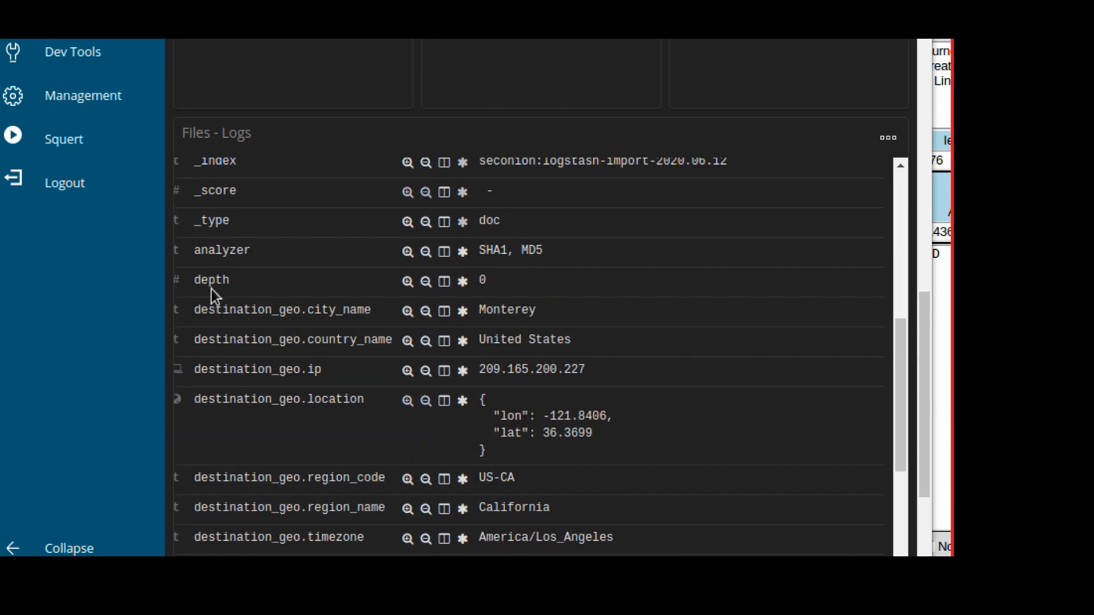
scroll(212, 288, up, 2)
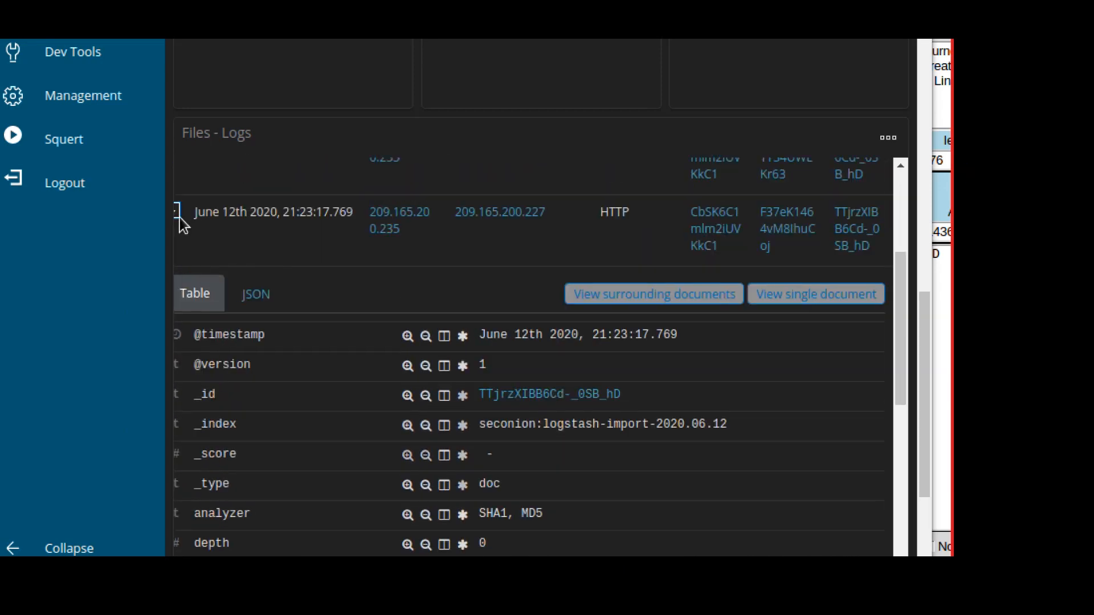
click(179, 219)
Return to the top of the Files - Logs table, showing 1–10 of 22 entries.
scroll(258, 341, down, 4)
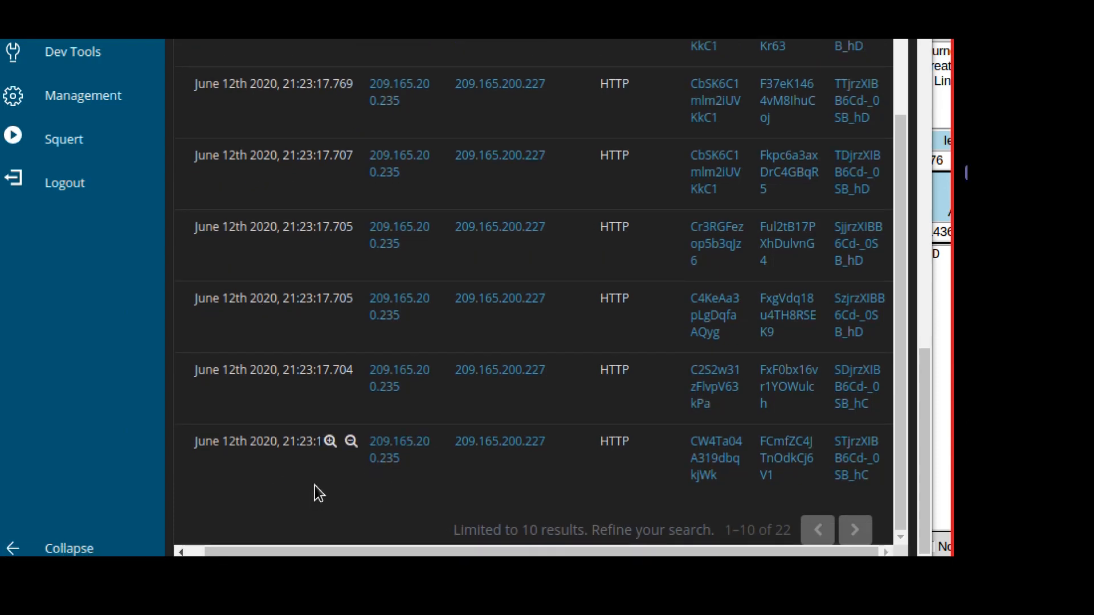
scroll(391, 245, up, 3)
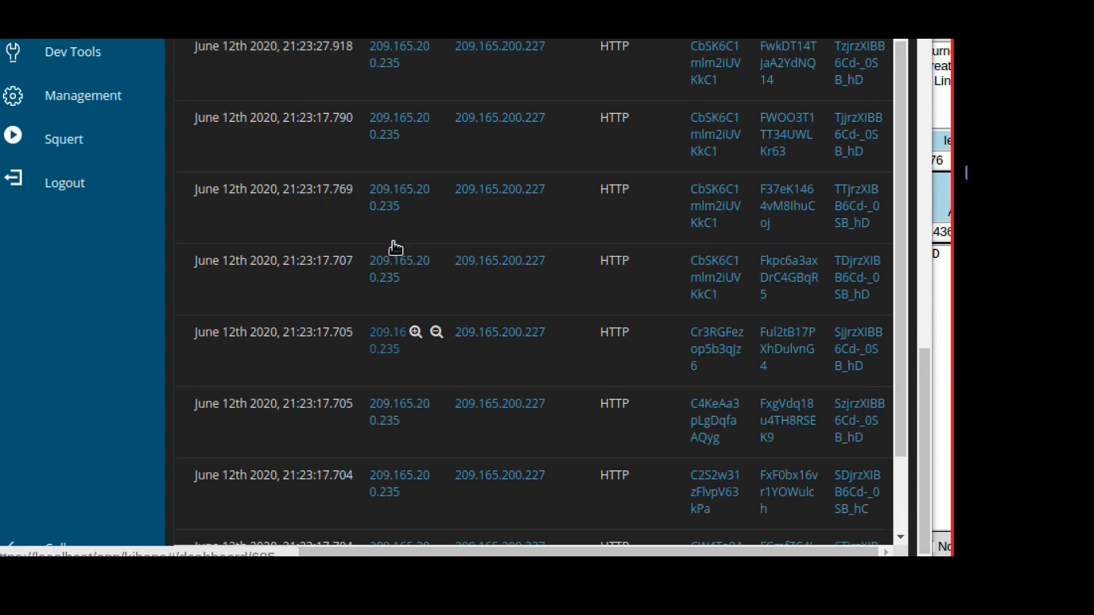
scroll(395, 247, up, 2)
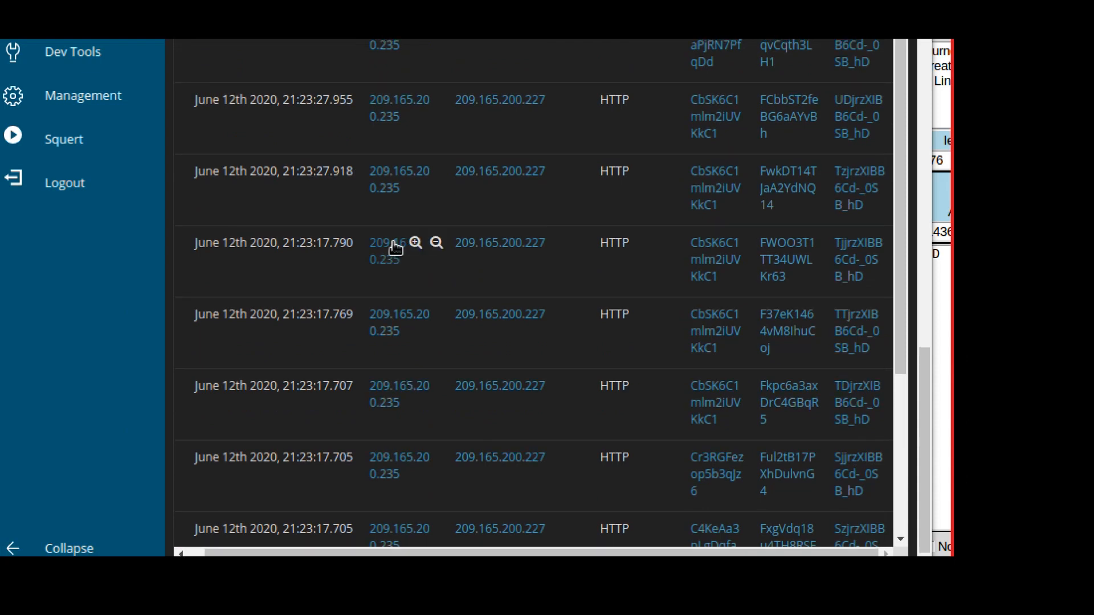
scroll(396, 245, up, 3)
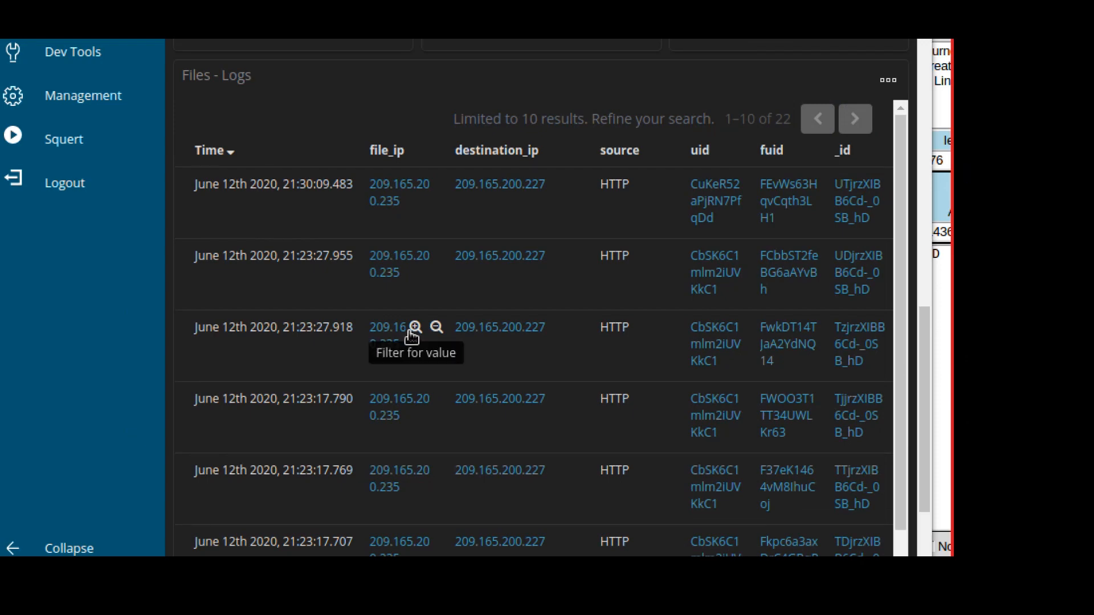
Exclude text/plain in the Files - MIME Type panel, leaving 16 files across five MIME types.
scroll(411, 337, up, 10)
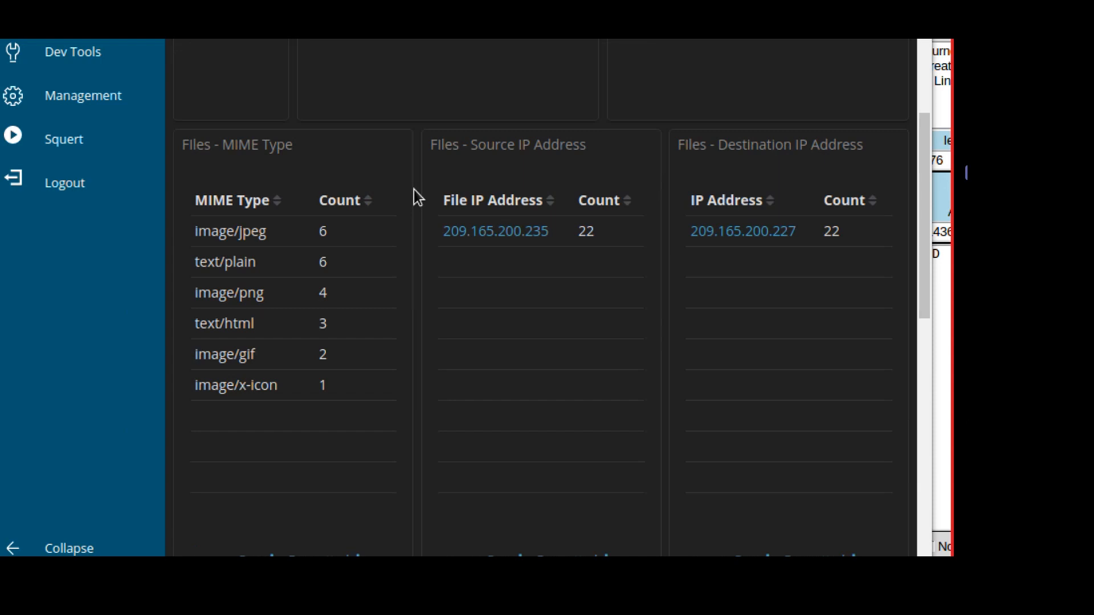
scroll(413, 191, up, 3)
scroll(414, 191, down, 1)
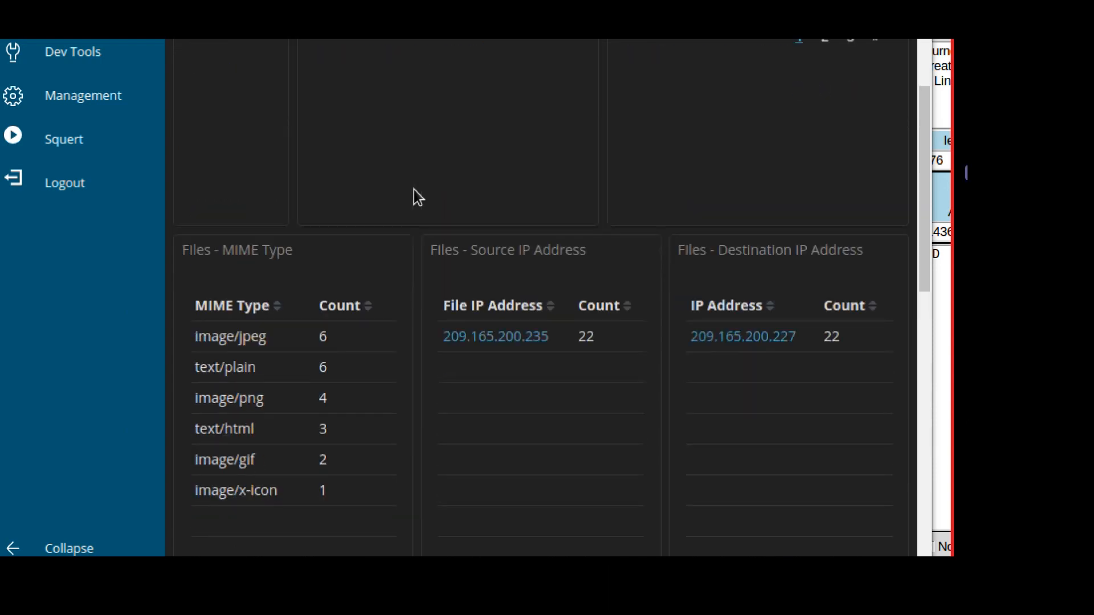
scroll(305, 450, down, 1)
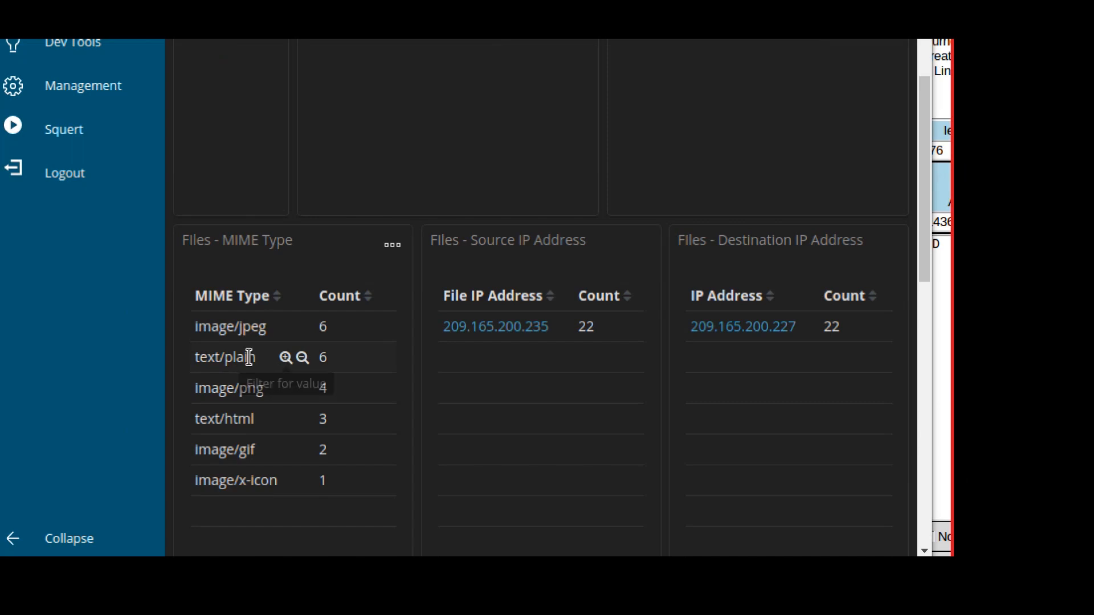
click(285, 358)
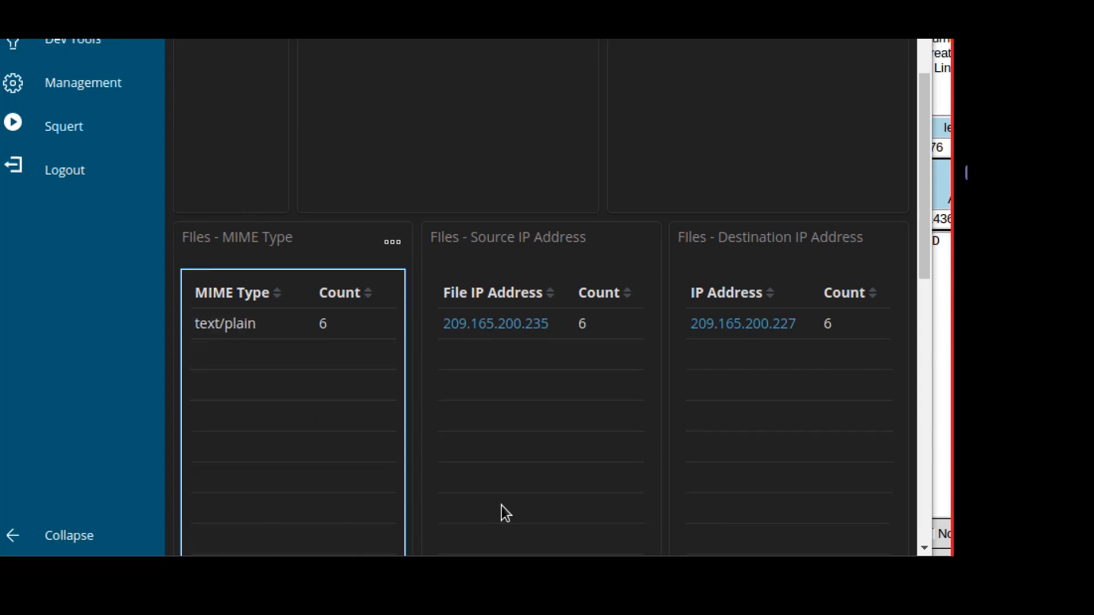
scroll(415, 443, down, 1)
scroll(418, 452, down, 10)
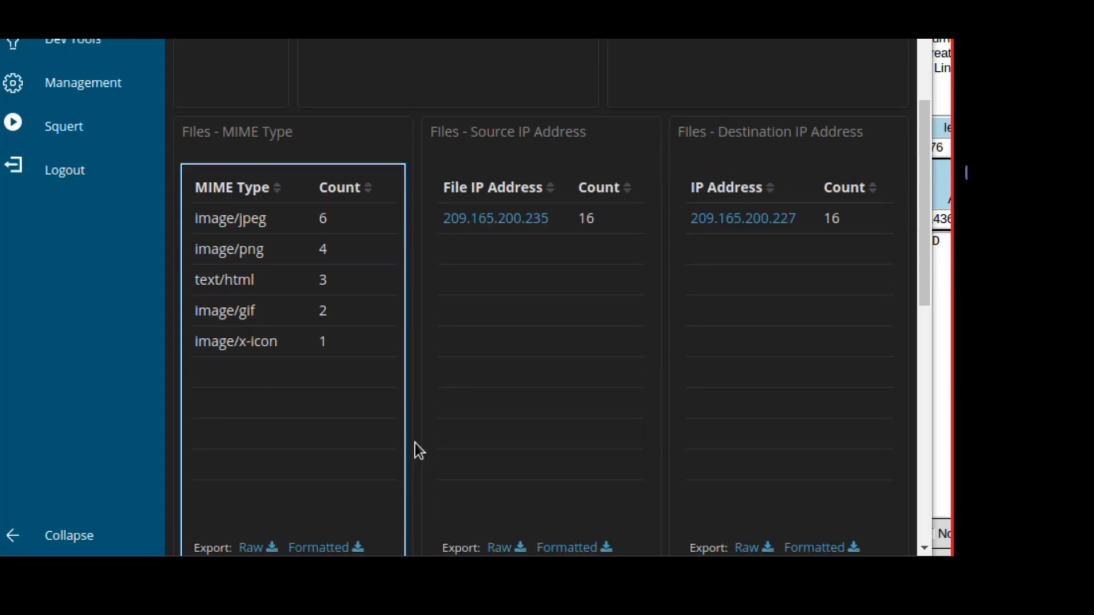
Expand the newest 21:30:09.483 log entry and review its text/html MIME type and hash fields.
scroll(417, 456, down, 3)
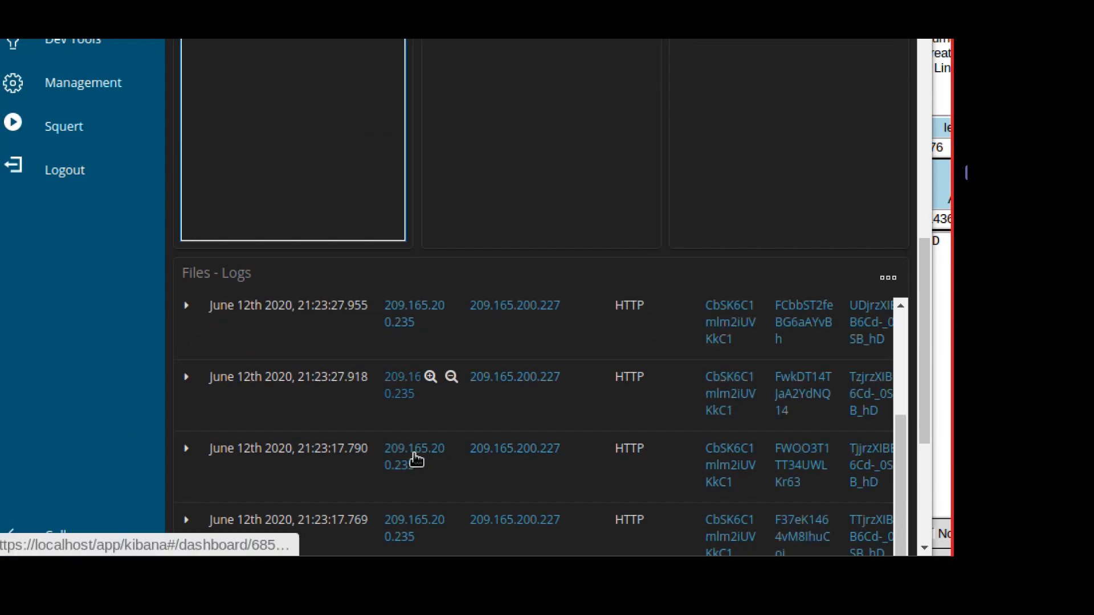
scroll(321, 117, down, 2)
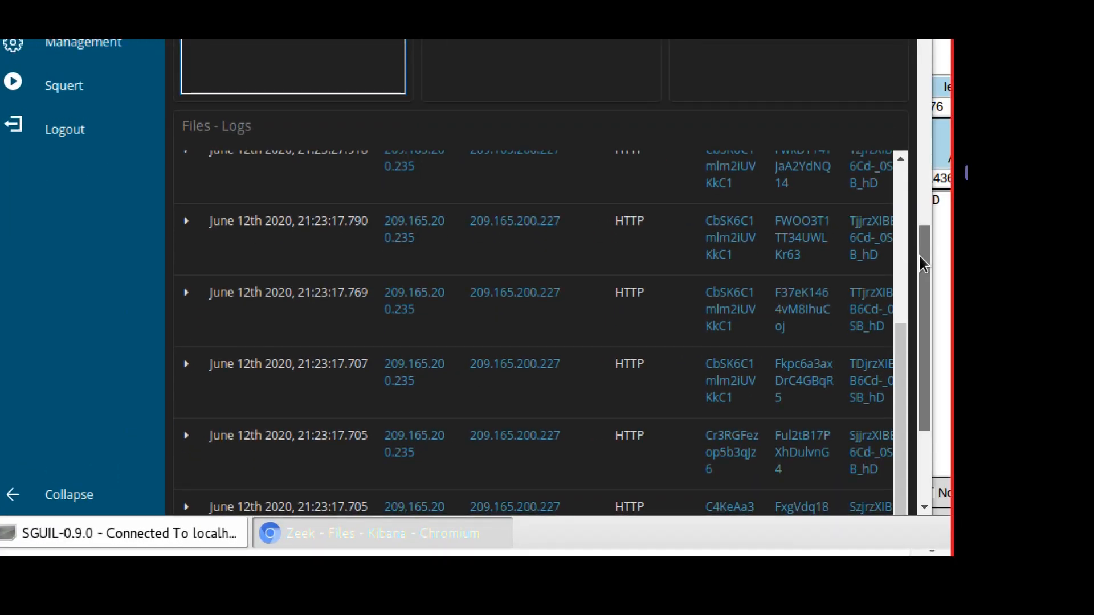
drag(920, 258, 910, 372)
scroll(532, 230, up, 4)
scroll(534, 220, up, 5)
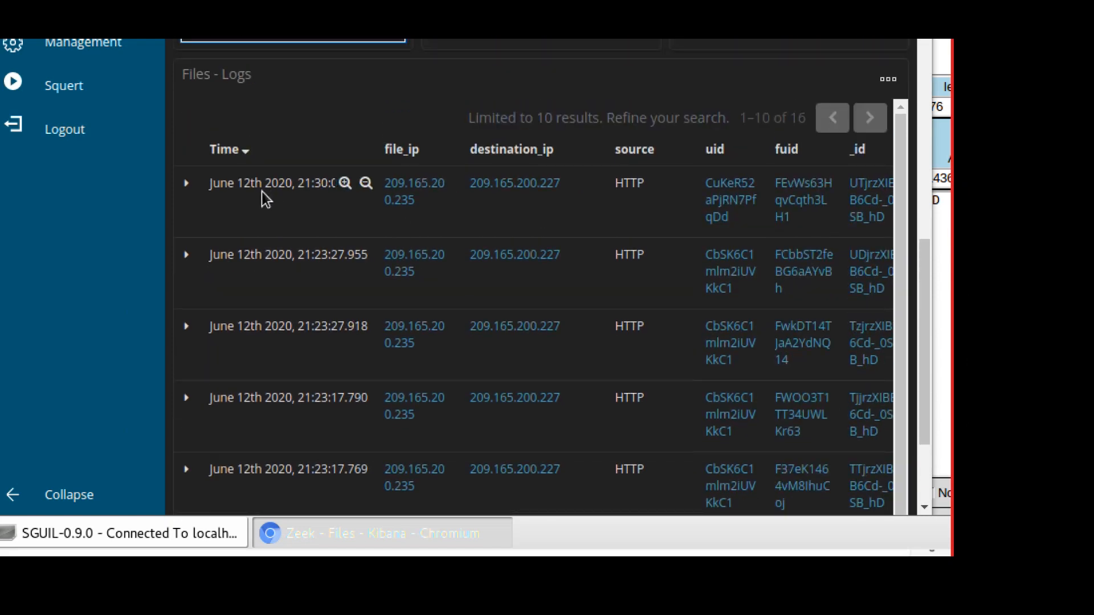
click(185, 184)
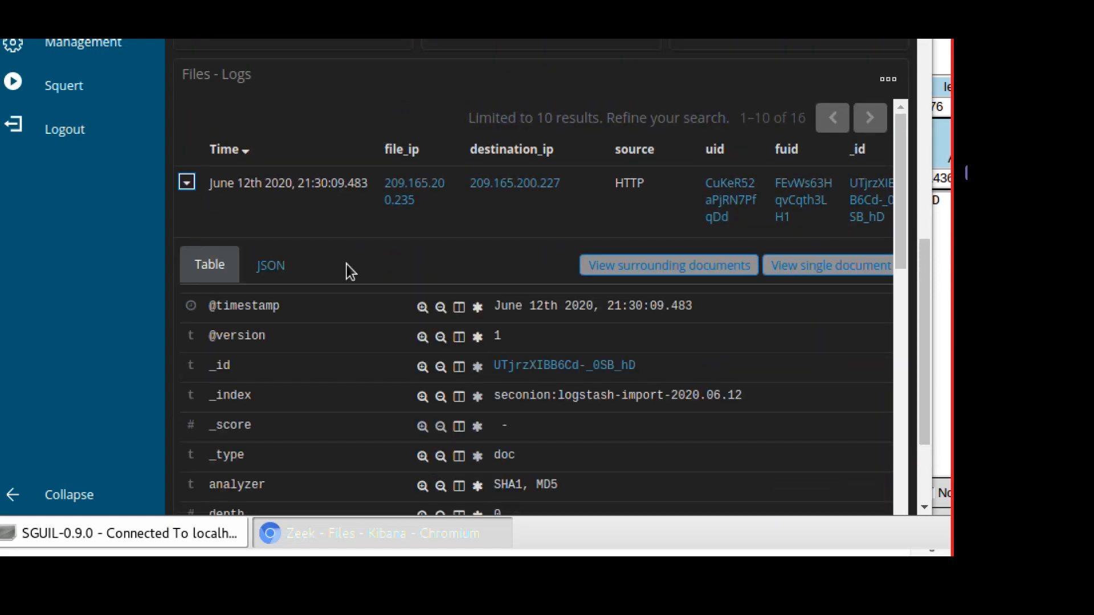
scroll(594, 373, down, 5)
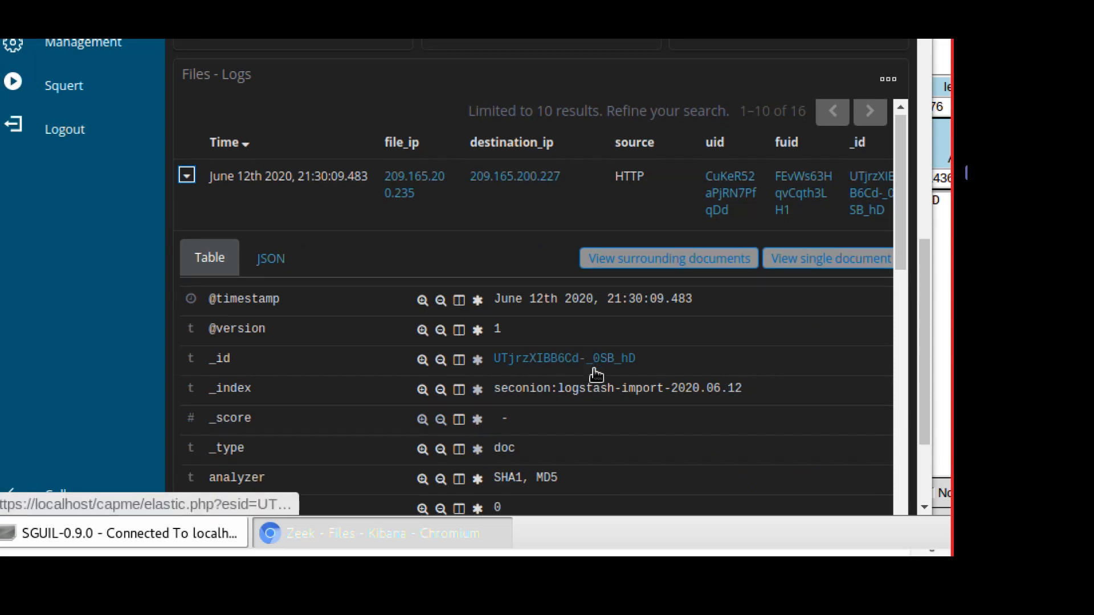
scroll(596, 375, down, 6)
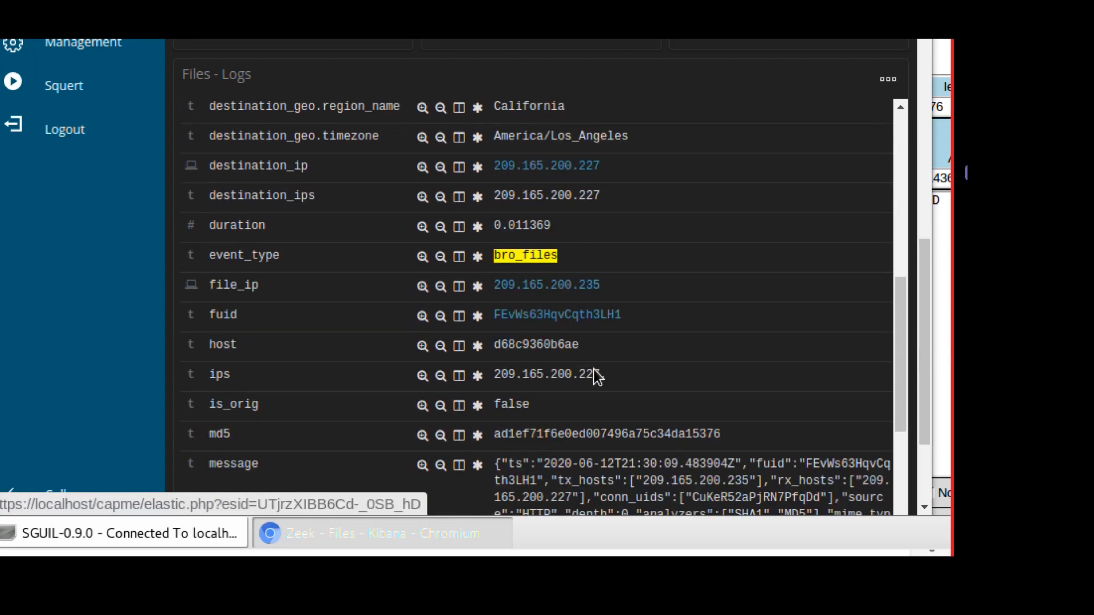
scroll(593, 368, down, 3)
scroll(594, 369, down, 5)
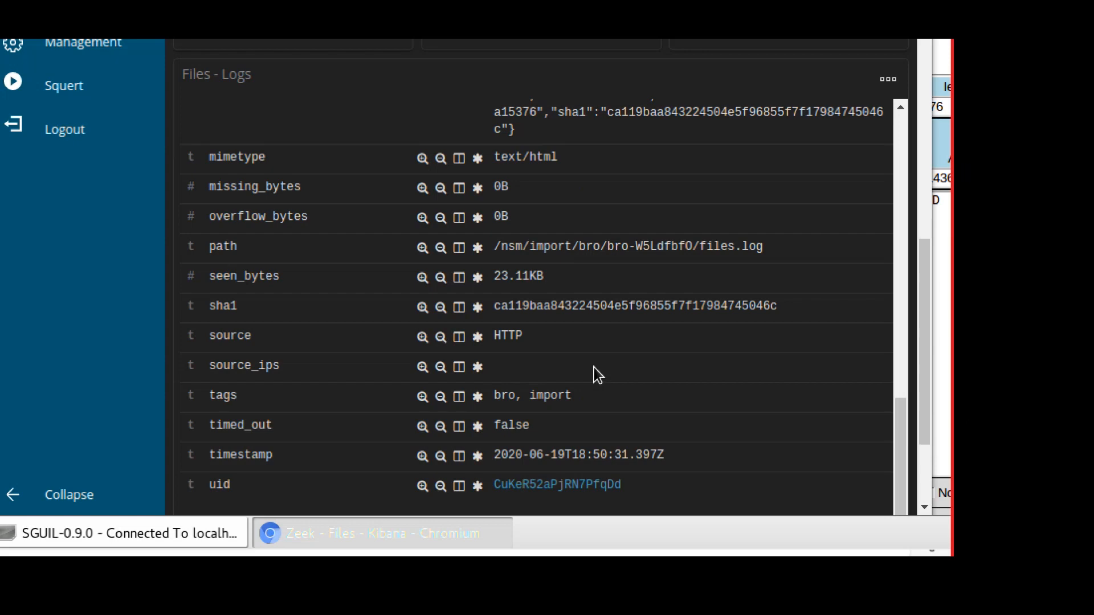
scroll(594, 371, down, 2)
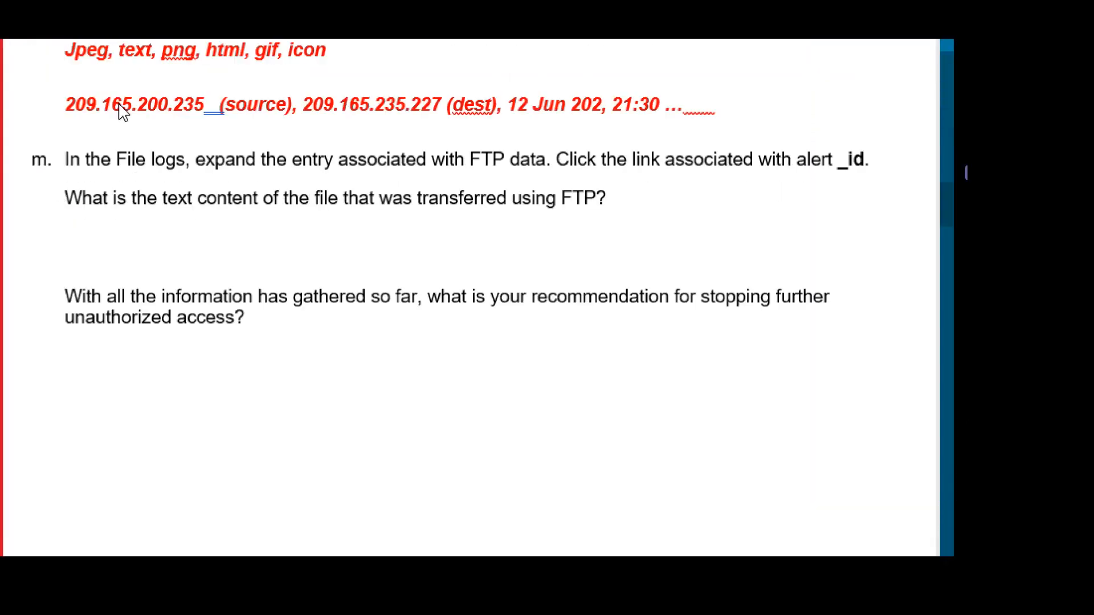
scroll(139, 226, up, 1)
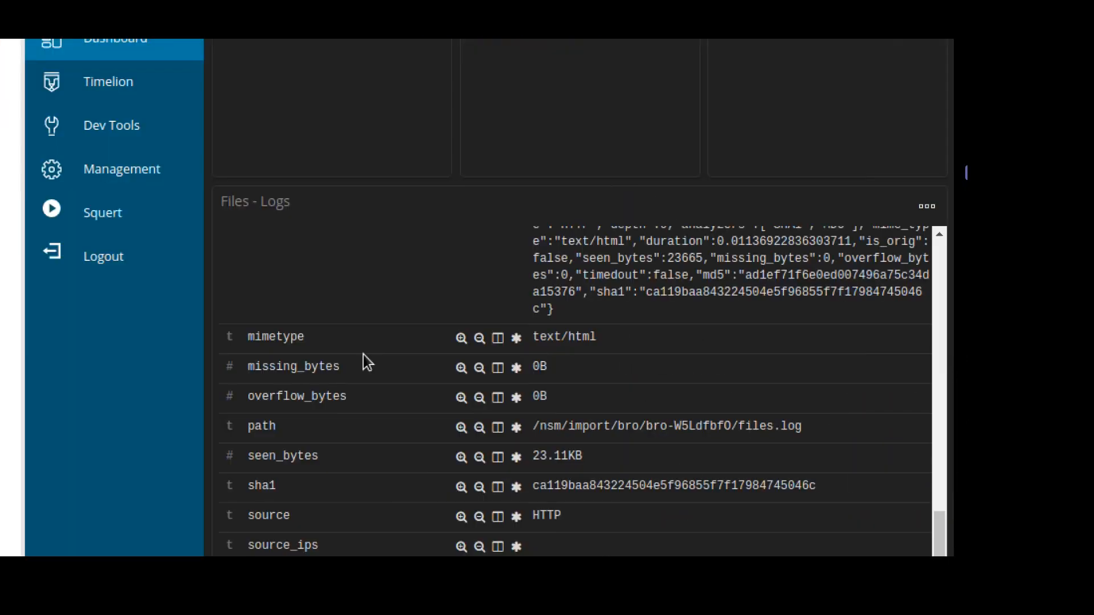
Reopen the 21:30:09 capME transcript and read its HTTP 200 response and password-hinting comment.
scroll(498, 353, up, 10)
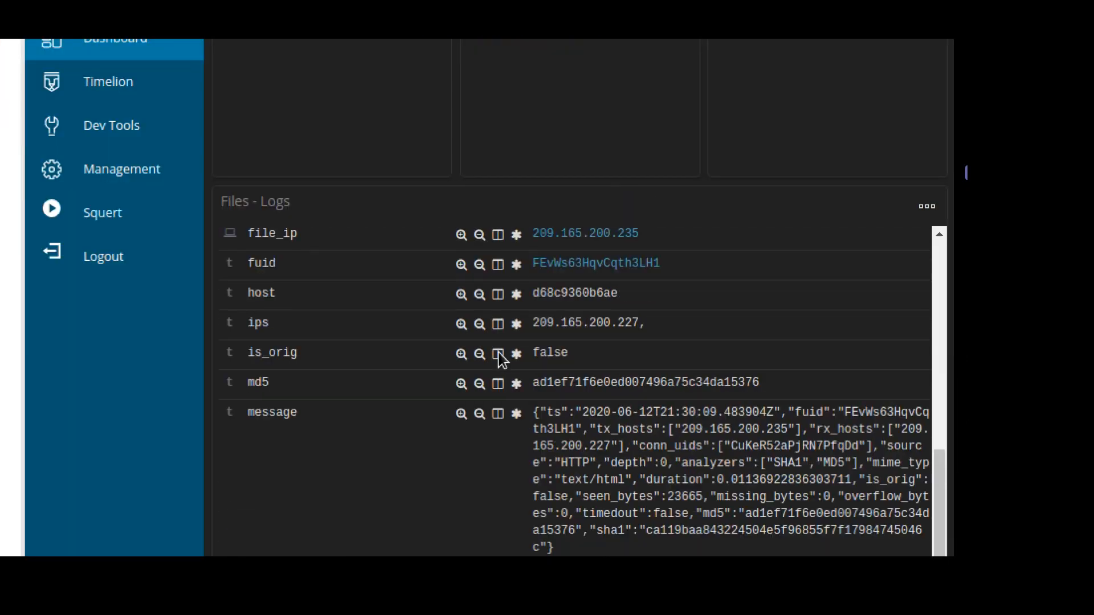
scroll(591, 387, up, 6)
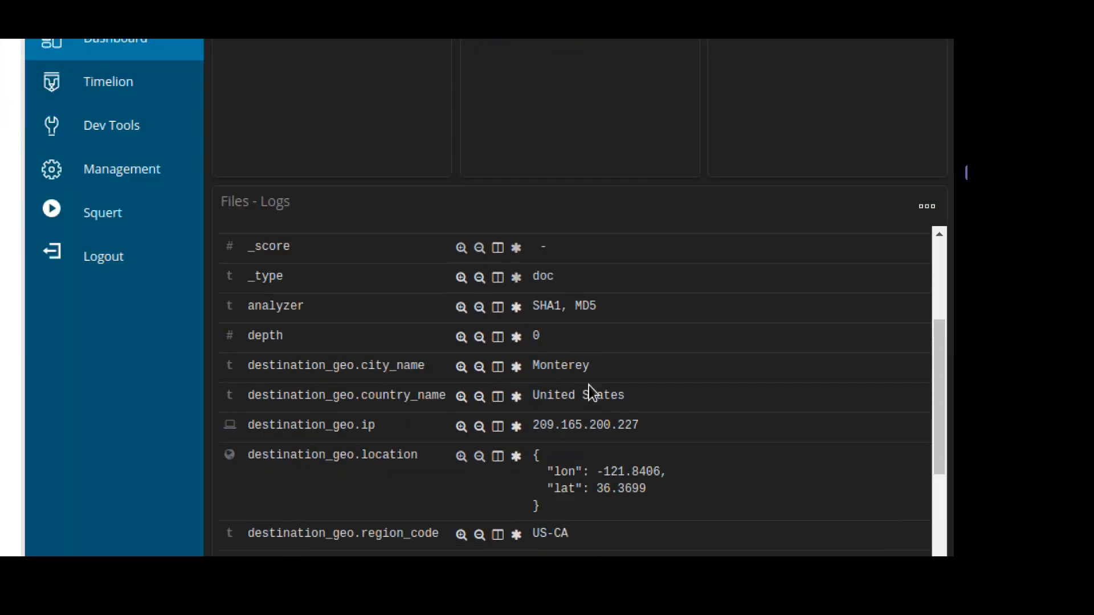
click(603, 336)
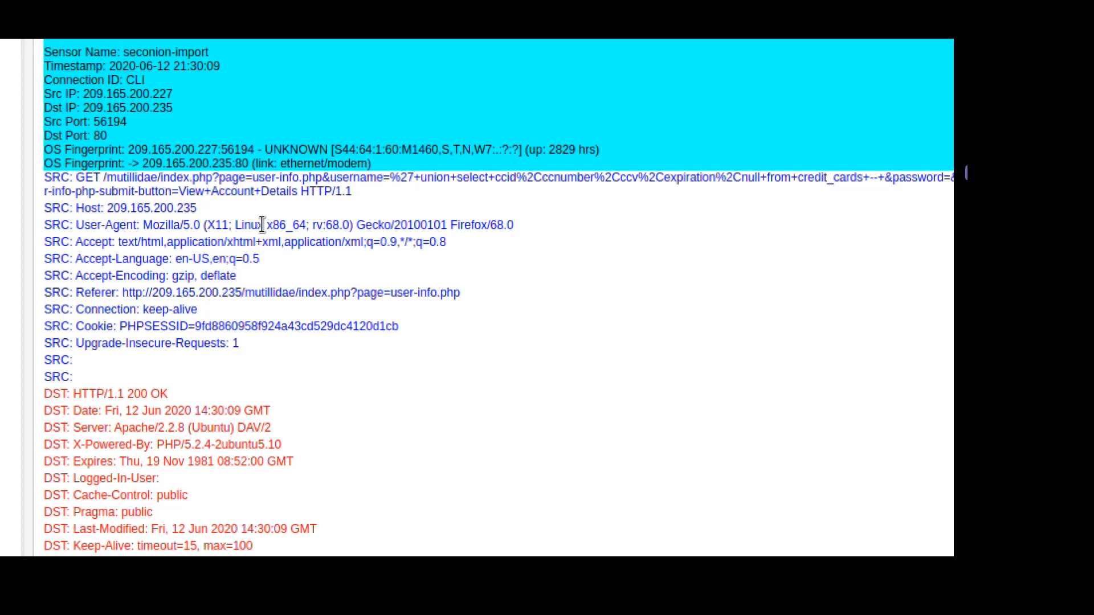
scroll(374, 312, down, 5)
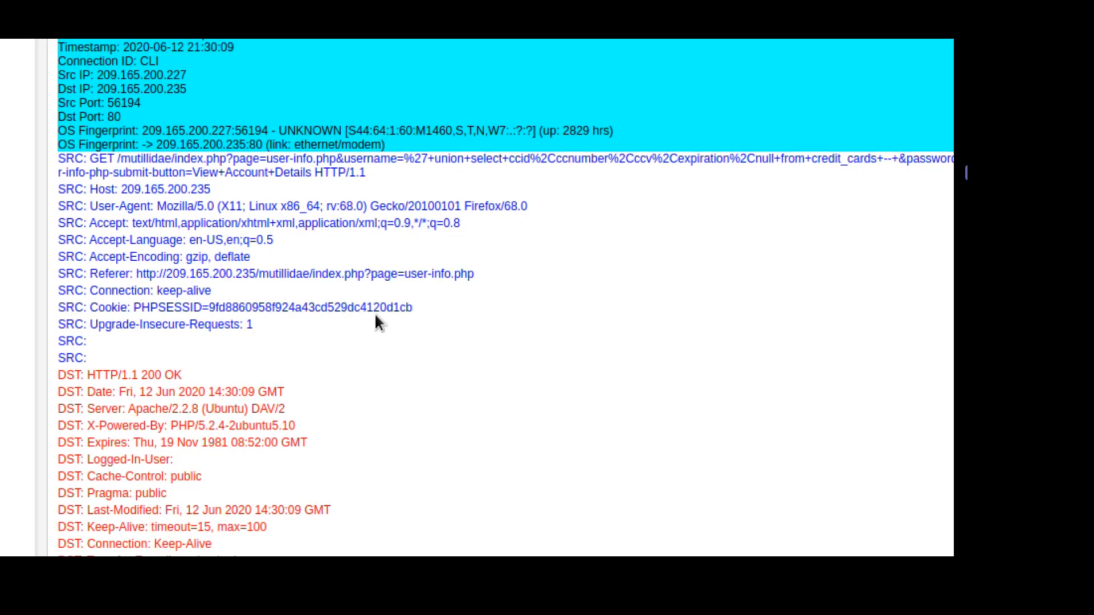
scroll(385, 321, down, 15)
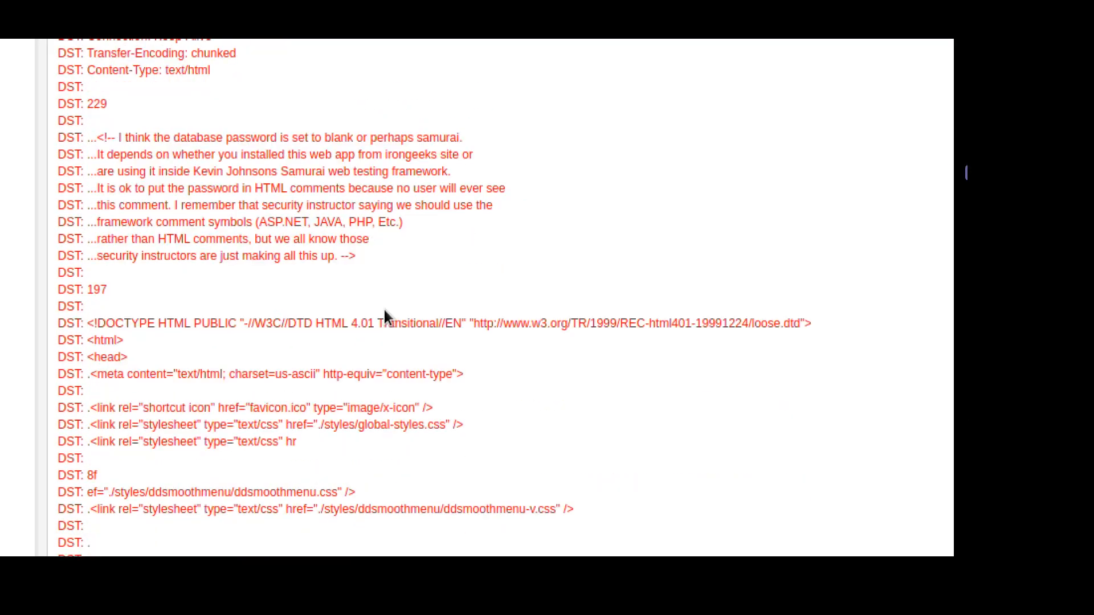
scroll(385, 317, down, 17)
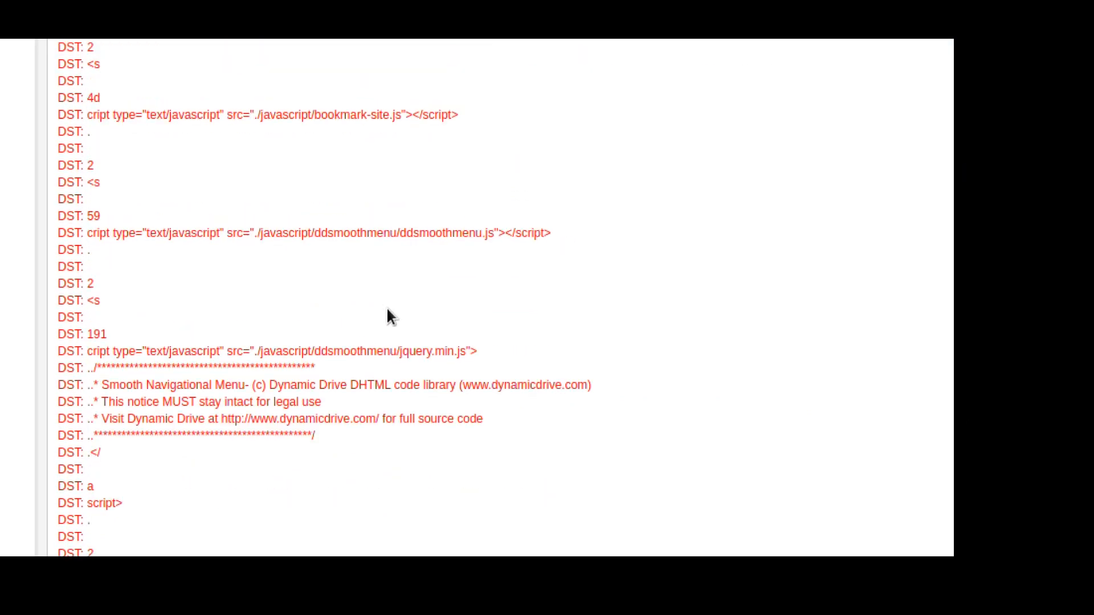
scroll(387, 311, down, 16)
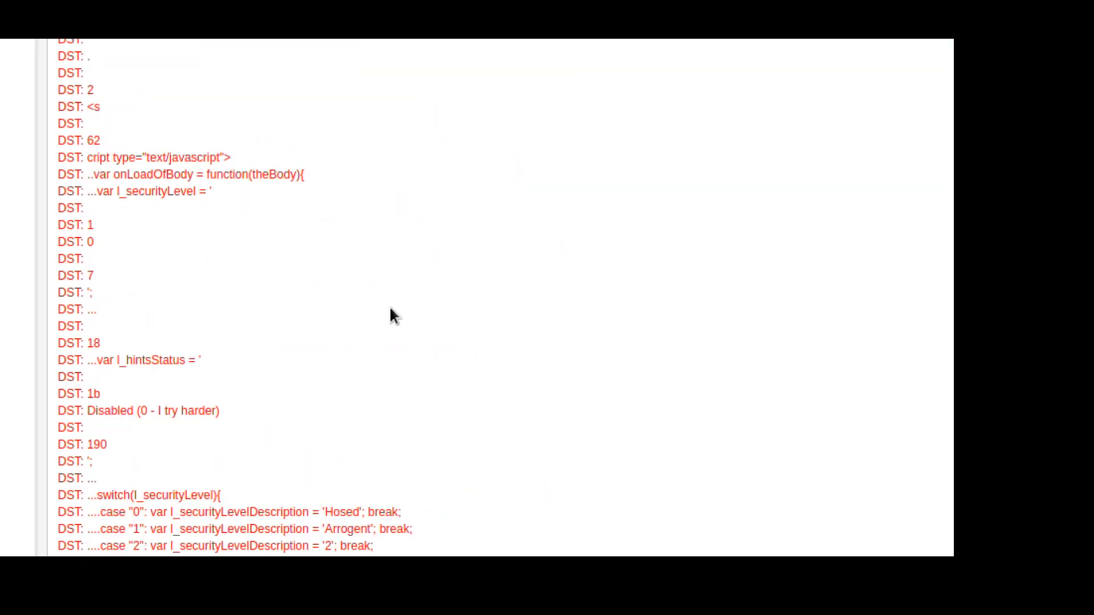
scroll(394, 217, up, 15)
scroll(393, 219, up, 20)
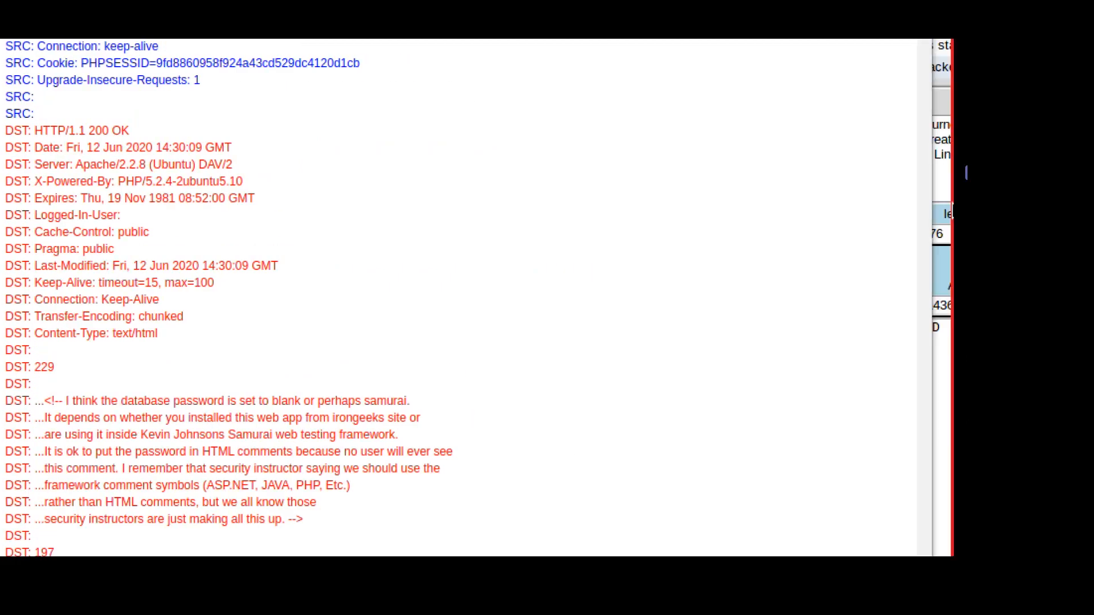
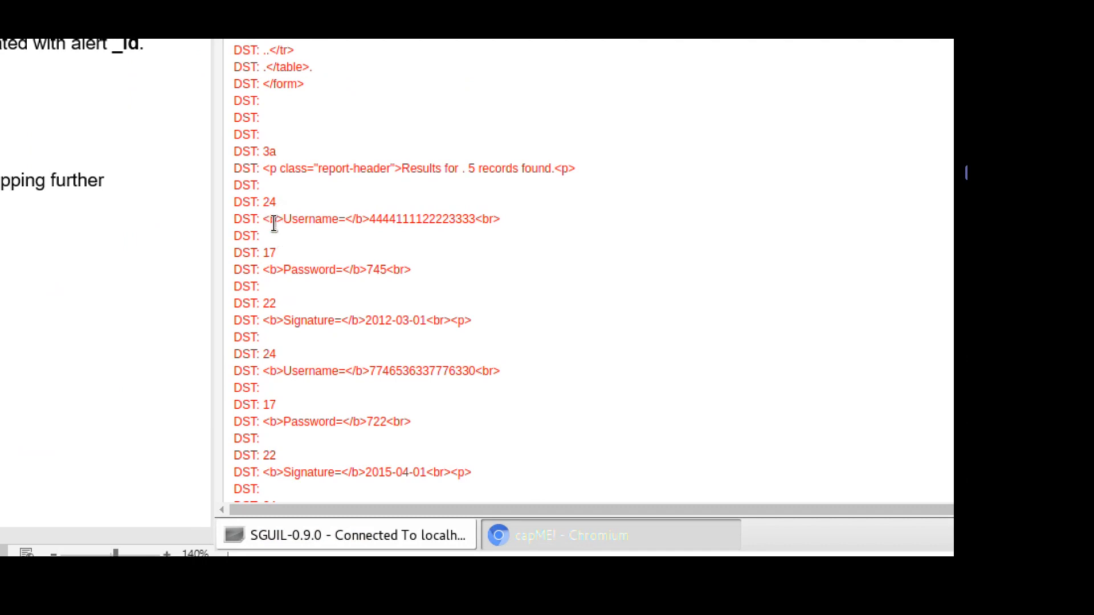
Highlight the Username and Password lines in the capME FTP transcript.
mouse_move(277, 219)
mouse_down()
mouse_move(413, 271)
mouse_move(468, 316)
mouse_up()
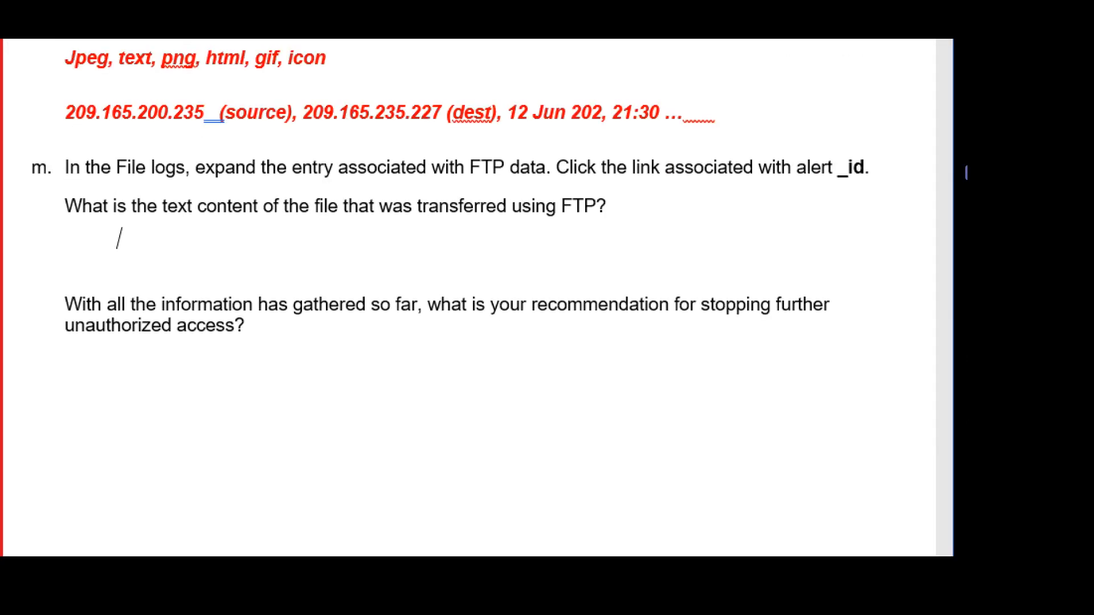
Color the answer line under question m red.
key(shift+Home)
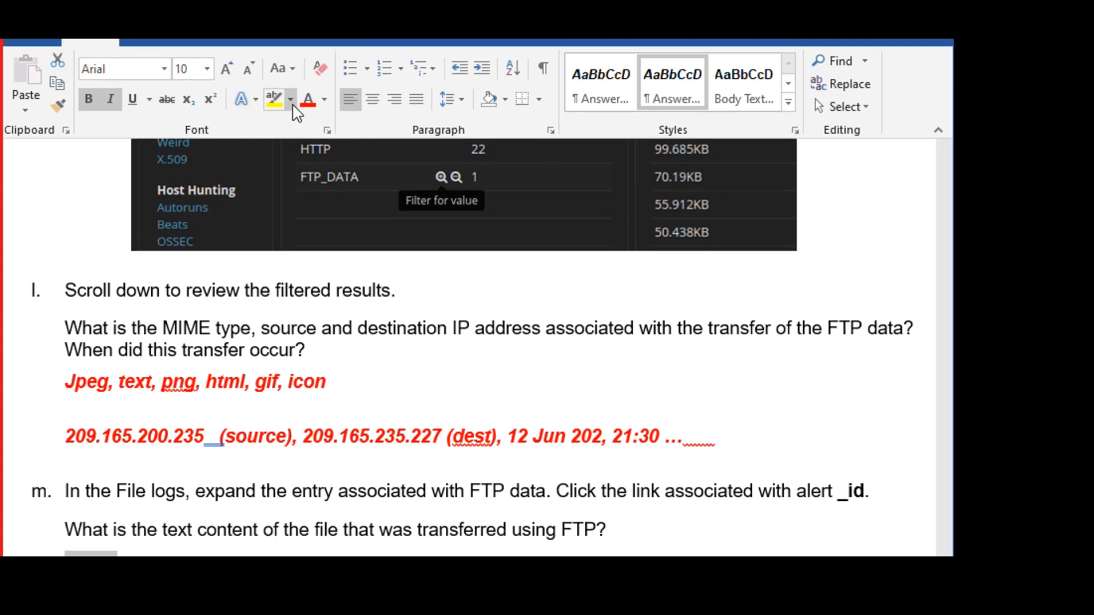
click(308, 109)
scroll(302, 423, down, 1)
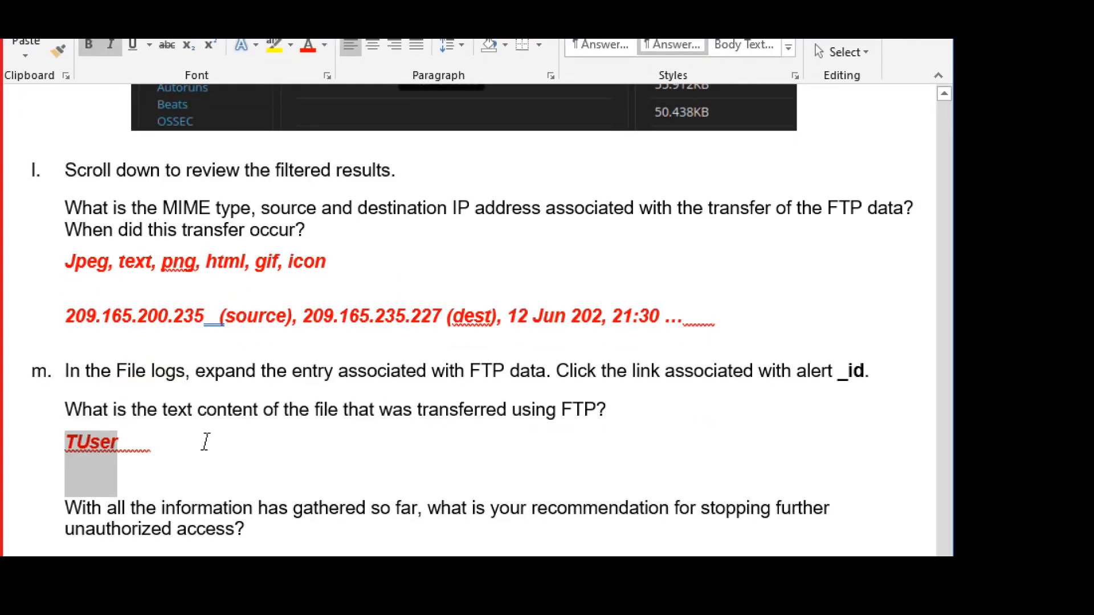
Remove the stray leading T and continue the answer with 'info has been transfere' after User.
key(Left)
key(Delete)
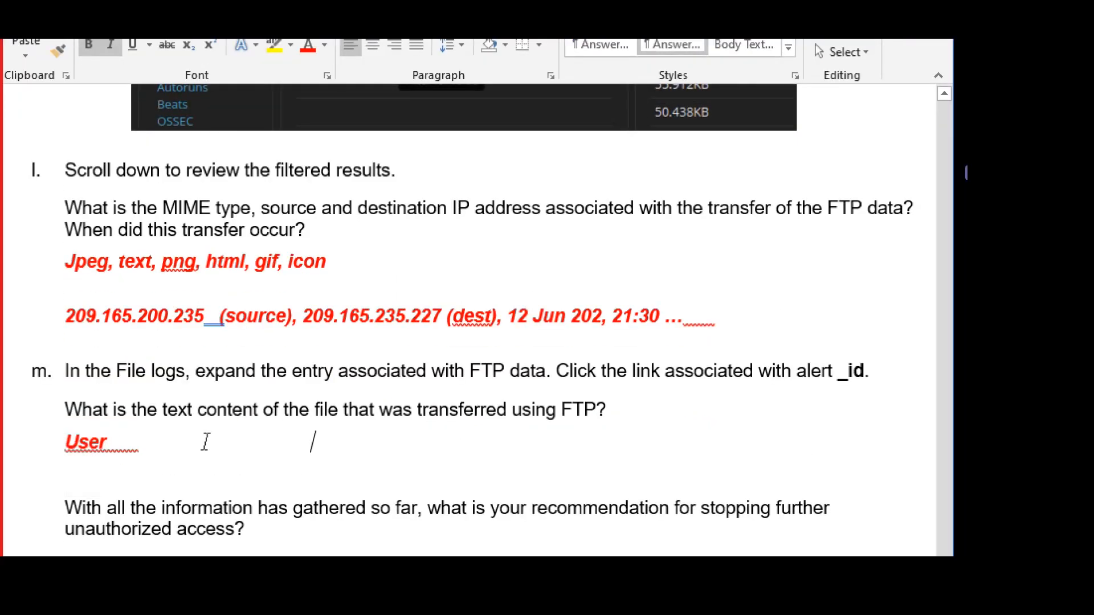
key(Right)
key(Right)
key(Right)
key(Right)
text(info )
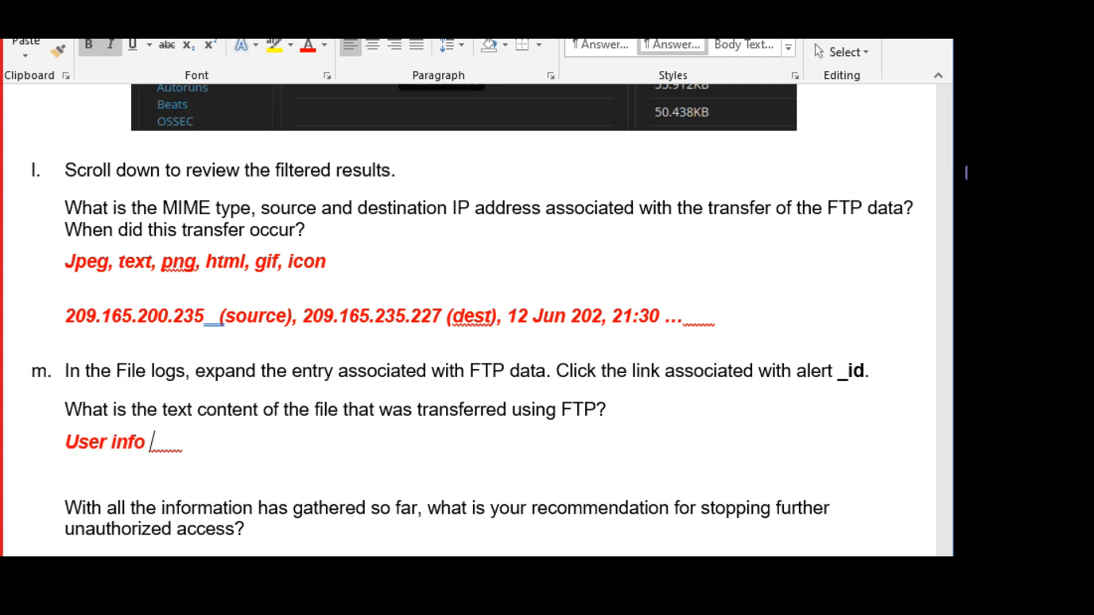
text(has been)
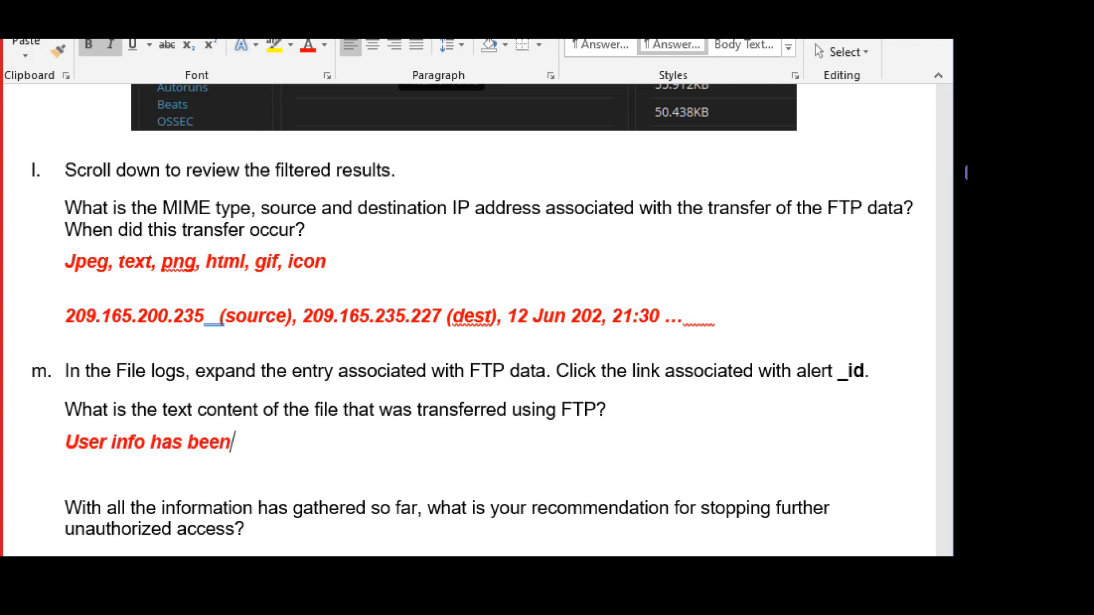
text( transfere)
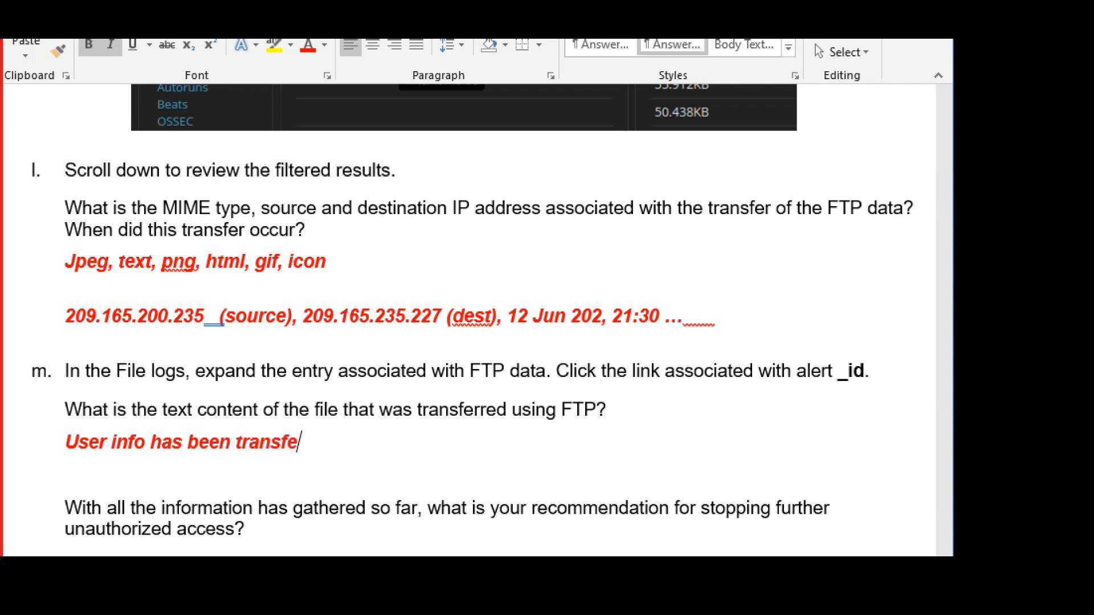